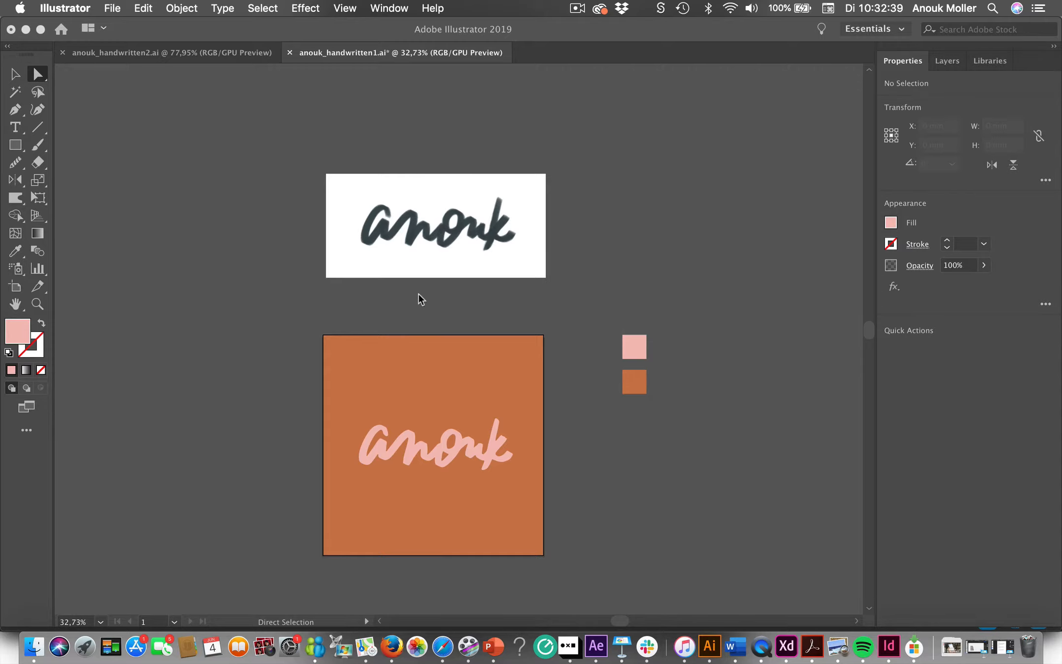
# Trace the handwritten lettering image above the artboard with the Black and White Logo preset and expand the result
pyautogui.click(457, 227)
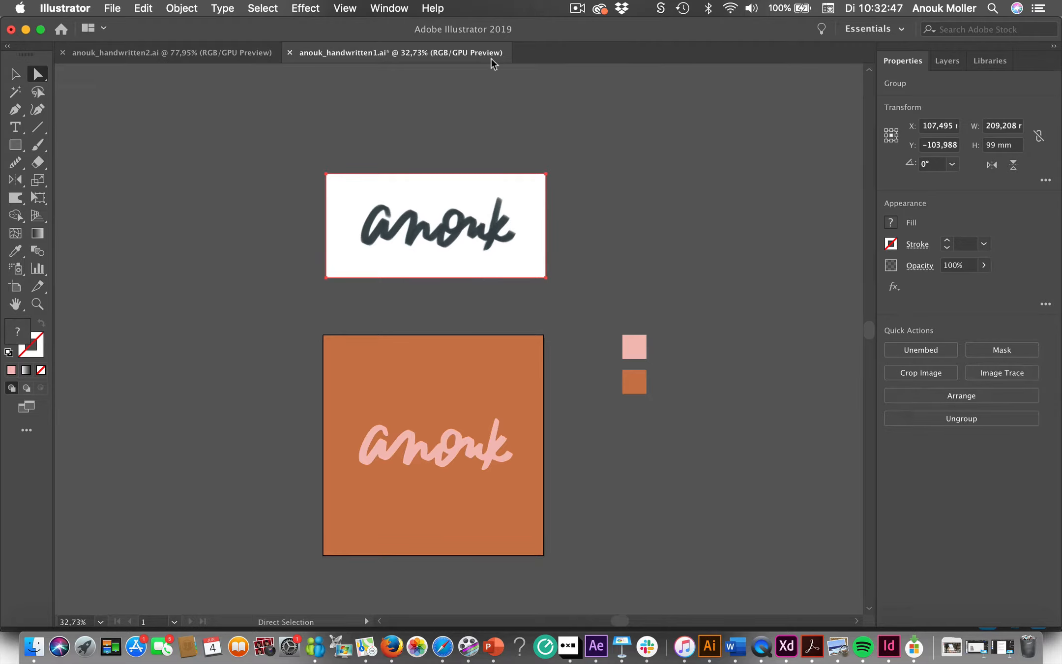
pyautogui.click(394, 8)
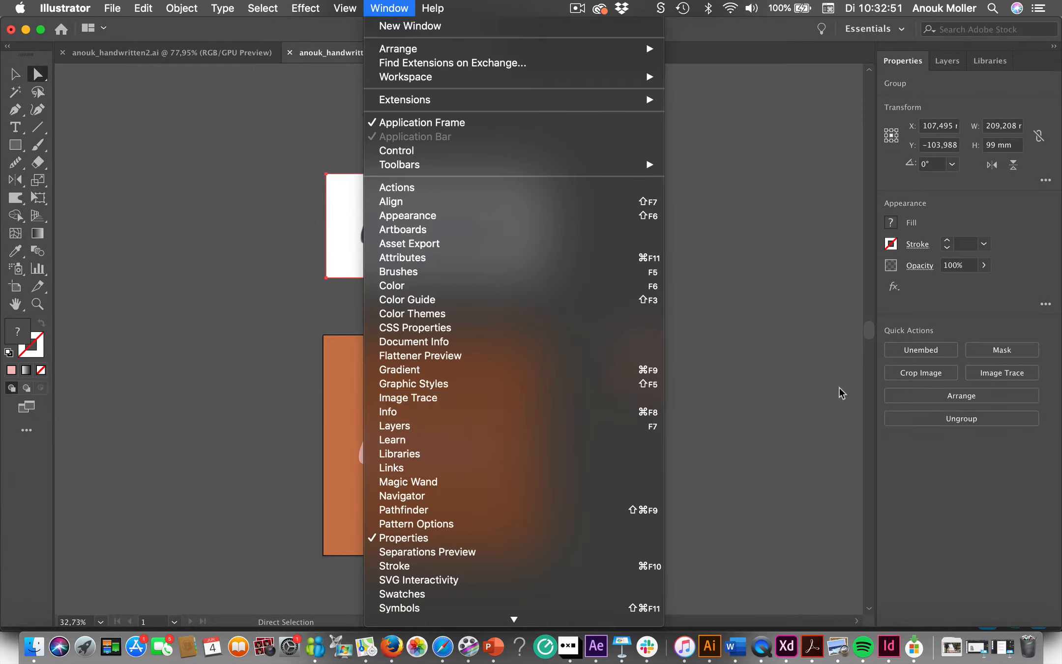
pyautogui.click(1018, 374)
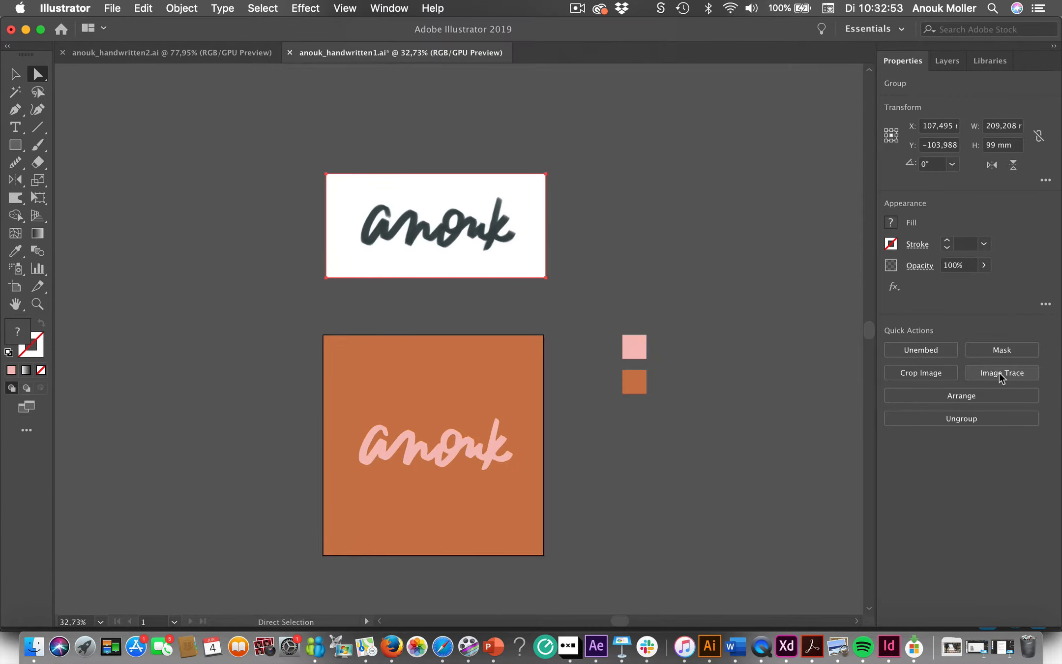
pyautogui.click(999, 373)
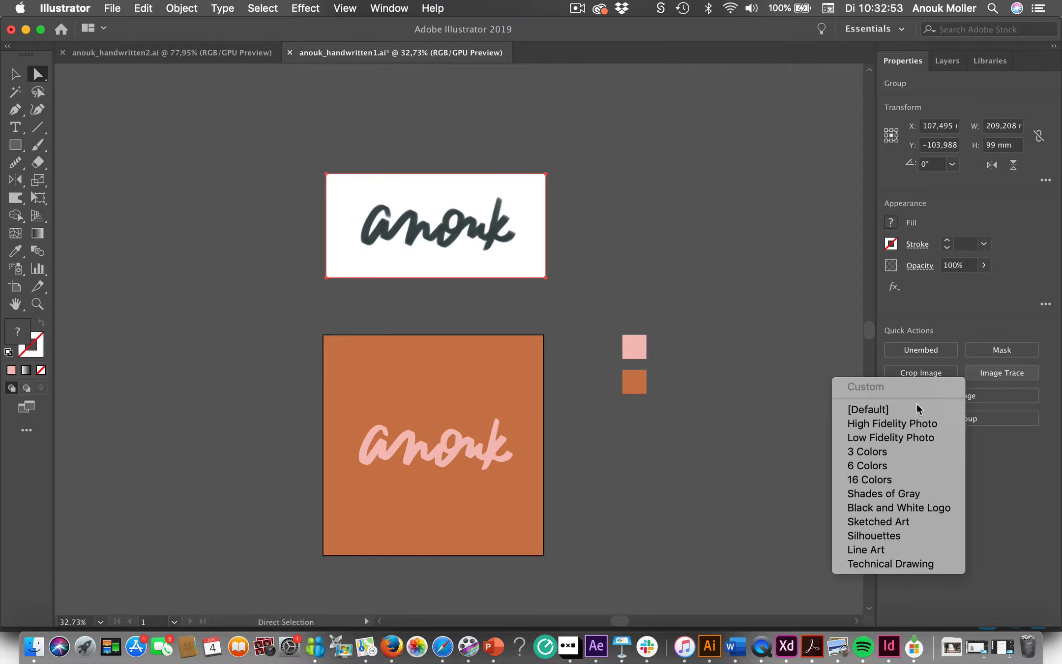
pyautogui.click(915, 507)
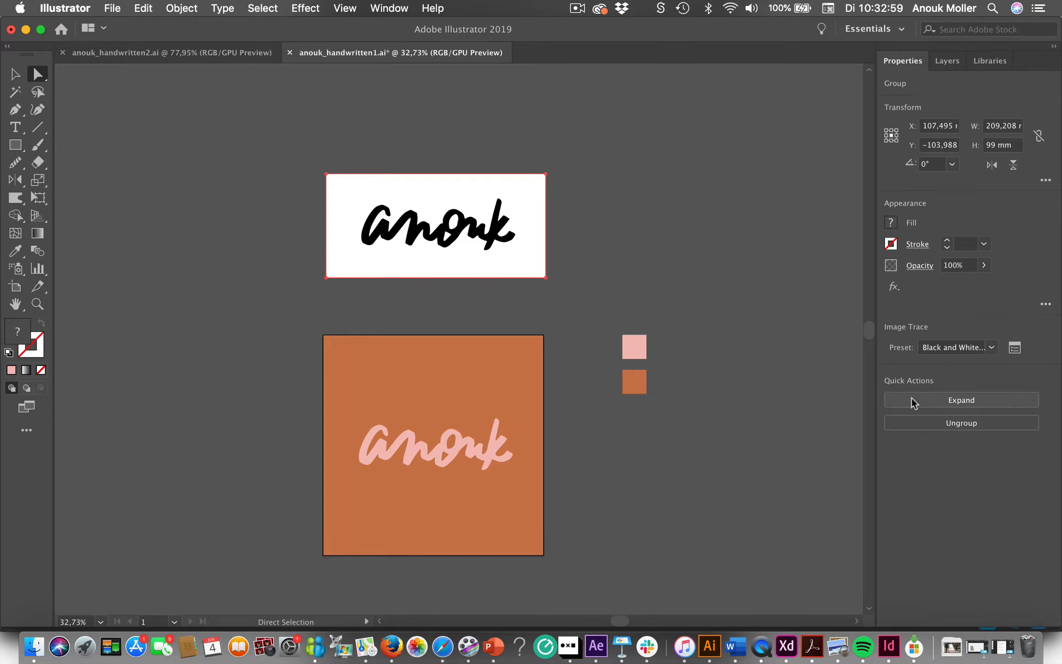
pyautogui.click(955, 404)
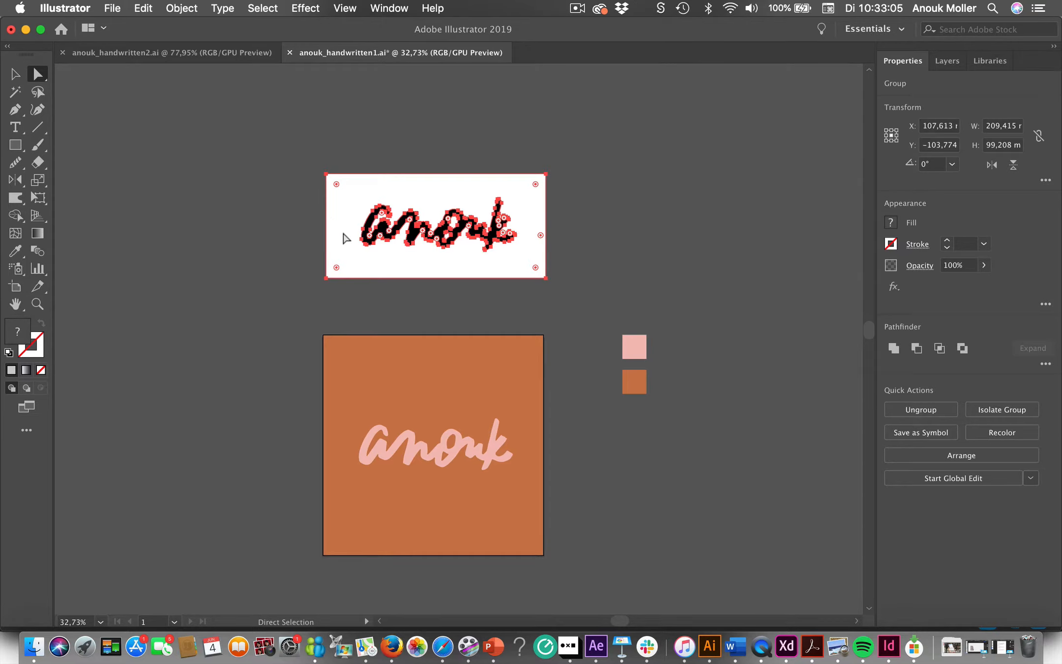
# Delete the white background shape surrounding the traced lettering
pyautogui.click(282, 268)
pyautogui.click(350, 199)
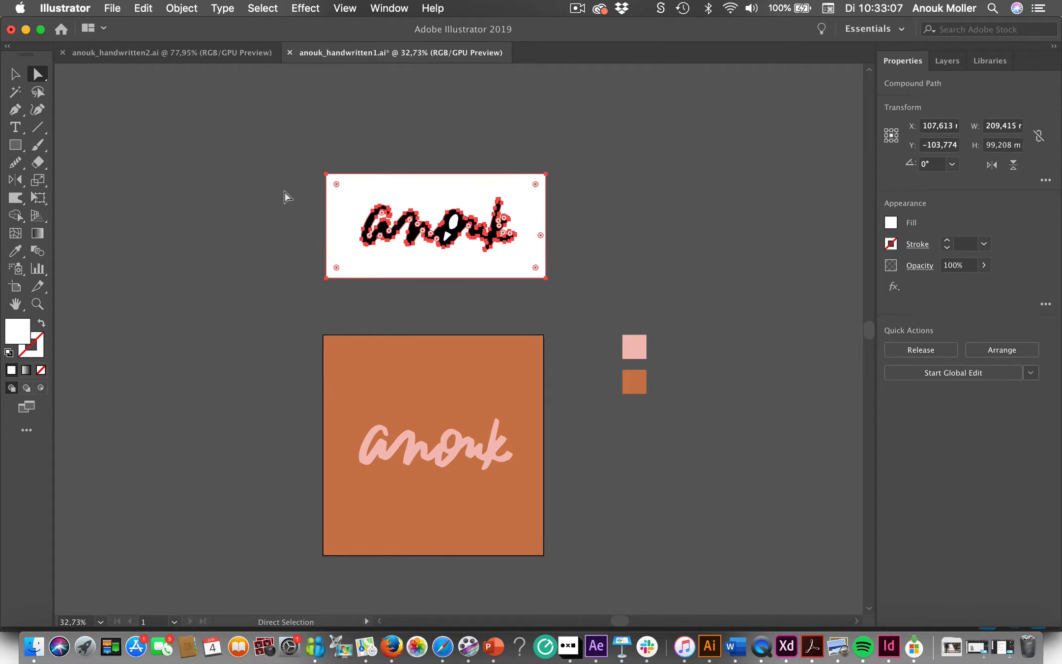
pyautogui.click(229, 171)
pyautogui.click(15, 73)
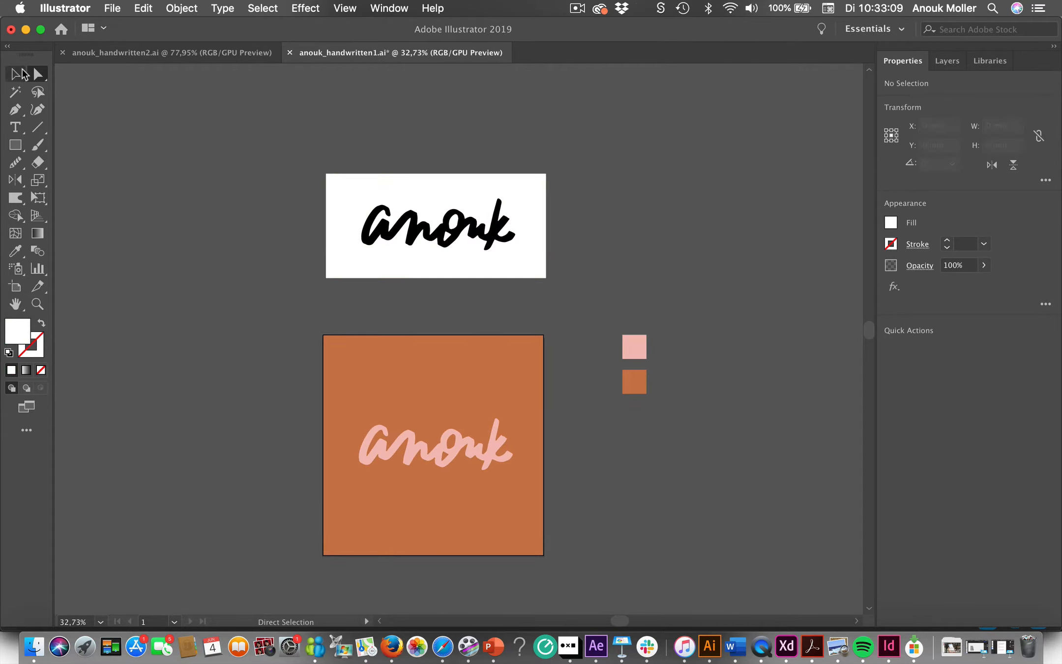
pyautogui.click(36, 71)
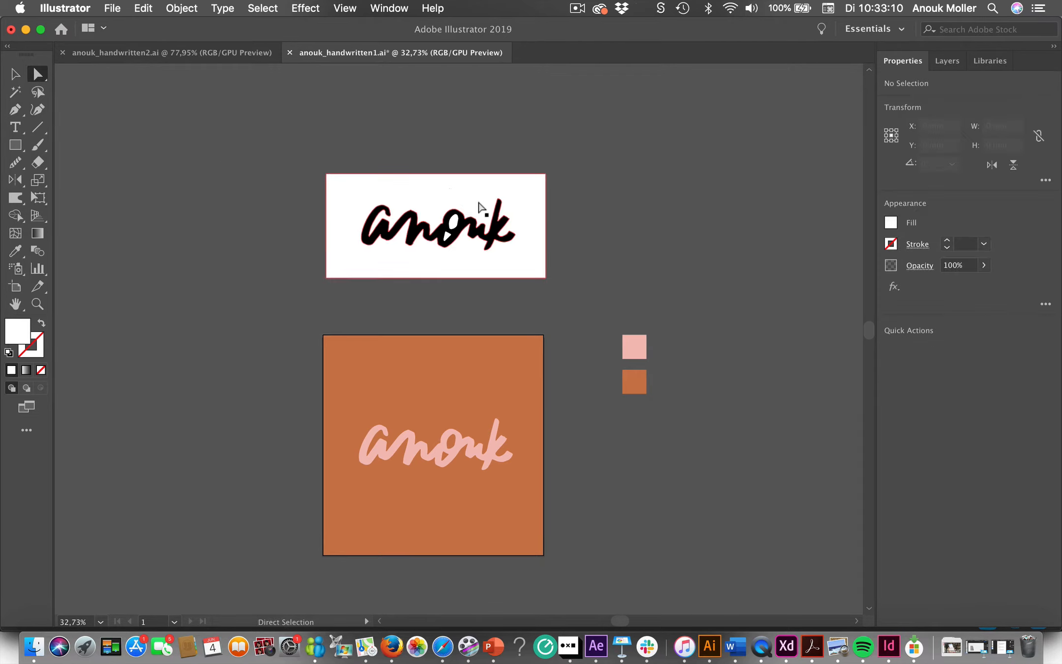
pyautogui.click(382, 179)
pyautogui.click(325, 175)
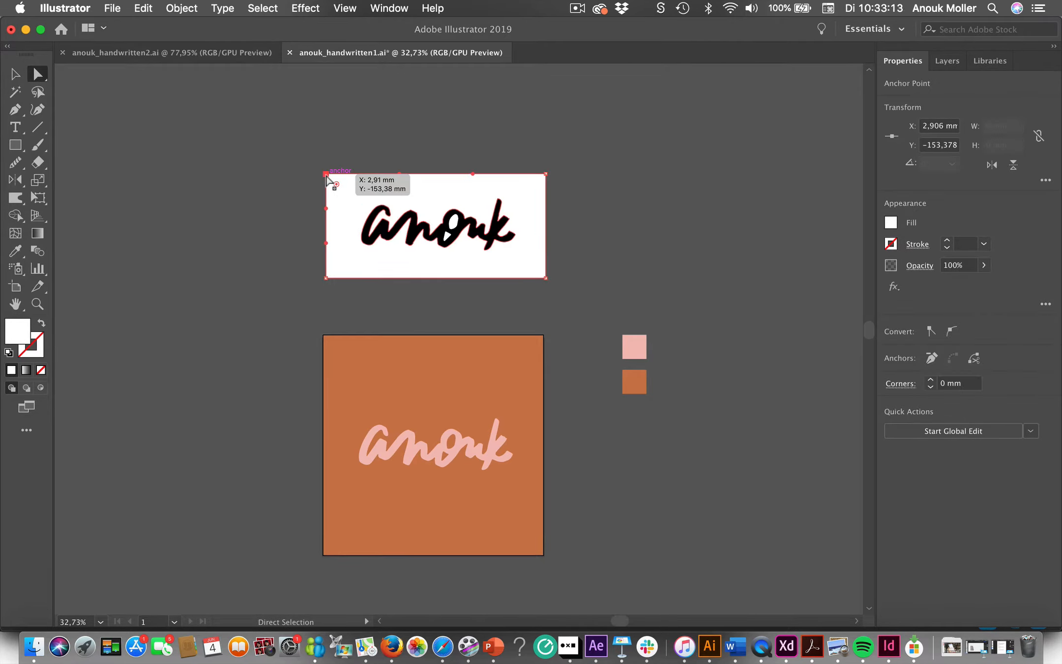
pyautogui.press('Delete')
pyautogui.press('Delete')
# Remove the two white filled areas inside the traced letter o with the Shape Builder tool
pyautogui.scroll(5, 326, 175)
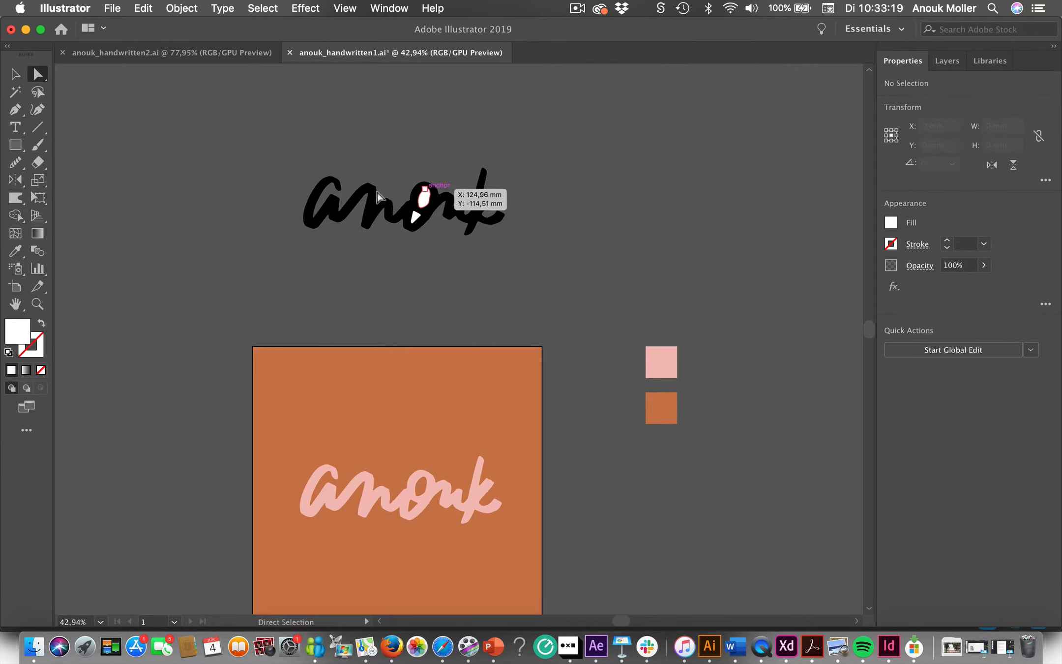
pyautogui.press('v')
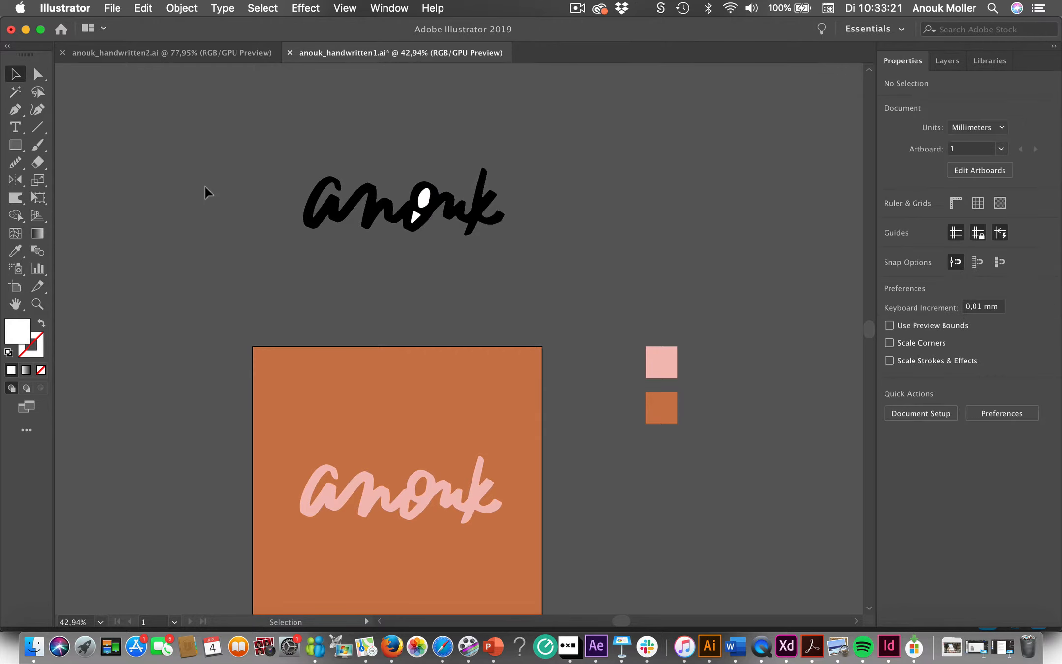
pyautogui.moveTo(218, 162); pyautogui.dragTo(601, 212)
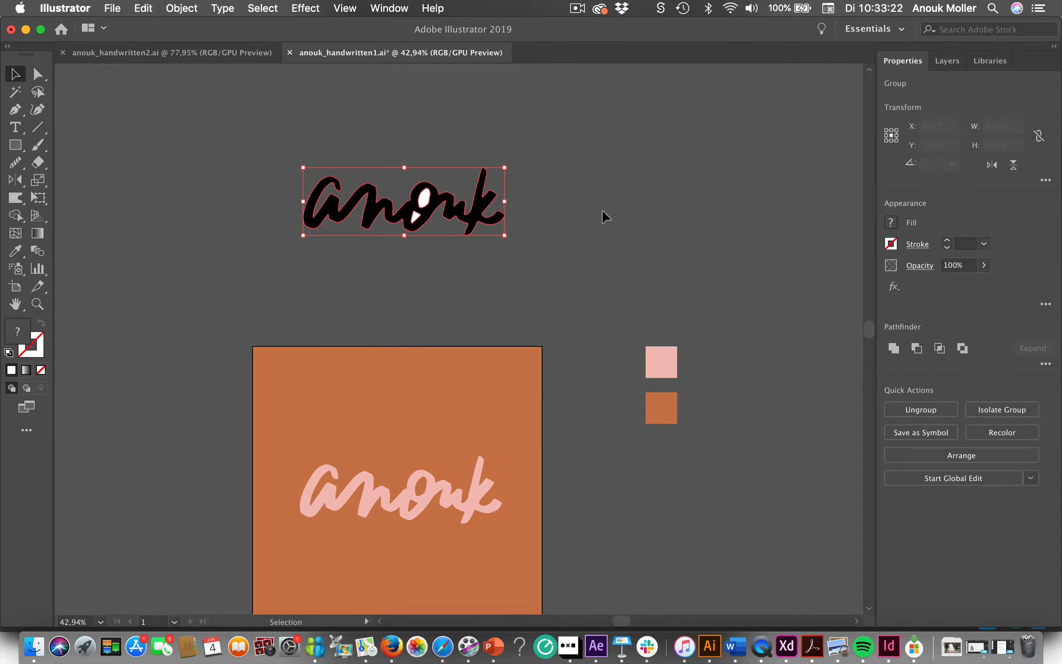
pyautogui.click(16, 216)
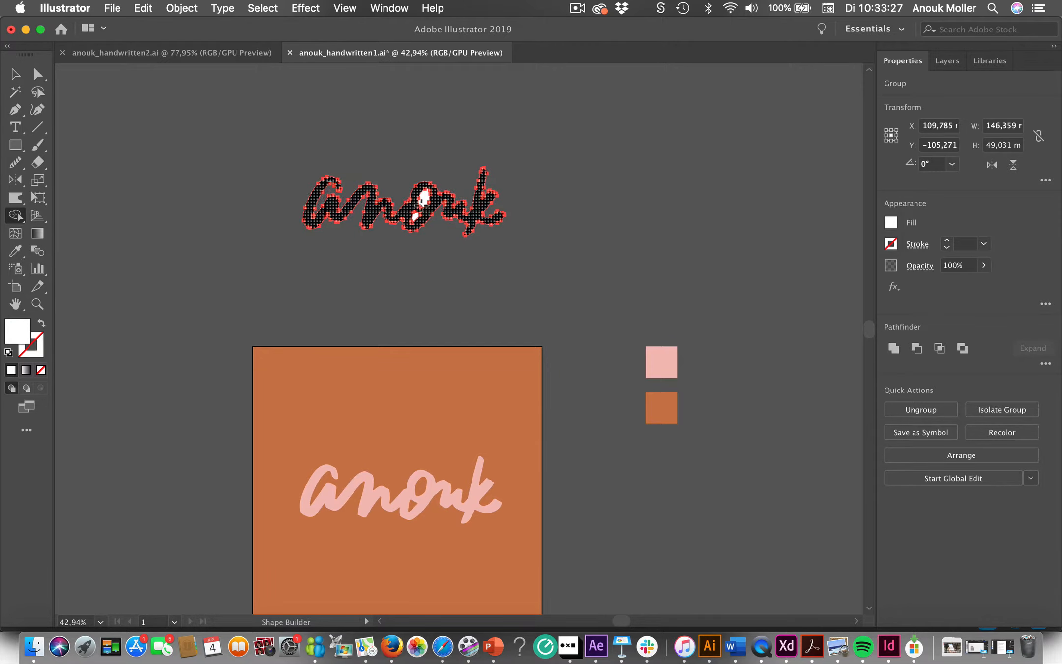
pyautogui.scroll(6, 424, 197)
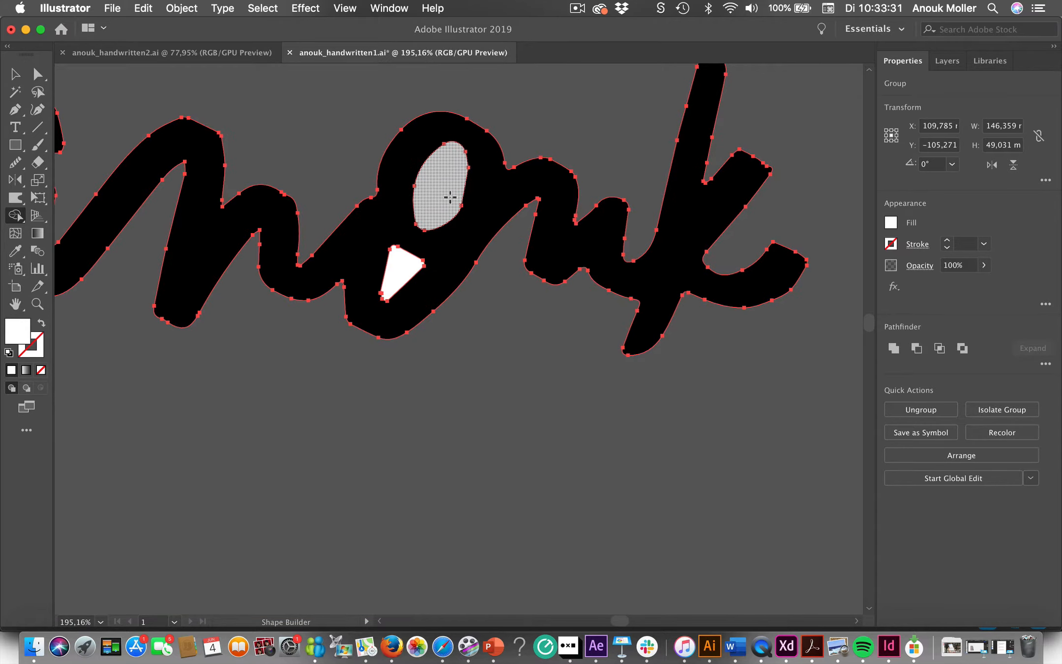
pyautogui.click(450, 197)
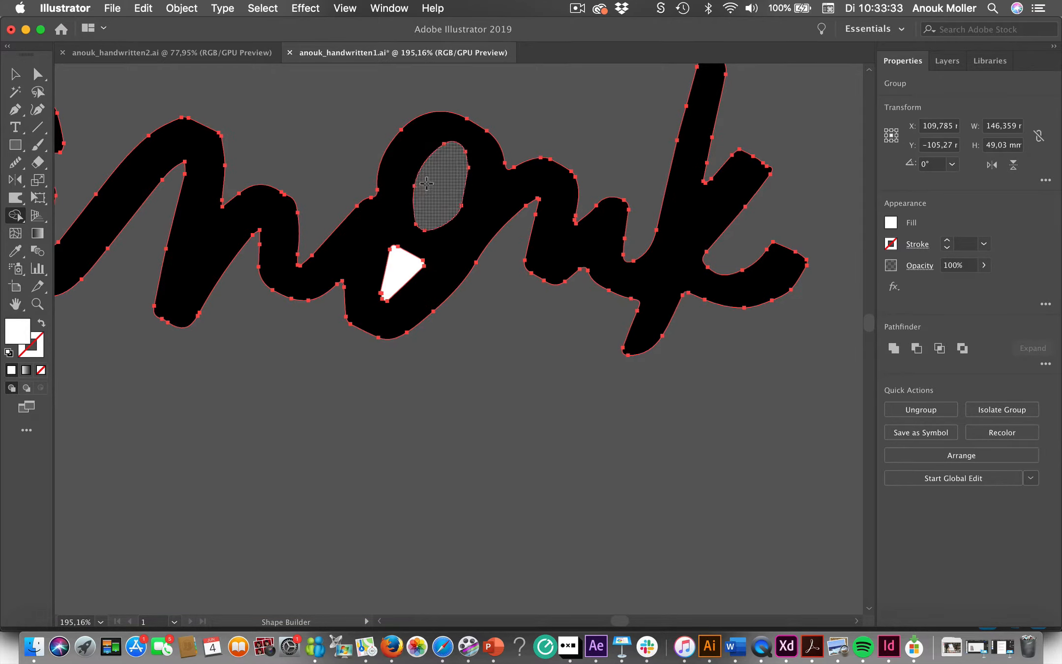
pyautogui.click(402, 271)
pyautogui.scroll(-5, 402, 270)
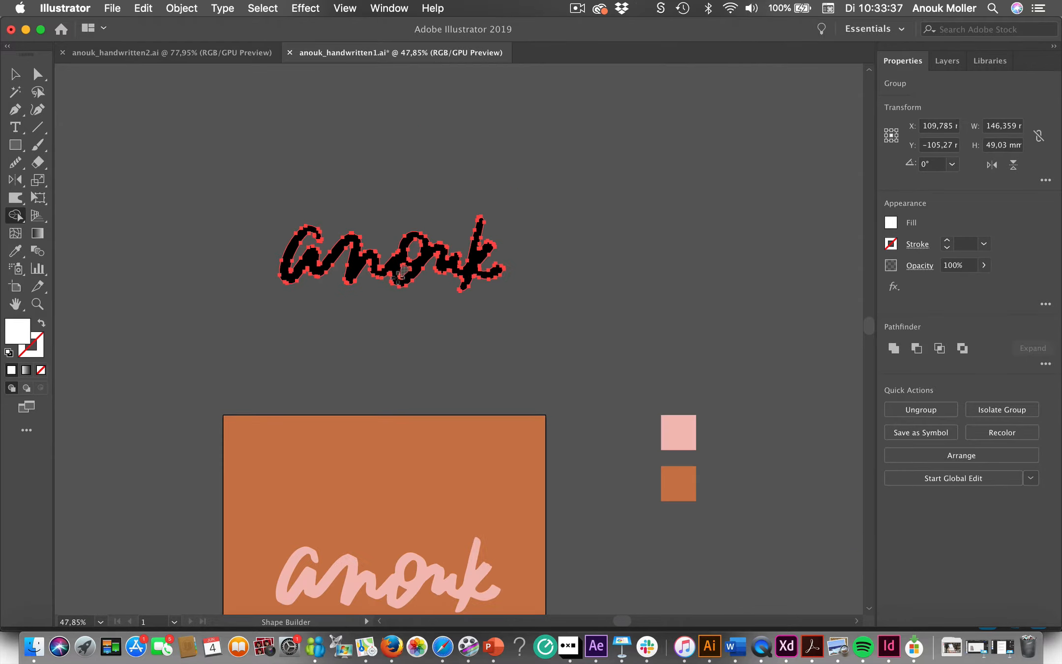
pyautogui.click(16, 73)
pyautogui.click(273, 359)
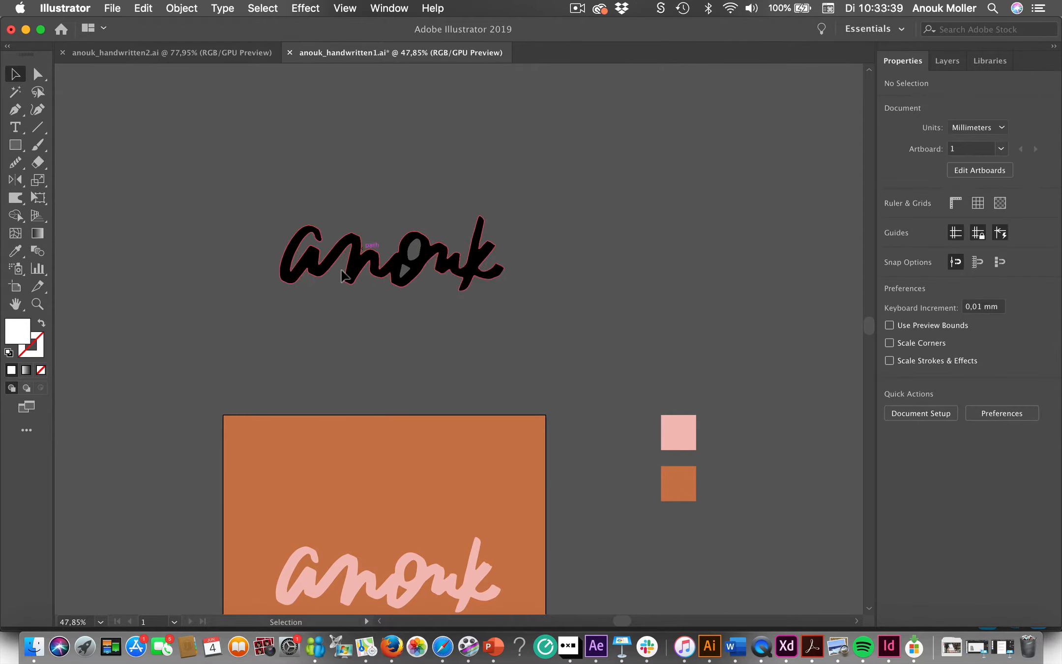
# Compare the cleaned black lettering with the pink lettering on the orange artboard
pyautogui.click(466, 272)
pyautogui.scroll(-3, 393, 342)
pyautogui.hscroll(-2, 394, 342)
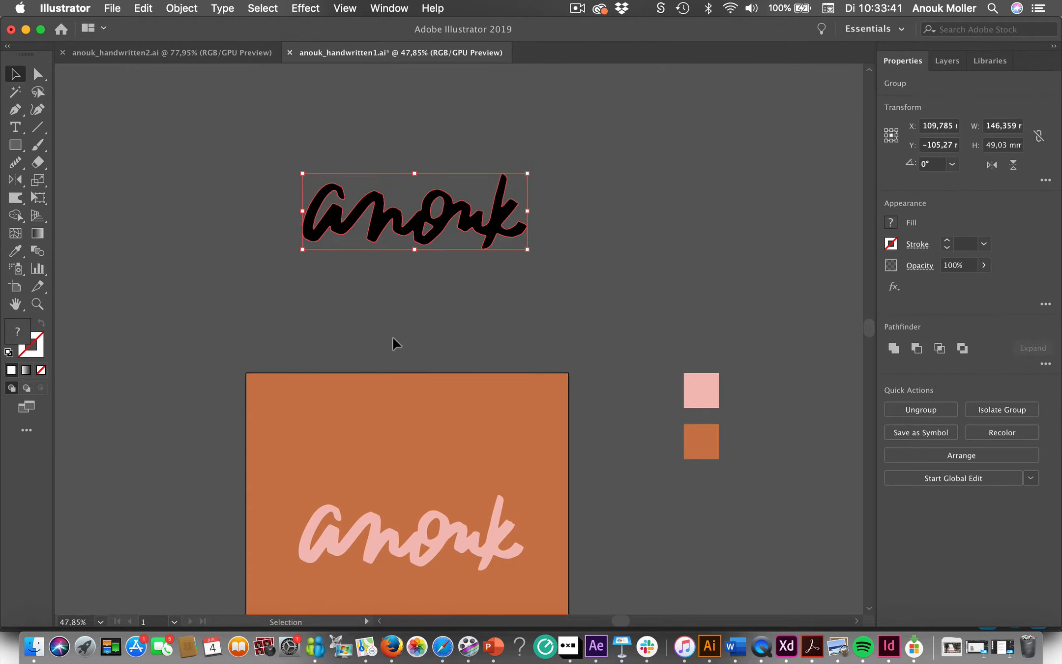
pyautogui.scroll(-3, 393, 336)
pyautogui.hscroll(-1, 392, 336)
pyautogui.click(195, 359)
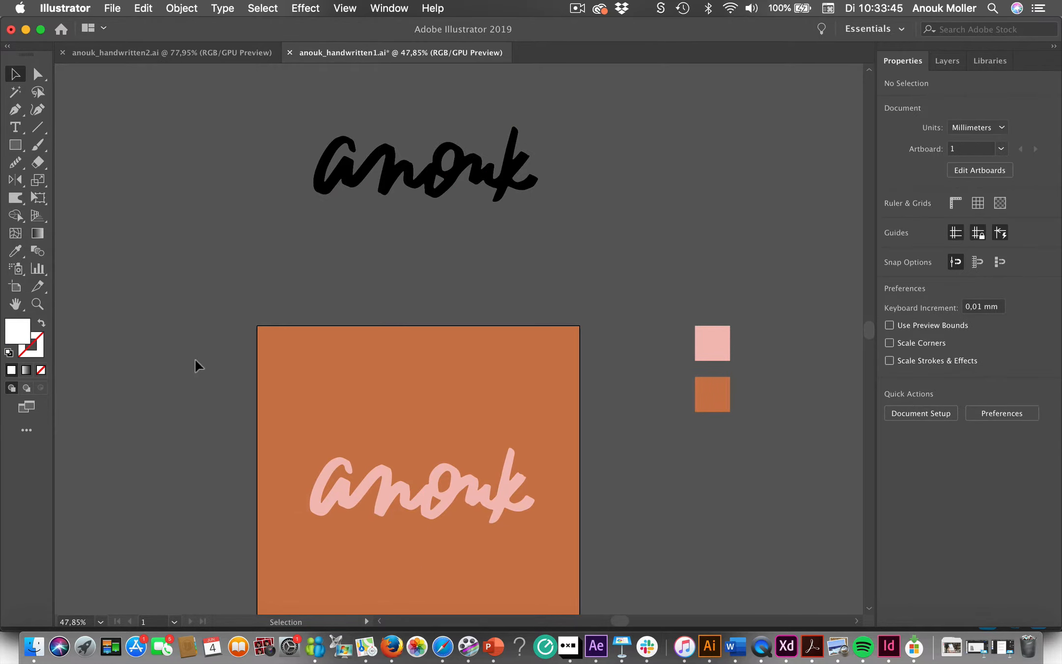
pyautogui.scroll(-5, 195, 358)
pyautogui.hscroll(-2, 195, 359)
pyautogui.scroll(1, 567, 126)
pyautogui.hscroll(1, 567, 125)
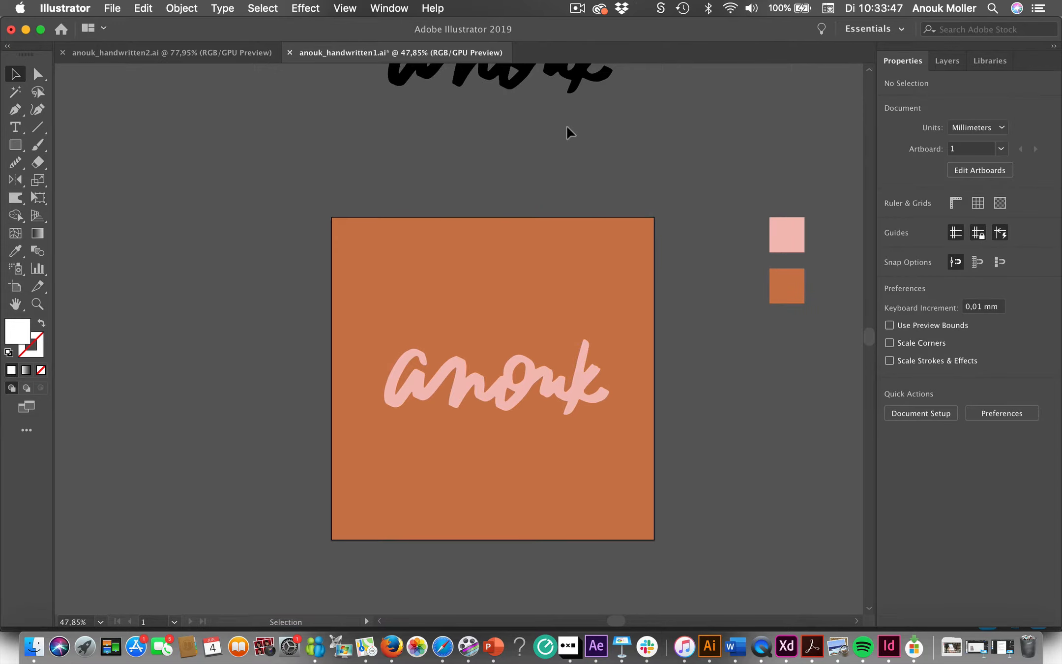
pyautogui.scroll(2, 566, 126)
pyautogui.hscroll(1, 567, 126)
# Recolor the traced black lettering with the pink sampled from the swatch square beside the artboard
pyautogui.click(460, 135)
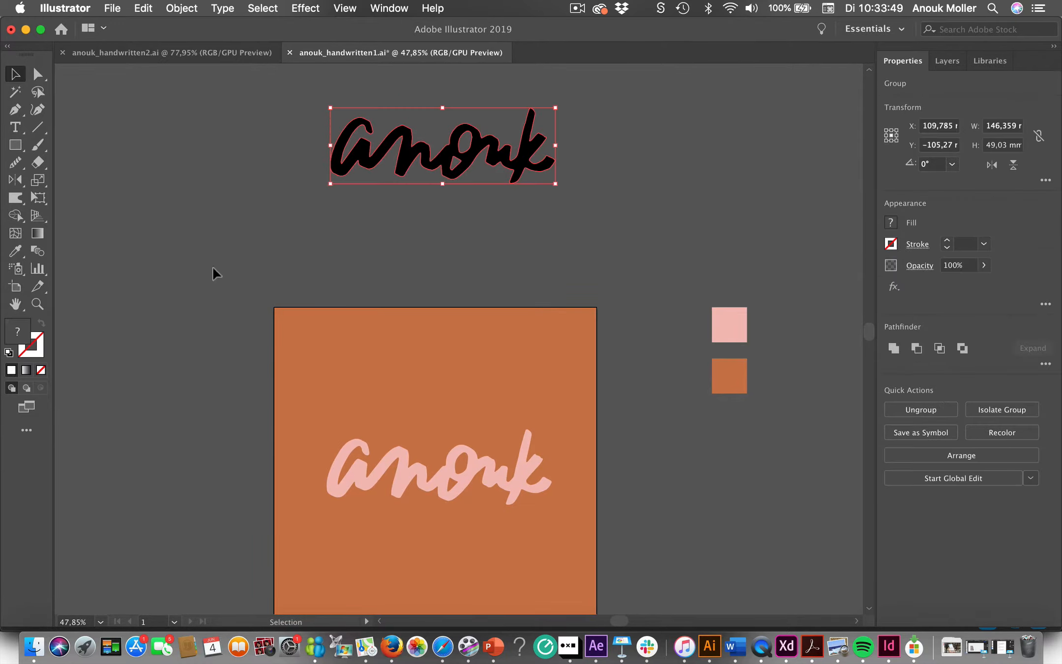
pyautogui.click(15, 251)
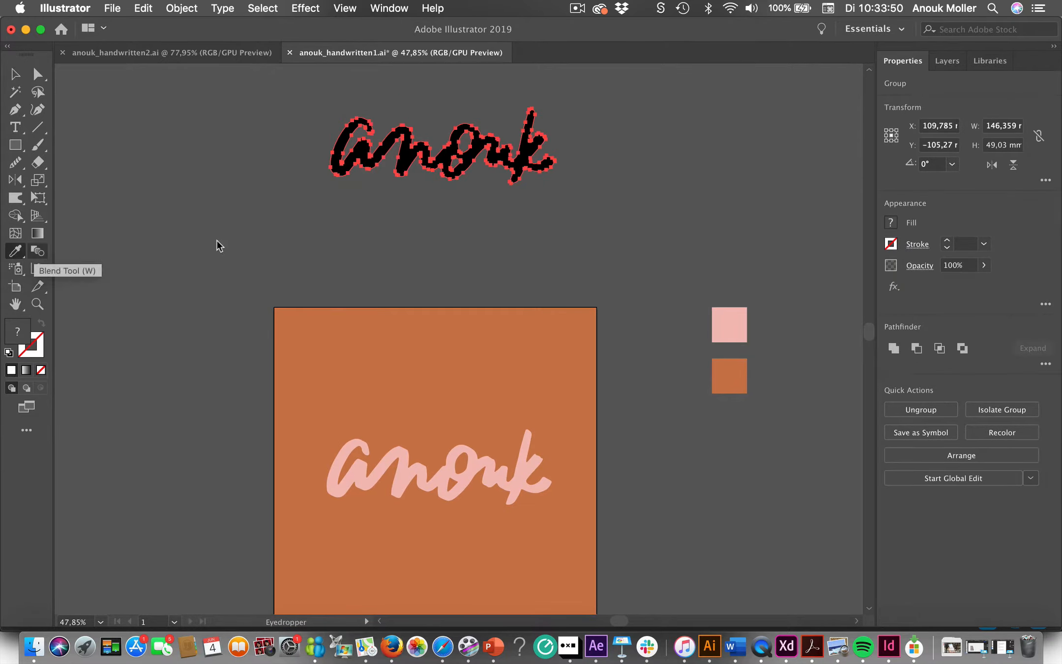
pyautogui.click(738, 316)
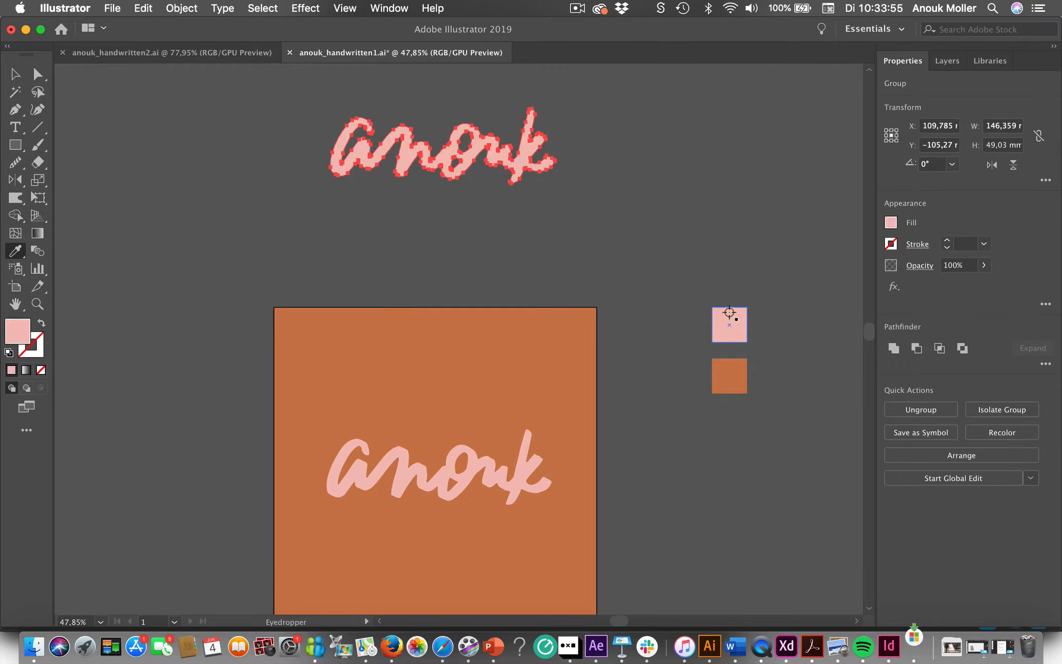
pyautogui.click(15, 74)
pyautogui.click(580, 252)
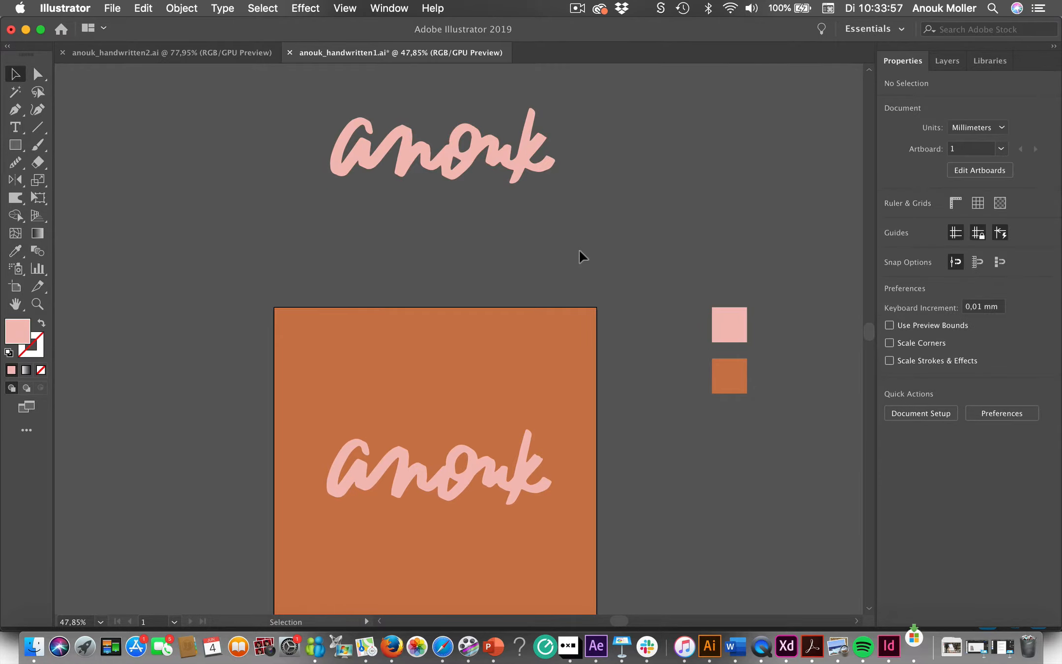
# Examine the orange background square and the artboard's dimensions
pyautogui.scroll(-4, 578, 248)
pyautogui.click(362, 254)
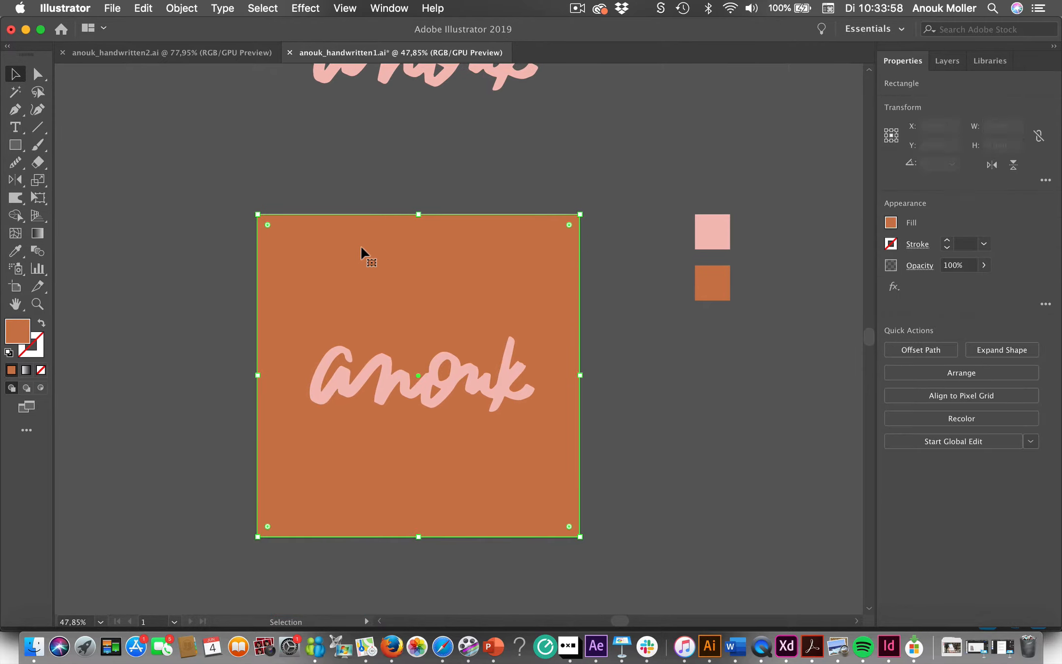
pyautogui.click(191, 304)
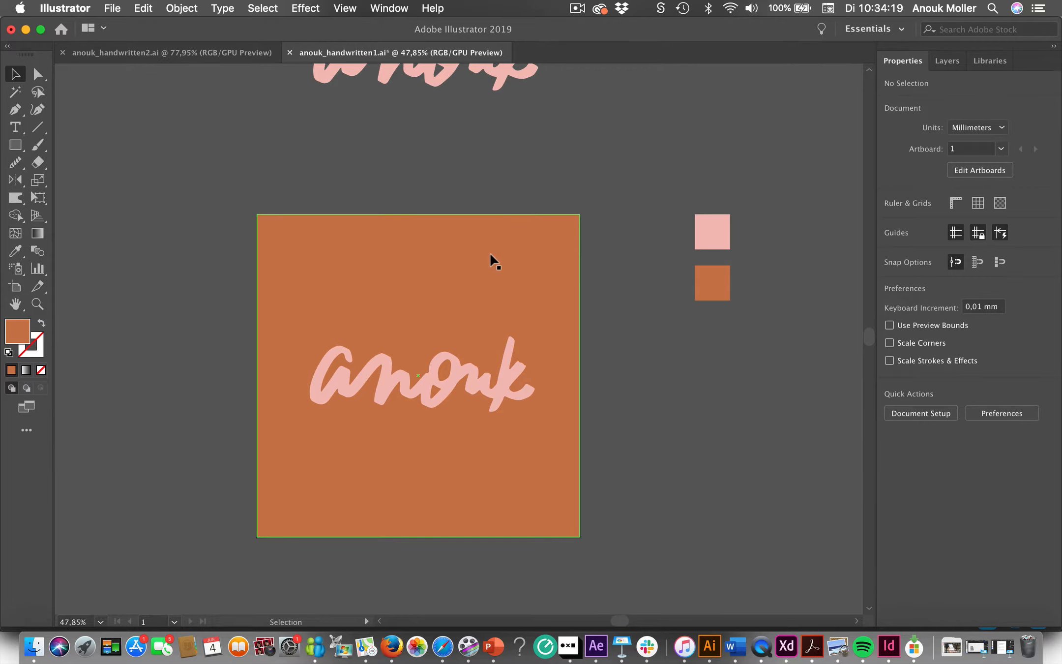
pyautogui.click(975, 171)
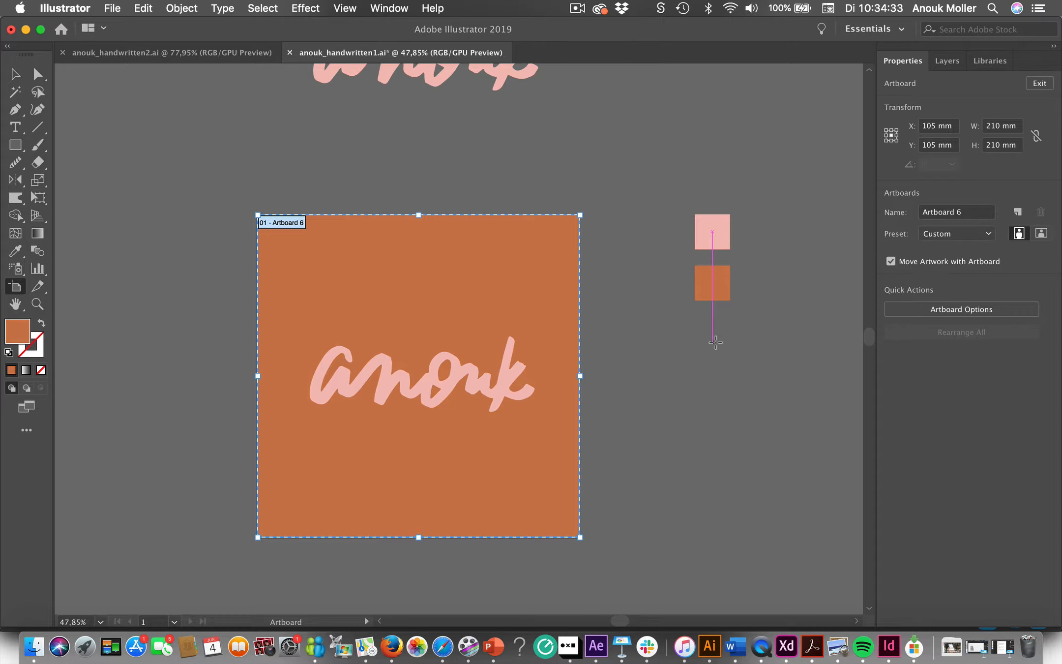
# Review how the orange square and the artboard lettering are divided between the background and name layers
pyautogui.click(953, 60)
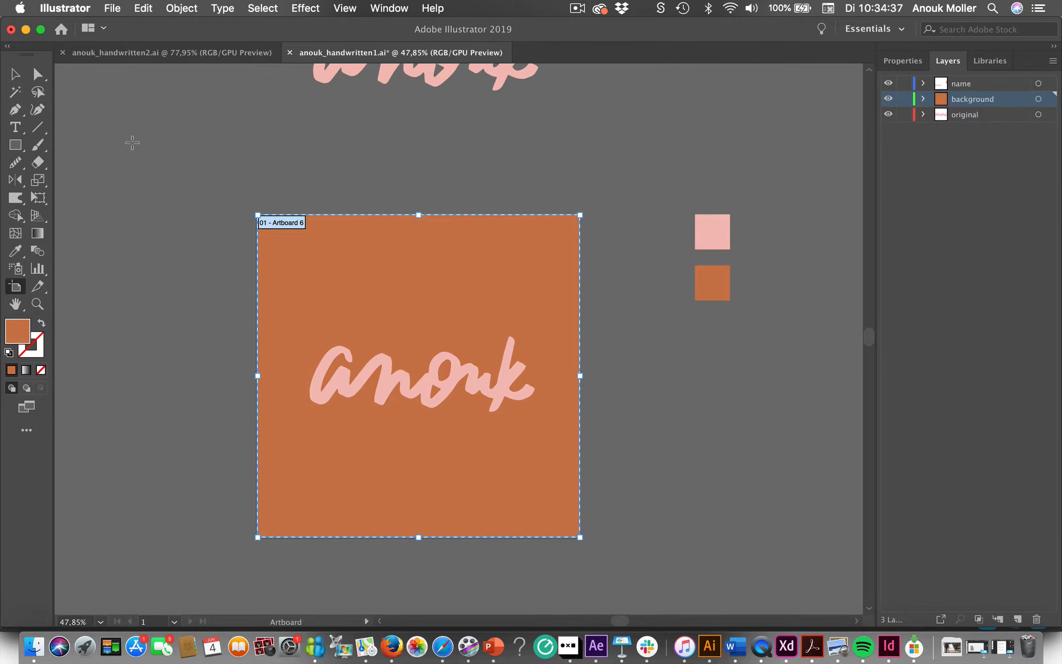
pyautogui.click(16, 73)
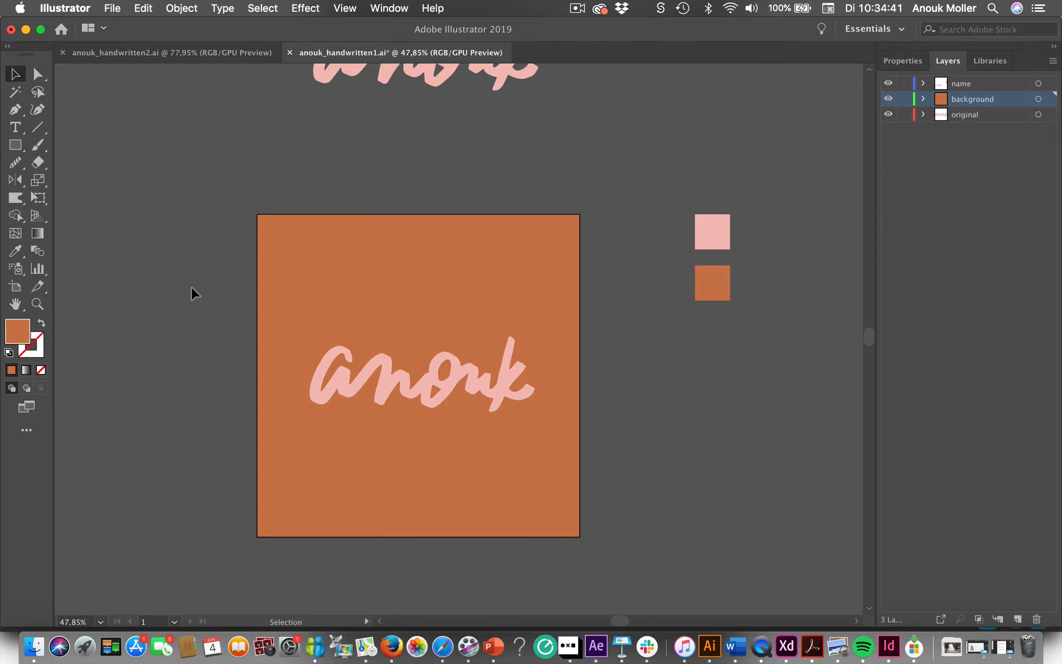
pyautogui.click(337, 284)
pyautogui.click(337, 284)
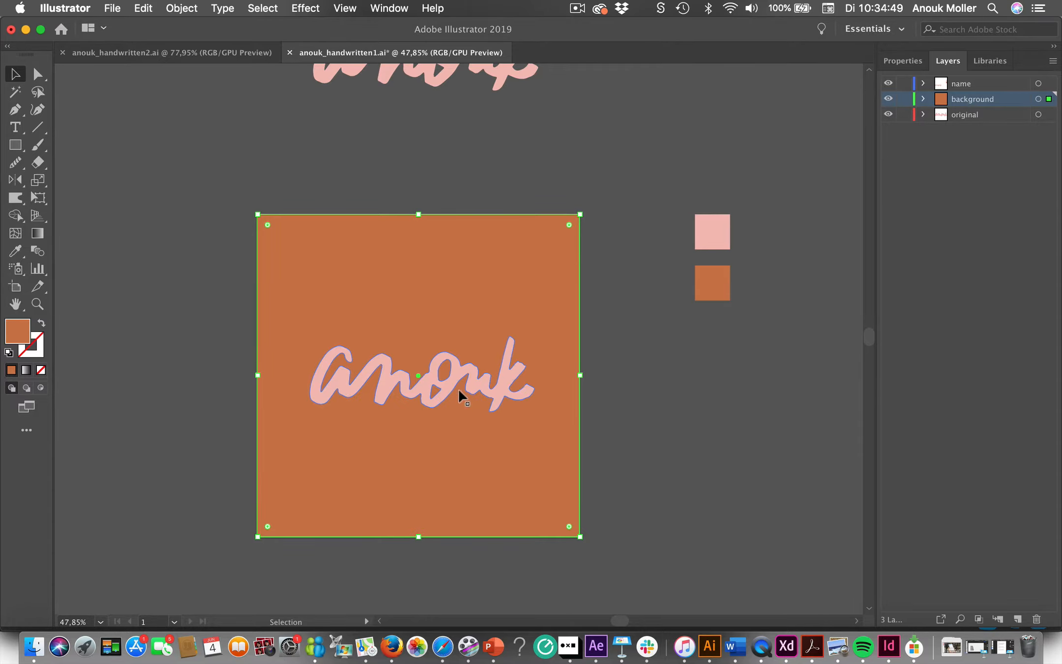
pyautogui.click(511, 381)
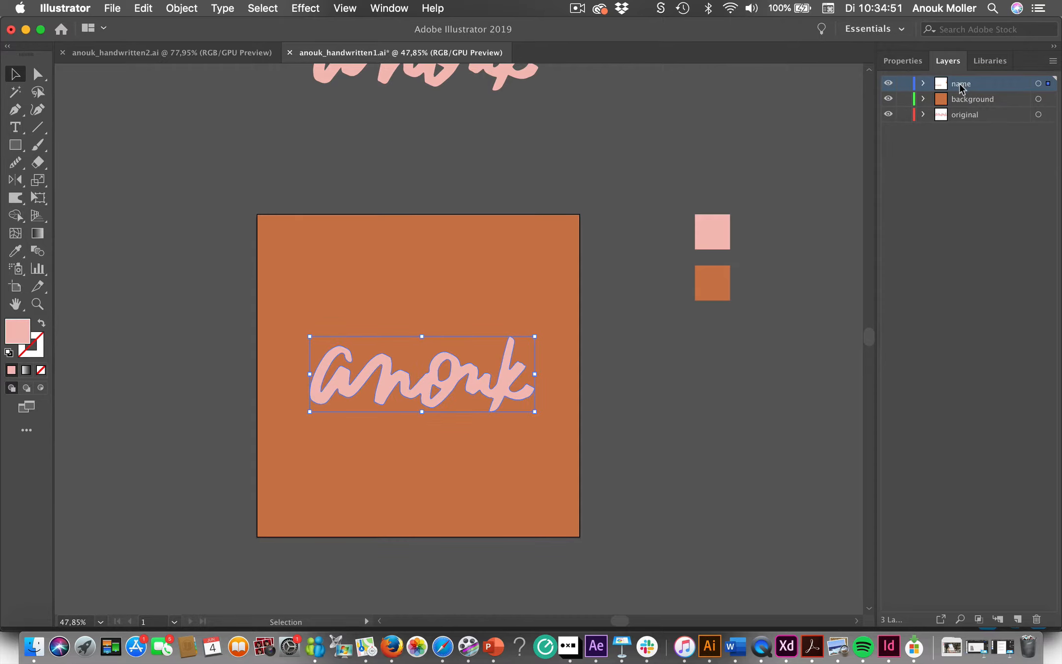
pyautogui.click(976, 115)
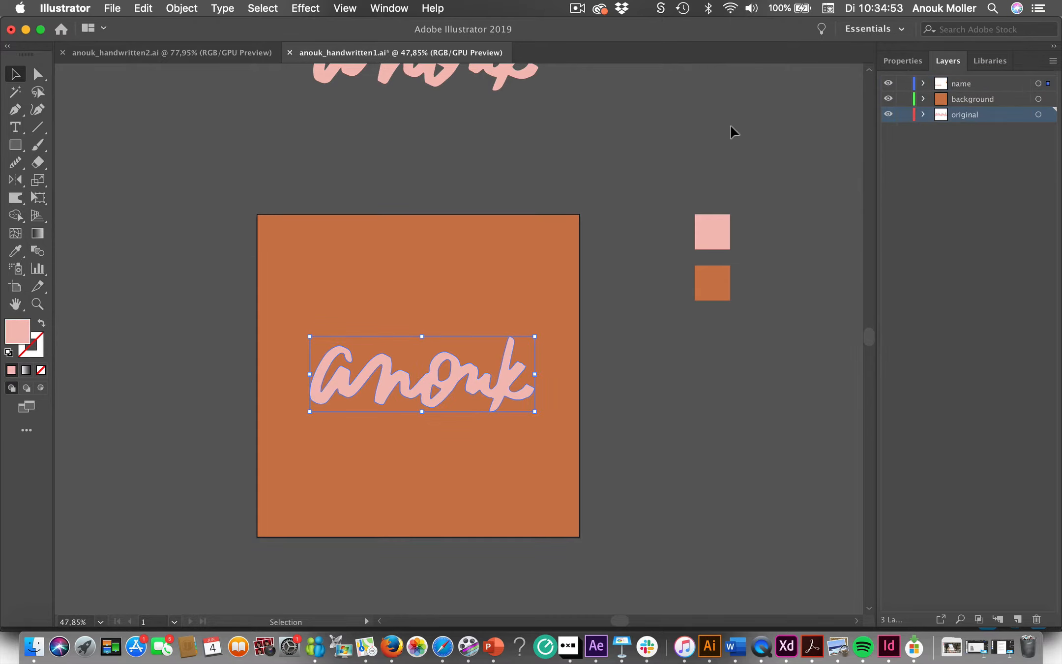
# Select the traced lettering above the artboard and hide its original layer
pyautogui.scroll(3, 519, 181)
pyautogui.moveTo(519, 181); pyautogui.dragTo(543, 149)
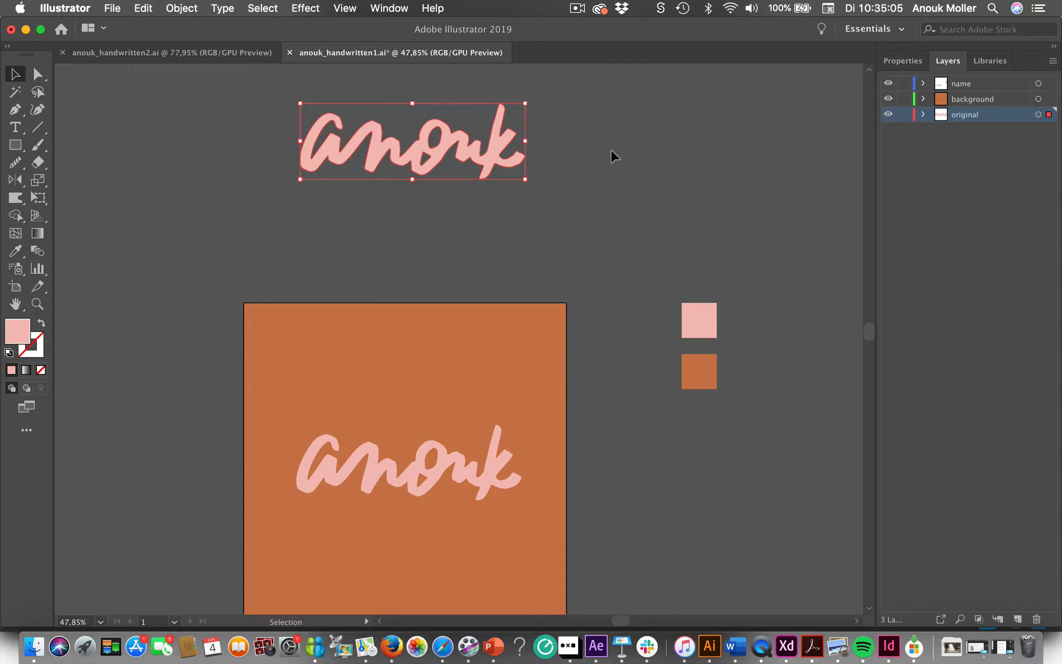
pyautogui.click(889, 114)
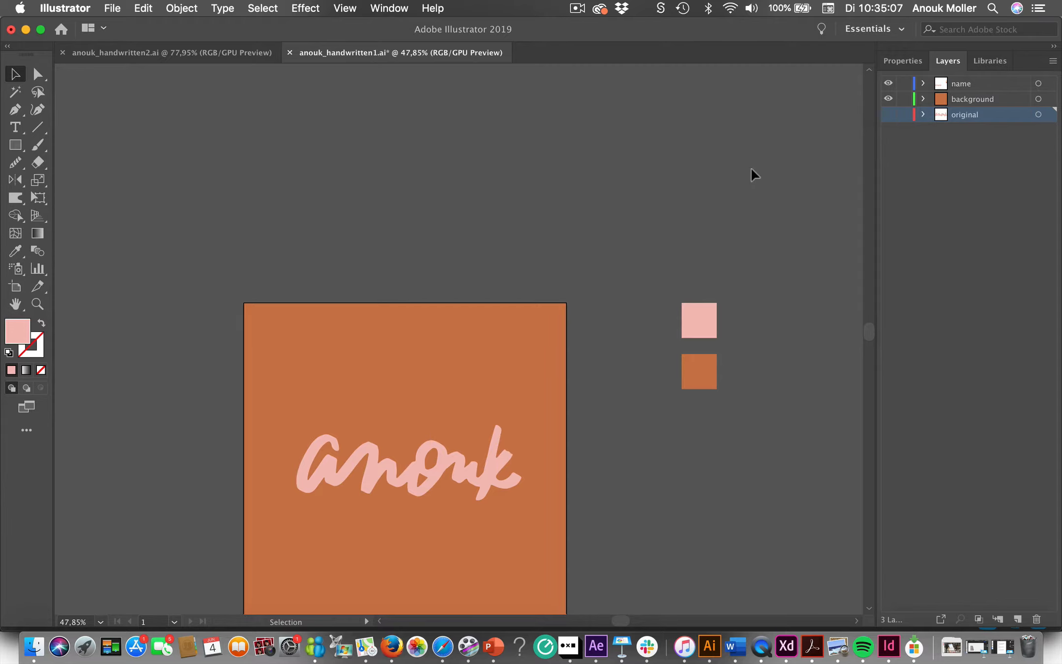
pyautogui.scroll(-3, 751, 168)
pyautogui.scroll(-3, 750, 168)
pyautogui.hscroll(-1, 751, 168)
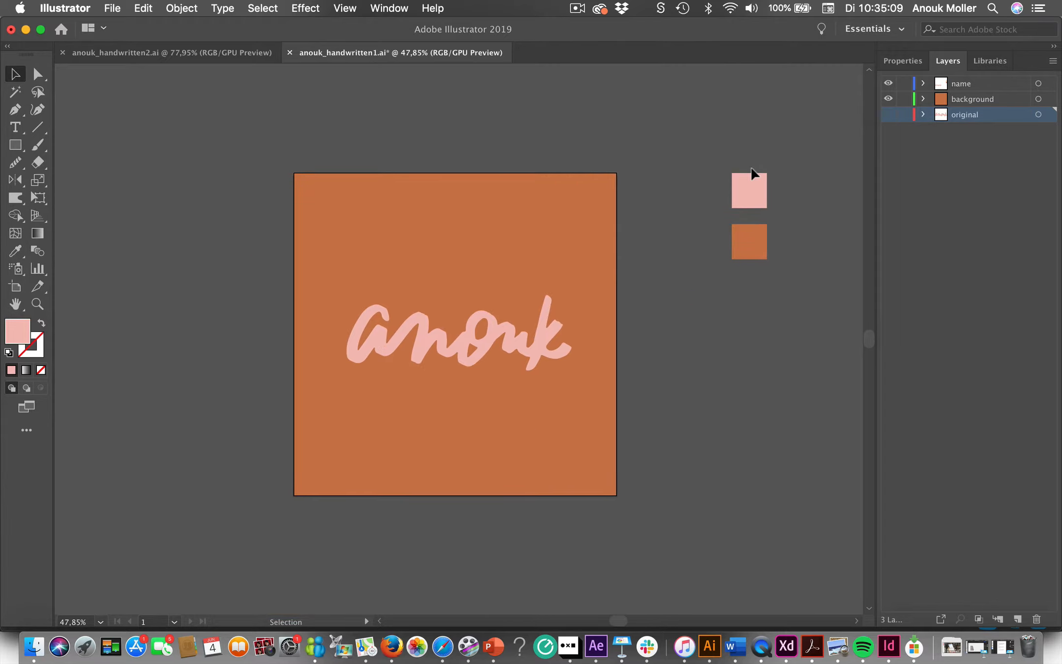
pyautogui.scroll(2, 673, 186)
pyautogui.hscroll(3, 673, 186)
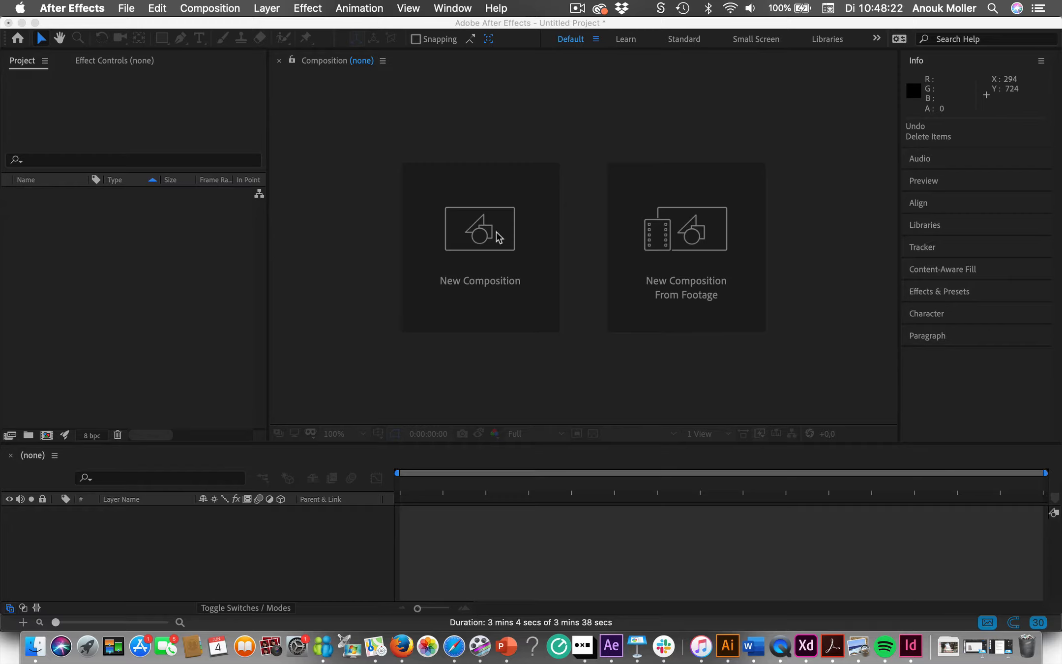
# Switch to After Effects, import the handwritten1 Illustrator file as Composition - Retain Layer Sizes, and open the resulting composition
pyautogui.click(713, 239)
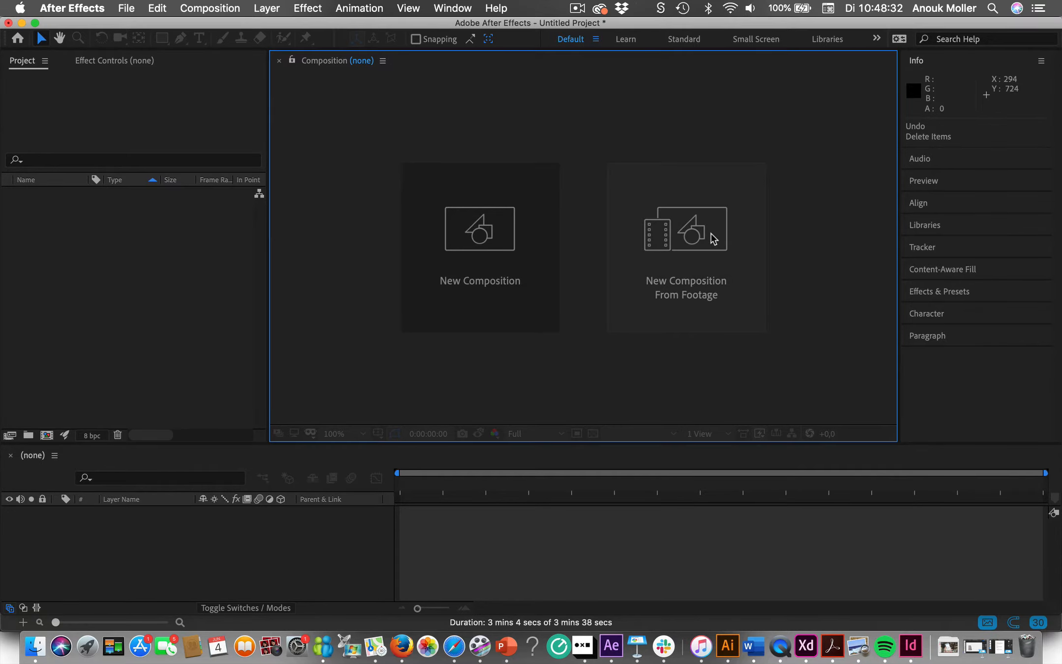
pyautogui.click(714, 240)
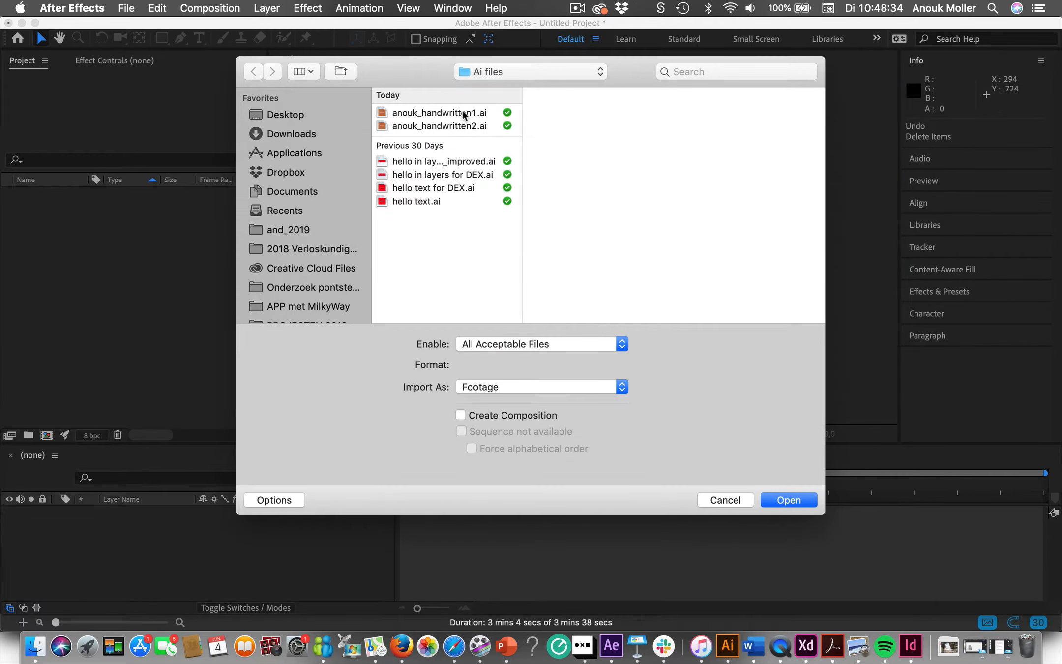
pyautogui.click(462, 113)
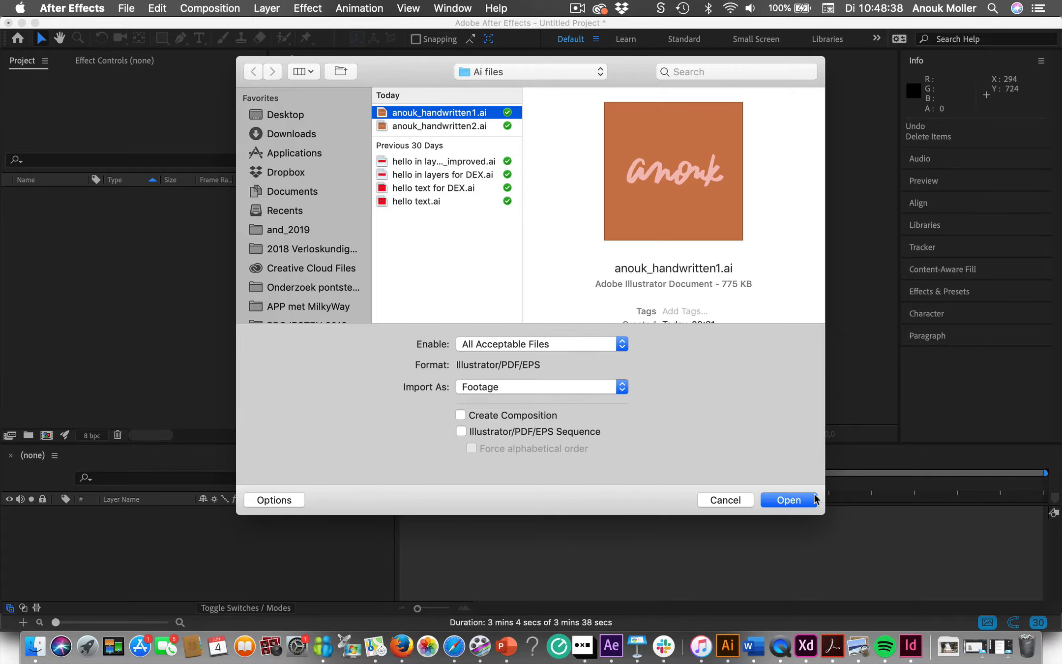
pyautogui.click(622, 388)
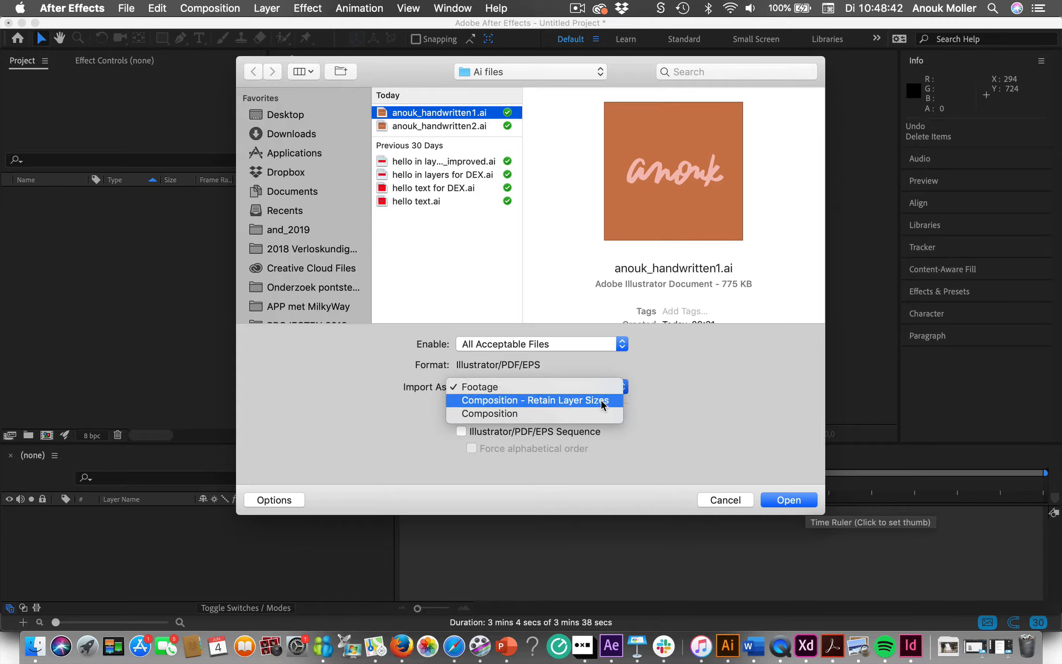
pyautogui.click(601, 400)
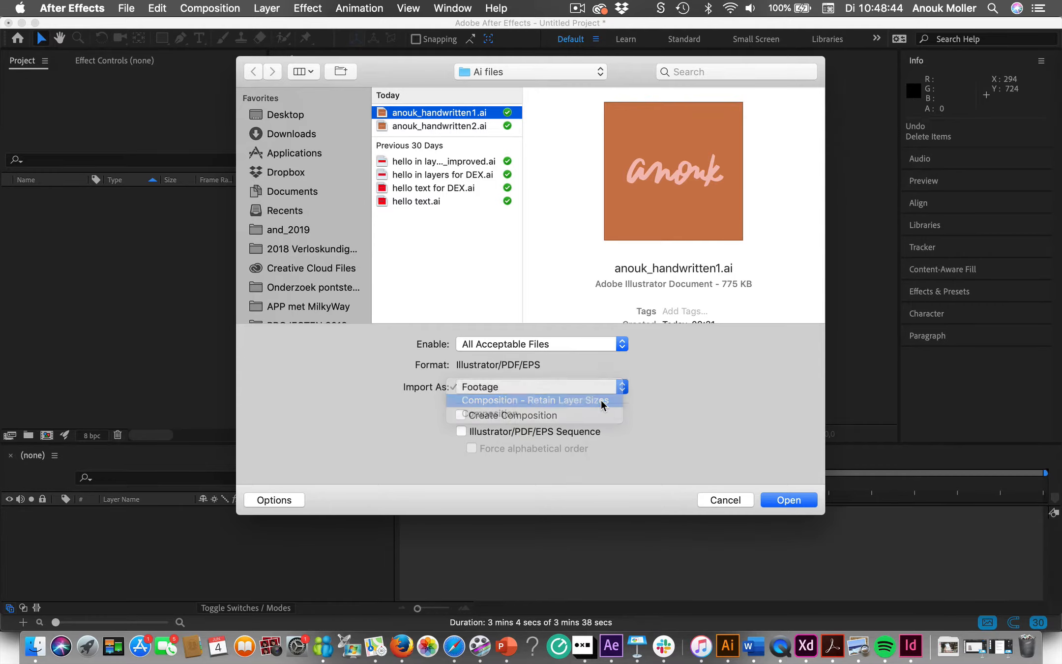
pyautogui.click(788, 499)
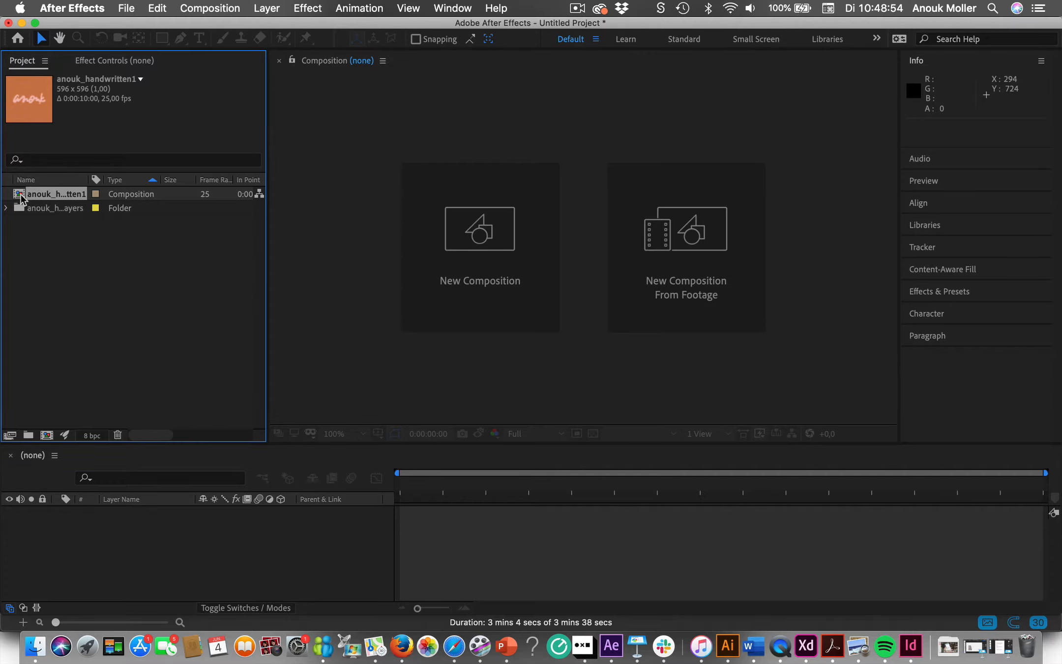
pyautogui.doubleClick(42, 196)
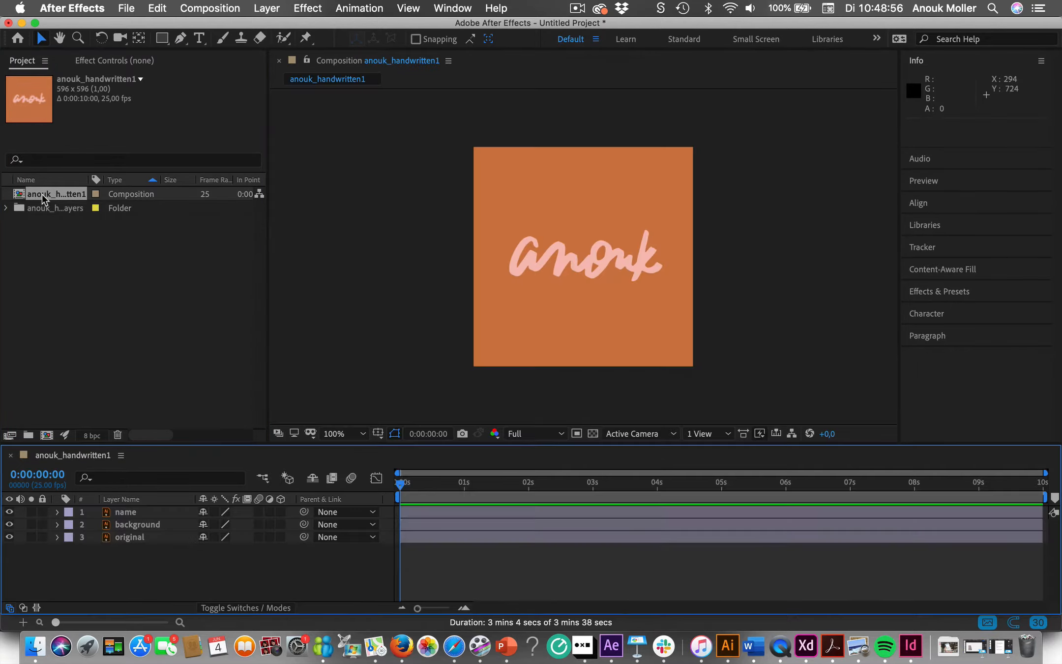
# Check what the name, background and original layers contain, and delete the original layer from the composition
pyautogui.click(138, 511)
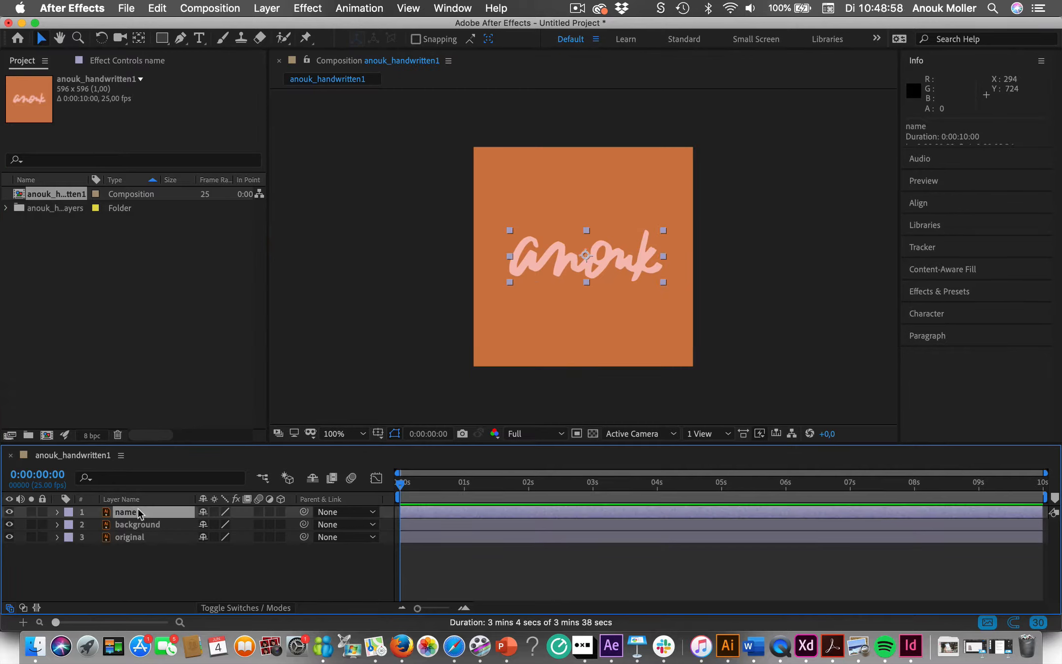
pyautogui.click(147, 524)
pyautogui.click(146, 536)
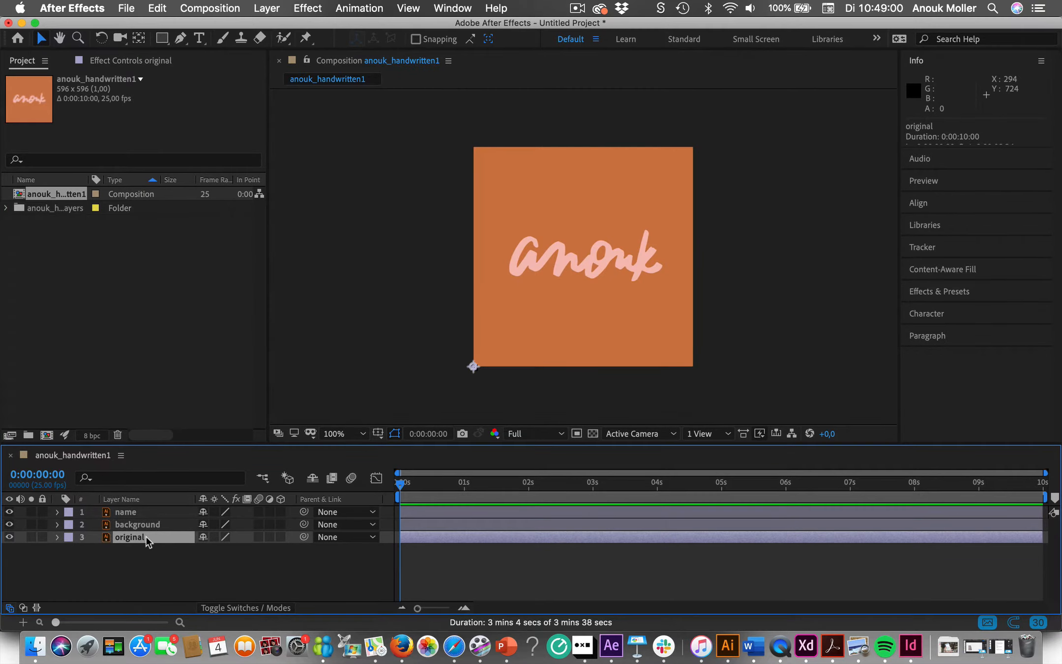
pyautogui.click(147, 524)
pyautogui.click(128, 513)
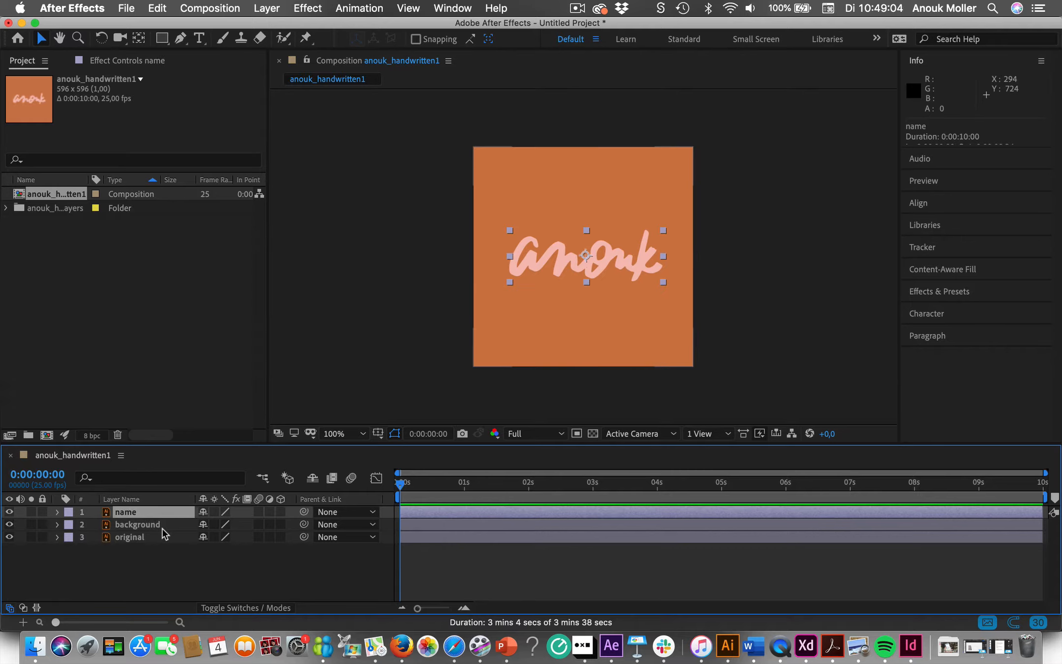
pyautogui.click(145, 538)
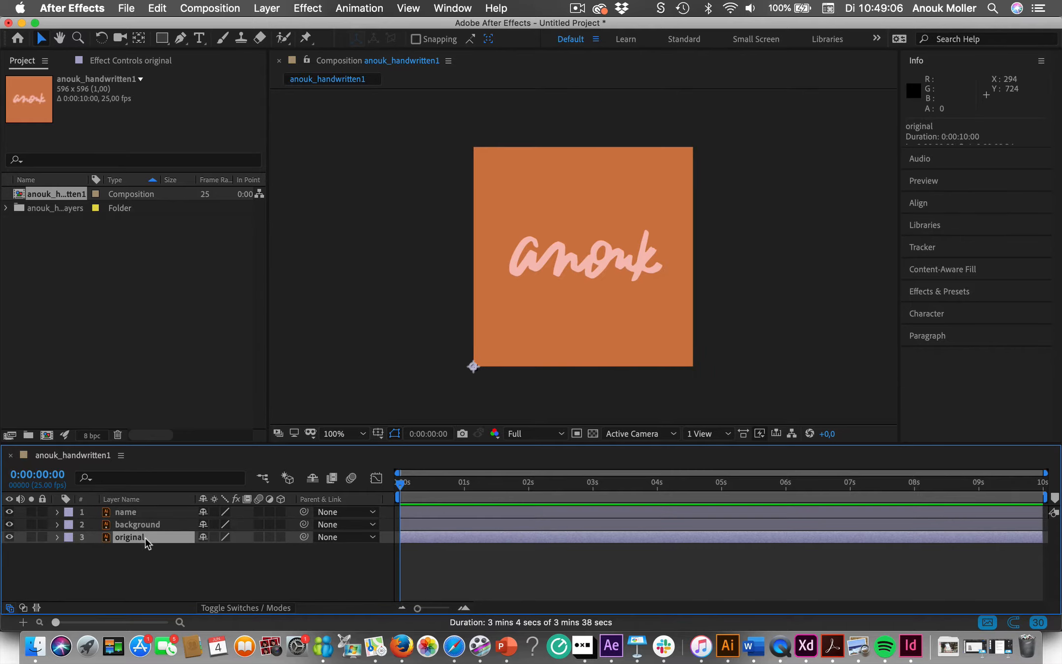
pyautogui.press('Delete')
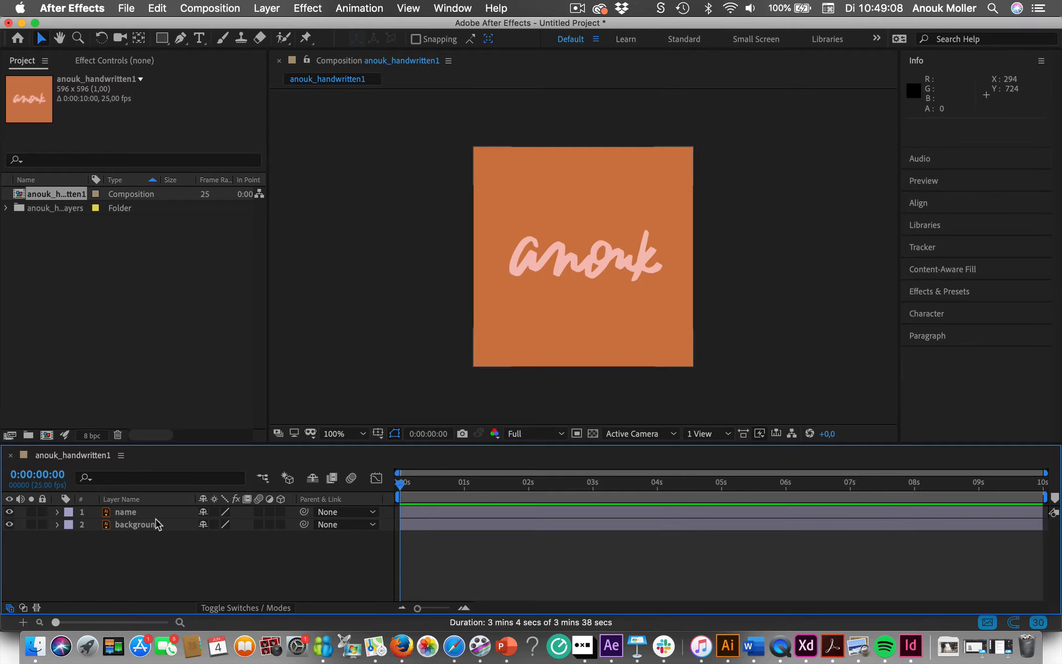
# Lock the background layer so the orange square cannot be moved by accident
pyautogui.click(147, 526)
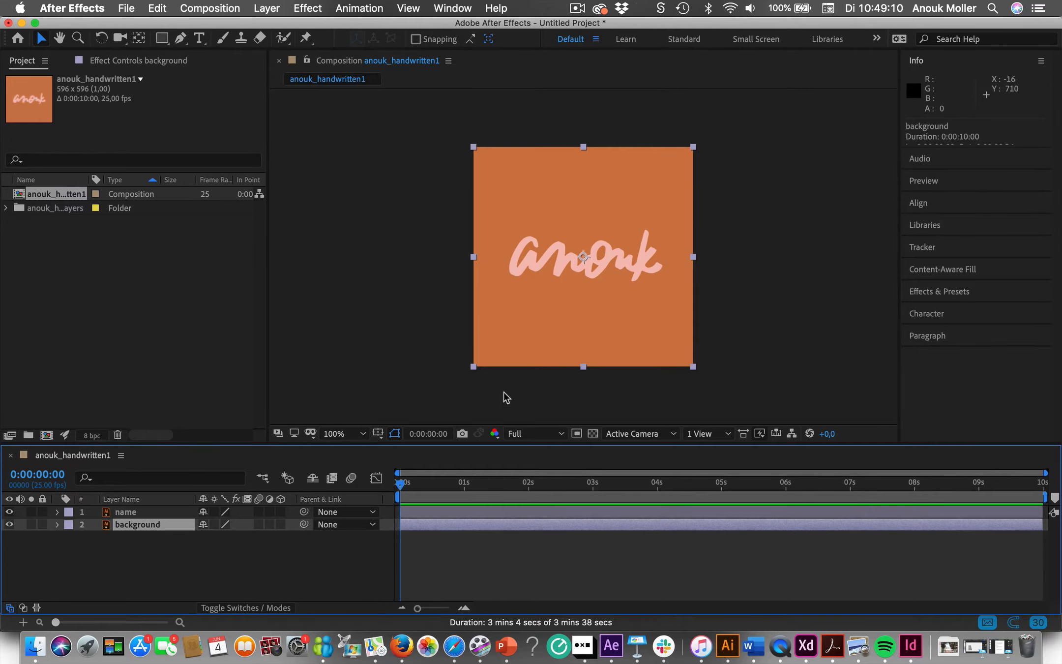
pyautogui.click(132, 511)
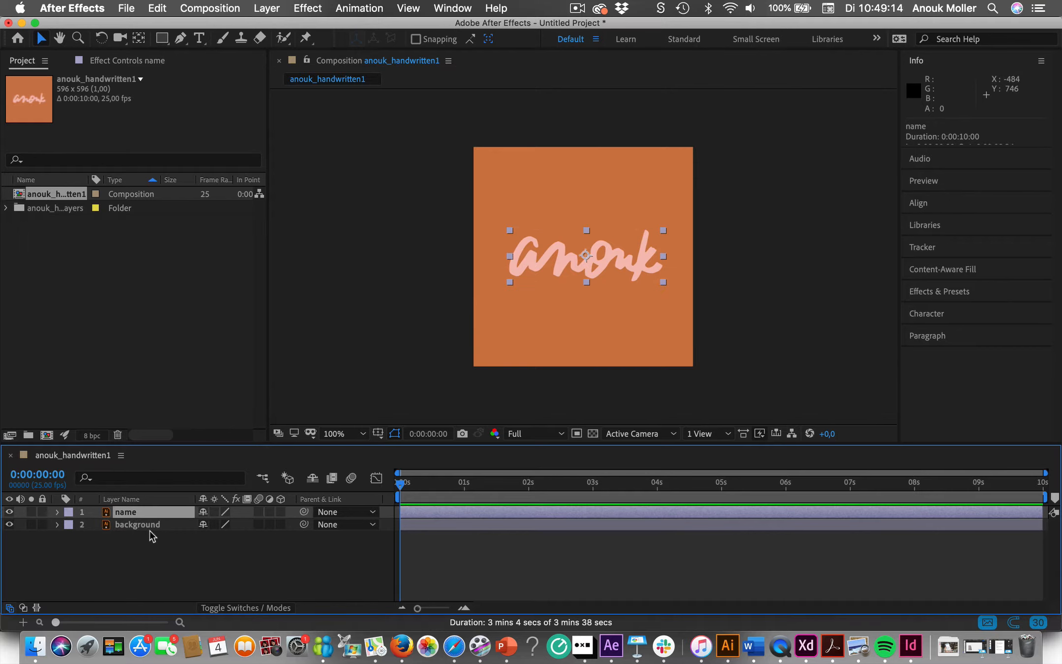
pyautogui.click(142, 525)
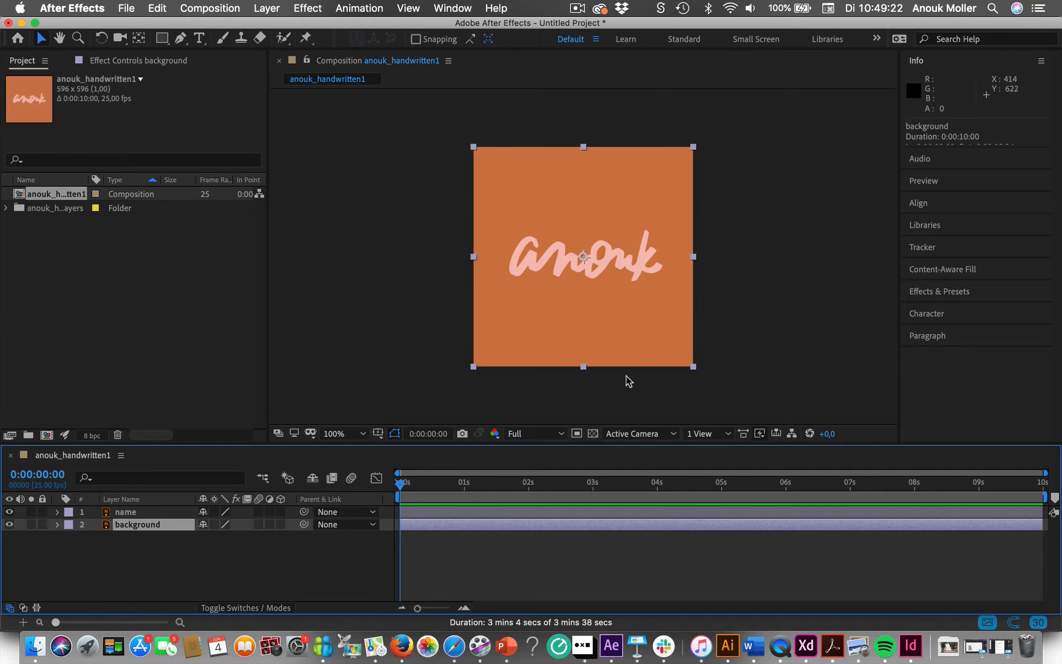
pyautogui.moveTo(661, 322); pyautogui.dragTo(594, 318)
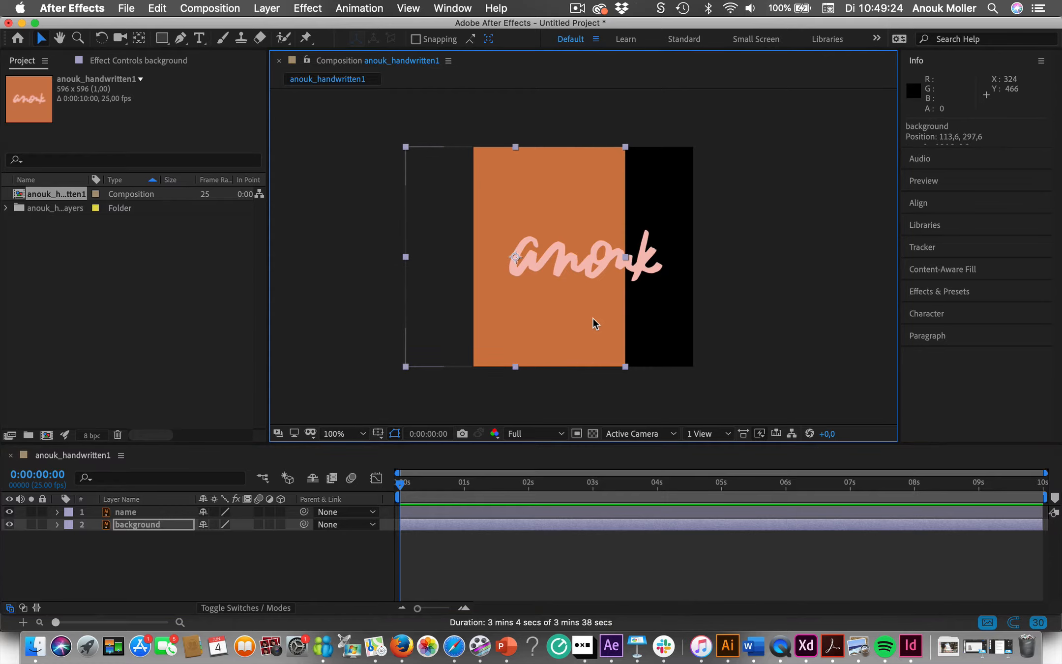
pyautogui.press('super+z')
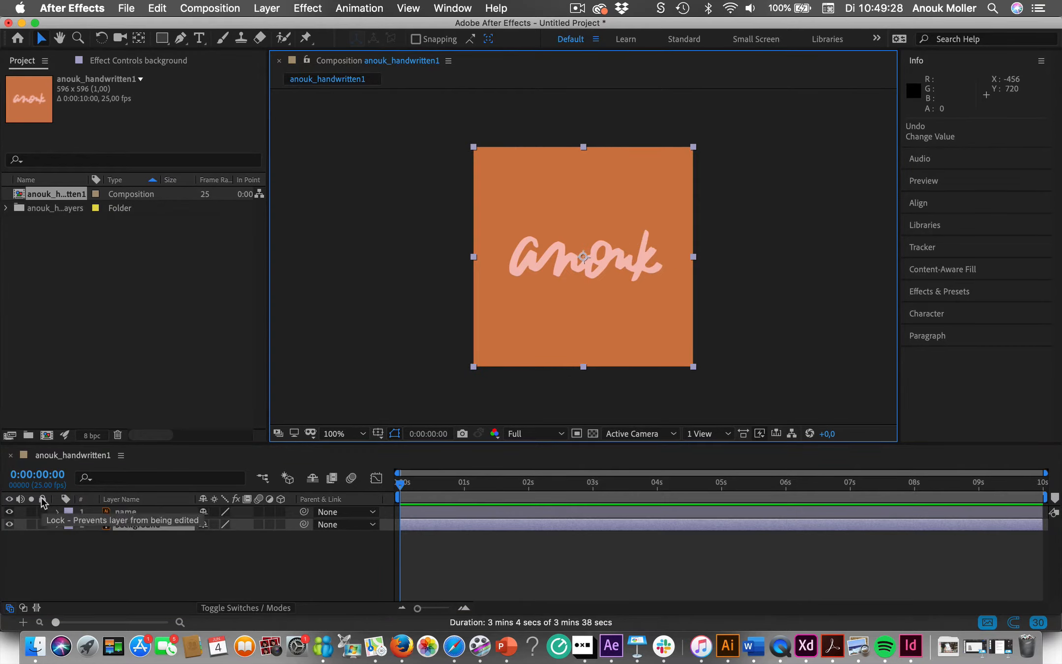
pyautogui.click(42, 524)
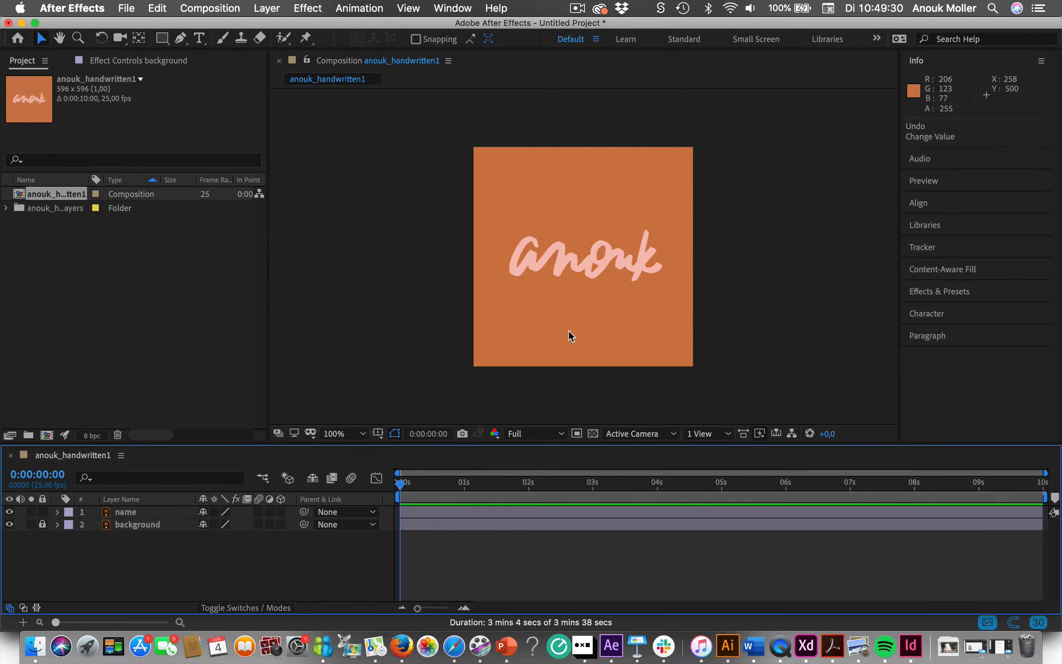
pyautogui.moveTo(569, 333); pyautogui.dragTo(541, 330)
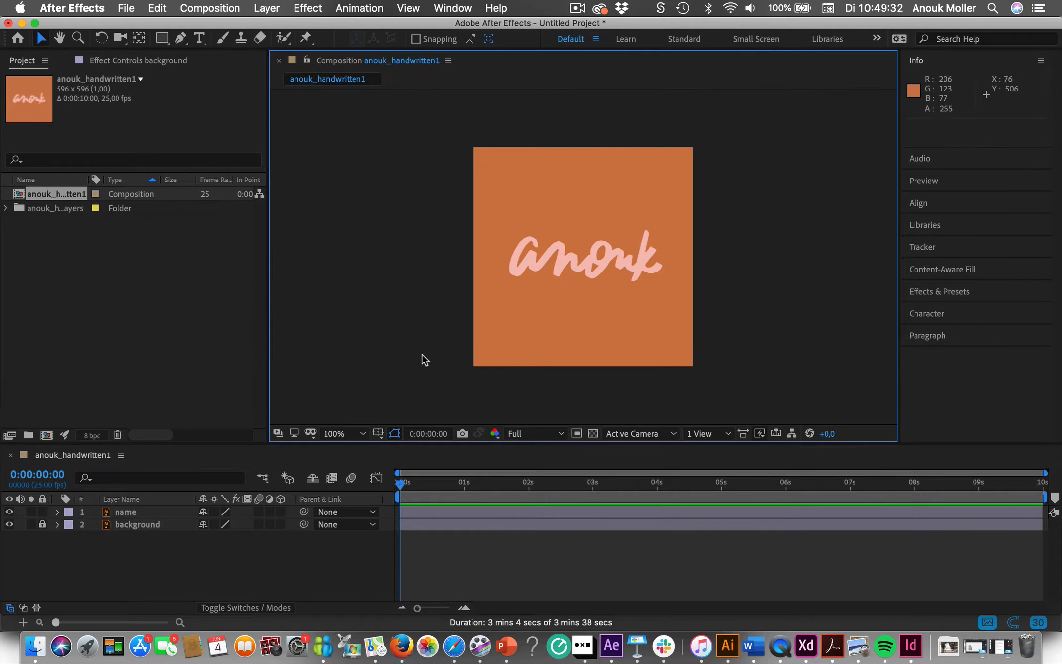
# Select the name layer and set the current time to 0:00:01:00
pyautogui.click(134, 513)
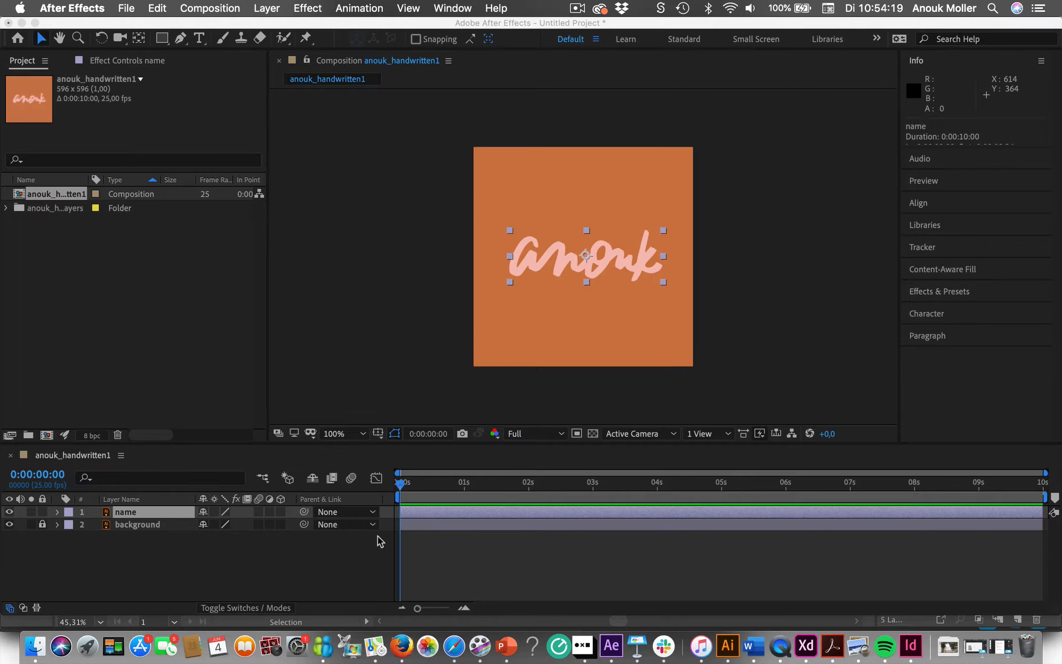
pyautogui.click(402, 485)
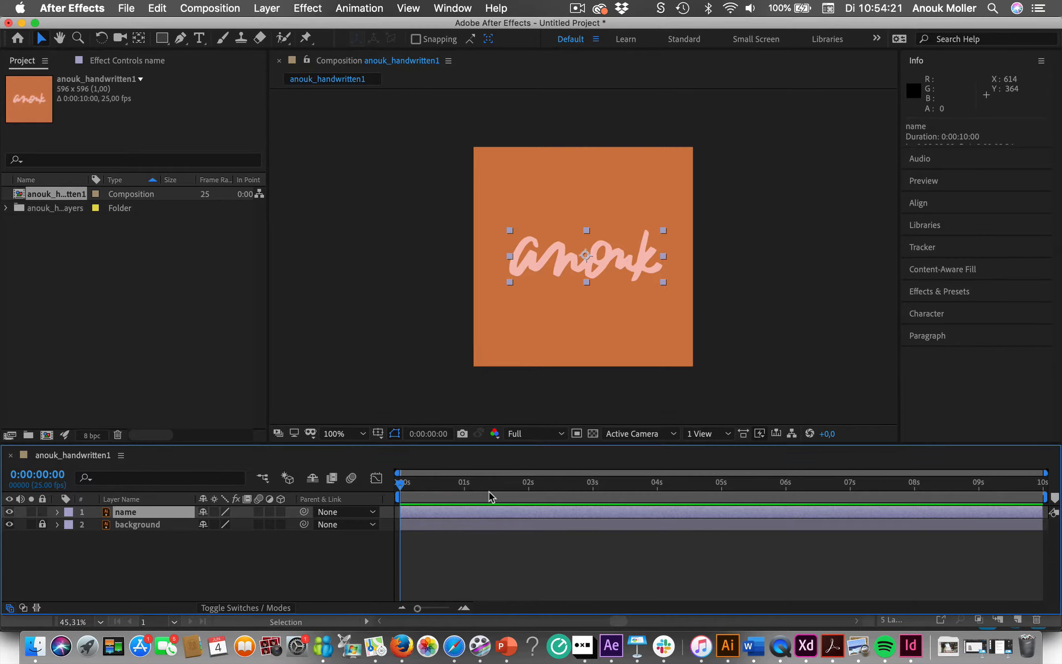
pyautogui.moveTo(417, 484); pyautogui.dragTo(463, 484)
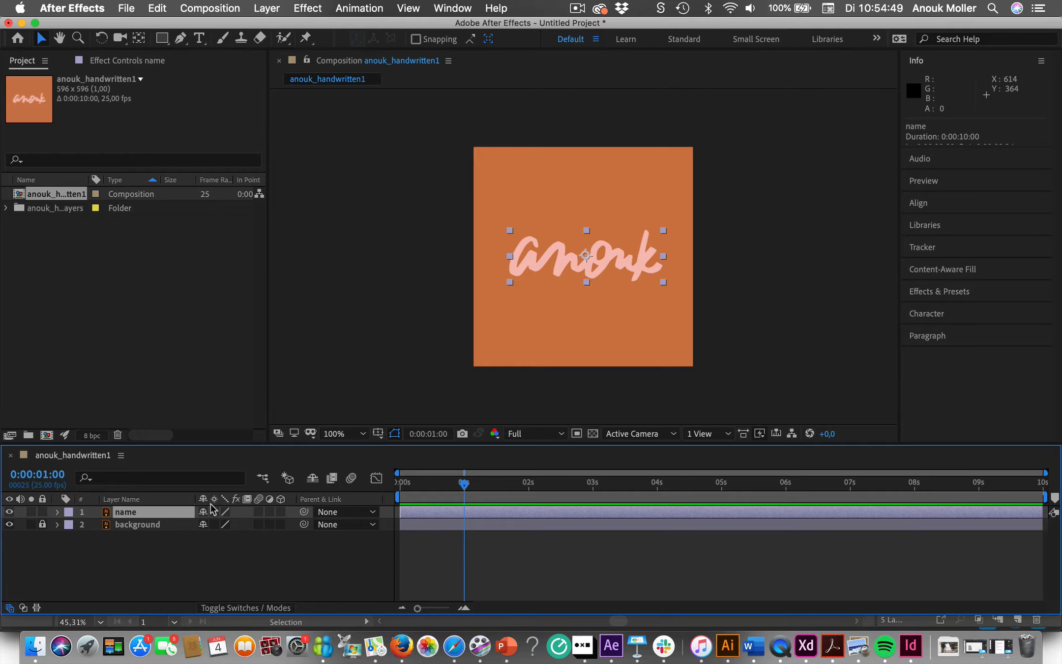
# Start a Pen tool mask path on the name layer, tracing the centre of the letter a from its upper end
pyautogui.click(181, 38)
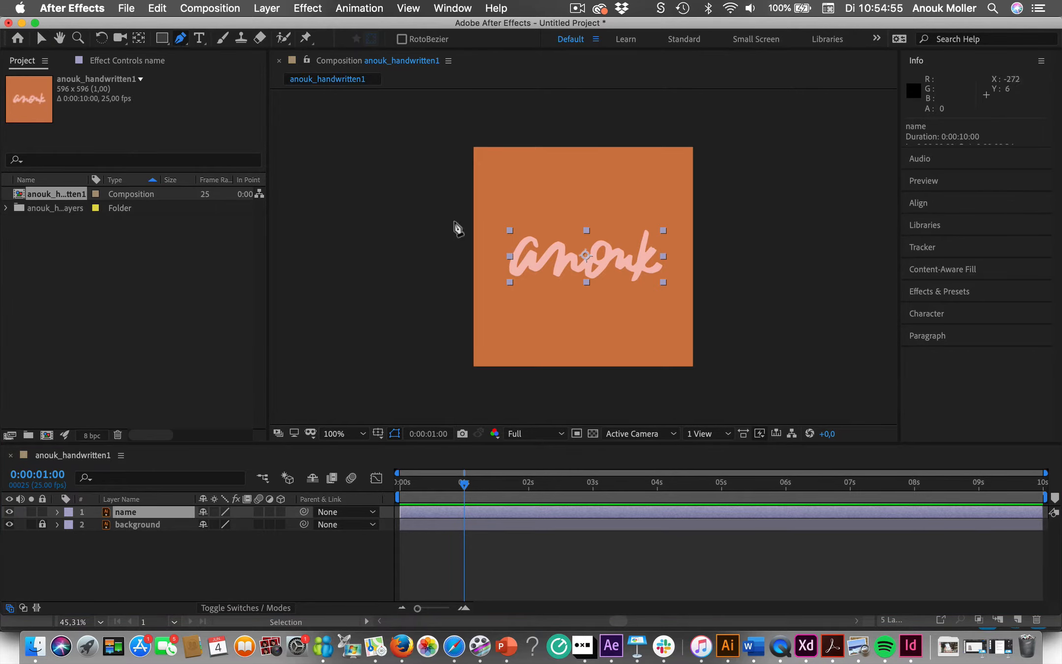
pyautogui.scroll(2, 492, 263)
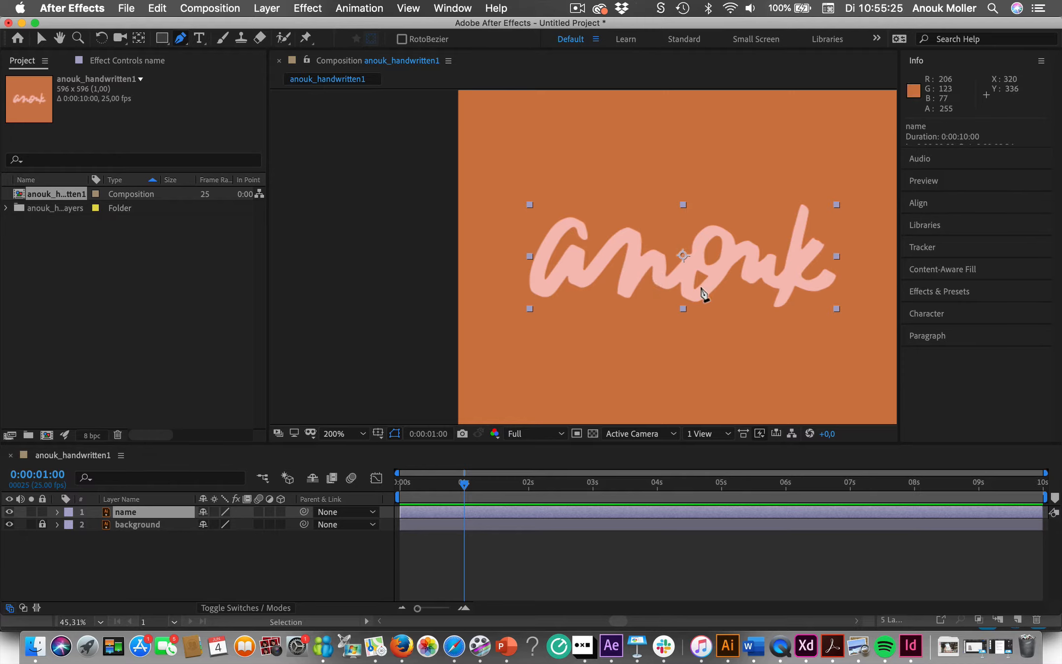
pyautogui.click(582, 233)
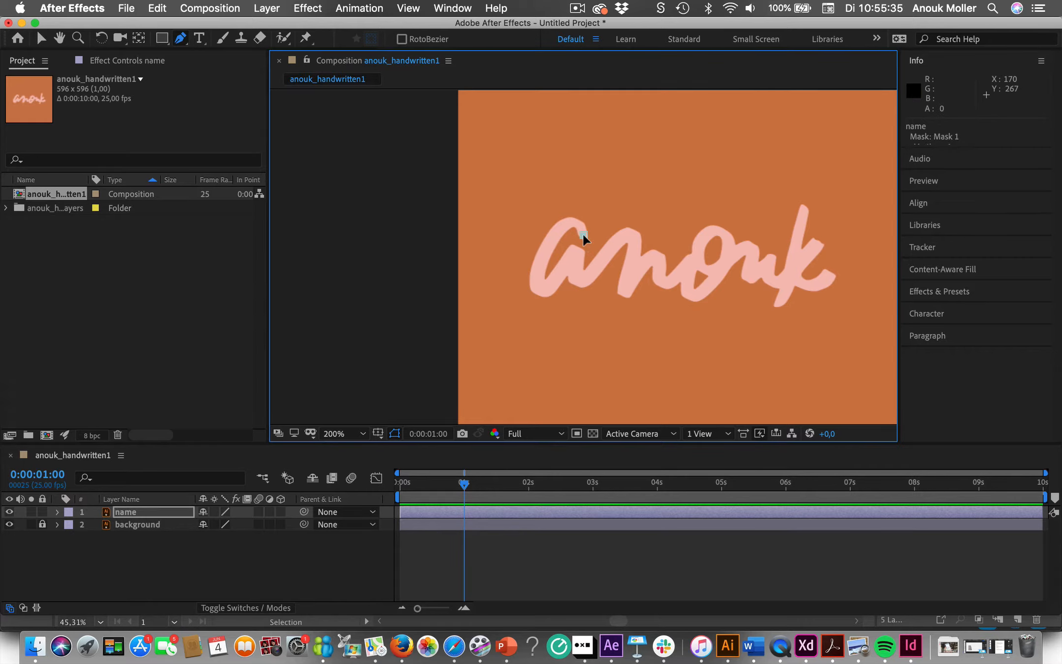
pyautogui.click(569, 221)
pyautogui.click(547, 247)
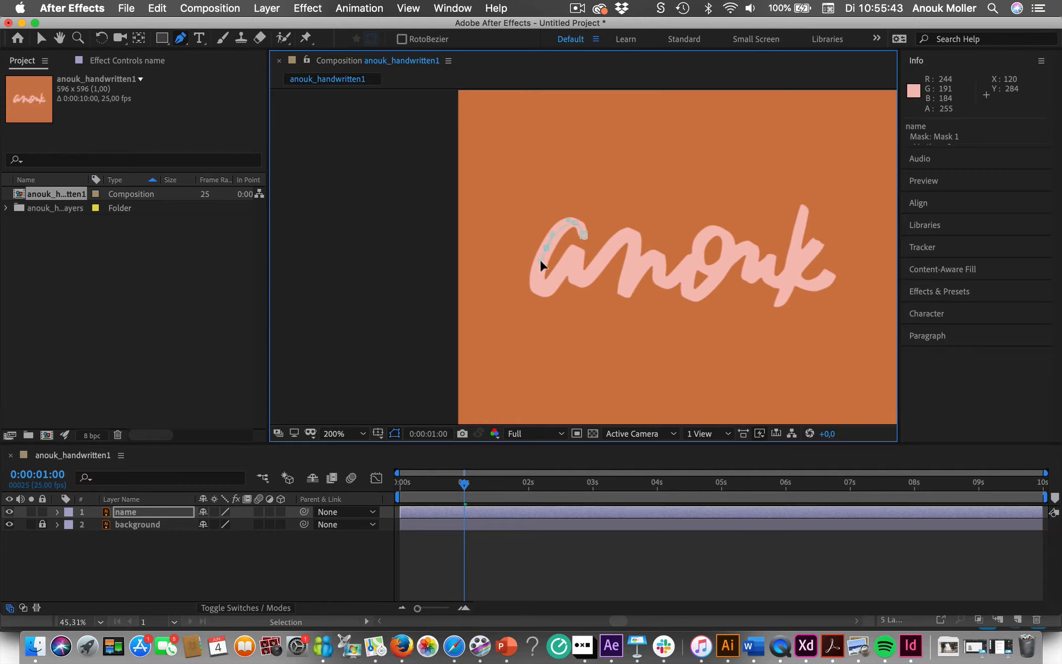
pyautogui.click(540, 259)
pyautogui.click(541, 288)
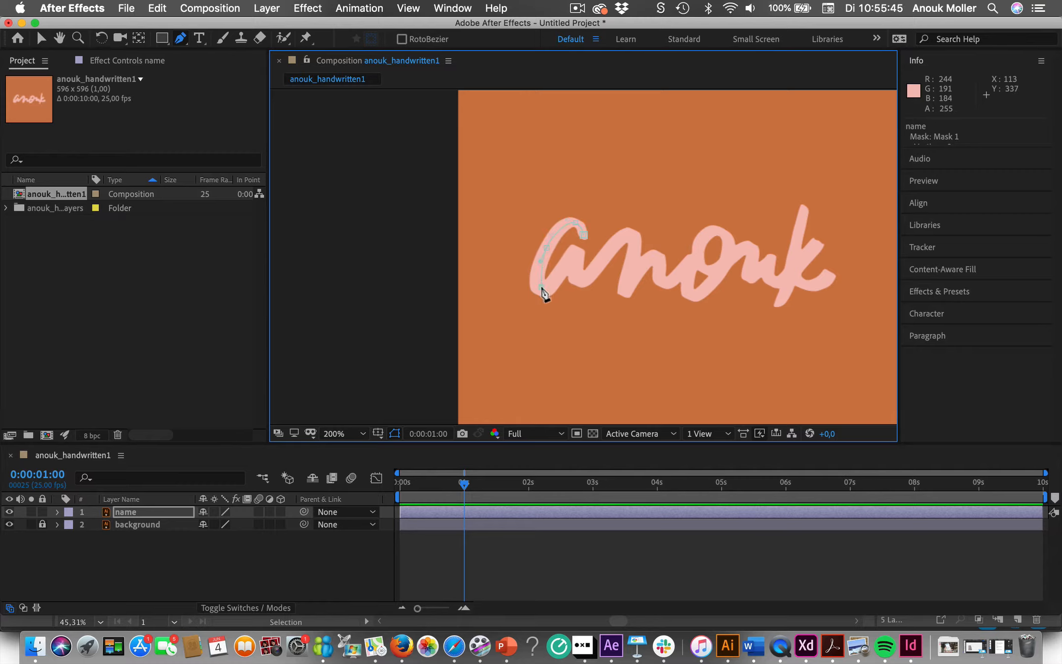
pyautogui.moveTo(542, 288); pyautogui.dragTo(547, 285)
pyautogui.click(573, 255)
pyautogui.moveTo(581, 278); pyautogui.dragTo(589, 281)
# Extend the mask path with curves along the centre of the letter n, down its first stroke and over its second hump
pyautogui.click(628, 234)
pyautogui.moveTo(628, 236); pyautogui.dragTo(637, 239)
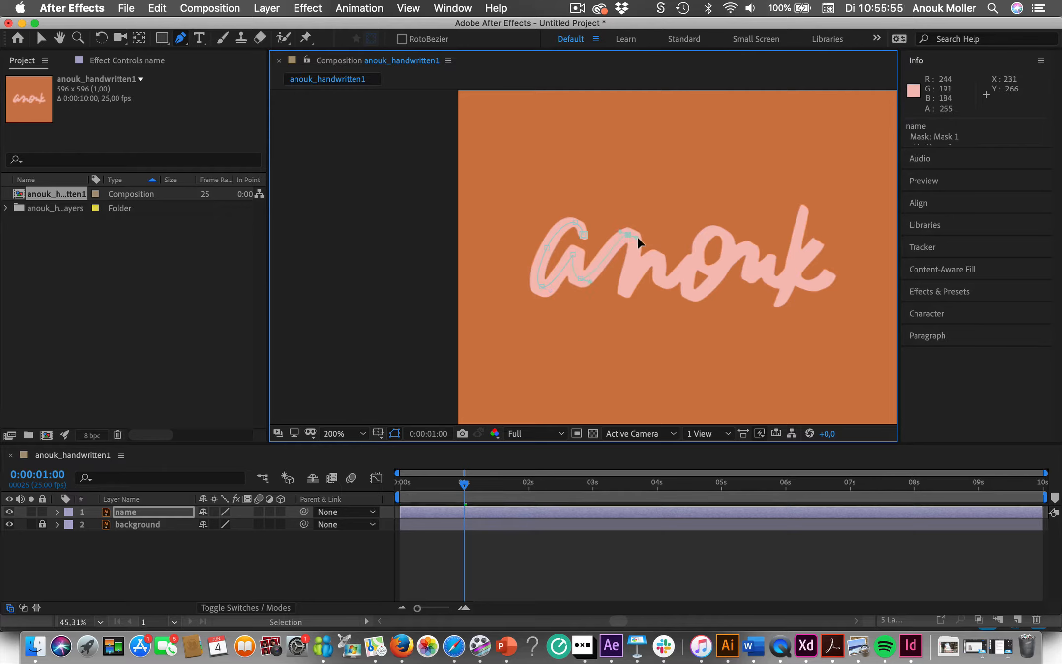
pyautogui.click(625, 287)
pyautogui.scroll(3, 626, 285)
pyautogui.scroll(-1, 626, 285)
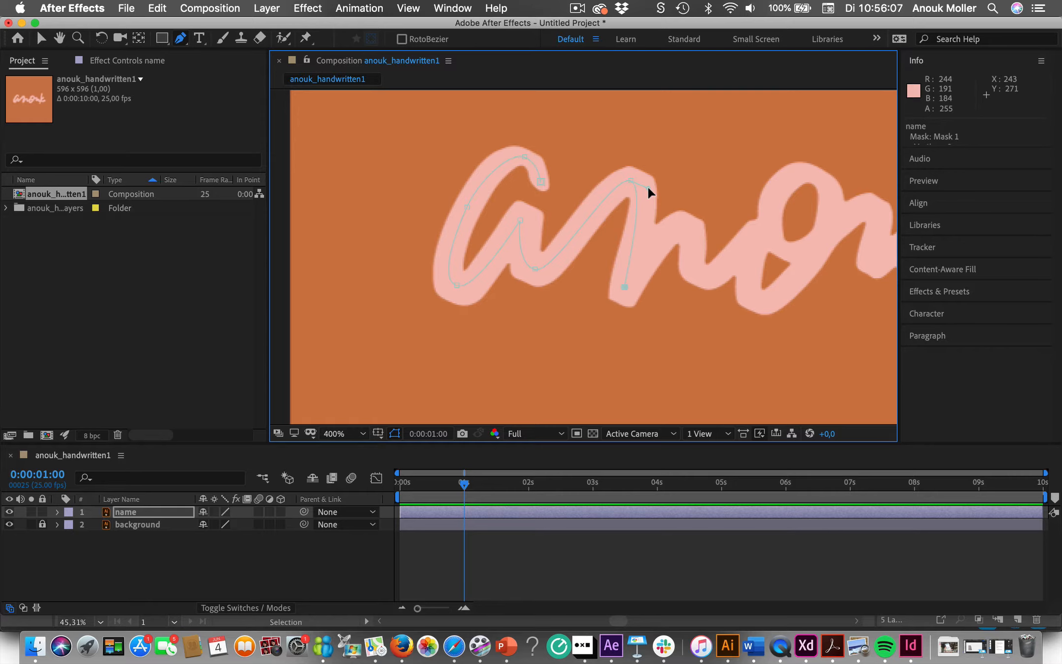
pyautogui.moveTo(650, 186); pyautogui.dragTo(655, 189)
pyautogui.click(684, 225)
pyautogui.click(701, 274)
# Extend the mask path around the centre of the letter o with curved points, following its full loop
pyautogui.click(757, 235)
pyautogui.moveTo(756, 300); pyautogui.dragTo(770, 307)
pyautogui.moveTo(817, 250); pyautogui.dragTo(819, 239)
pyautogui.moveTo(817, 175); pyautogui.dragTo(810, 264)
pyautogui.click(778, 198)
pyautogui.press('super+z')
# Extend the mask path from the letter o along the centre of the letter u to the stem of the k
pyautogui.moveTo(873, 207); pyautogui.dragTo(883, 220)
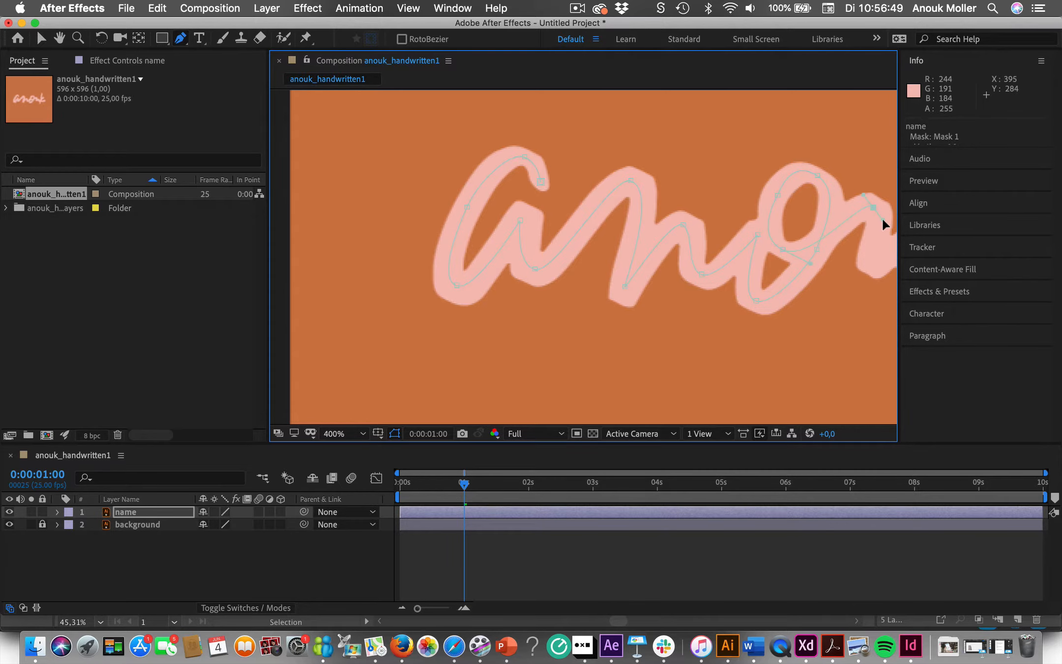
pyautogui.click(60, 38)
pyautogui.moveTo(364, 158); pyautogui.dragTo(218, 156)
pyautogui.click(180, 38)
pyautogui.moveTo(728, 256); pyautogui.dragTo(760, 222)
pyautogui.press('super+z')
pyautogui.moveTo(772, 269); pyautogui.dragTo(816, 247)
# Route the mask path outside the lettering to above the k, and trace down the centre of its stem
pyautogui.click(789, 175)
pyautogui.click(796, 125)
pyautogui.click(842, 106)
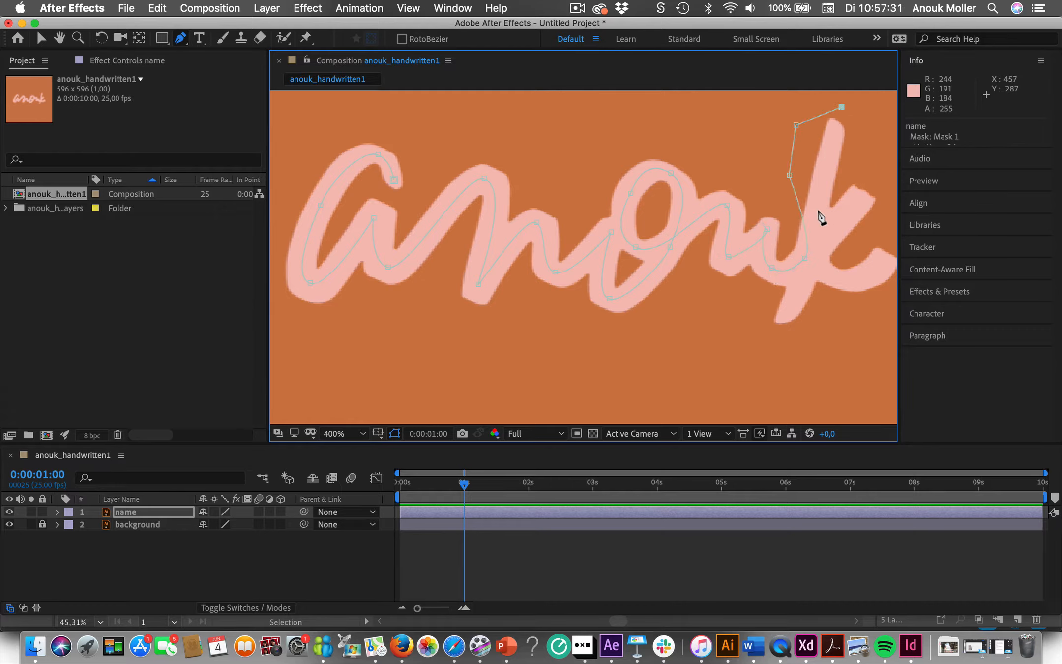
pyautogui.click(817, 208)
pyautogui.moveTo(791, 315); pyautogui.dragTo(780, 321)
# Route the mask path outside the lettering from the foot of the k's stem around to just above the tip of its arm
pyautogui.press('space')
pyautogui.moveTo(848, 315); pyautogui.dragTo(765, 334)
pyautogui.press('p')
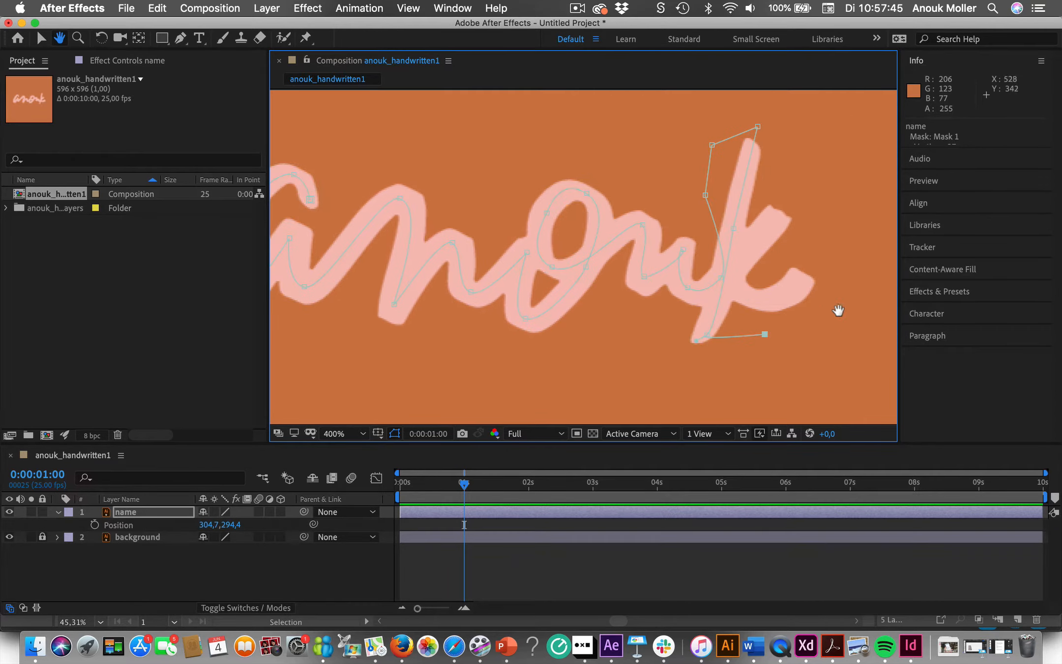
pyautogui.click(181, 38)
pyautogui.click(825, 318)
pyautogui.click(834, 232)
pyautogui.click(804, 188)
pyautogui.click(785, 199)
# Trace the mask path down the centre of the k's arm and along its curved leg to the end of the letter
pyautogui.click(746, 253)
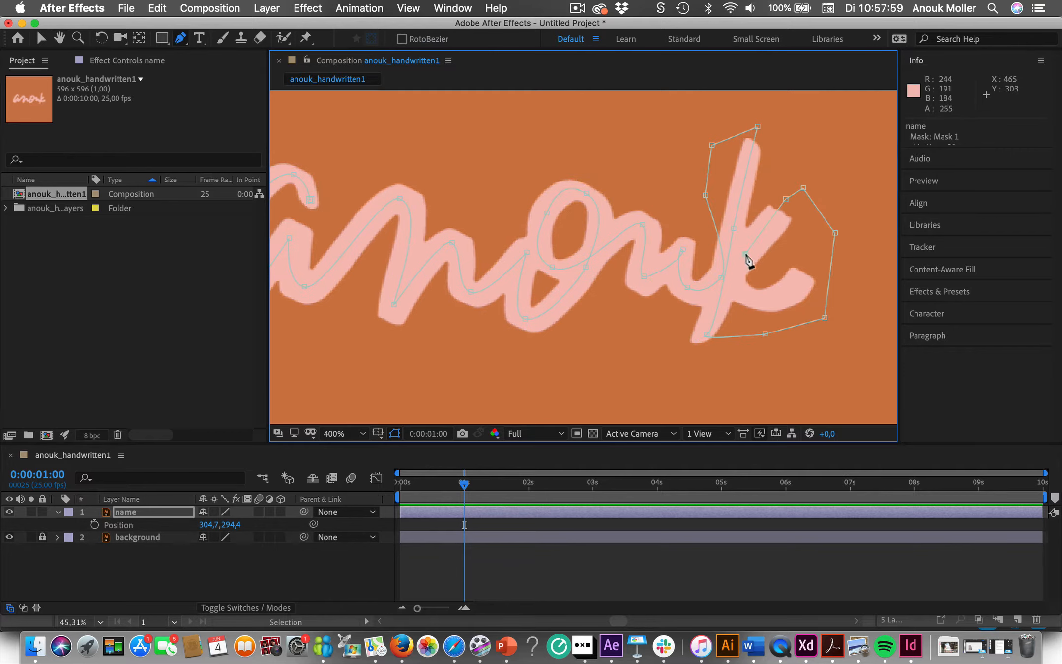
pyautogui.click(733, 274)
pyautogui.moveTo(762, 300); pyautogui.dragTo(788, 301)
pyautogui.click(809, 269)
pyautogui.hscroll(-5, 535, 194)
pyautogui.scroll(2, 534, 195)
pyautogui.press('v')
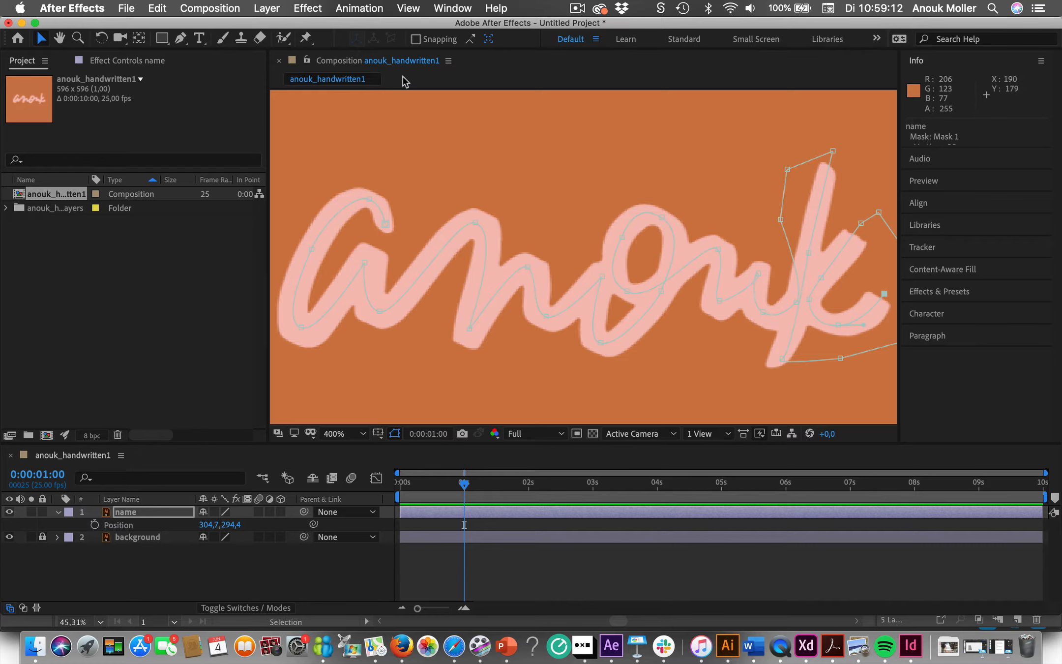
# Apply the Stroke effect to the name layer and set its brush size to 13,7
pyautogui.click(312, 10)
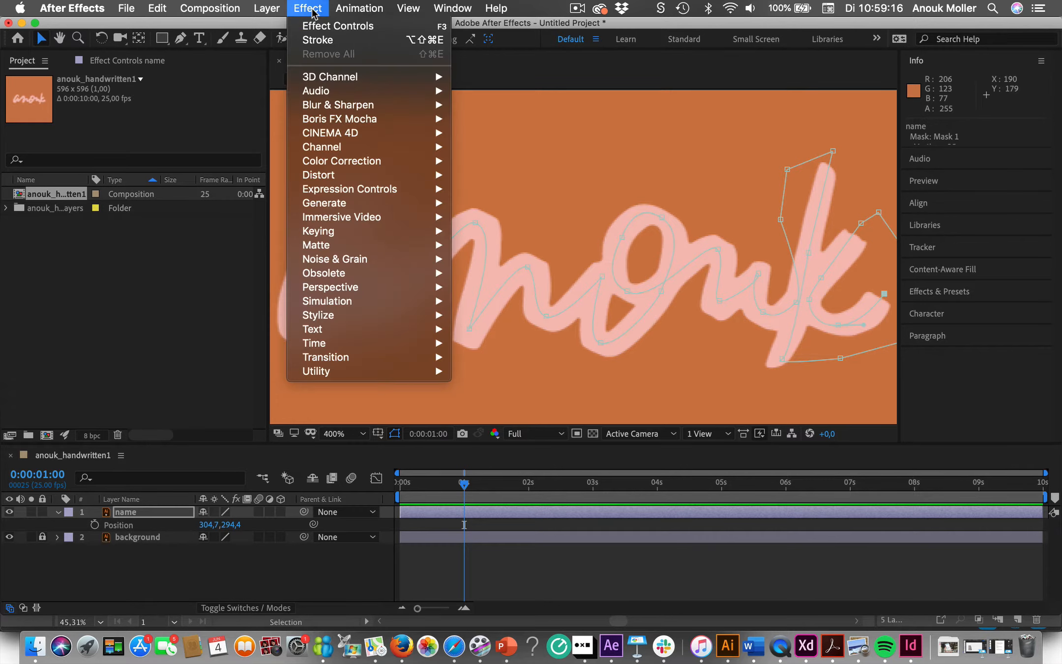
pyautogui.moveTo(340, 203)
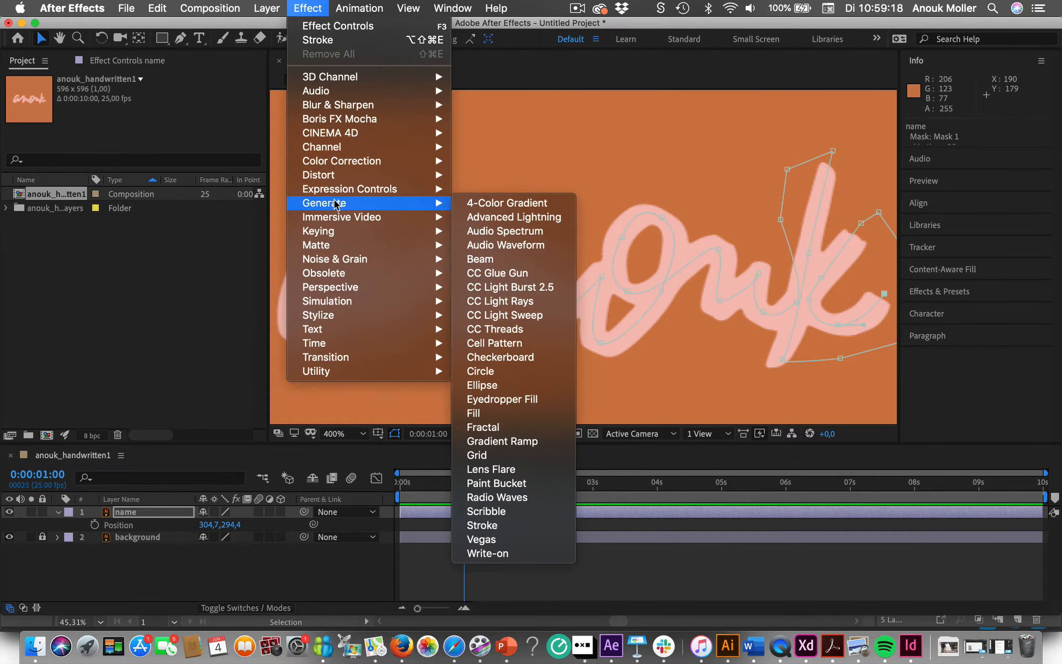
pyautogui.click(485, 525)
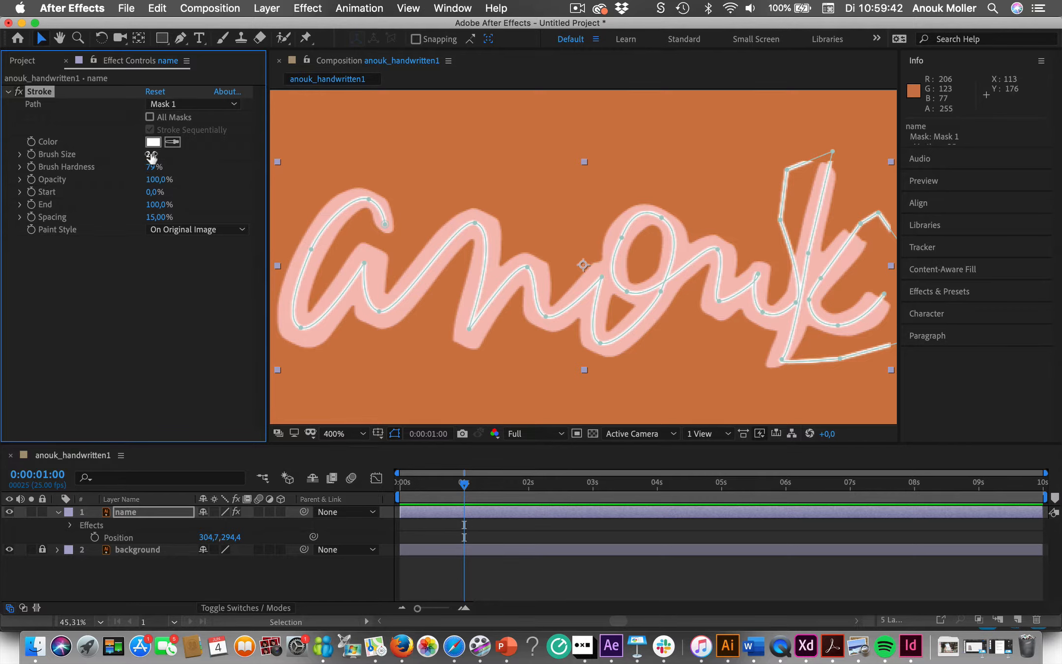
pyautogui.moveTo(151, 156); pyautogui.dragTo(194, 155)
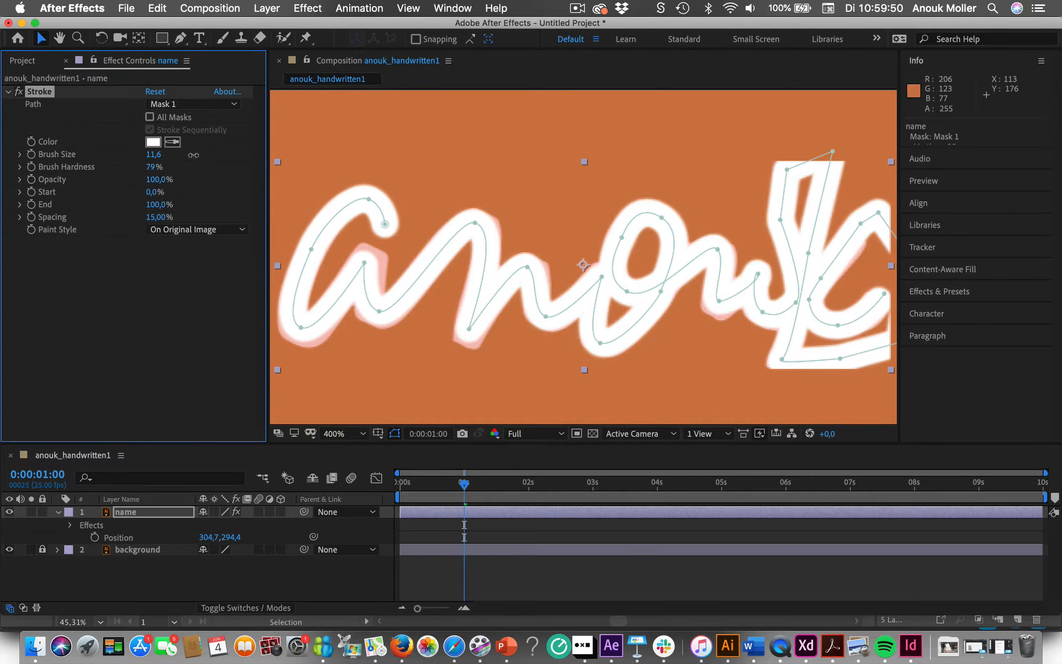
pyautogui.moveTo(194, 155); pyautogui.dragTo(208, 154)
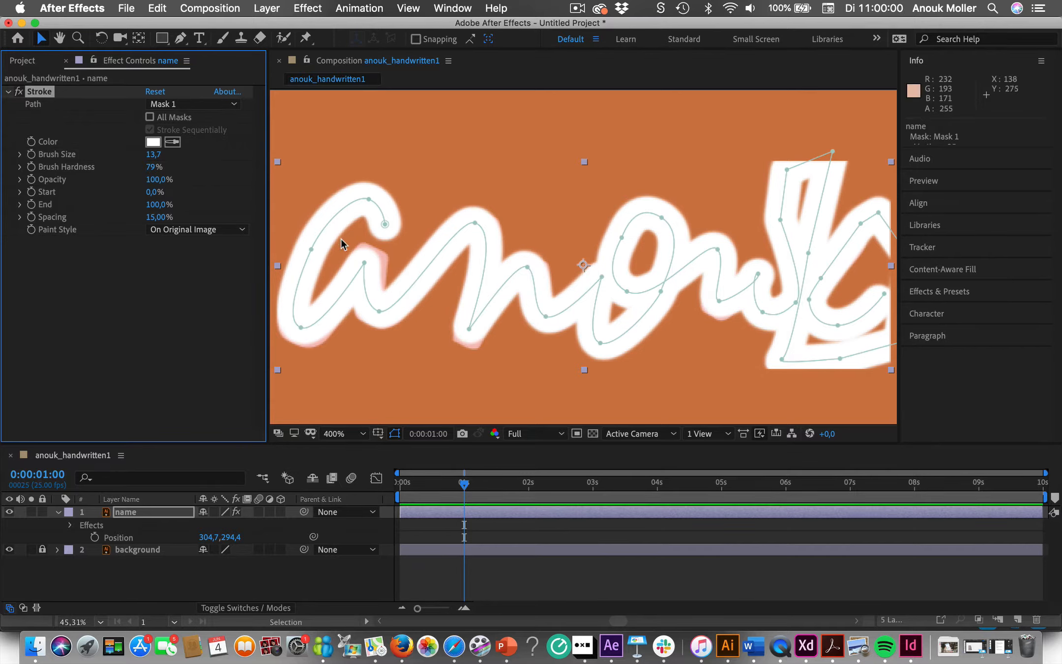
# Adjust the letter a's mask points and curve handles at its inner peak and lower bowl so the stroke covers the lettering
pyautogui.click(365, 263)
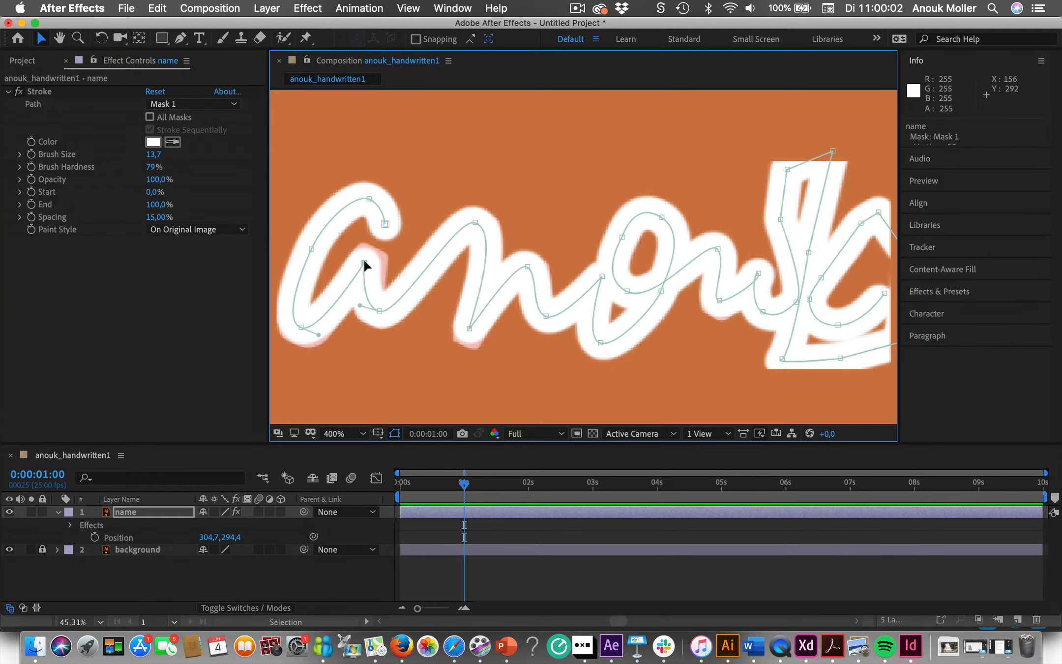
pyautogui.moveTo(365, 263); pyautogui.dragTo(370, 254)
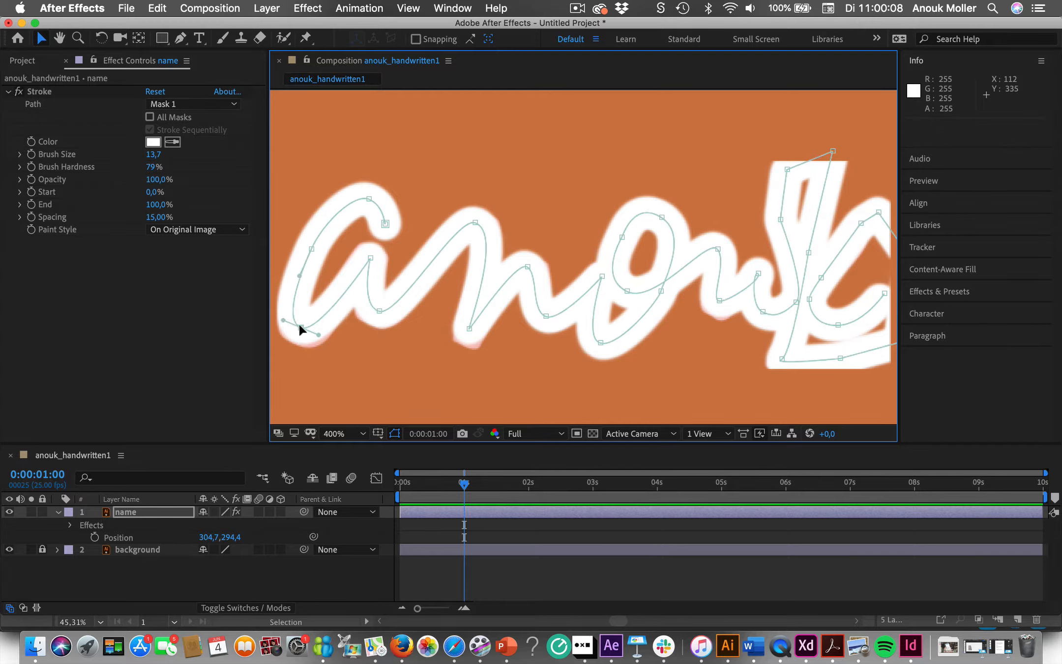
pyautogui.moveTo(299, 323)
pyautogui.mouseDown()
pyautogui.moveTo(303, 333)
pyautogui.moveTo(279, 323)
pyautogui.mouseUp()
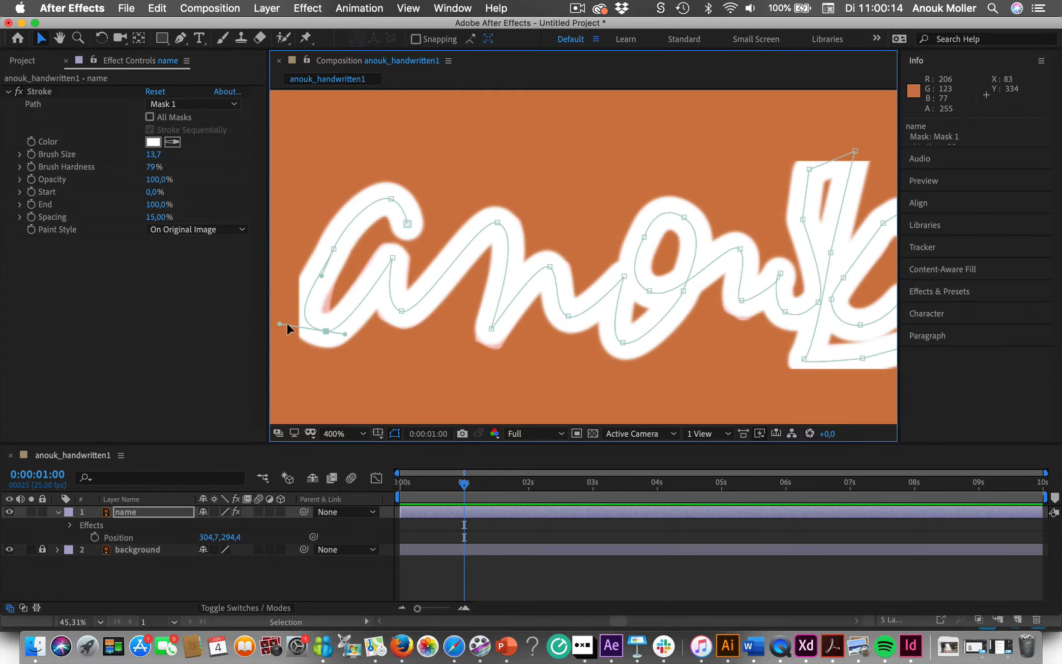
pyautogui.click(61, 42)
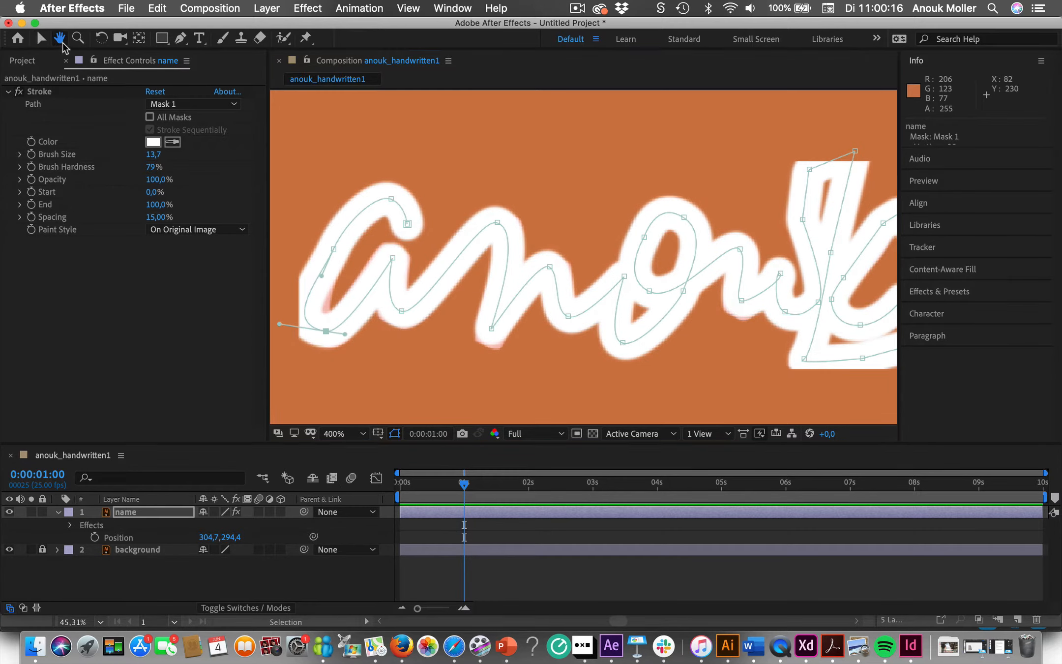
pyautogui.moveTo(439, 180); pyautogui.dragTo(467, 177)
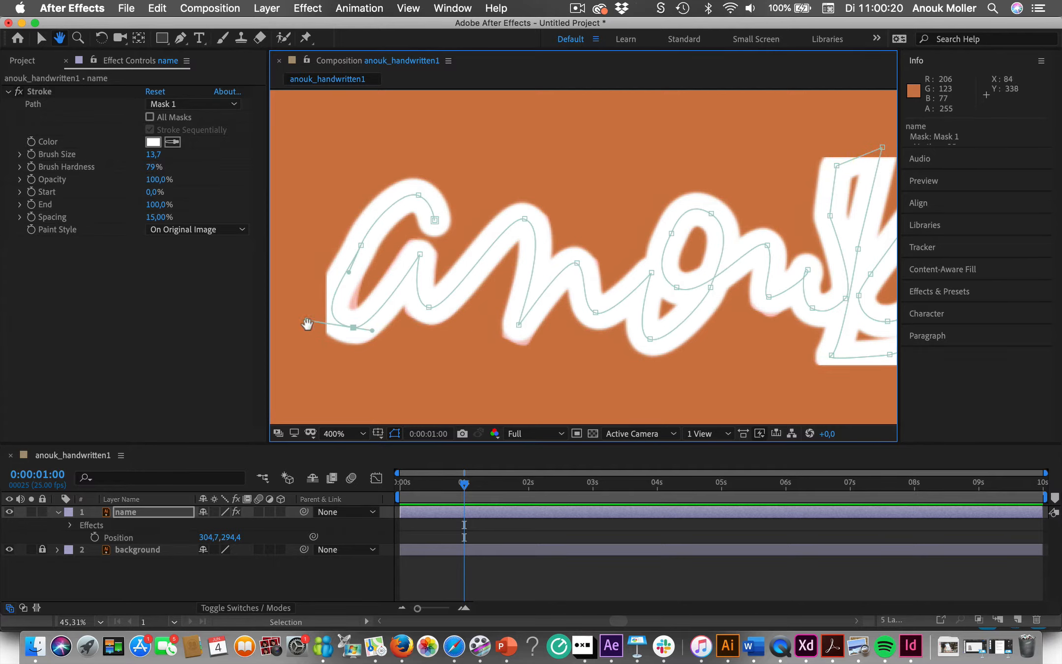
pyautogui.click(42, 38)
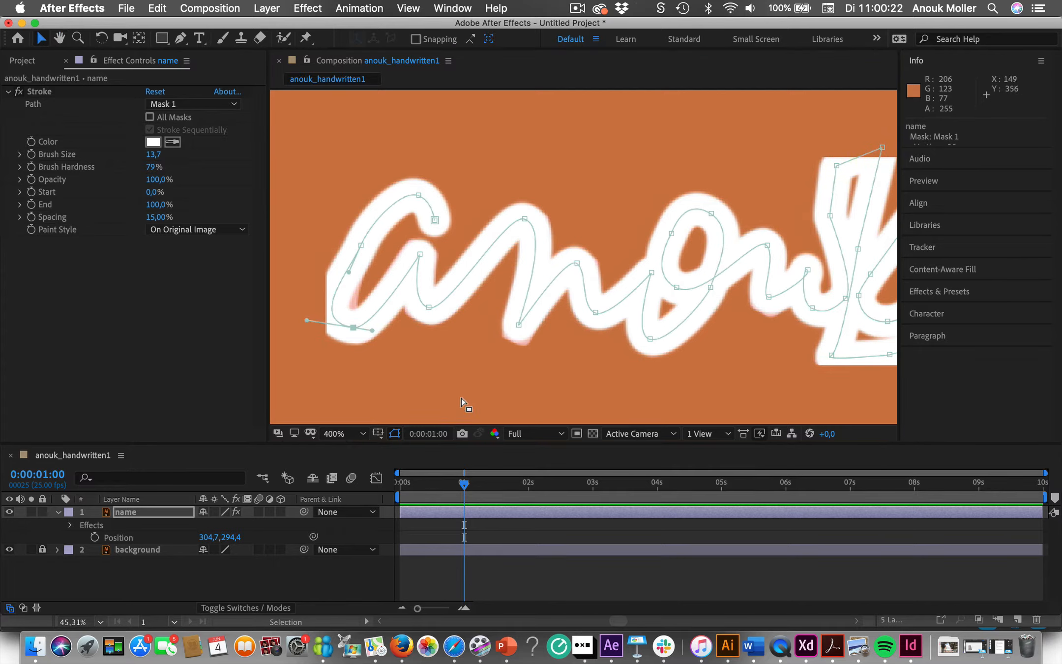
pyautogui.moveTo(308, 320); pyautogui.dragTo(333, 324)
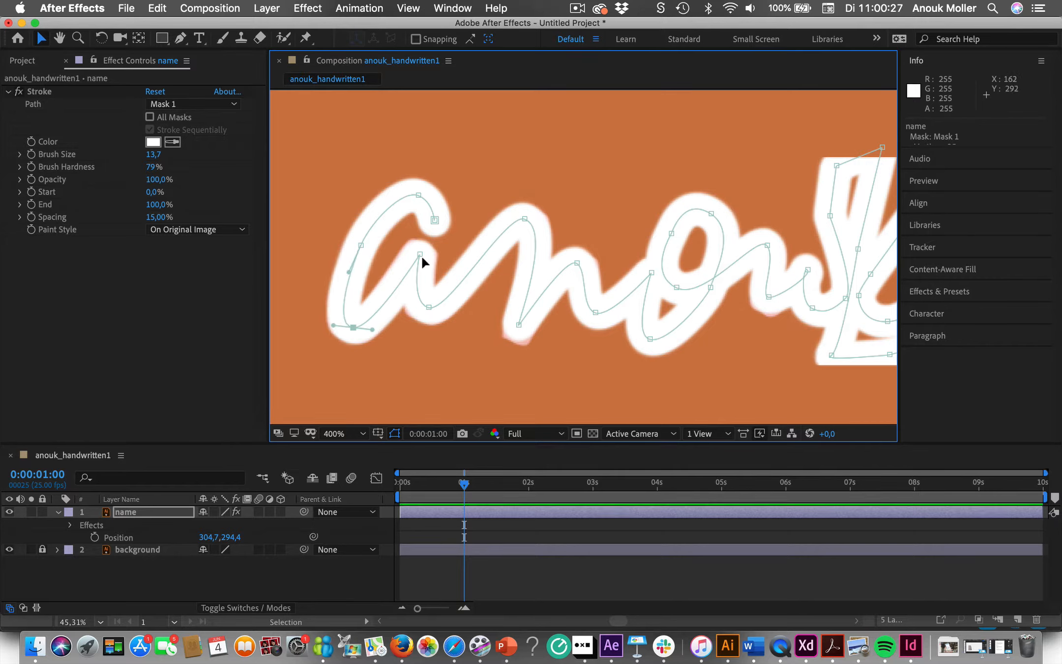
# Increase the stroke's brush size to 14,3 and move the mask point at the foot of the n's first stroke slightly down
pyautogui.moveTo(152, 154); pyautogui.dragTo(155, 154)
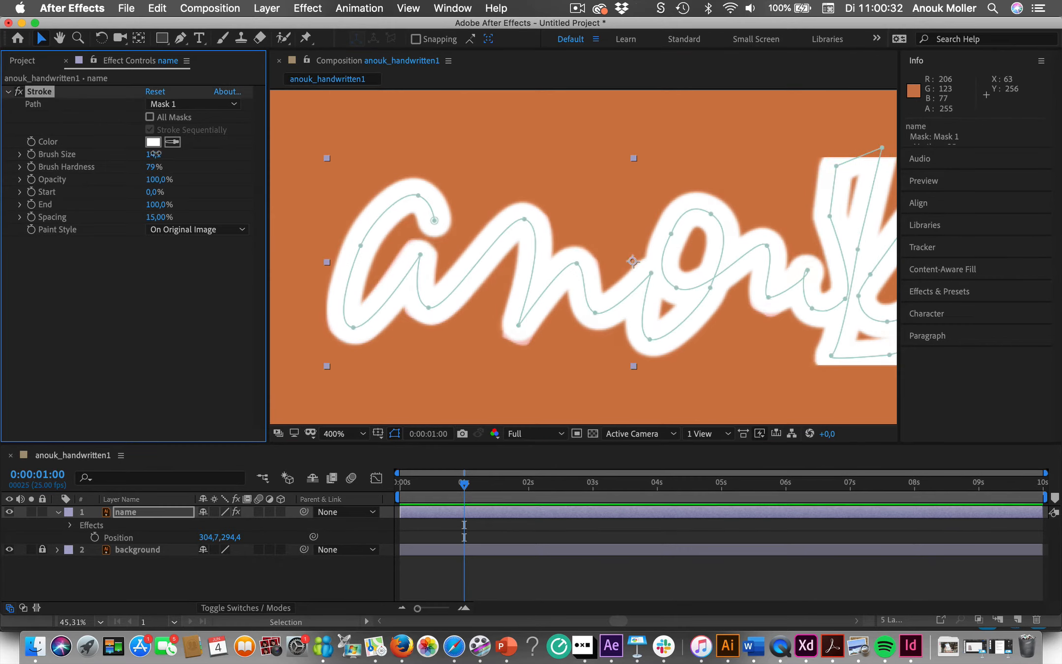
pyautogui.moveTo(517, 322); pyautogui.dragTo(516, 329)
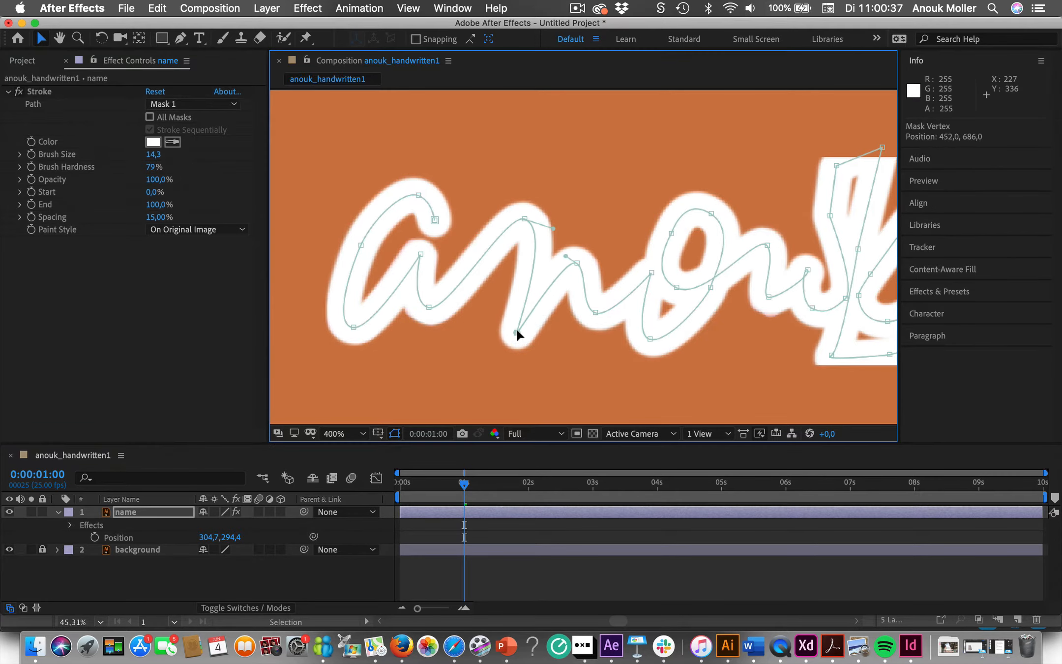
pyautogui.click(577, 263)
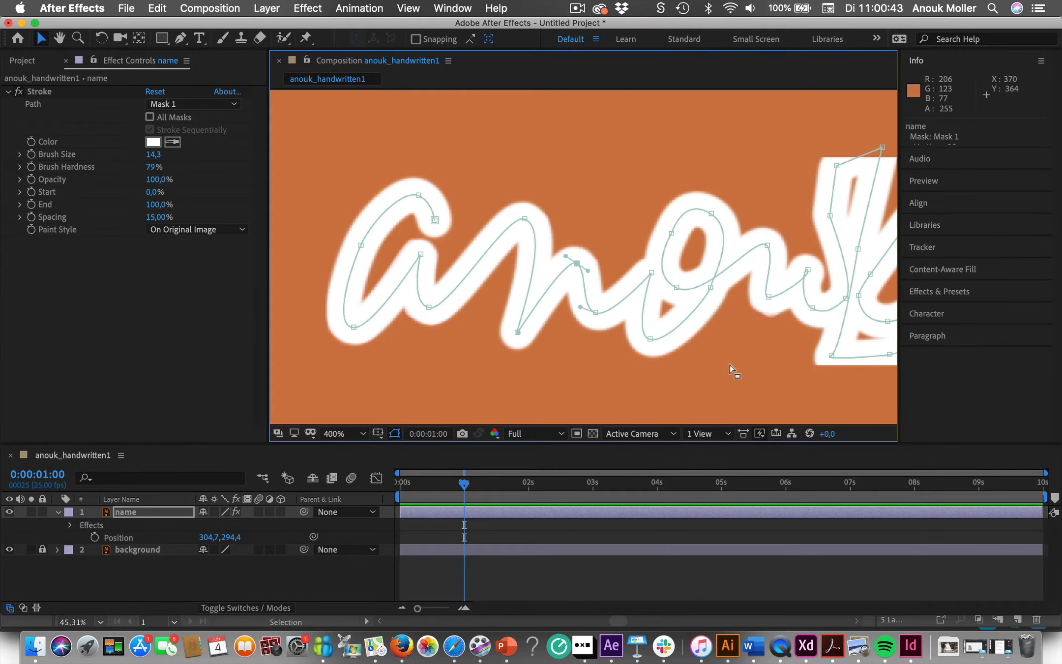
pyautogui.moveTo(728, 363); pyautogui.dragTo(560, 357)
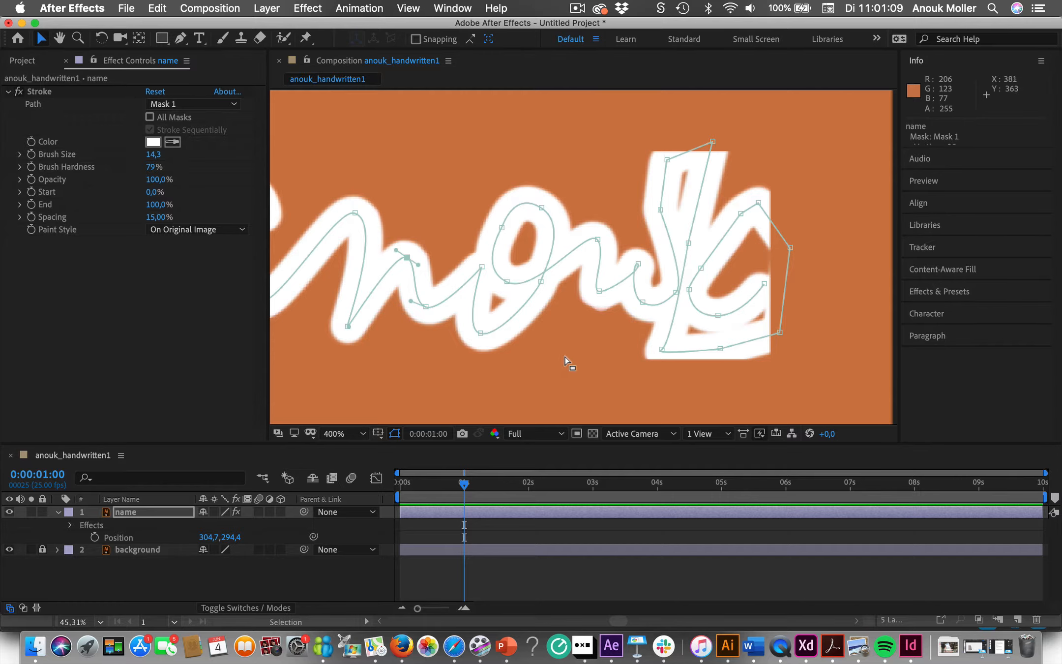
pyautogui.press('space')
pyautogui.moveTo(423, 369); pyautogui.dragTo(598, 345)
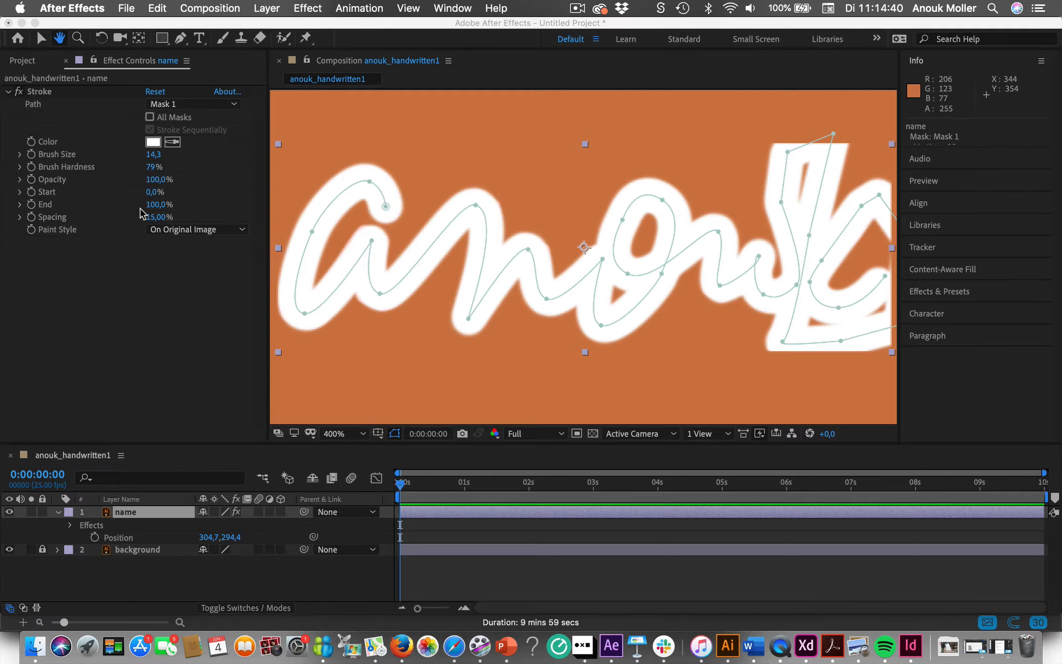
# Set the Stroke effect's End to 0% and keyframe it at the start of the composition
pyautogui.click(158, 204)
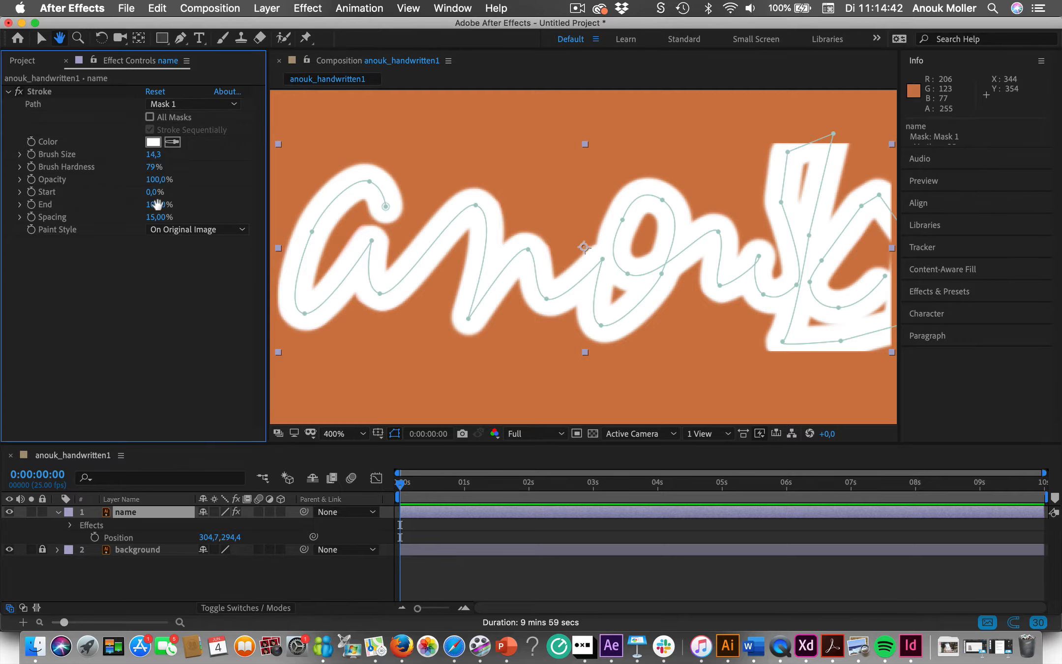
pyautogui.click(42, 38)
pyautogui.moveTo(152, 206); pyautogui.dragTo(67, 201)
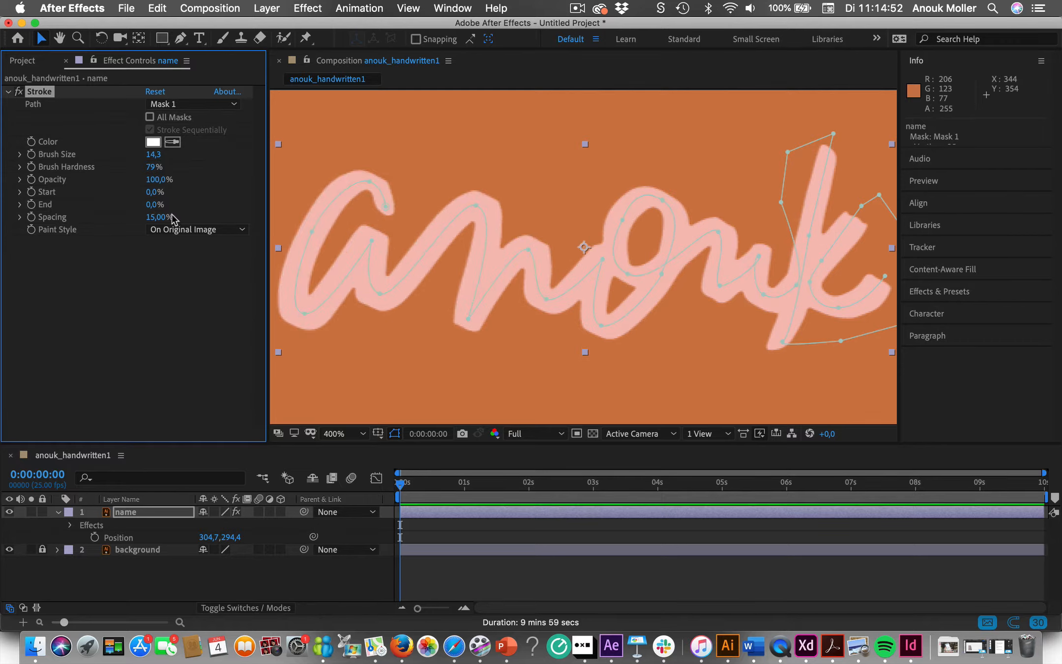
pyautogui.click(394, 488)
pyautogui.moveTo(400, 485)
pyautogui.mouseDown()
pyautogui.moveTo(494, 490)
pyautogui.moveTo(398, 484)
pyautogui.mouseUp()
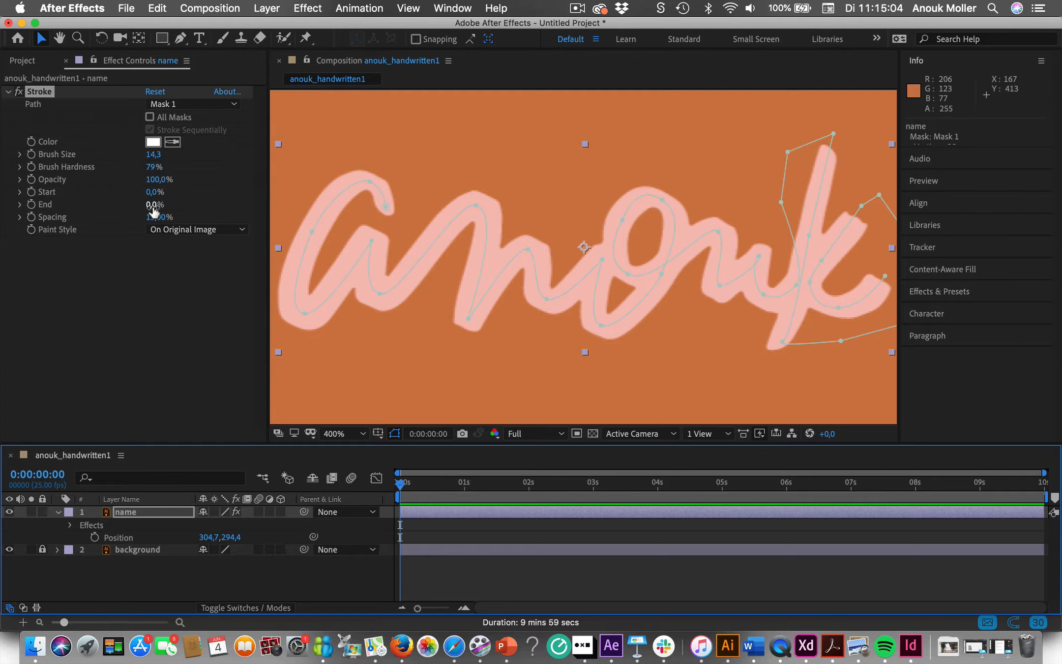
pyautogui.click(31, 203)
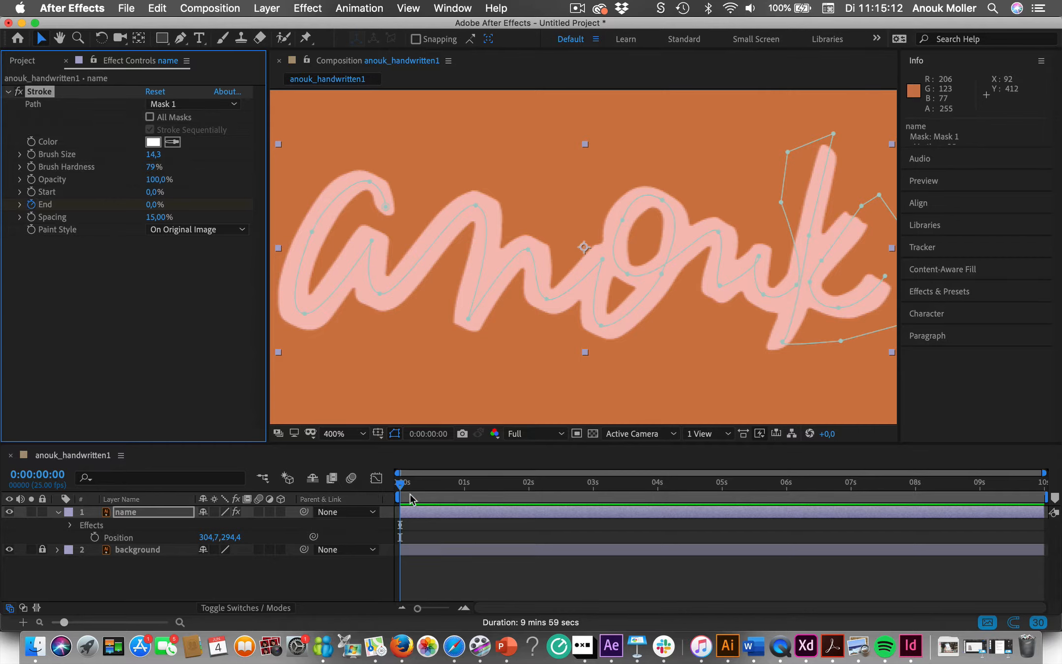
# Keyframe the stroke's End at 100% at 0:00:04:00 and preview the animation from the start
pyautogui.moveTo(401, 484); pyautogui.dragTo(659, 488)
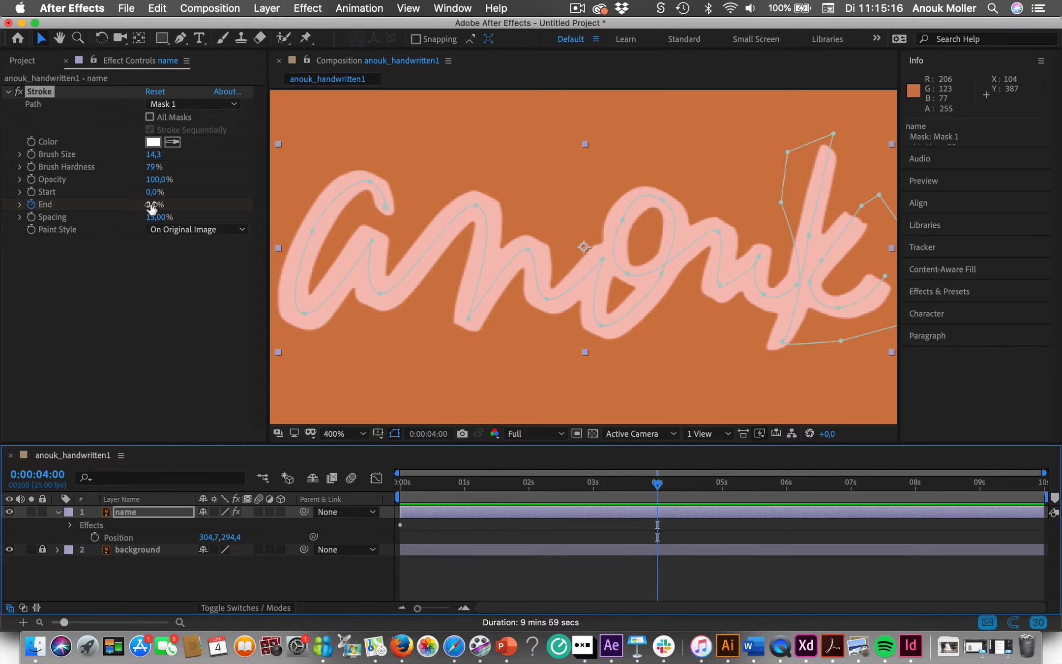
pyautogui.moveTo(151, 206); pyautogui.dragTo(244, 205)
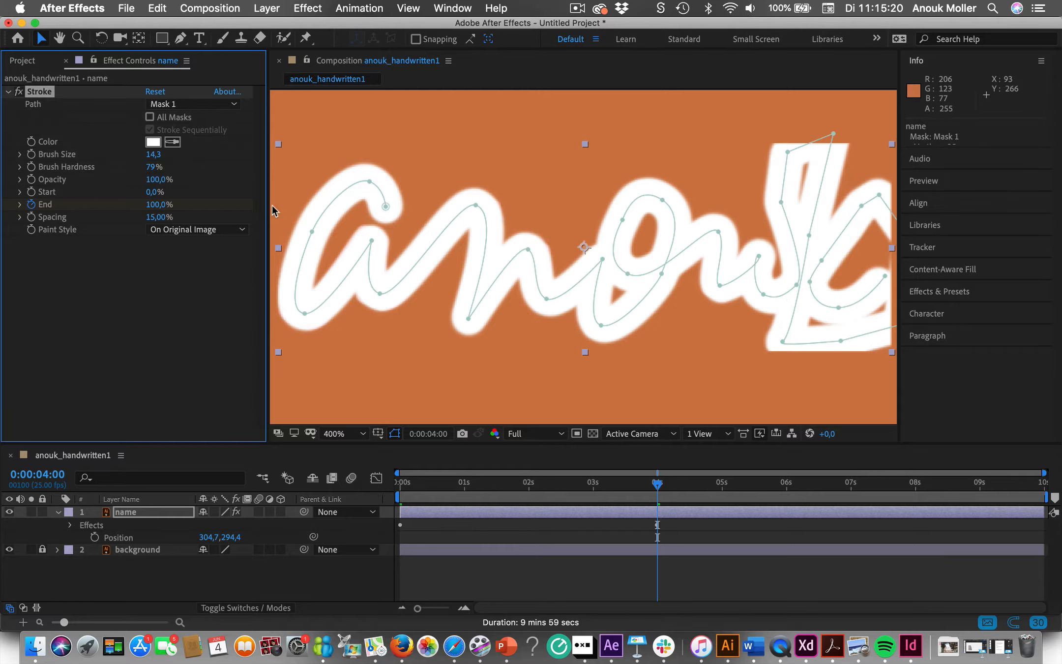
pyautogui.moveTo(660, 487); pyautogui.dragTo(400, 488)
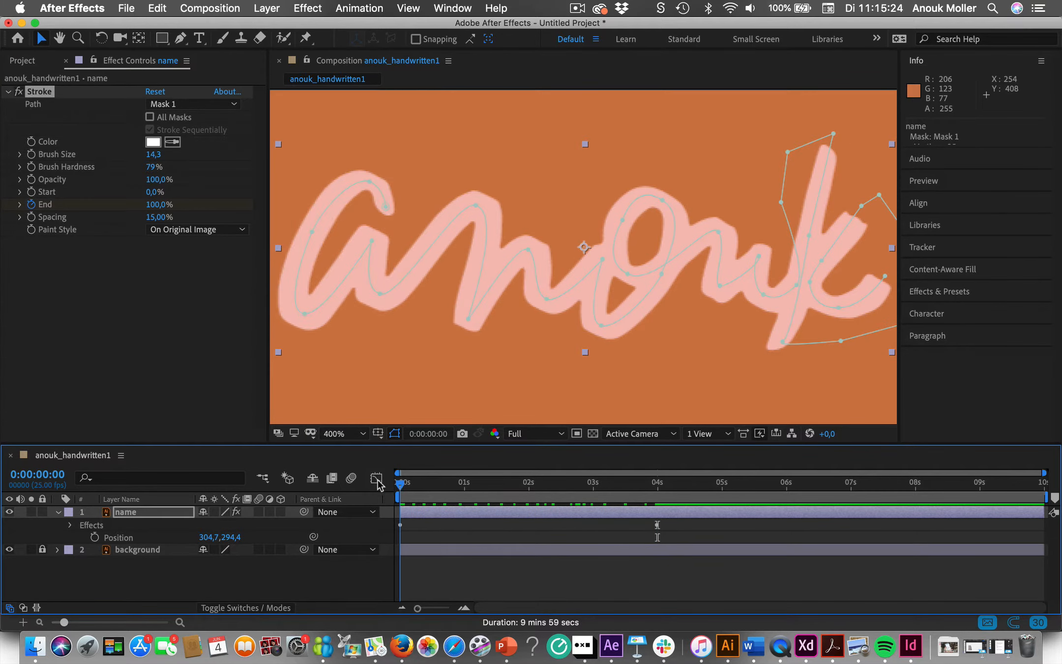
pyautogui.press('space')
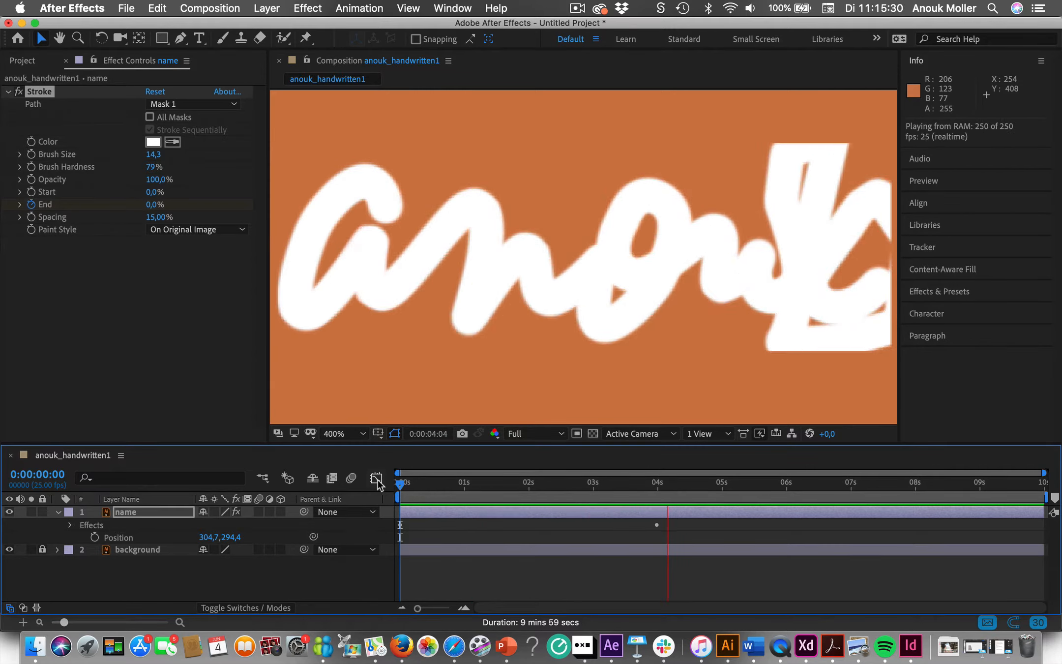
pyautogui.press('space')
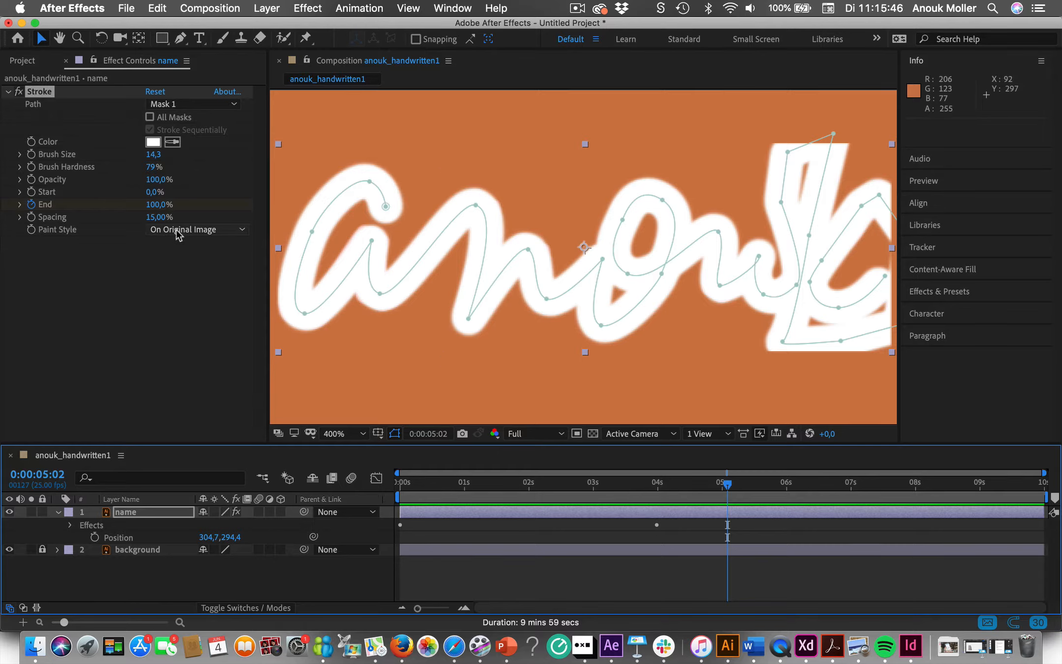
# Change the stroke's Paint Style to Reveal Original Image and preview the write-on from the start
pyautogui.click(240, 229)
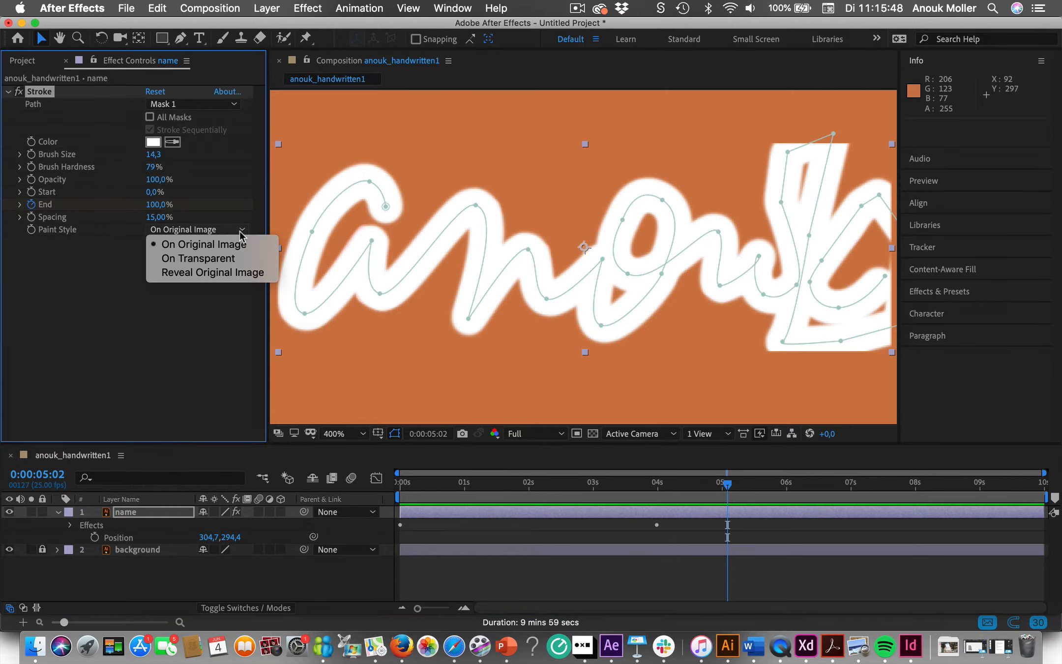
pyautogui.click(203, 274)
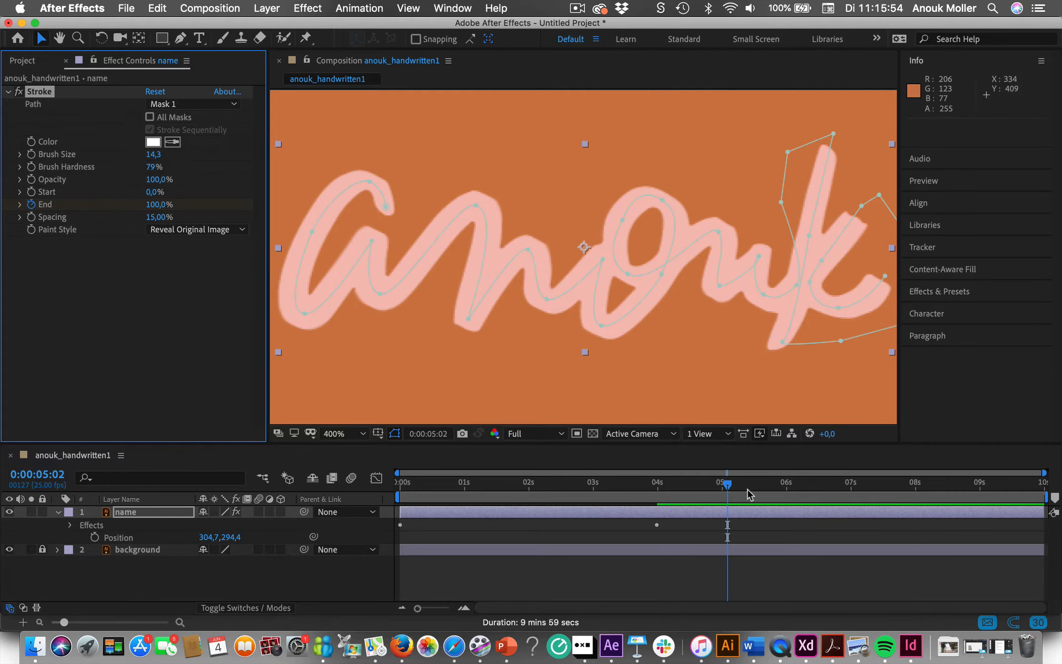
pyautogui.moveTo(730, 487); pyautogui.dragTo(354, 479)
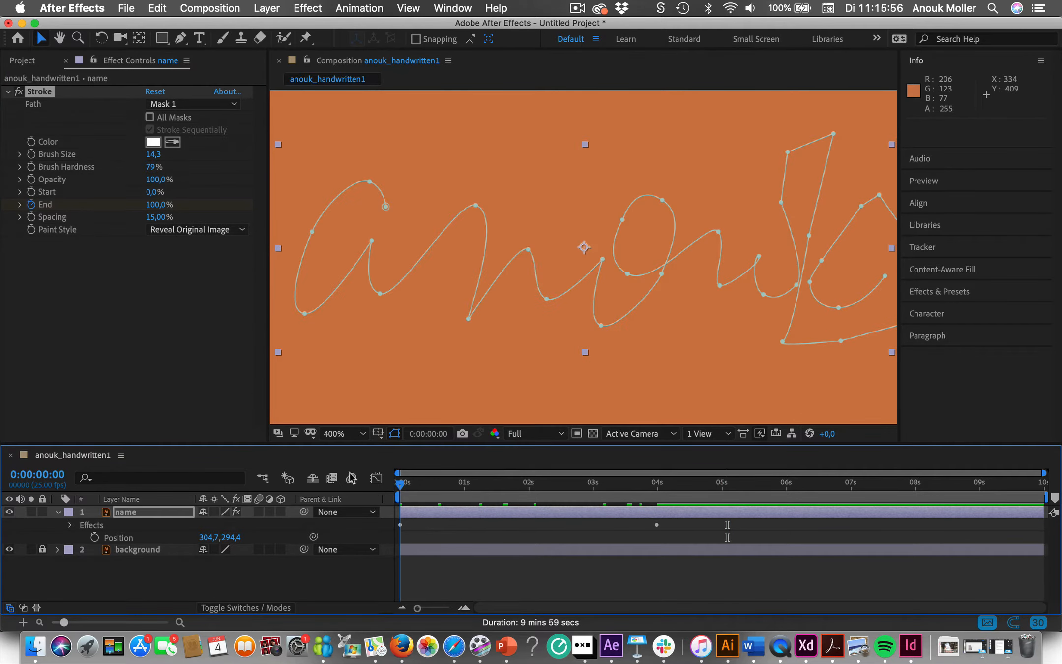
pyautogui.press('space')
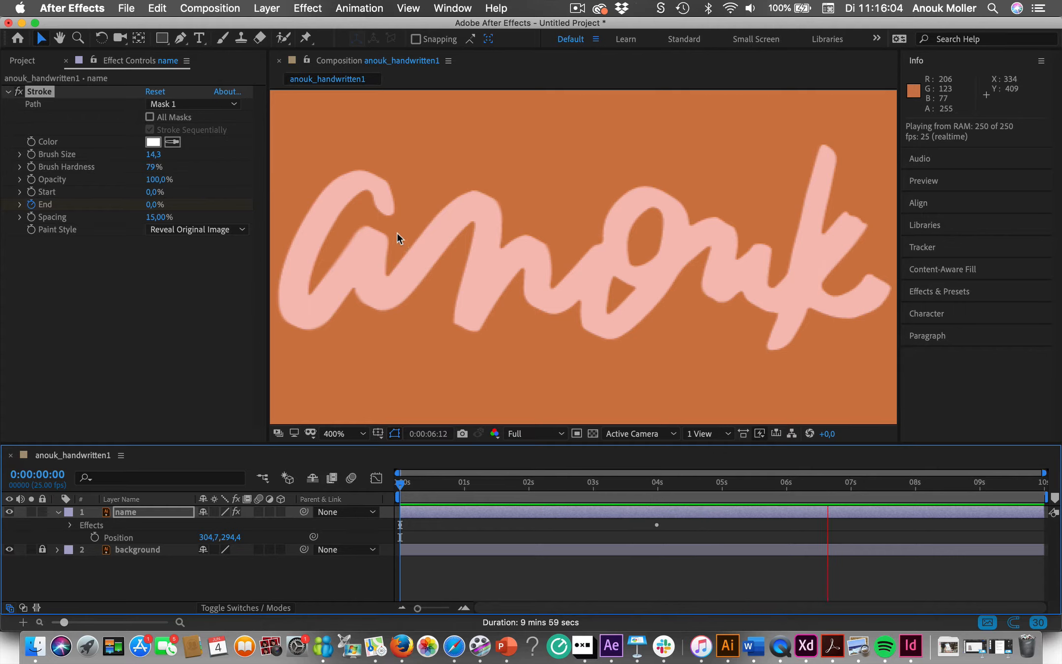
pyautogui.press('space')
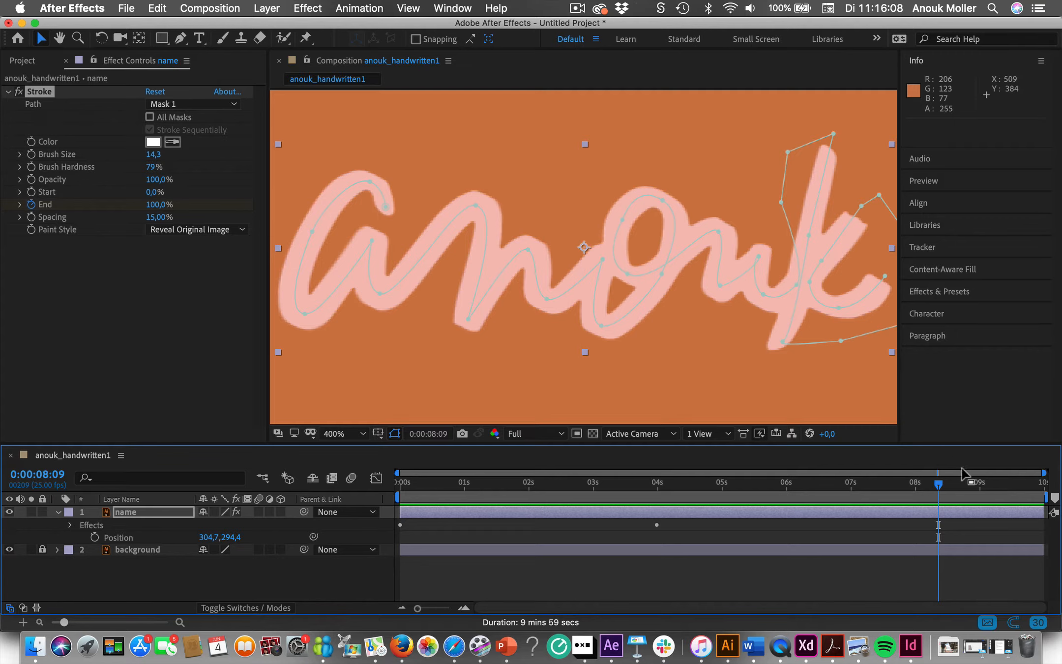
# Shorten the composition's work area to end at 0:00:04:08
pyautogui.moveTo(1041, 500); pyautogui.dragTo(683, 501)
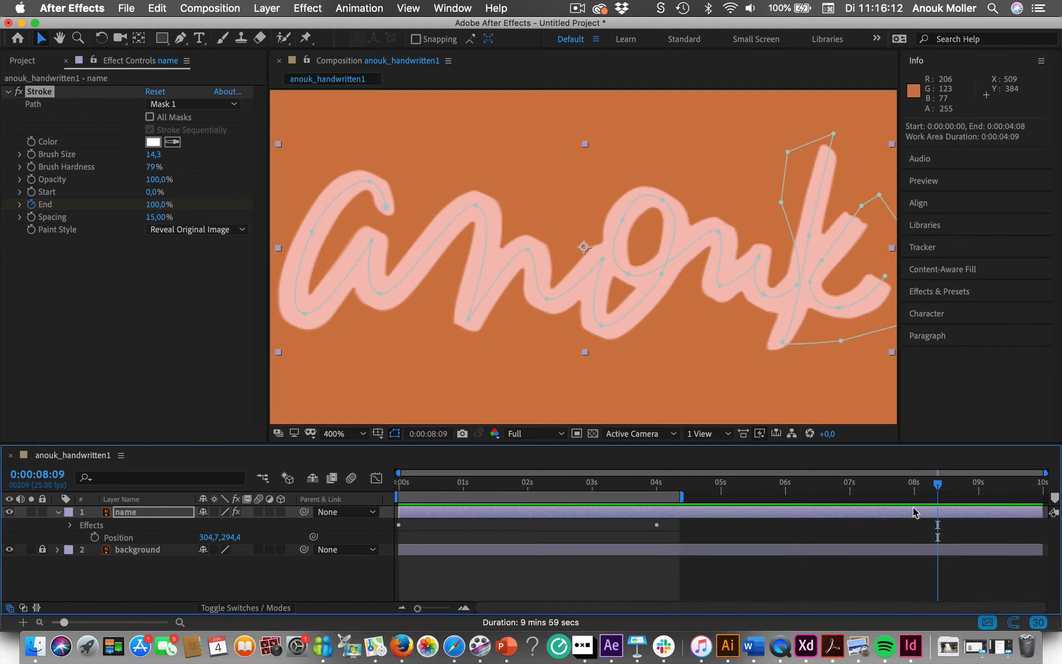
# Preview the write-on within the shortened work area from the start of the composition
pyautogui.moveTo(940, 487); pyautogui.dragTo(342, 500)
pyautogui.press('space')
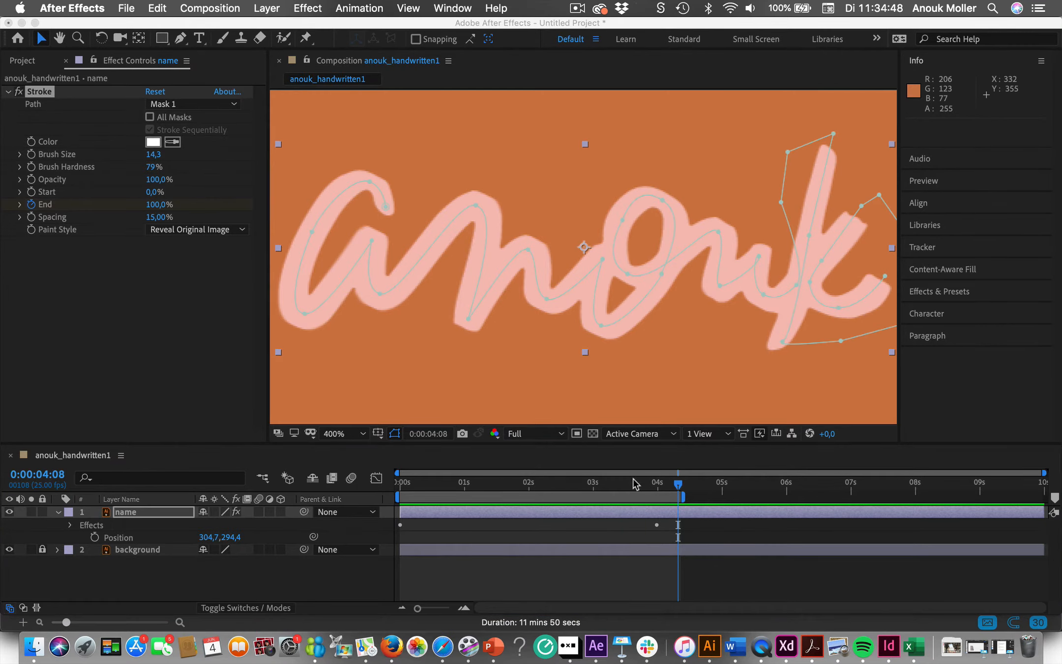
pyautogui.click(674, 484)
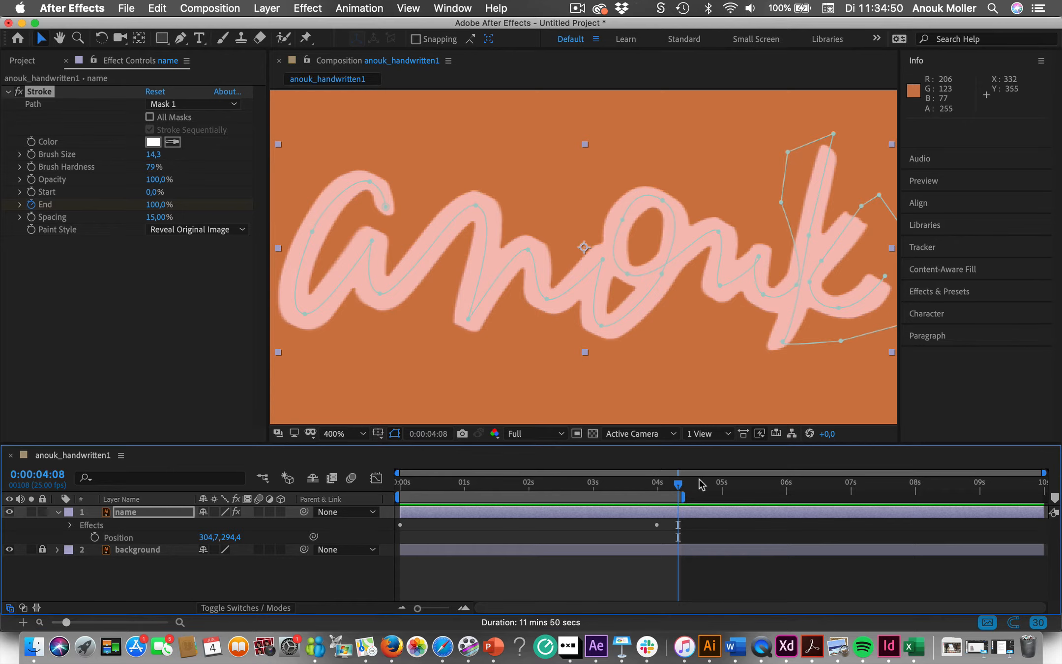
# Move the mask vertex atop the a's stem to about 313, 571 and the a's lower exit vertex to about 335, 657
pyautogui.moveTo(677, 488)
pyautogui.mouseDown()
pyautogui.moveTo(397, 483)
pyautogui.moveTo(429, 491)
pyautogui.mouseUp()
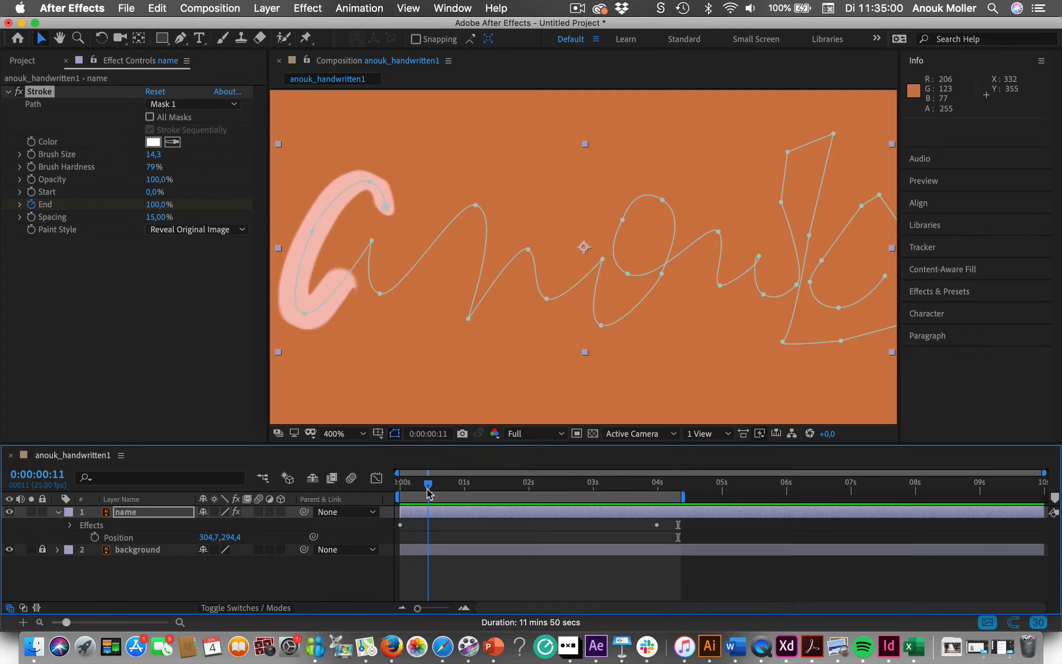
pyautogui.click(372, 240)
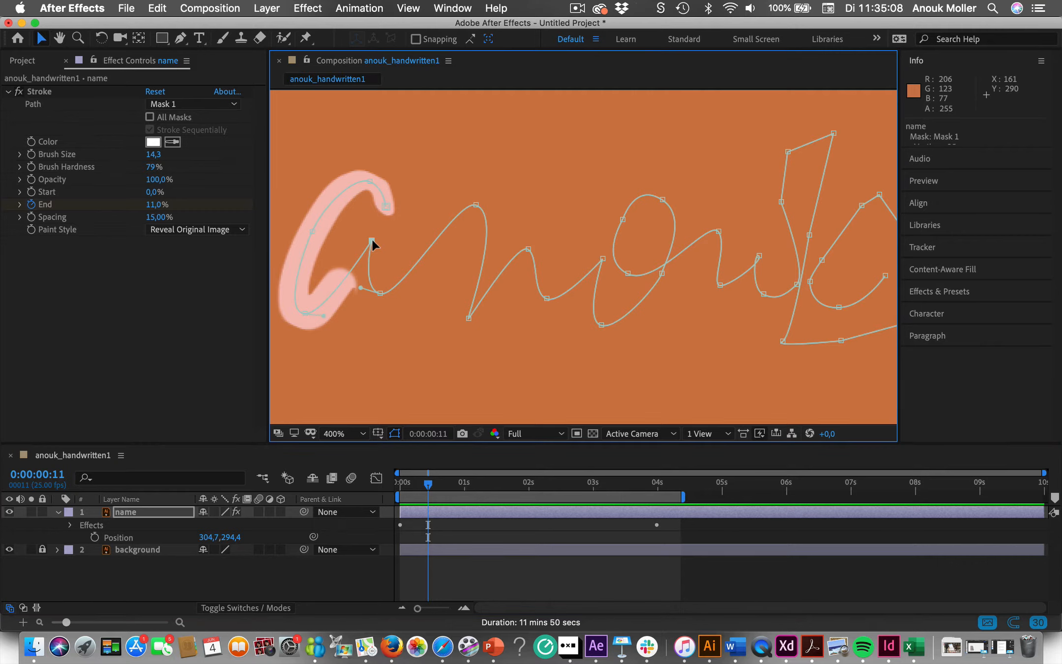
pyautogui.moveTo(372, 239); pyautogui.dragTo(366, 234)
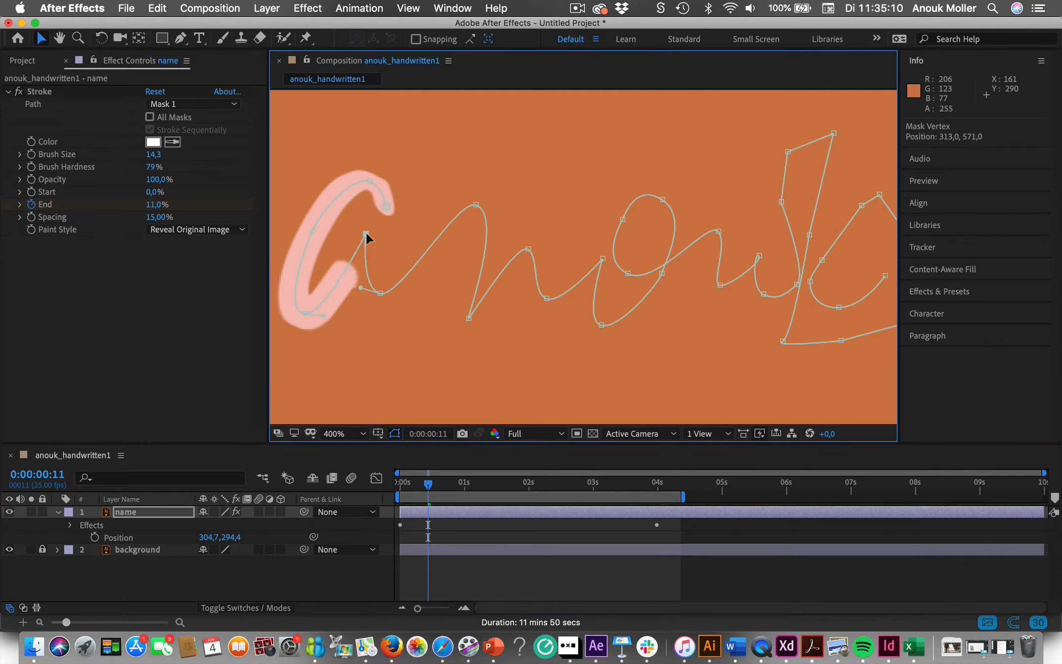
pyautogui.moveTo(379, 291); pyautogui.dragTo(389, 298)
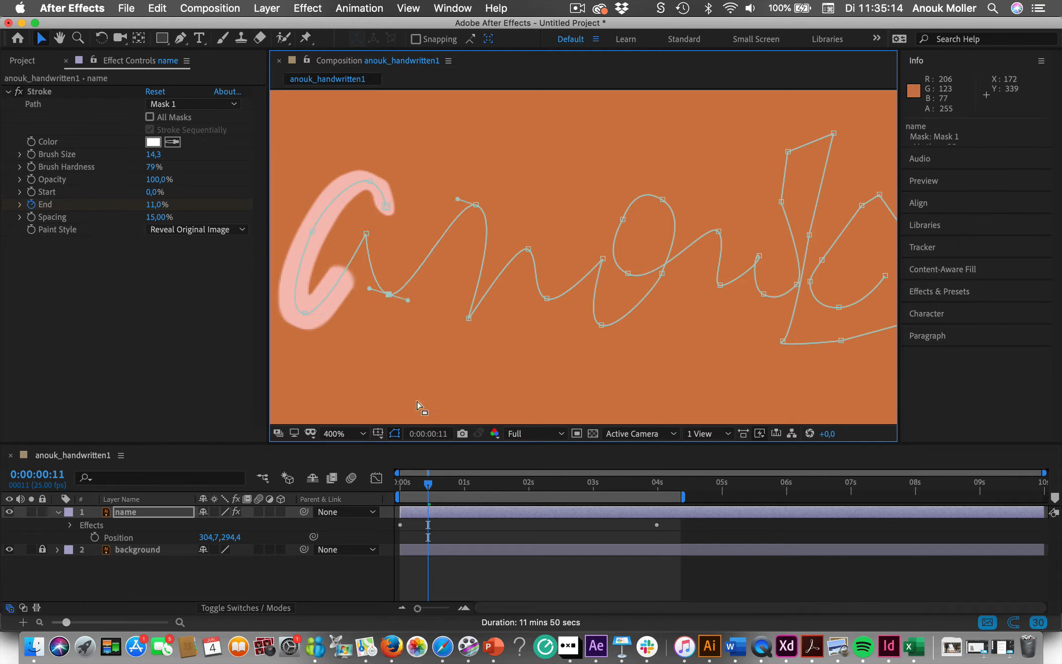
pyautogui.moveTo(427, 486); pyautogui.dragTo(443, 487)
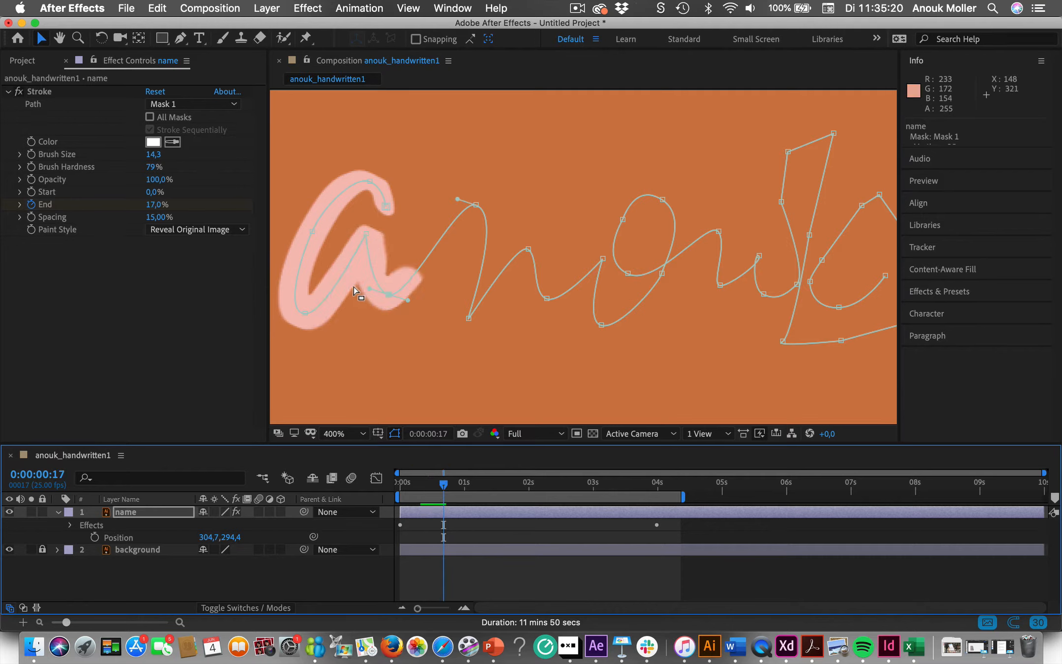
pyautogui.moveTo(385, 294)
pyautogui.mouseDown()
pyautogui.moveTo(391, 279)
pyautogui.moveTo(379, 296)
pyautogui.mouseUp()
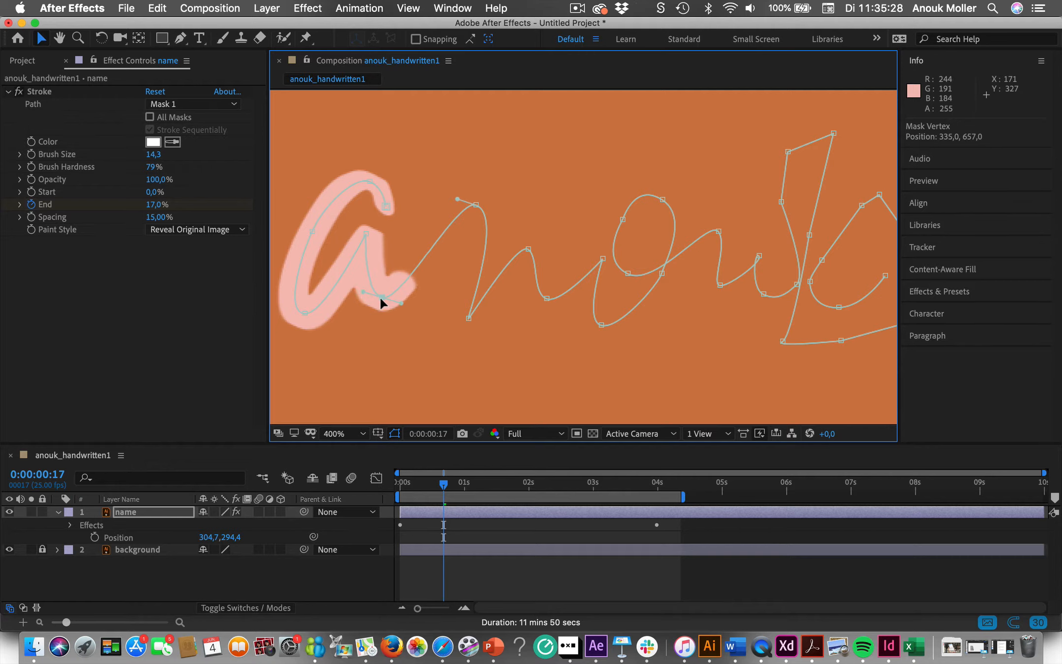
# At 0:00:00:09, shift the mask vertex at the base of the a's bowl slightly left
pyautogui.moveTo(444, 485); pyautogui.dragTo(422, 484)
pyautogui.click(305, 313)
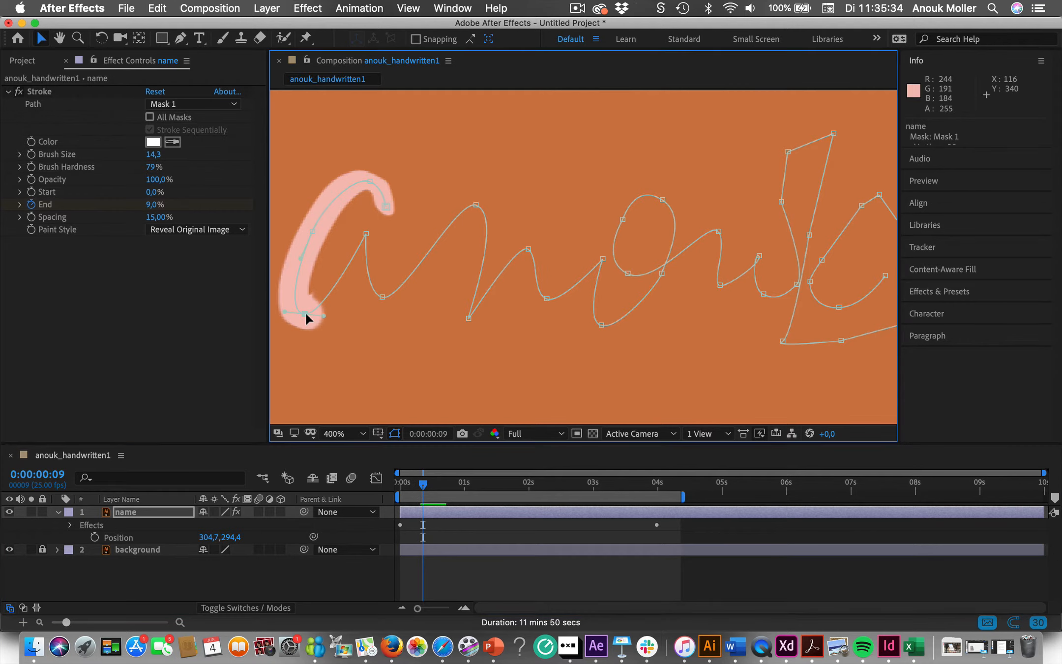
pyautogui.moveTo(306, 313); pyautogui.dragTo(300, 313)
# Shift the vertex atop the n's second arch right and pull in the curve handle on its first arch
pyautogui.moveTo(423, 484); pyautogui.dragTo(471, 483)
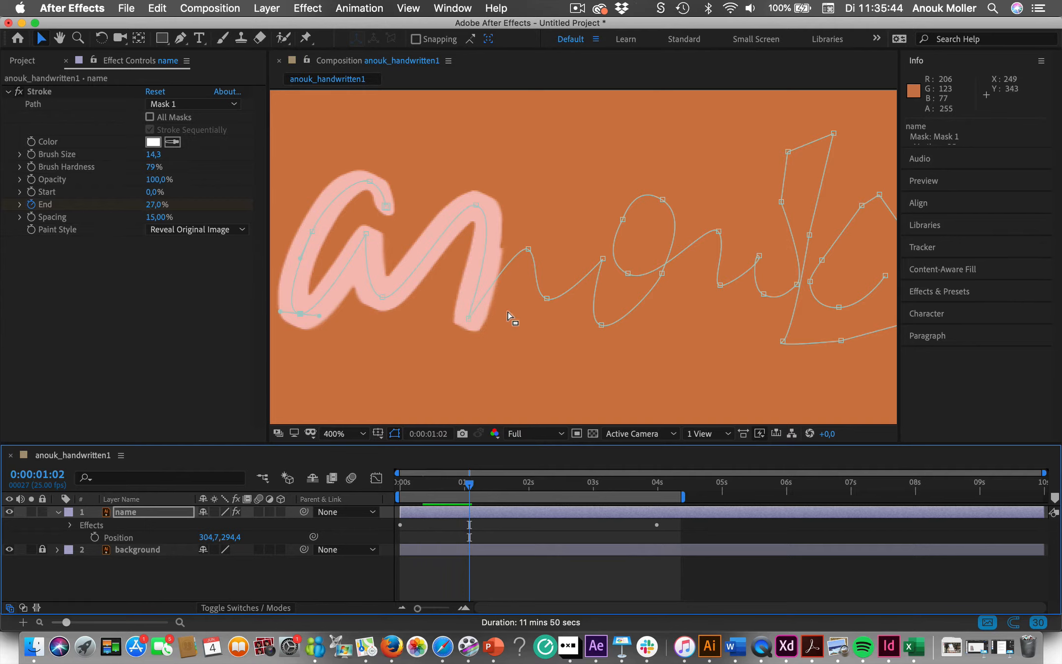
pyautogui.click(529, 249)
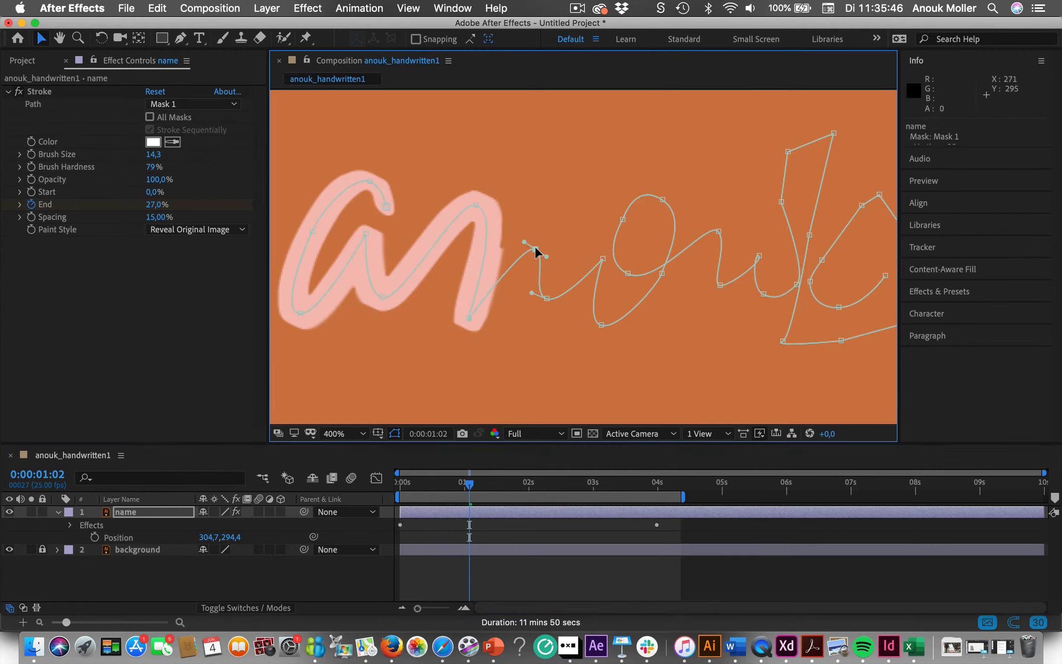
pyautogui.click(465, 476)
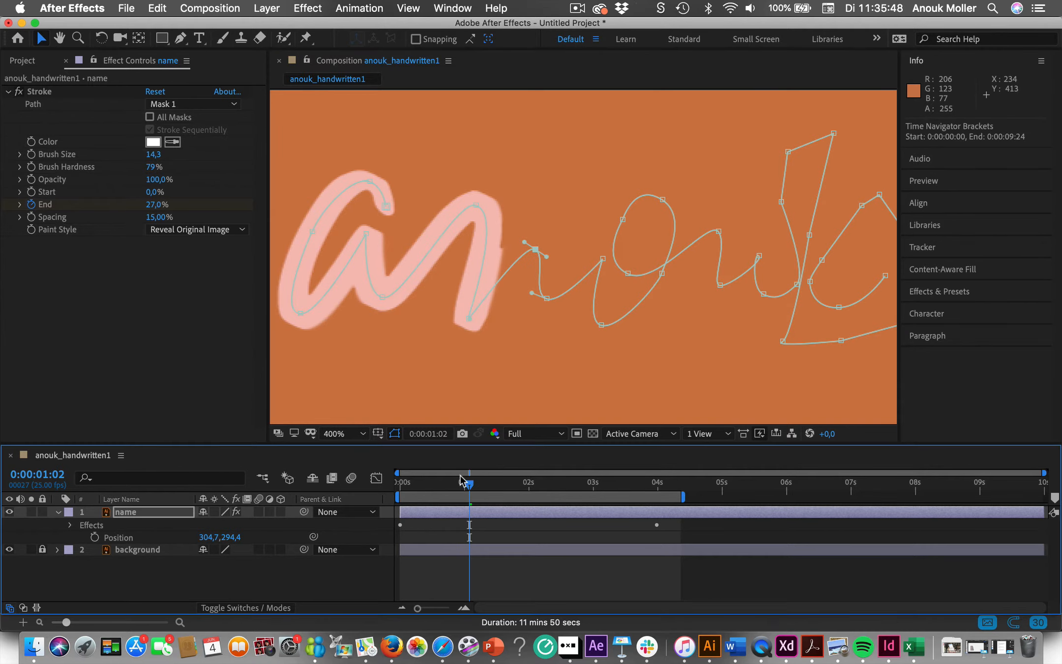
pyautogui.moveTo(469, 484); pyautogui.dragTo(459, 484)
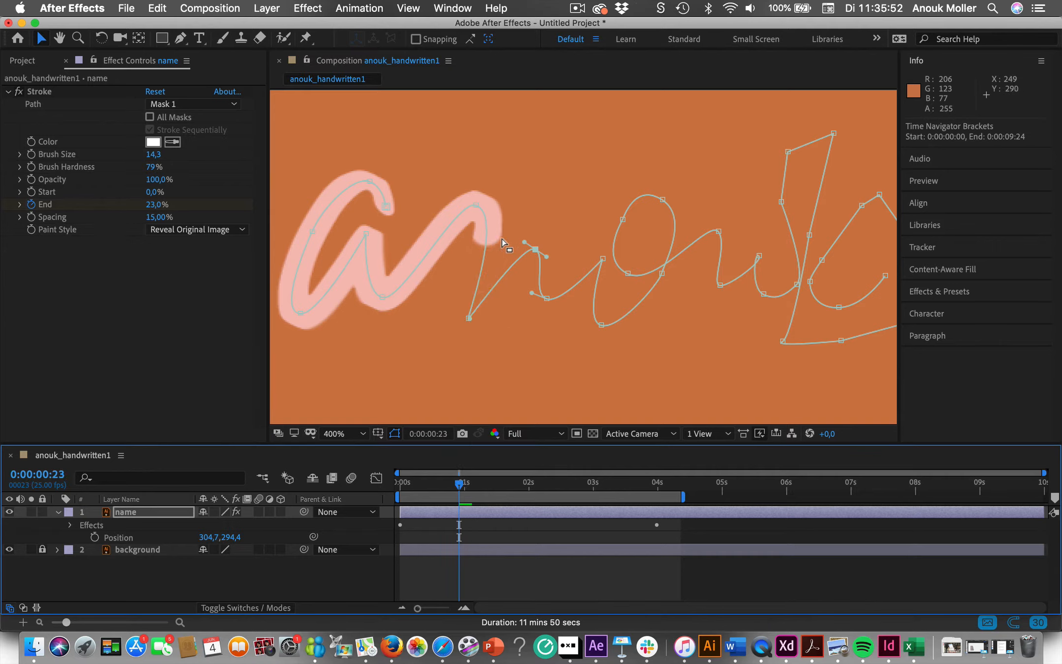
pyautogui.moveTo(461, 487); pyautogui.dragTo(466, 488)
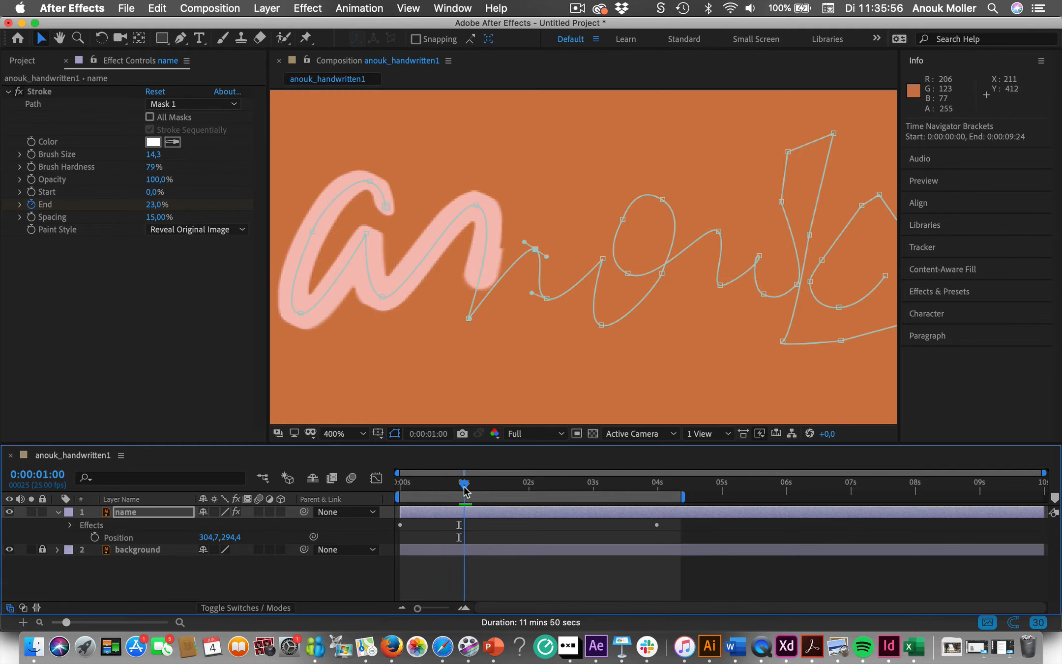
pyautogui.click(468, 317)
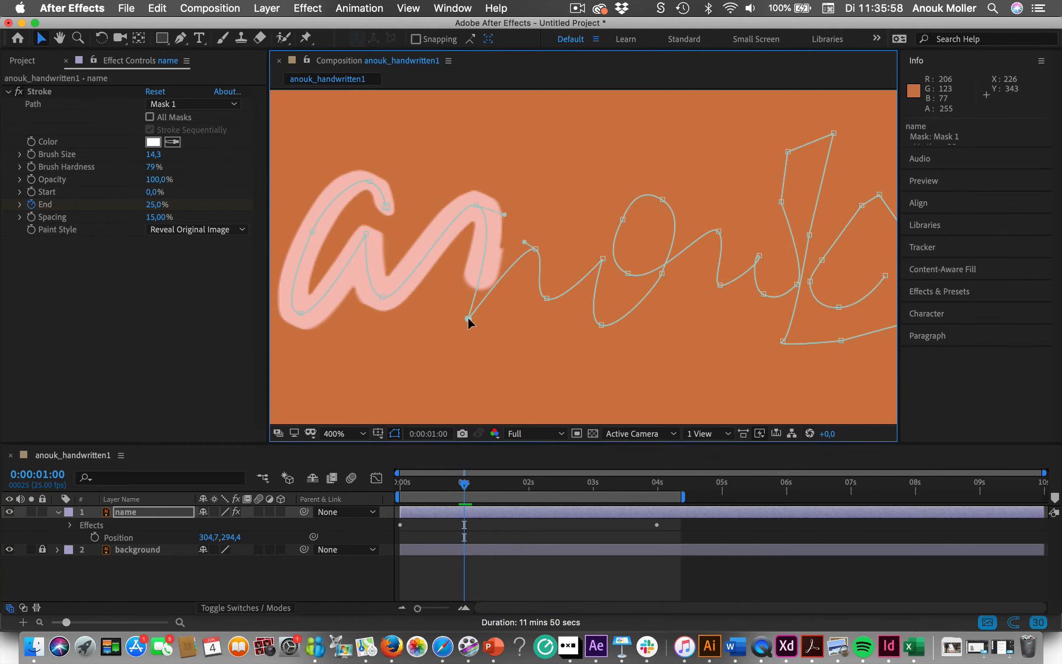
pyautogui.moveTo(504, 213); pyautogui.dragTo(498, 217)
pyautogui.click(464, 486)
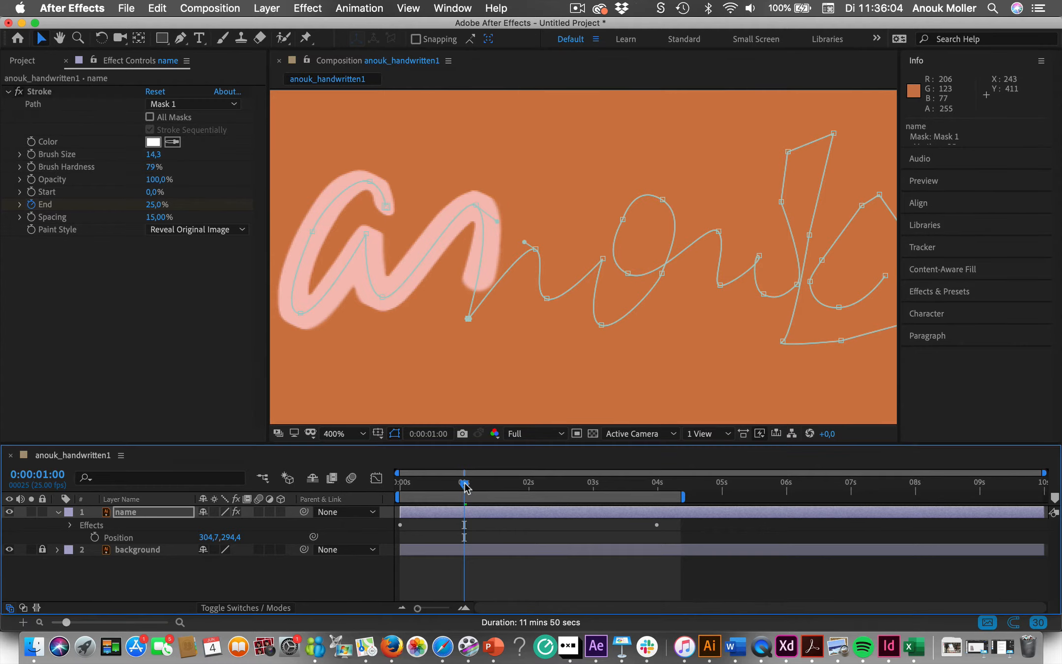
# Reposition the mask vertex atop the n's second arch slightly up and left, checking the reveal between adjustments
pyautogui.moveTo(464, 485); pyautogui.dragTo(480, 485)
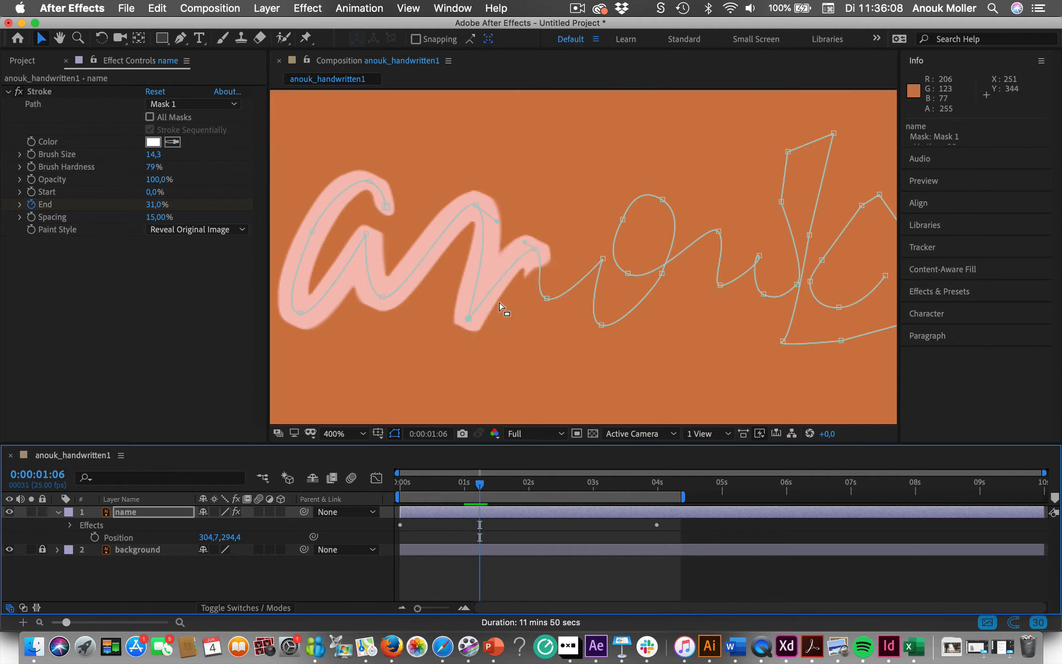
pyautogui.click(534, 248)
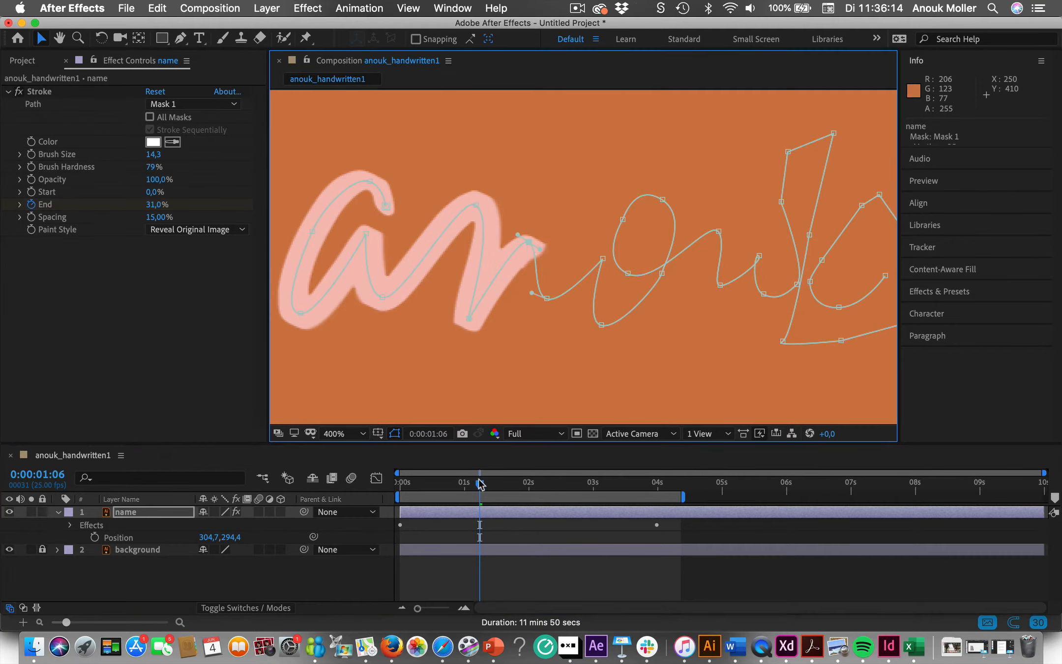
pyautogui.moveTo(479, 484)
pyautogui.mouseDown()
pyautogui.moveTo(462, 483)
pyautogui.moveTo(488, 482)
pyautogui.mouseUp()
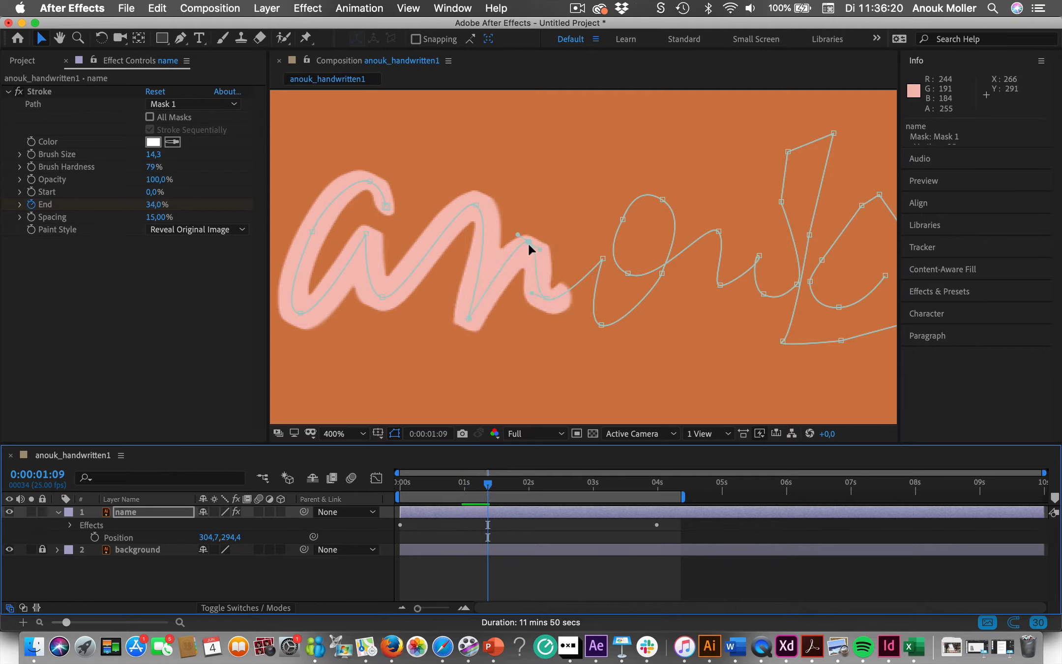
pyautogui.moveTo(528, 242)
pyautogui.mouseDown()
pyautogui.moveTo(533, 232)
pyautogui.moveTo(521, 272)
pyautogui.moveTo(536, 228)
pyautogui.moveTo(530, 244)
pyautogui.mouseUp()
pyautogui.moveTo(488, 487); pyautogui.dragTo(483, 486)
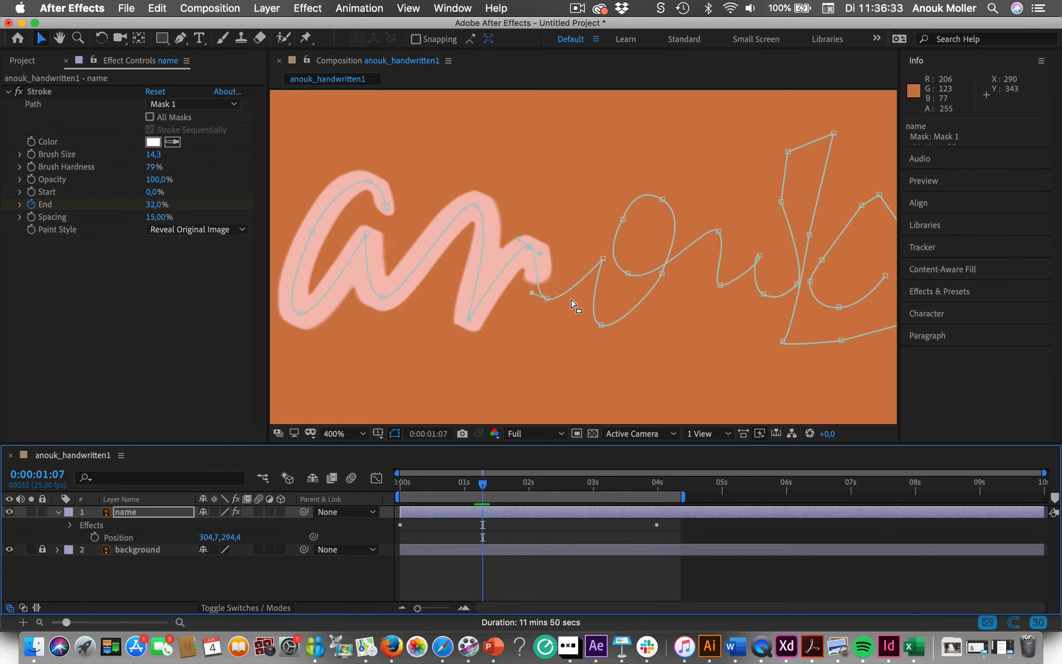
pyautogui.click(529, 246)
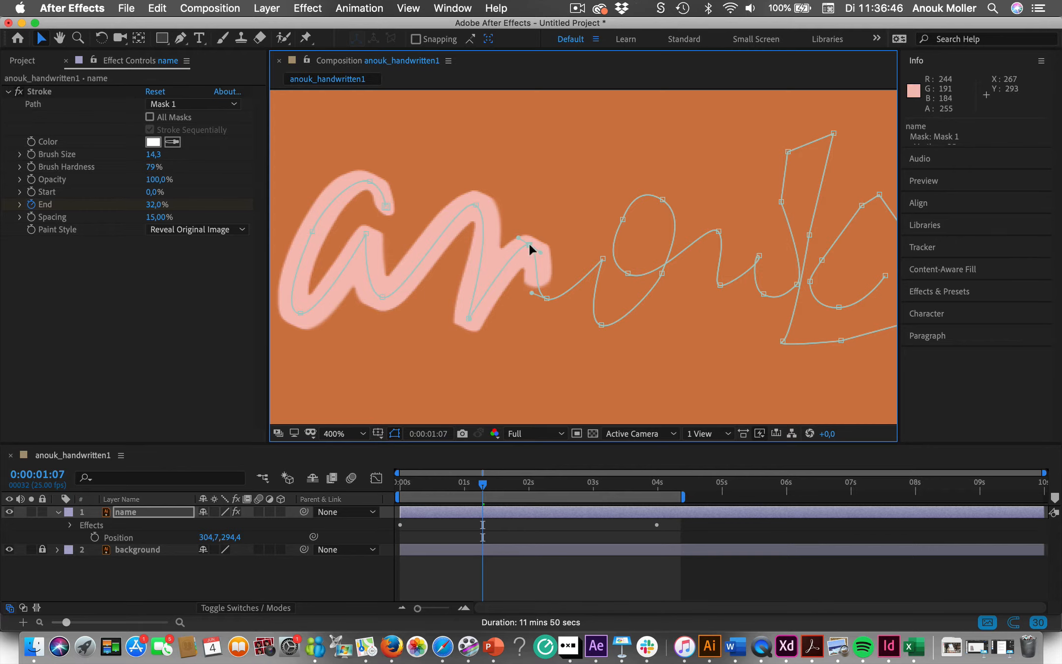
pyautogui.moveTo(529, 243); pyautogui.dragTo(529, 241)
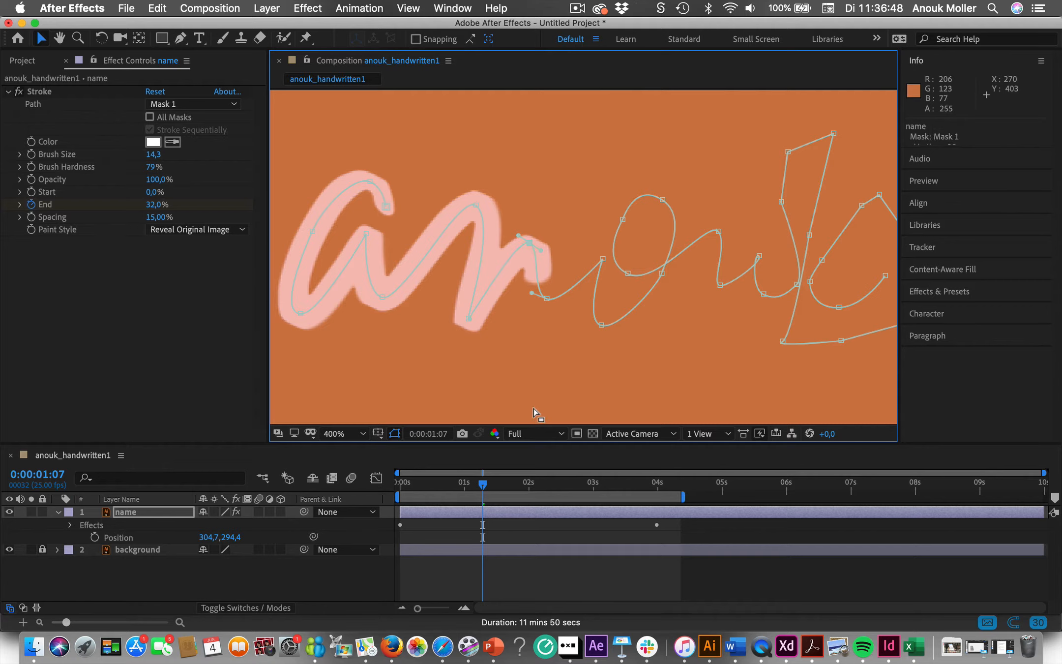
# Move the mask vertex joining the n to the o left and slightly down, checking the reveal up to 0:00:01:16
pyautogui.moveTo(483, 484); pyautogui.dragTo(490, 486)
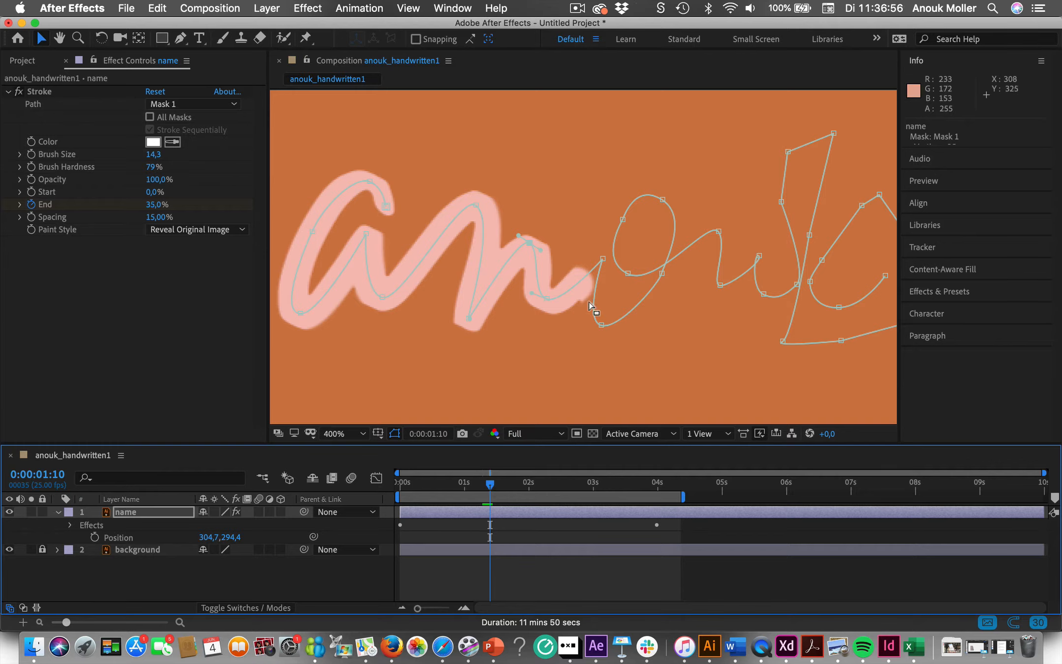
pyautogui.moveTo(603, 257); pyautogui.dragTo(596, 250)
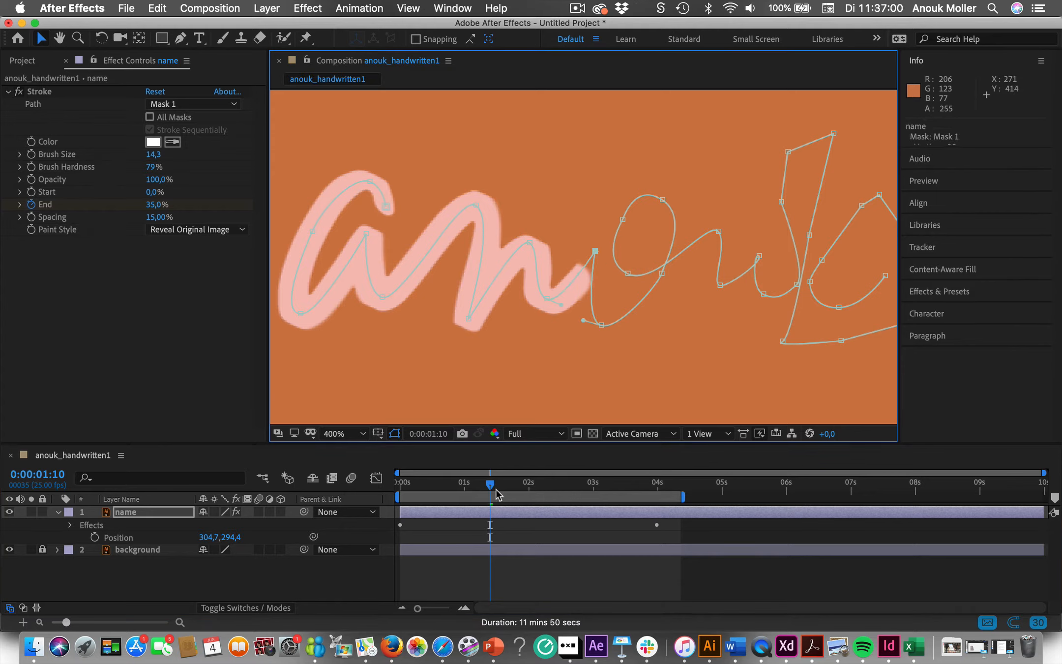
pyautogui.moveTo(490, 487); pyautogui.dragTo(506, 487)
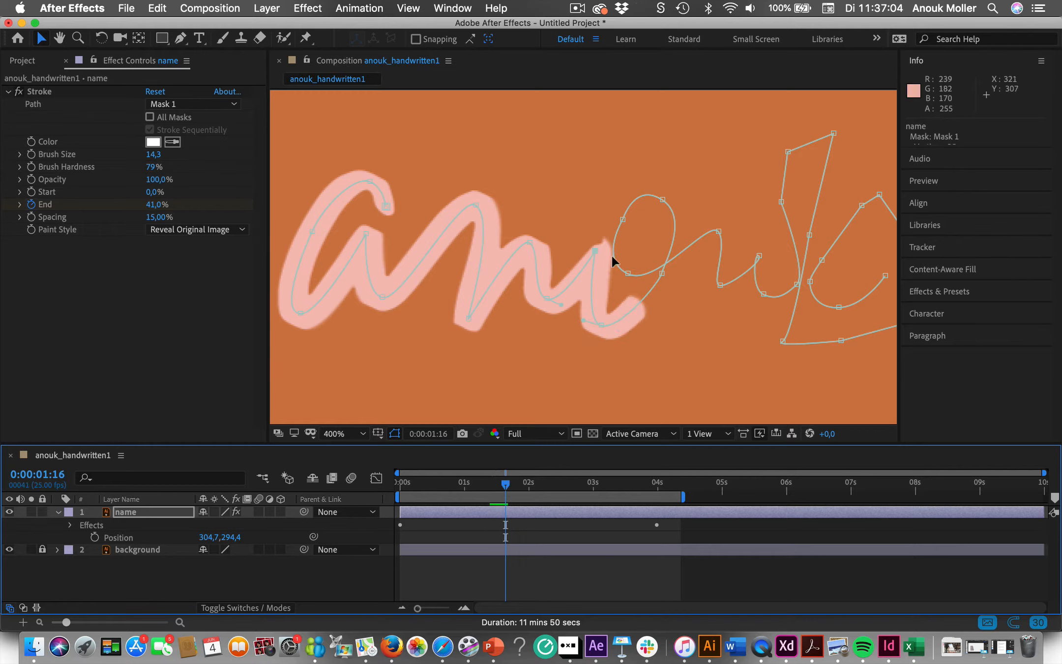
pyautogui.click(596, 255)
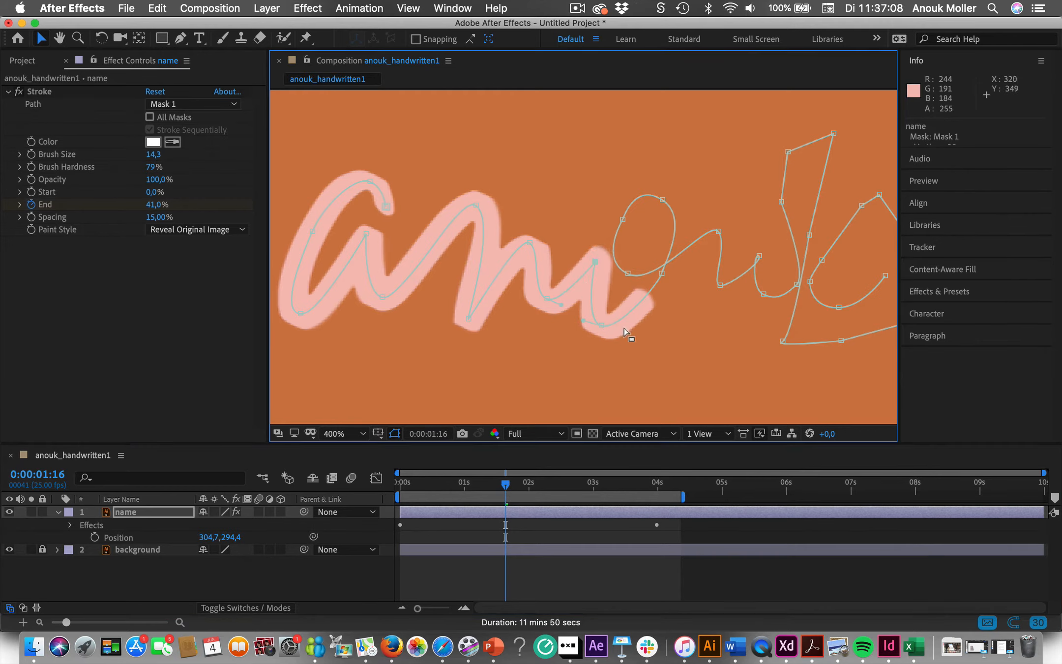
# Adjust the o's loop by nudging its lower-left and left vertices and moving its right vertex to about 719, 630
pyautogui.moveTo(506, 486)
pyautogui.mouseDown()
pyautogui.moveTo(550, 482)
pyautogui.moveTo(523, 475)
pyautogui.mouseUp()
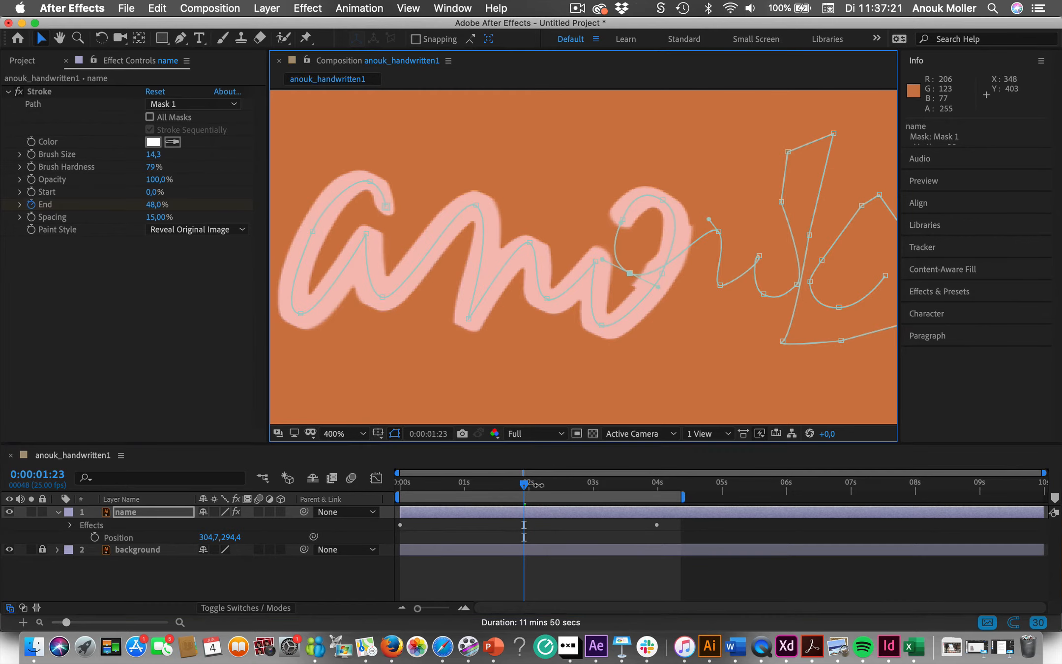
pyautogui.moveTo(523, 480); pyautogui.dragTo(511, 482)
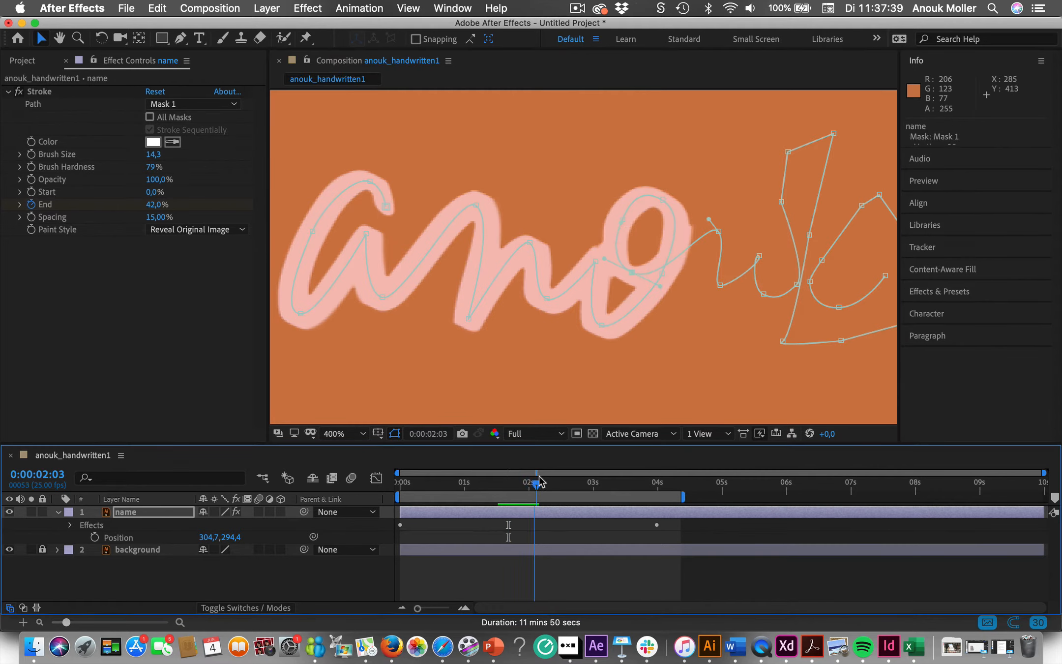
pyautogui.click(609, 232)
pyautogui.moveTo(609, 233); pyautogui.dragTo(615, 223)
pyautogui.moveTo(545, 484); pyautogui.dragTo(527, 485)
pyautogui.moveTo(662, 274); pyautogui.dragTo(665, 276)
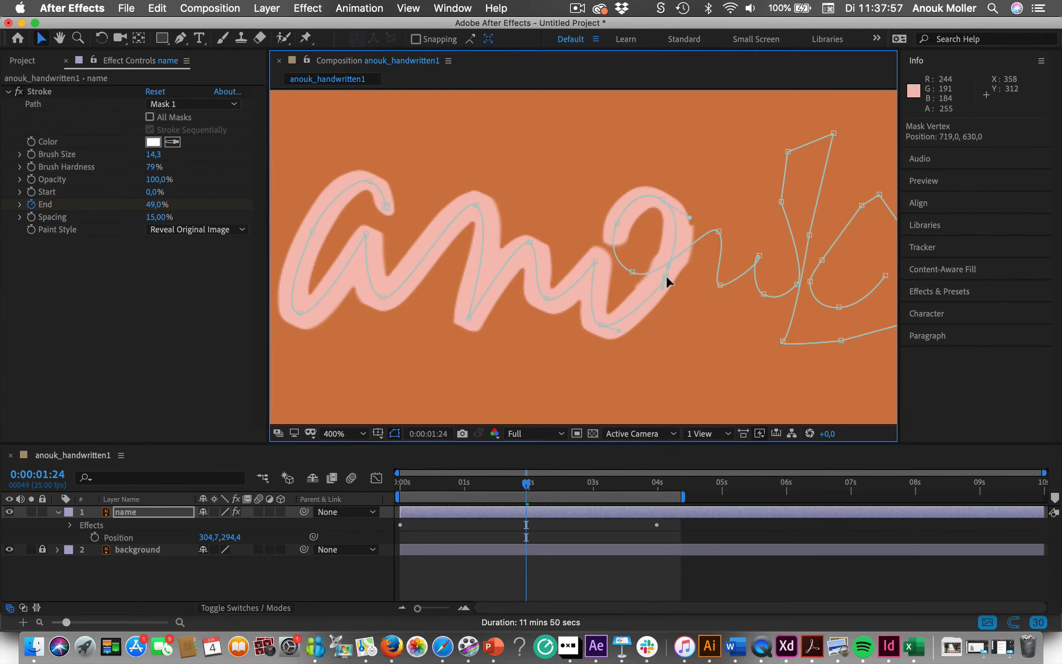
# Shift the vertex joining the n to the o slightly left and raise the o loop's lower-left vertex
pyautogui.moveTo(526, 484); pyautogui.dragTo(497, 482)
pyautogui.moveTo(595, 261); pyautogui.dragTo(589, 260)
pyautogui.moveTo(495, 484); pyautogui.dragTo(541, 482)
pyautogui.moveTo(633, 272); pyautogui.dragTo(630, 269)
pyautogui.click(589, 260)
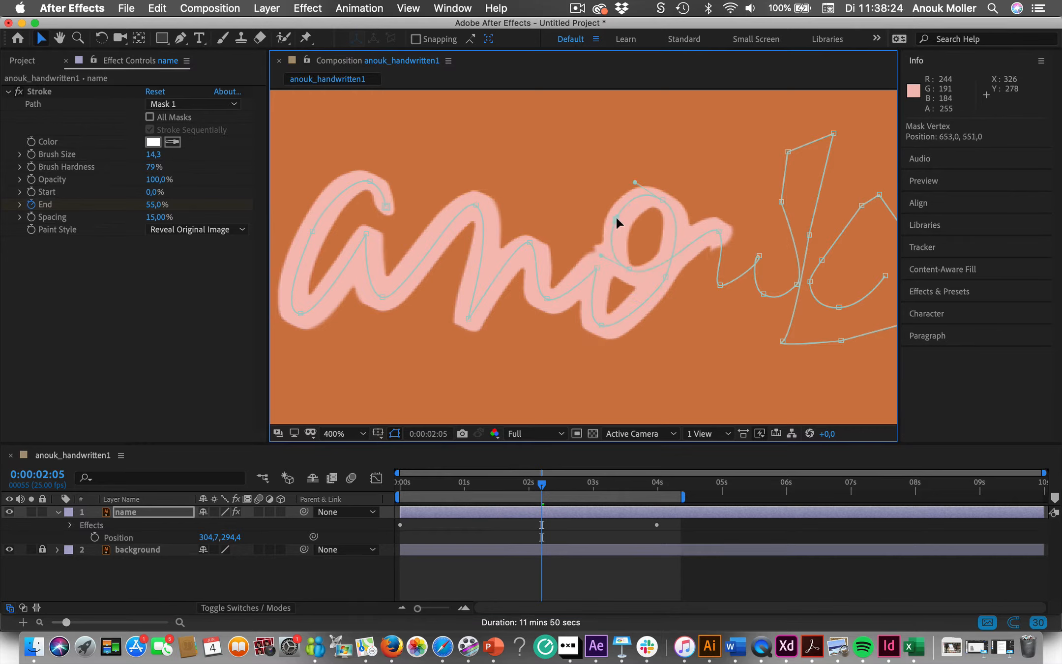
# Nudge the o loop's left vertex slightly inward and raise the vertex joining the n to the o
pyautogui.moveTo(541, 484)
pyautogui.mouseDown()
pyautogui.moveTo(505, 484)
pyautogui.moveTo(536, 484)
pyautogui.mouseUp()
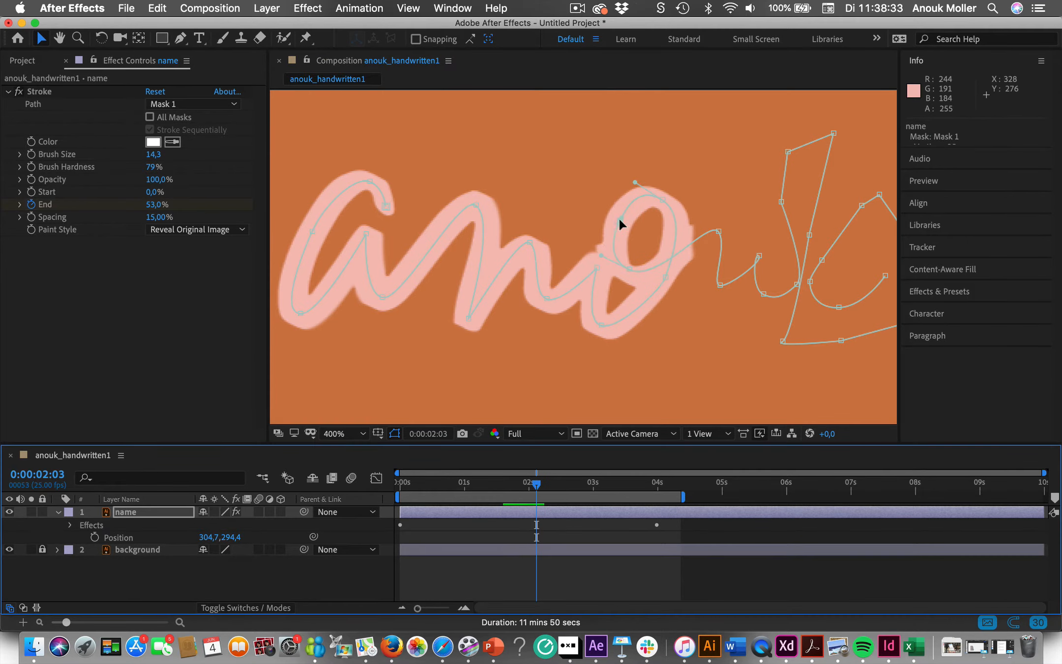
pyautogui.moveTo(618, 217); pyautogui.dragTo(621, 222)
pyautogui.moveTo(597, 267); pyautogui.dragTo(599, 255)
# Lower the mask vertex at the n's exit curve slightly and fine-tune the vertex at the o's base
pyautogui.moveTo(535, 484); pyautogui.dragTo(485, 484)
pyautogui.moveTo(547, 298); pyautogui.dragTo(543, 303)
pyautogui.moveTo(484, 484); pyautogui.dragTo(490, 484)
pyautogui.moveTo(601, 325); pyautogui.dragTo(601, 326)
# Try converting the point types of the o's base and joining vertices, previewing the write-on from the start
pyautogui.keyDown('alt'); pyautogui.keyDown('super'); pyautogui.click(601, 327); pyautogui.keyUp('super'); pyautogui.keyUp('alt')
pyautogui.keyDown('alt'); pyautogui.keyDown('super'); pyautogui.click(599, 256); pyautogui.keyUp('super'); pyautogui.keyUp('alt')
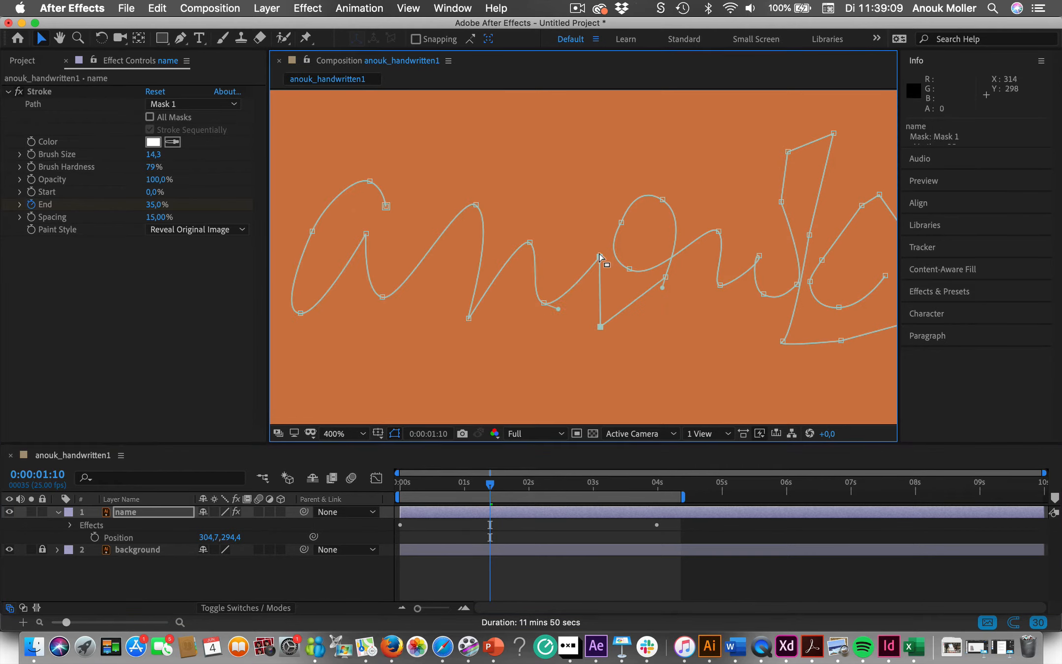
pyautogui.moveTo(490, 484); pyautogui.dragTo(392, 479)
pyautogui.press('space')
pyautogui.press('space')
pyautogui.press('space')
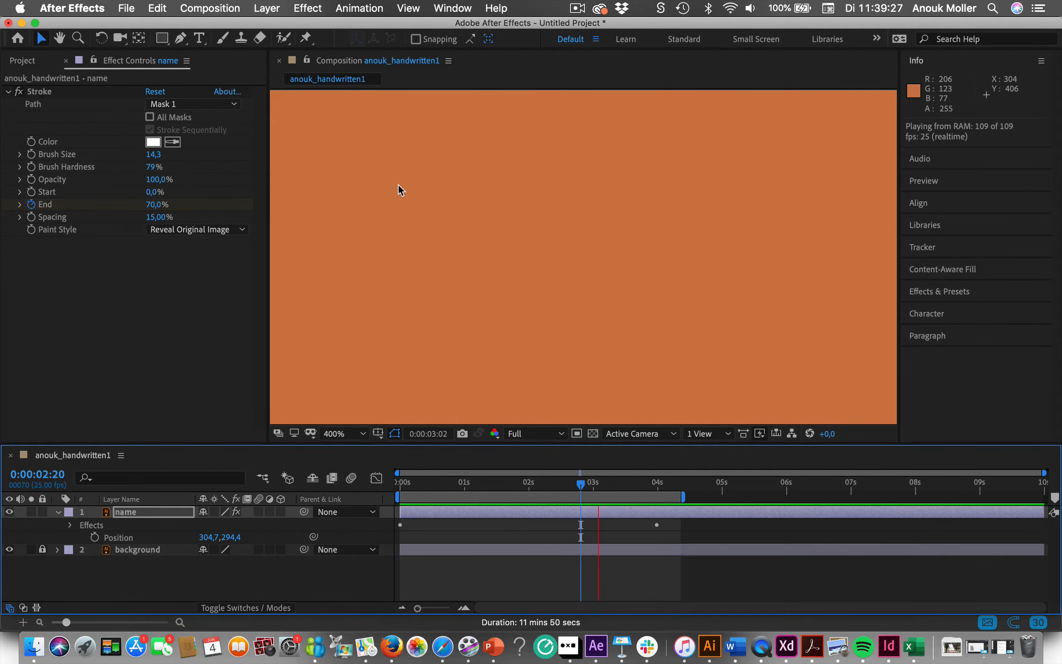
pyautogui.press('space')
pyautogui.press('super+z')
pyautogui.press('super+z')
# Nudge the mask vertex at the u's exit curve slightly downward and lower the vertex at the top of its second stroke
pyautogui.moveTo(510, 484)
pyautogui.mouseDown()
pyautogui.moveTo(470, 484)
pyautogui.moveTo(557, 478)
pyautogui.mouseUp()
pyautogui.moveTo(763, 293); pyautogui.dragTo(765, 300)
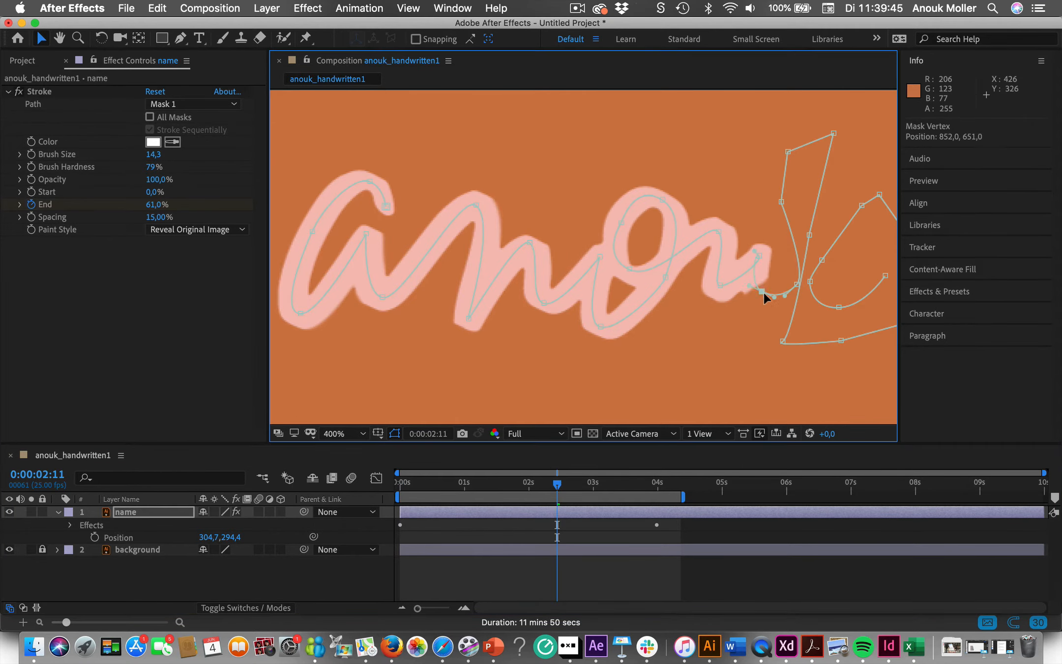
pyautogui.moveTo(557, 484); pyautogui.dragTo(551, 487)
pyautogui.moveTo(754, 250)
pyautogui.mouseDown()
pyautogui.moveTo(773, 259)
pyautogui.moveTo(760, 268)
pyautogui.mouseUp()
pyautogui.click(553, 488)
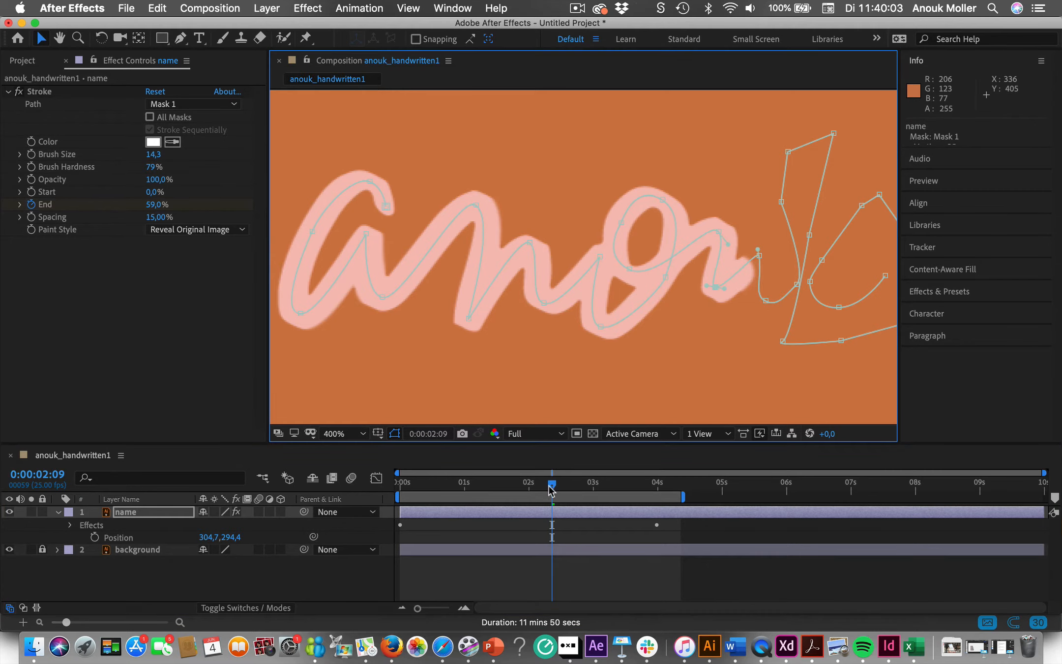
# Lower the vertex at the u's first base, nudge its exit vertex right, and adjust the curve handle at the second stroke's top
pyautogui.moveTo(551, 487); pyautogui.dragTo(555, 487)
pyautogui.moveTo(720, 285); pyautogui.dragTo(712, 296)
pyautogui.moveTo(555, 484)
pyautogui.mouseDown()
pyautogui.moveTo(541, 484)
pyautogui.moveTo(554, 484)
pyautogui.mouseUp()
pyautogui.moveTo(766, 300); pyautogui.dragTo(768, 300)
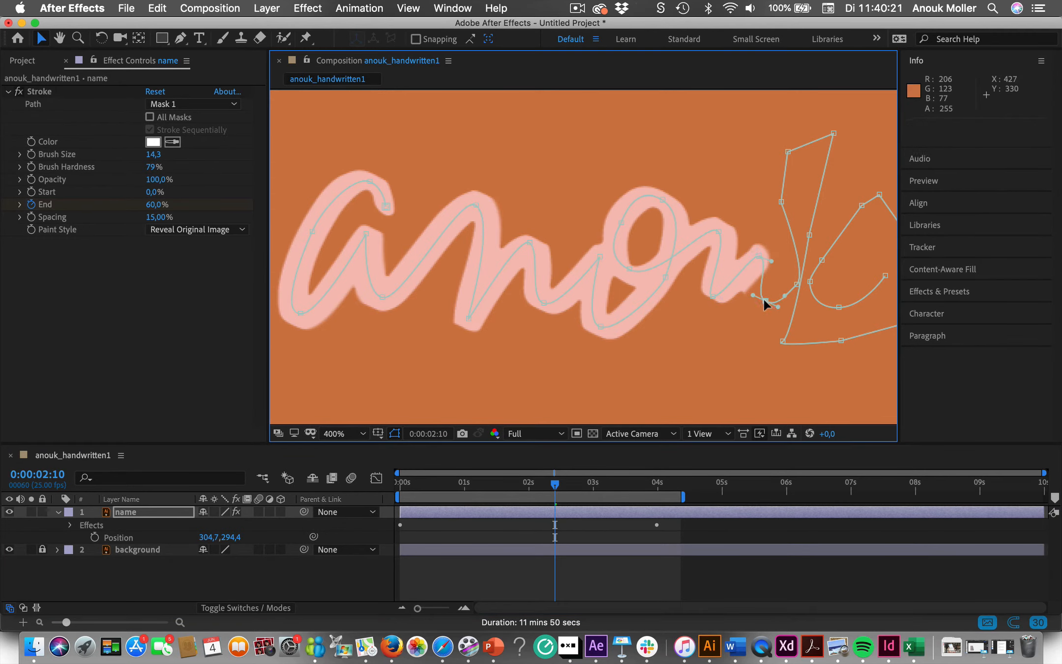
pyautogui.moveTo(757, 250); pyautogui.dragTo(746, 250)
pyautogui.moveTo(555, 486); pyautogui.dragTo(581, 481)
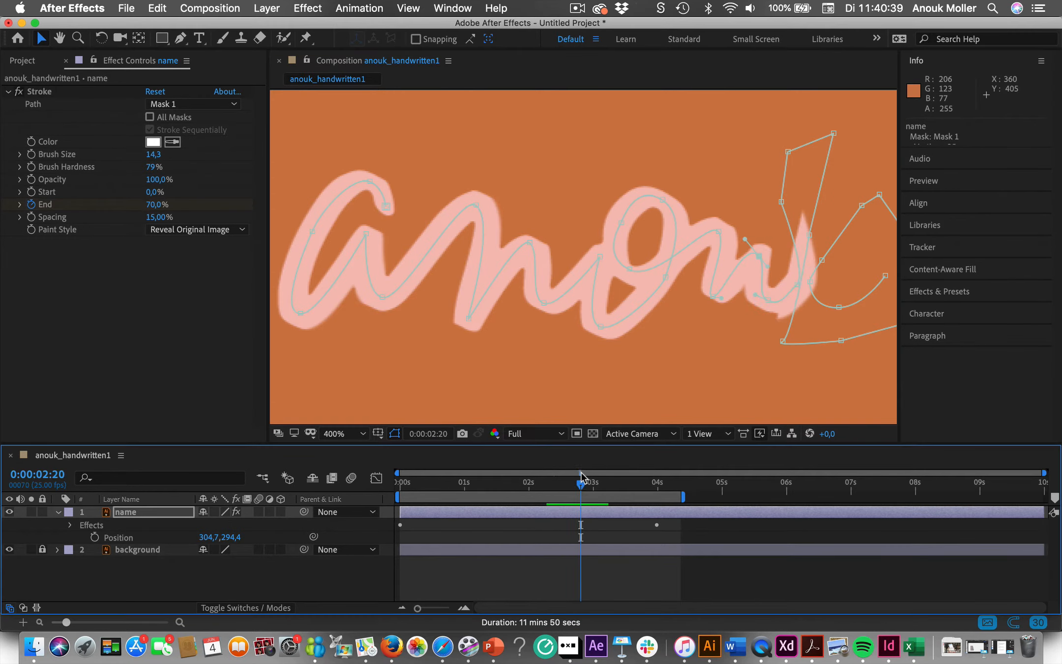
# Move the mask vertex linking the u to the k up and left, away from the k's stem
pyautogui.click(797, 284)
pyautogui.moveTo(785, 296); pyautogui.dragTo(762, 214)
pyautogui.moveTo(580, 484)
pyautogui.mouseDown()
pyautogui.moveTo(570, 487)
pyautogui.moveTo(611, 484)
pyautogui.mouseUp()
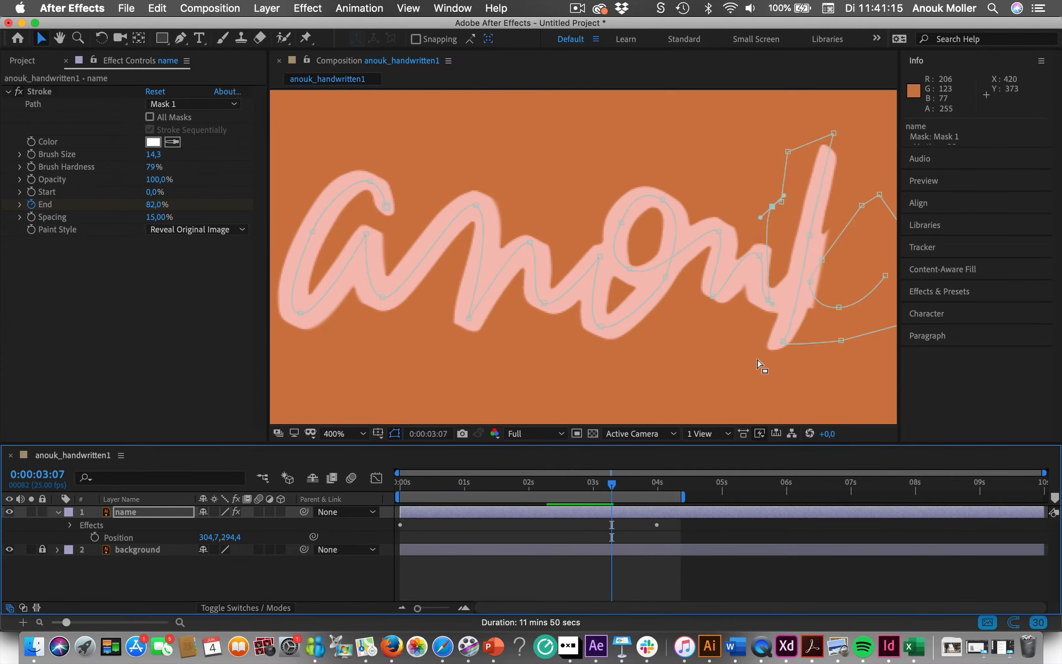
# Shift the k stem's middle mask vertex slightly left and adjust the curve handle at the stem's base
pyautogui.moveTo(809, 235); pyautogui.dragTo(805, 235)
pyautogui.moveTo(793, 336); pyautogui.dragTo(788, 336)
pyautogui.moveTo(612, 484); pyautogui.dragTo(650, 467)
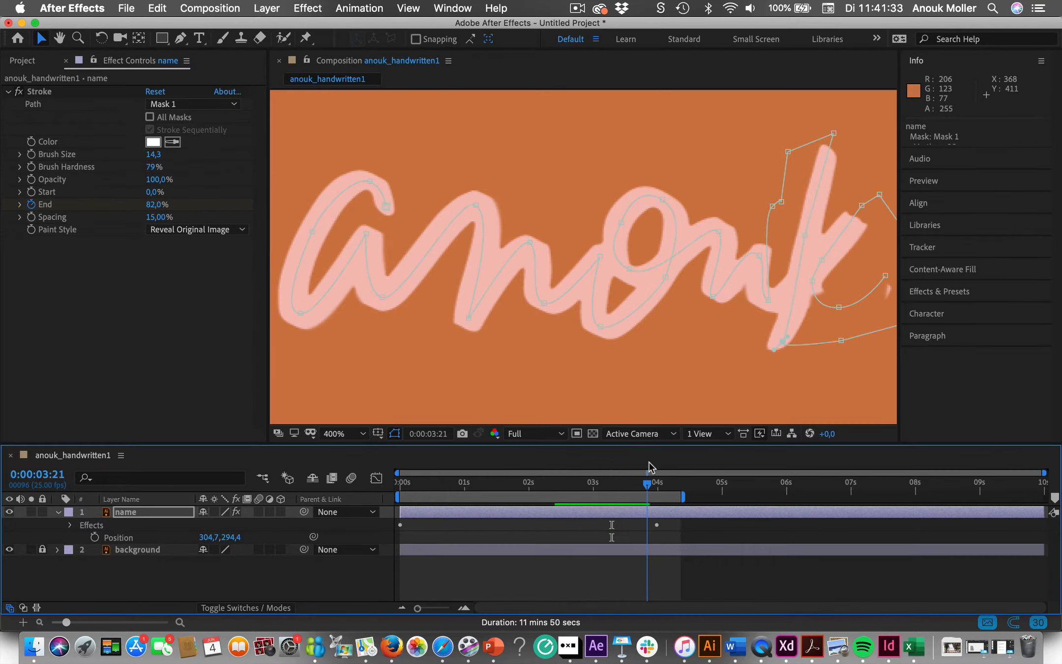
# Move the lower outer vertex of the path looping around the k slightly right, and check the k's reveal
pyautogui.press('h')
pyautogui.moveTo(610, 384); pyautogui.dragTo(427, 387)
pyautogui.click(41, 38)
pyautogui.moveTo(647, 484)
pyautogui.mouseDown()
pyautogui.moveTo(634, 484)
pyautogui.moveTo(649, 480)
pyautogui.mouseUp()
pyautogui.moveTo(718, 328); pyautogui.dragTo(727, 328)
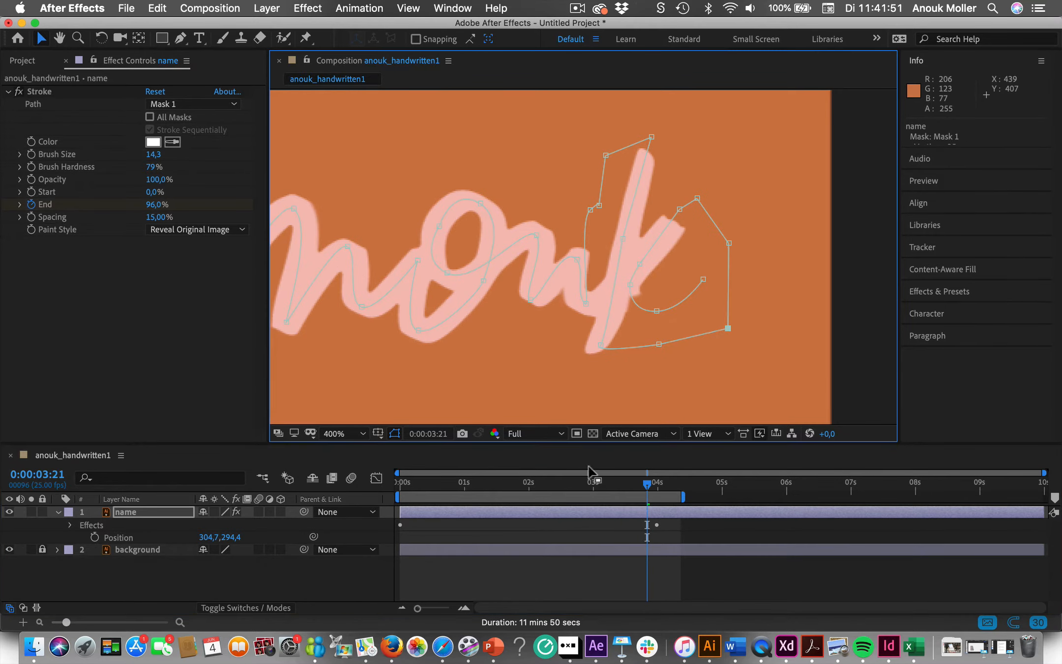
pyautogui.moveTo(598, 483); pyautogui.dragTo(663, 471)
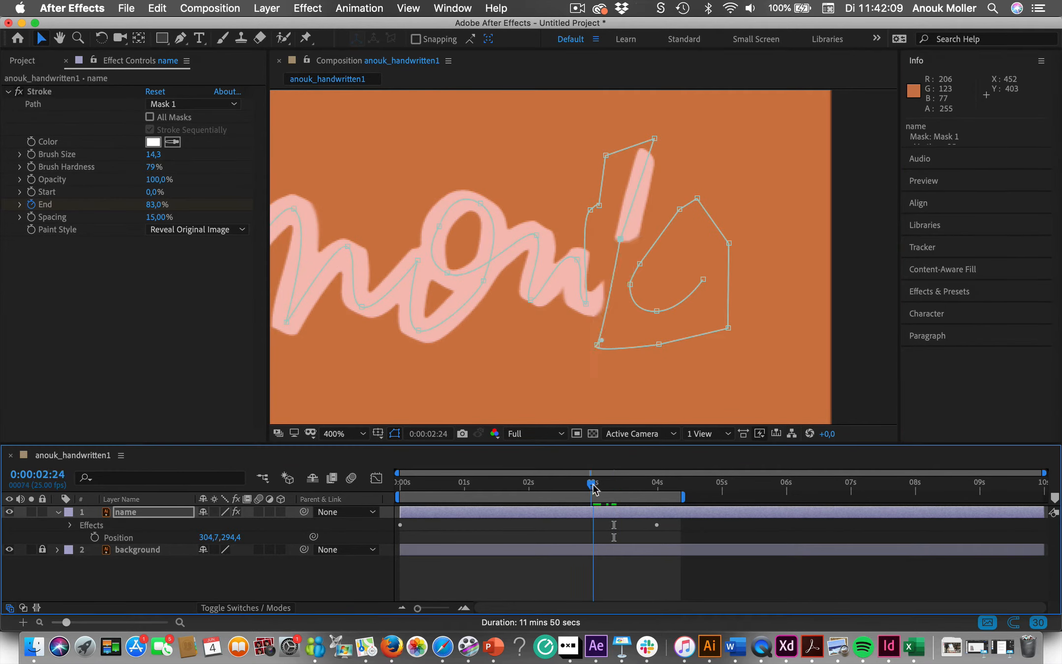
# Preview the write-on from the start of the timeline at 200% magnification
pyautogui.moveTo(593, 484)
pyautogui.mouseDown()
pyautogui.moveTo(665, 480)
pyautogui.moveTo(393, 484)
pyautogui.mouseUp()
pyautogui.click(343, 433)
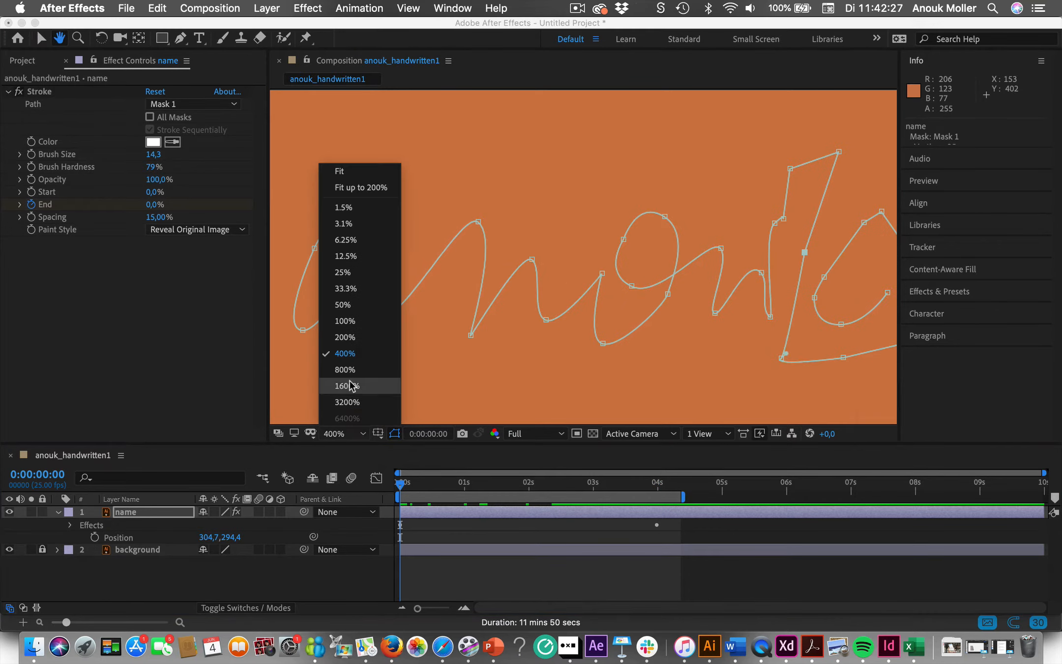
pyautogui.click(347, 366)
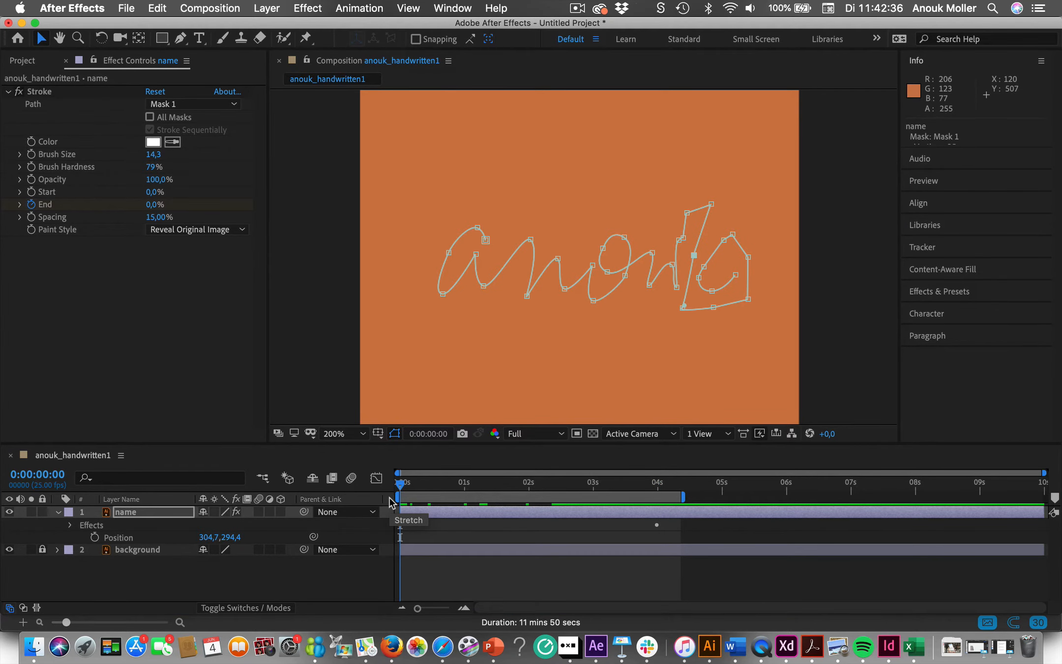
pyautogui.press('space')
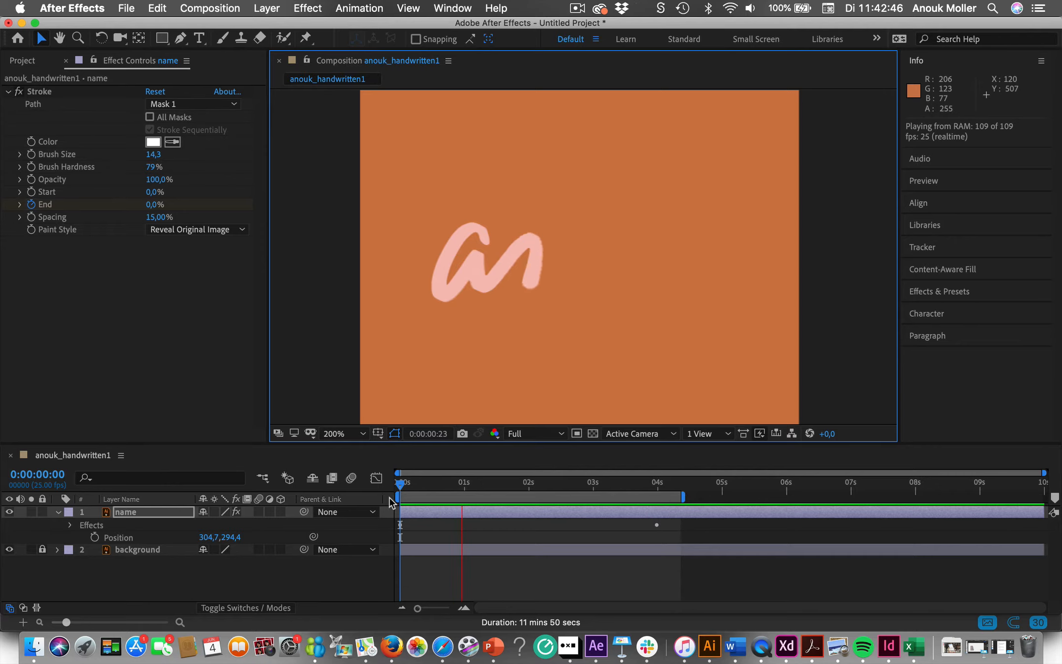
pyautogui.press('space')
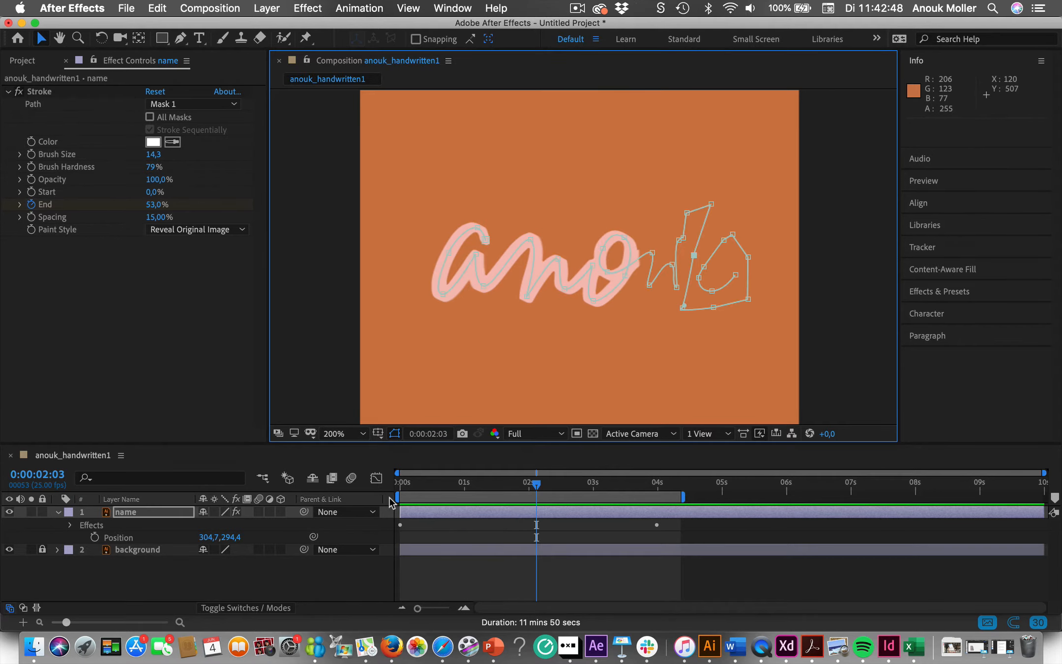
# Examine the write-on at 400% magnification around the n-to-o join, replaying it through to the k
pyautogui.scroll(4, 634, 295)
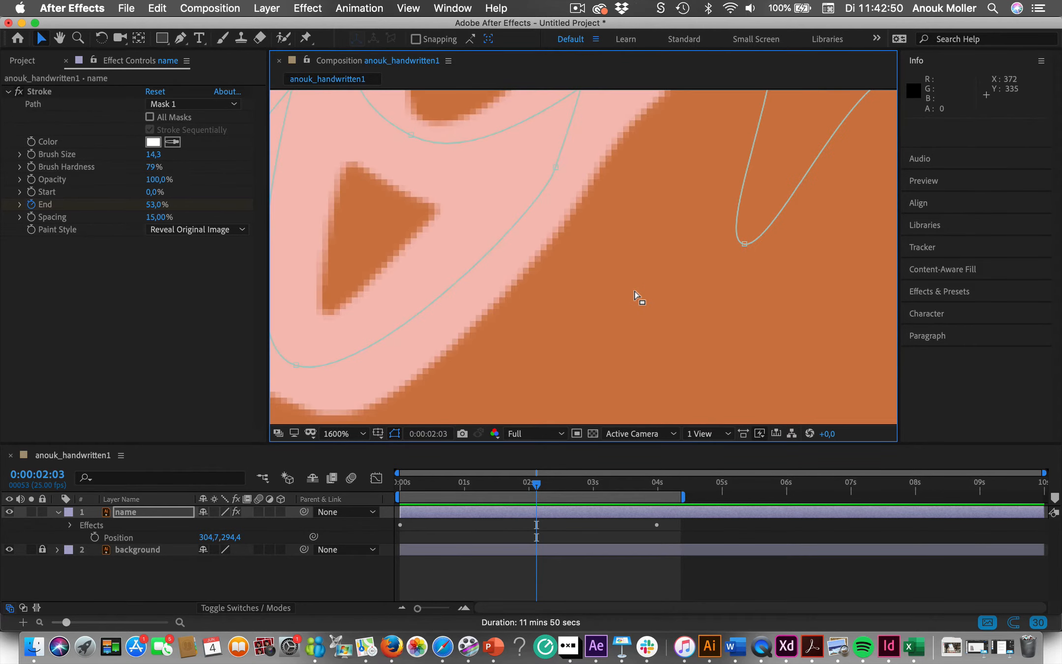
pyautogui.scroll(-2, 635, 295)
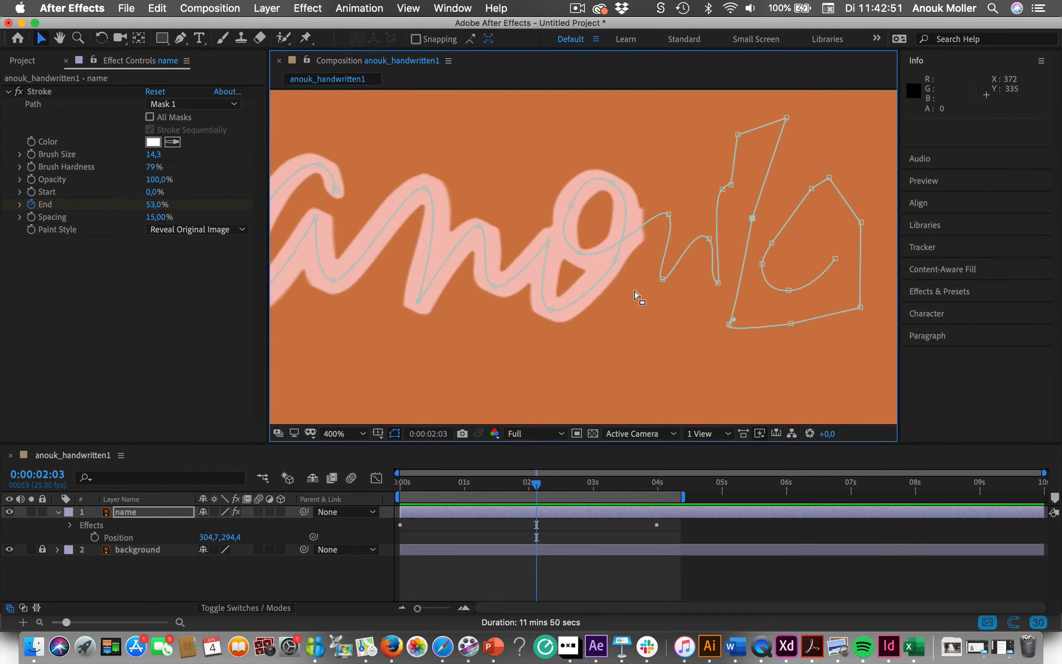
pyautogui.click(549, 239)
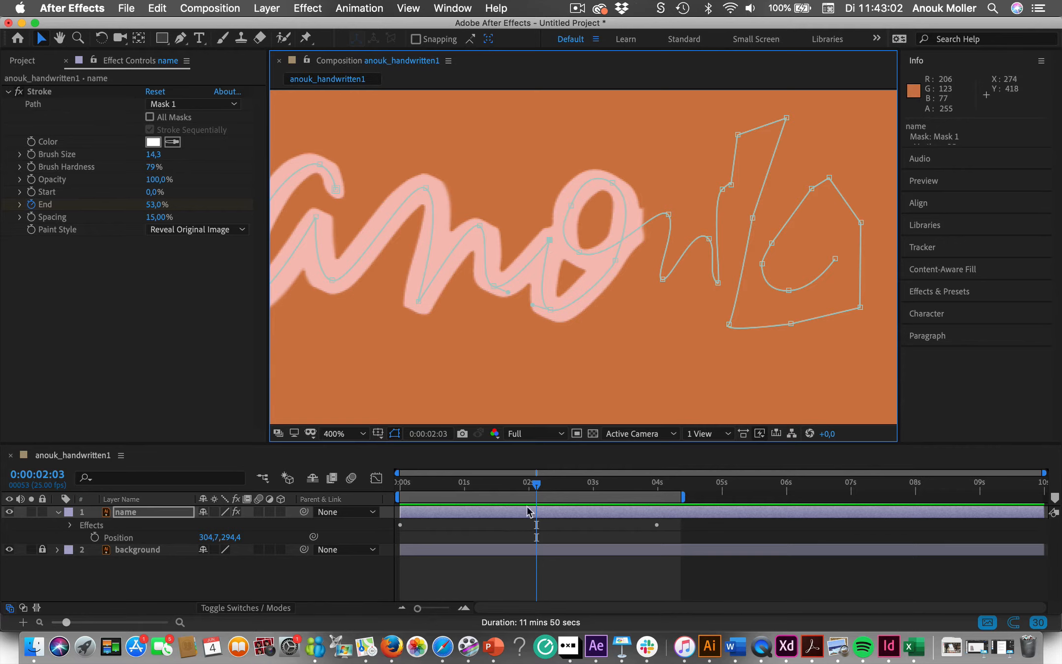
pyautogui.moveTo(538, 485); pyautogui.dragTo(488, 486)
pyautogui.press('space')
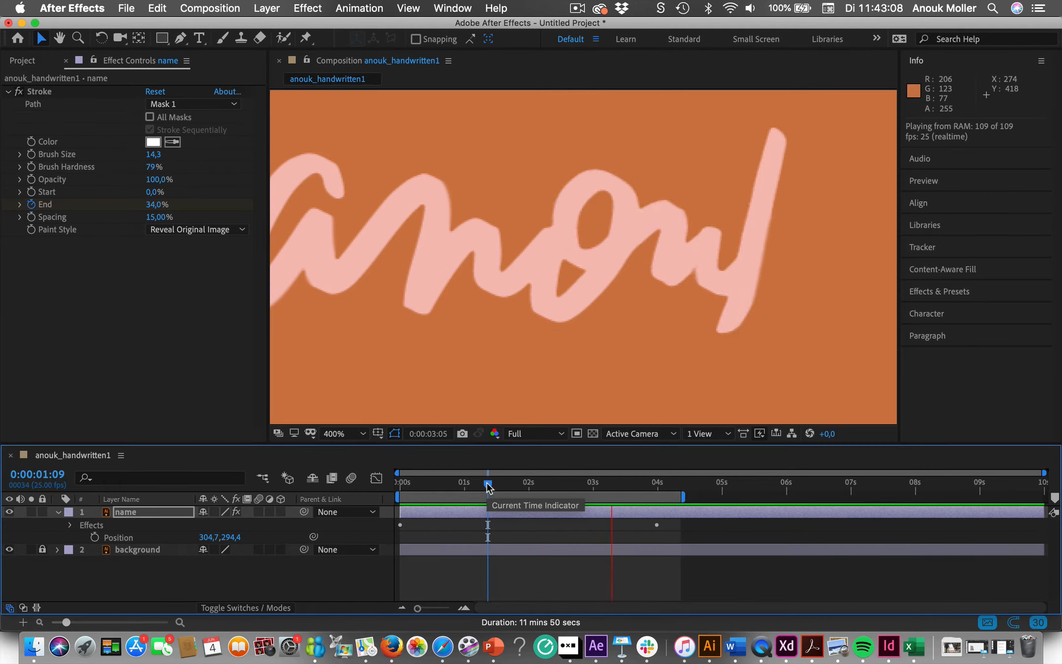
pyautogui.press('space')
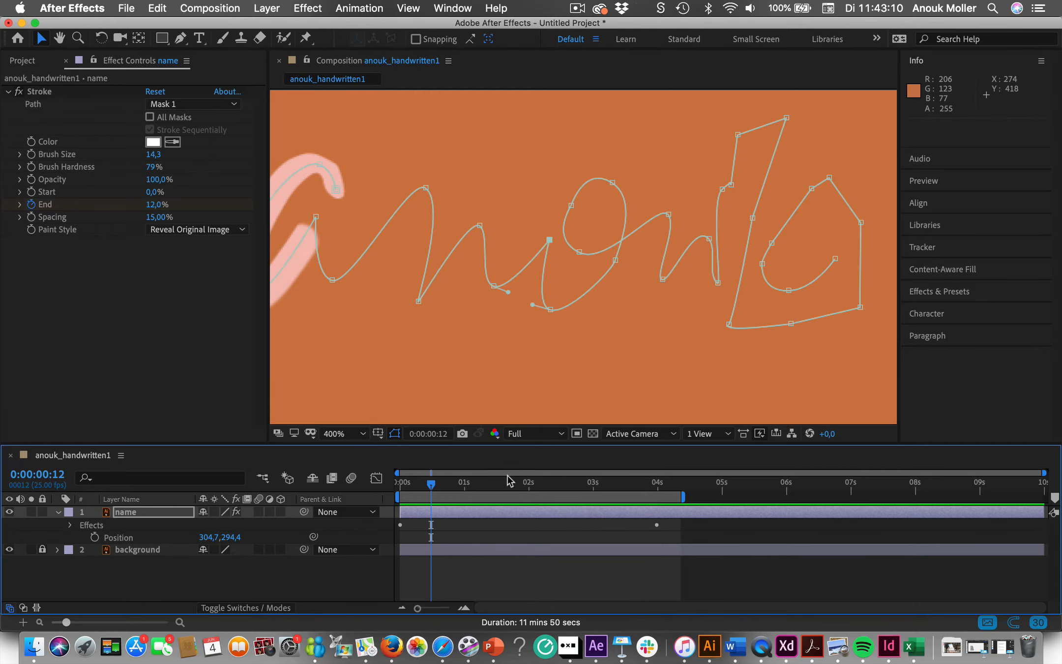
pyautogui.press('space')
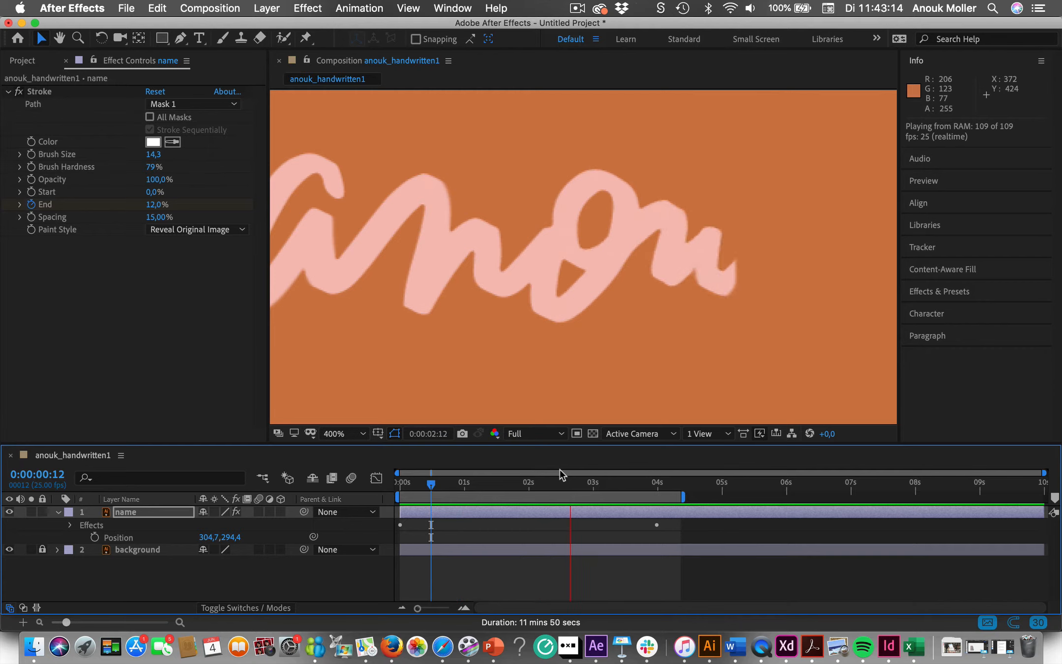
pyautogui.press('space')
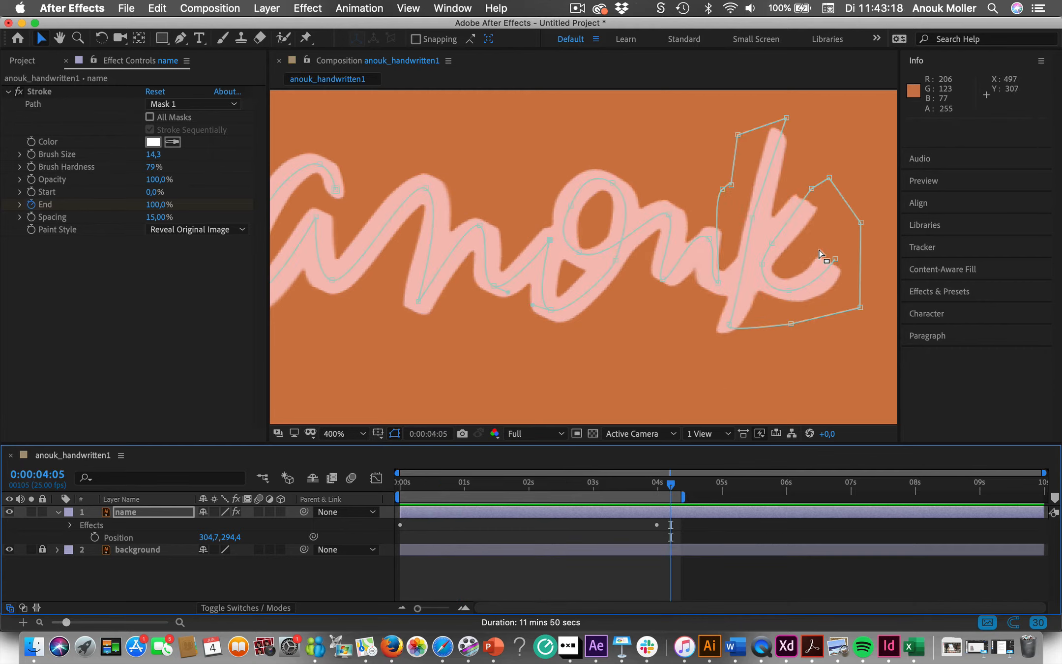
# Replay the end of the write-on and examine how the reveal passes from the u to the k's stem near 0:00:03:00
pyautogui.press('space')
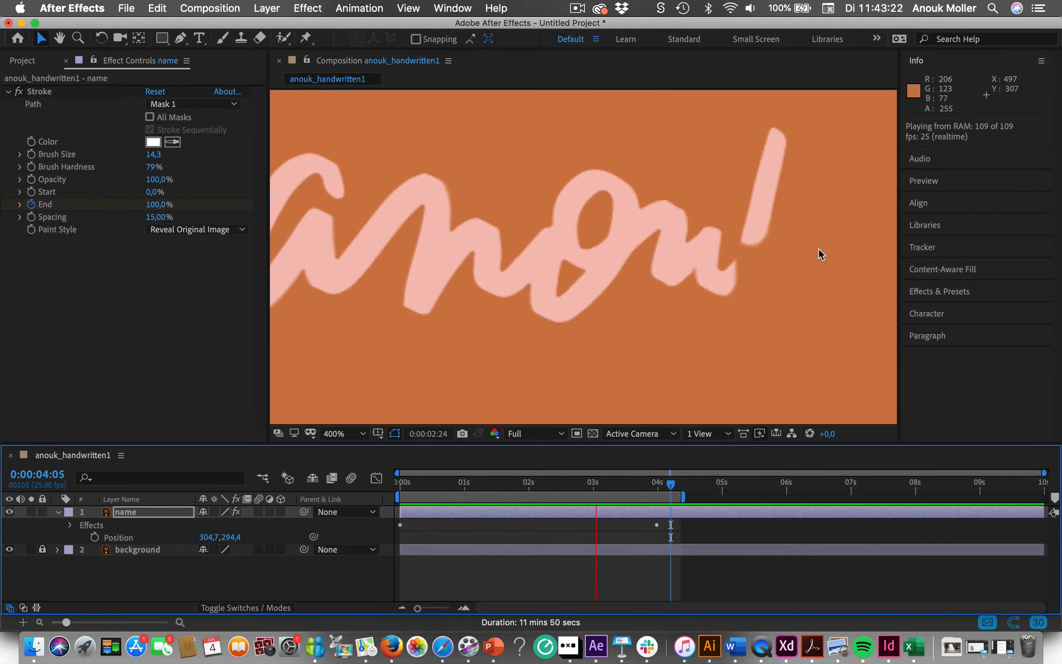
pyautogui.press('space')
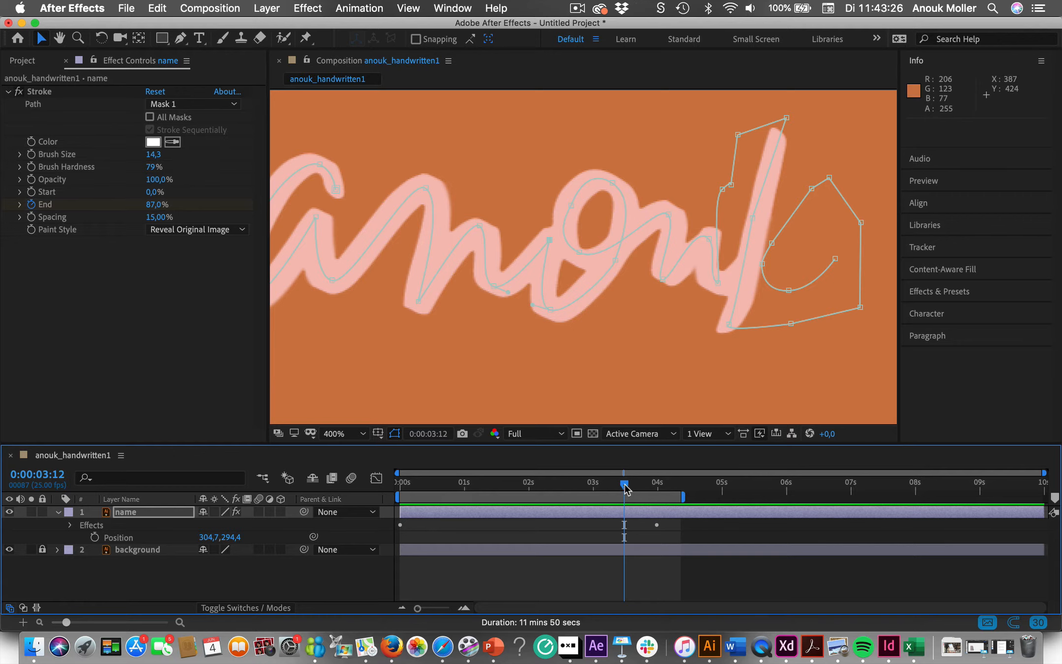
pyautogui.moveTo(625, 487); pyautogui.dragTo(594, 487)
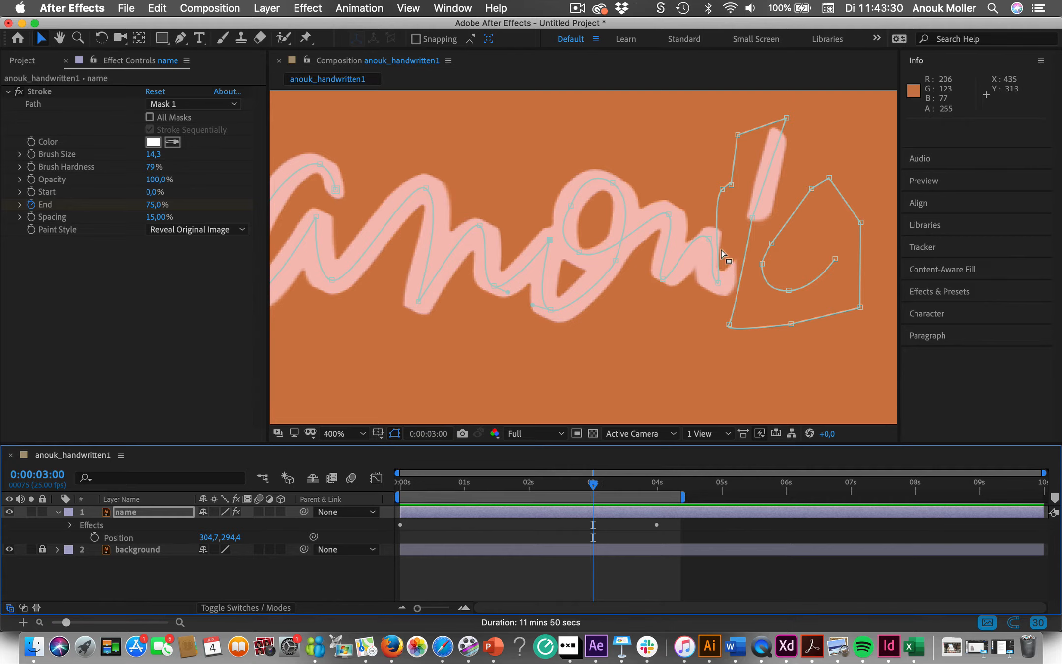
pyautogui.press('space')
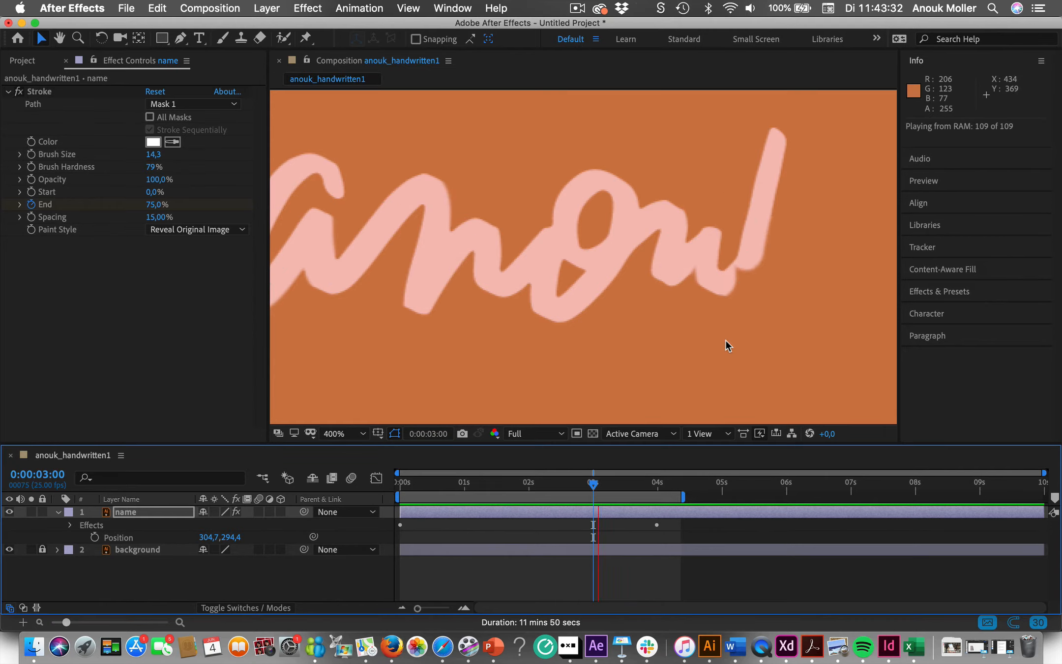
pyautogui.press('space')
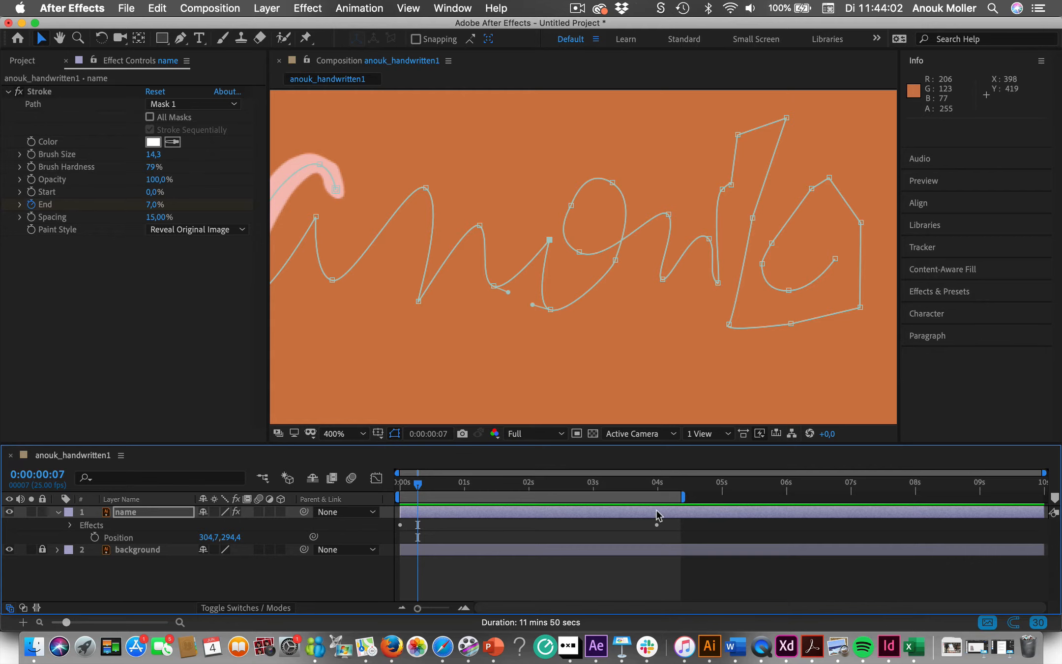
# Switch to Illustrator and inspect the k's separate pieces on the k2 and k1 layers up close
pyautogui.click(709, 647)
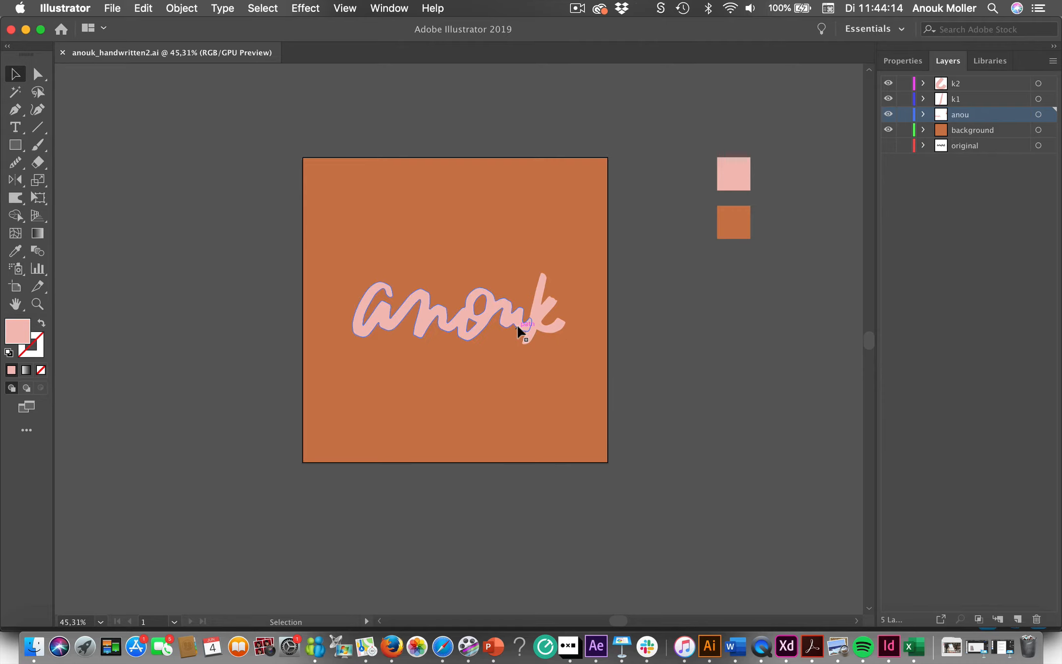
pyautogui.click(548, 317)
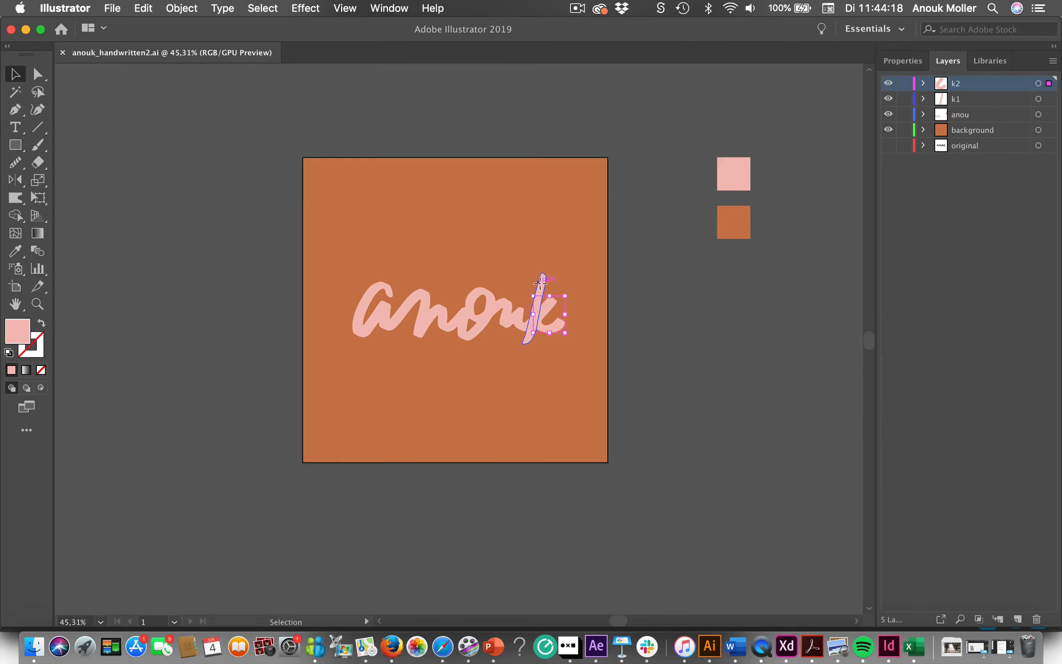
pyautogui.click(539, 284)
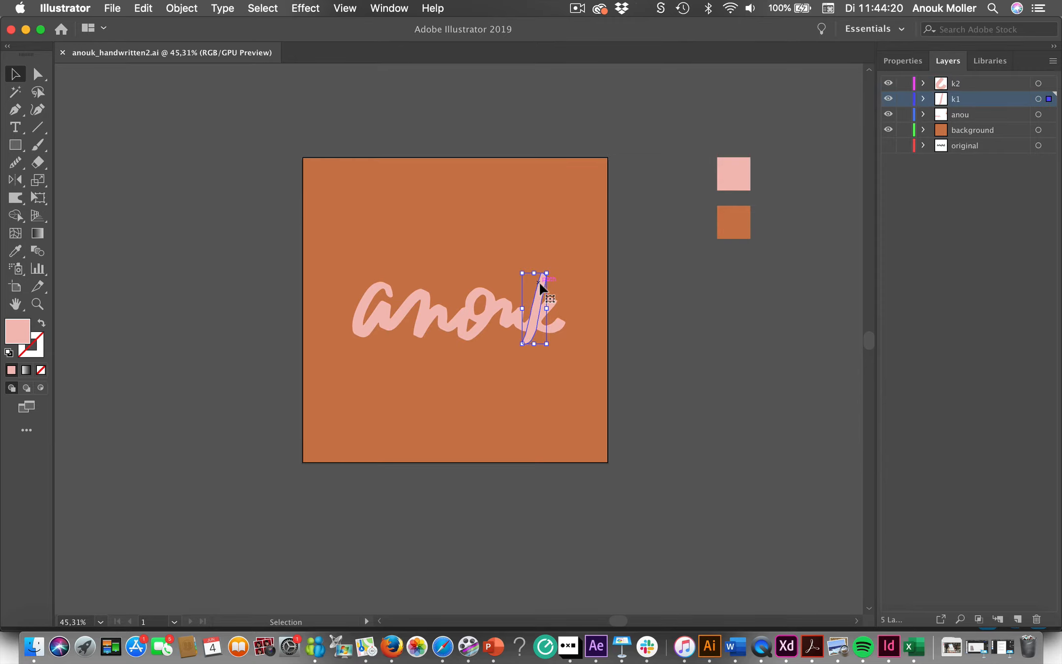
pyautogui.scroll(5, 540, 284)
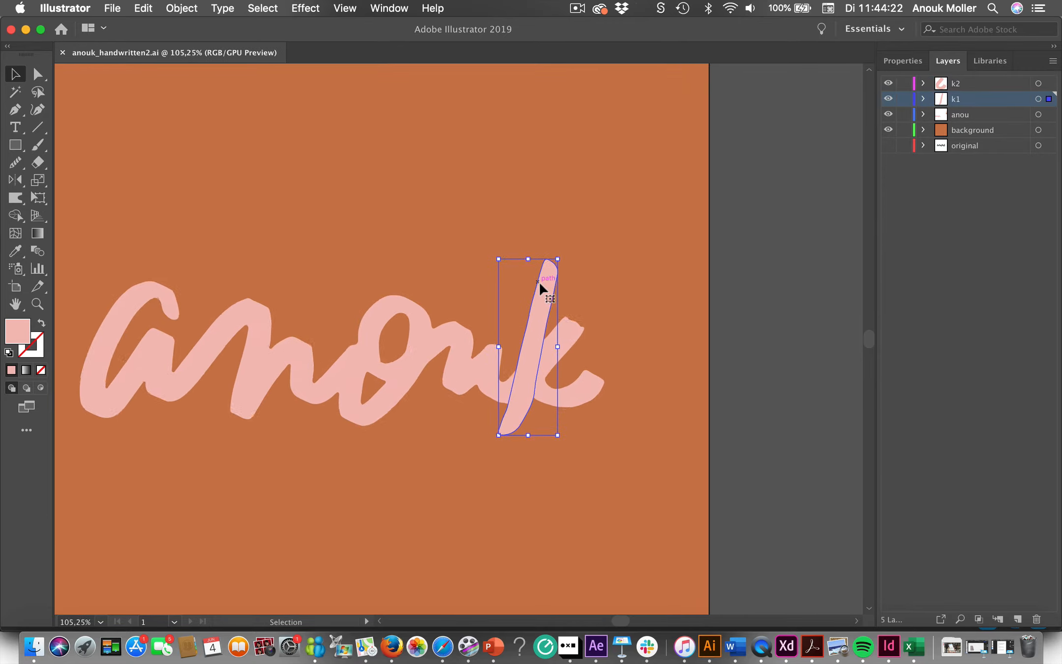
pyautogui.scroll(-3, 539, 284)
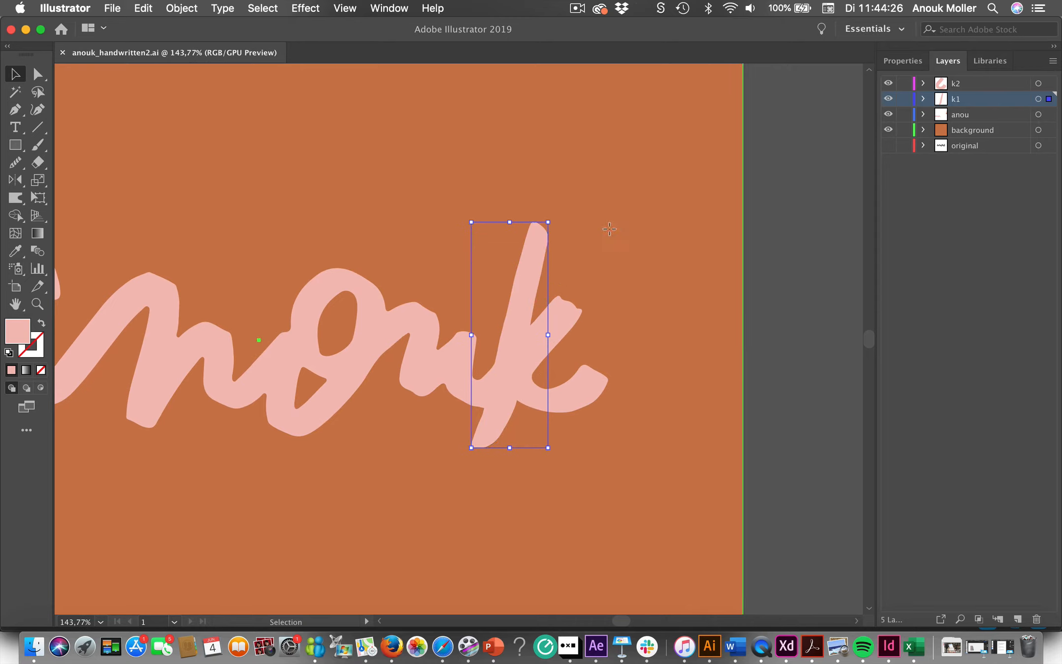
pyautogui.click(611, 230)
pyautogui.click(496, 431)
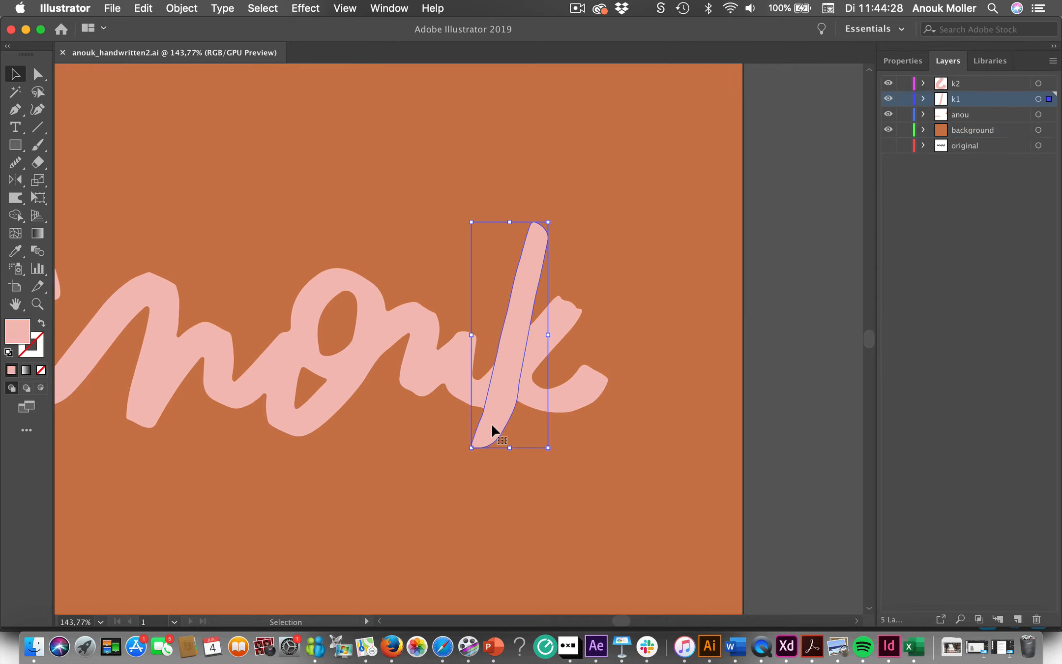
# Compare the anou, k1 and k2 shapes by selecting each in turn, examining where the u overlaps the k's stem
pyautogui.click(443, 374)
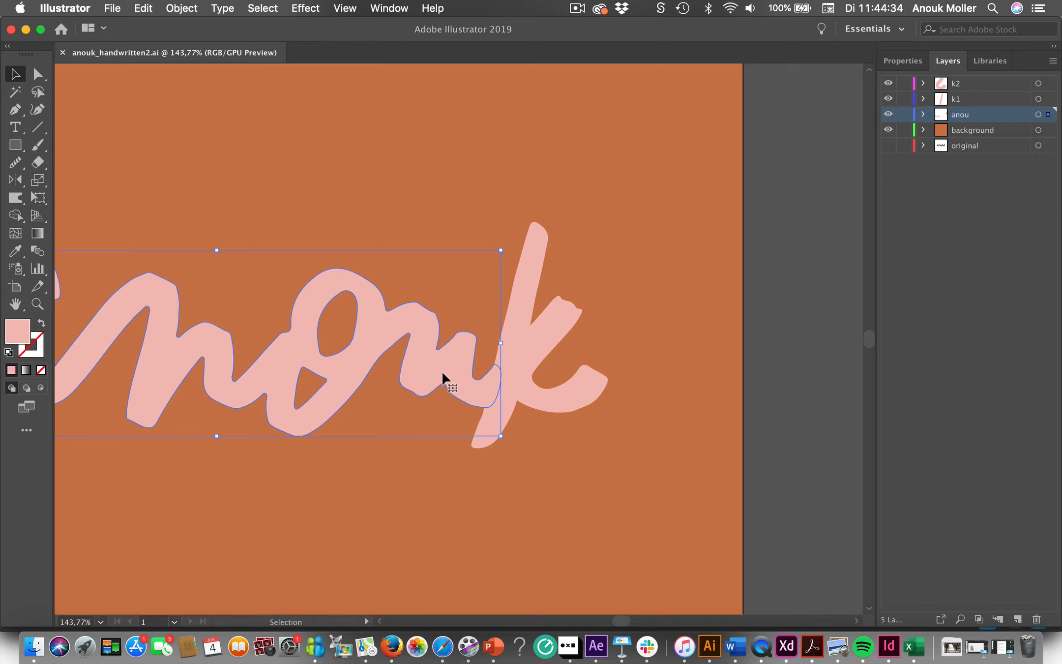
pyautogui.click(521, 323)
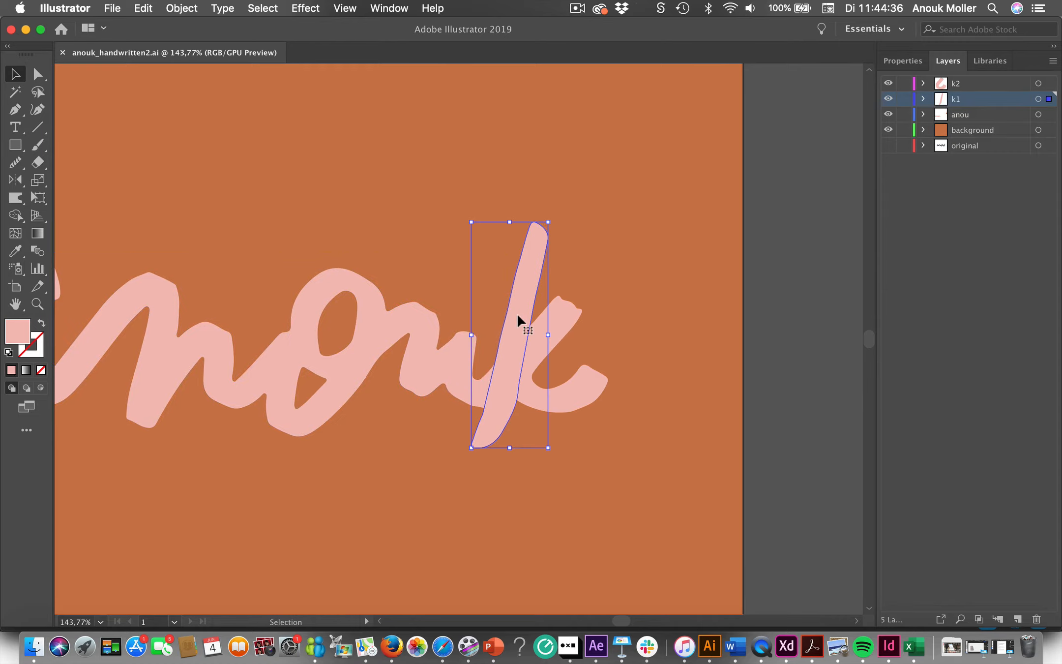
pyautogui.click(569, 327)
pyautogui.click(536, 271)
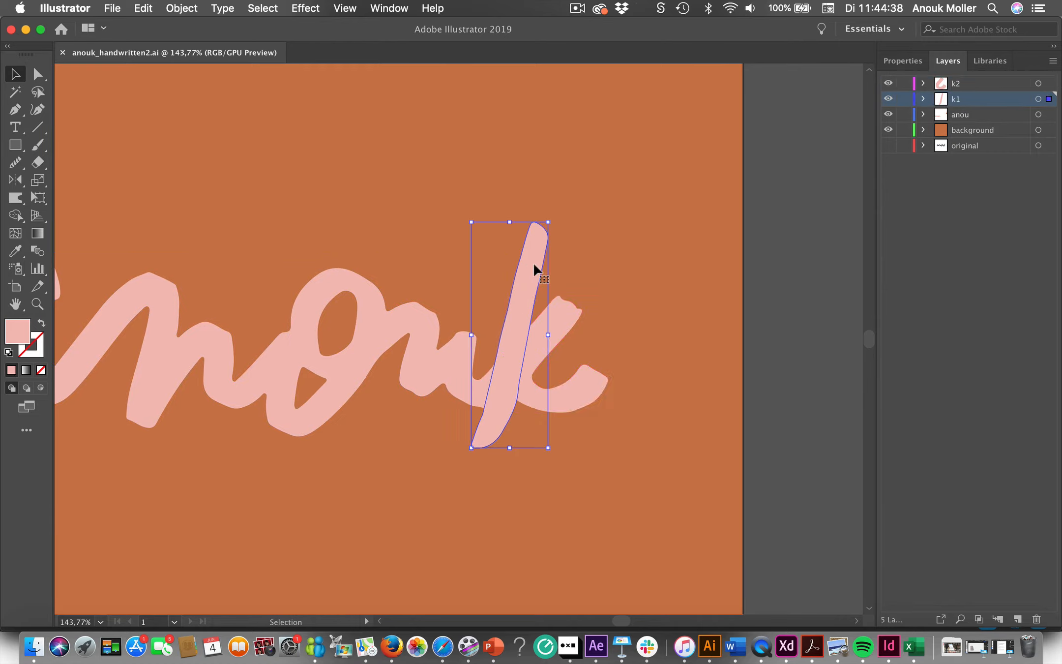
pyautogui.click(450, 373)
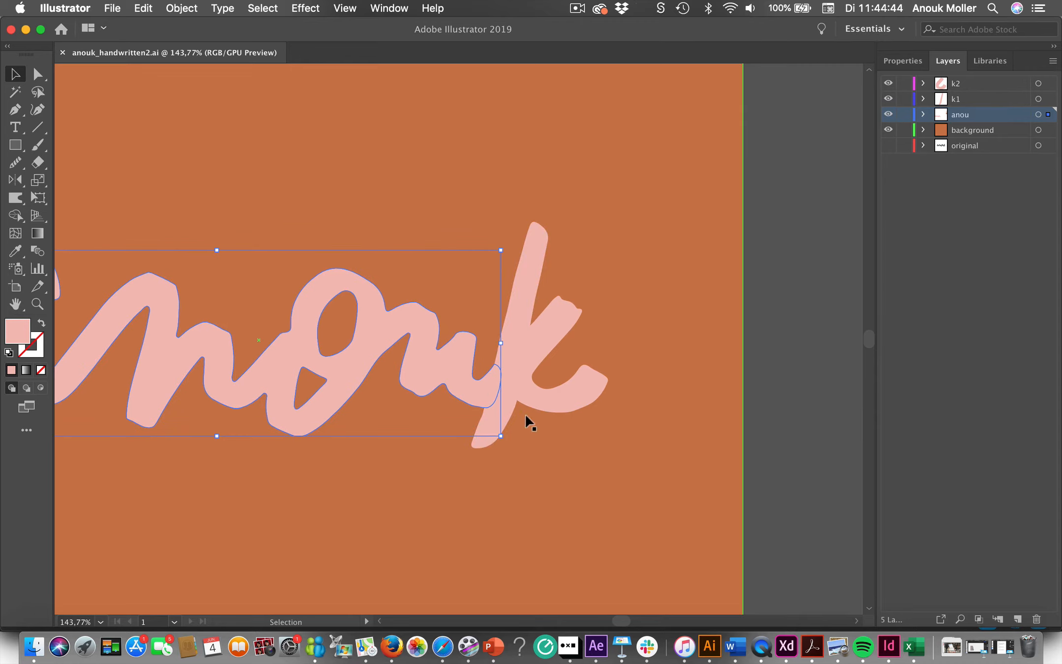
pyautogui.click(578, 206)
pyautogui.click(535, 236)
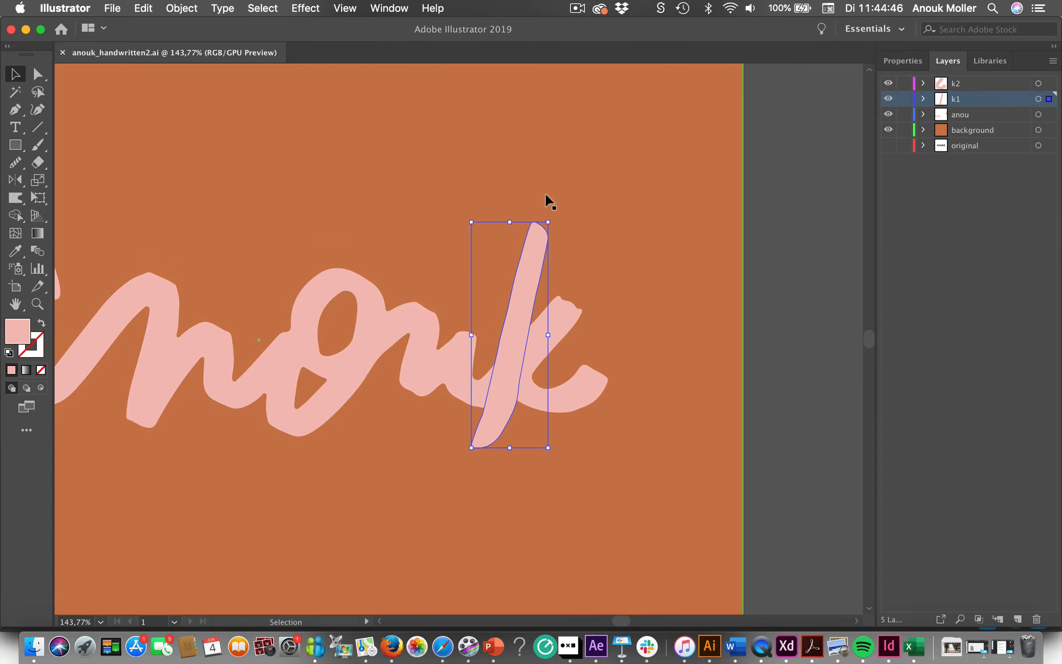
# Select the k2 and k1 pieces in turn to compare their shapes, layers and overlap within the letter k
pyautogui.click(467, 485)
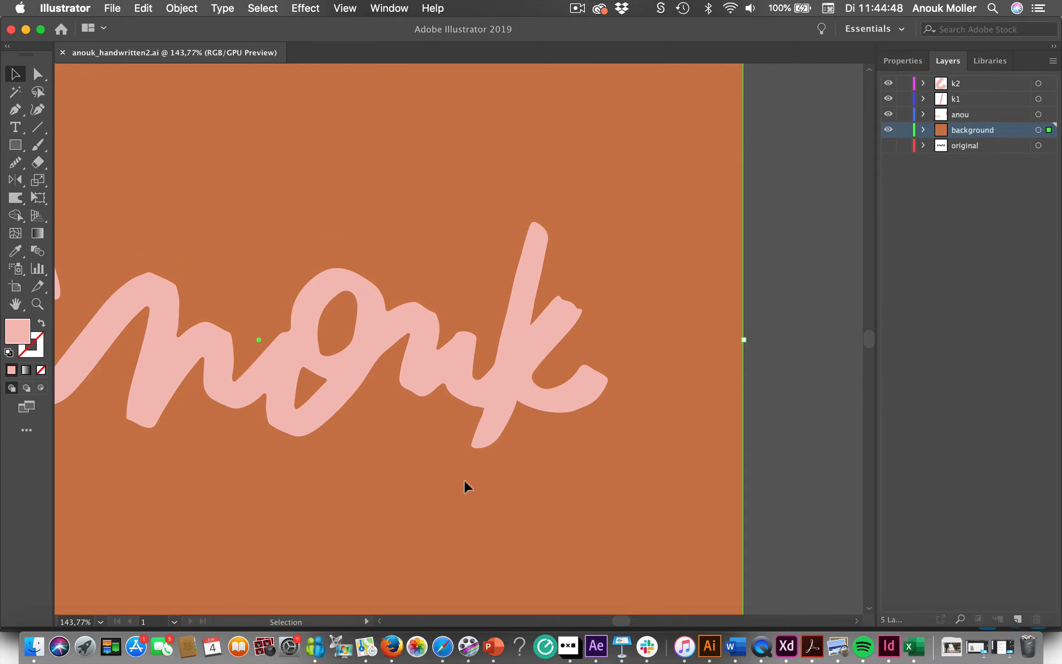
pyautogui.click(589, 305)
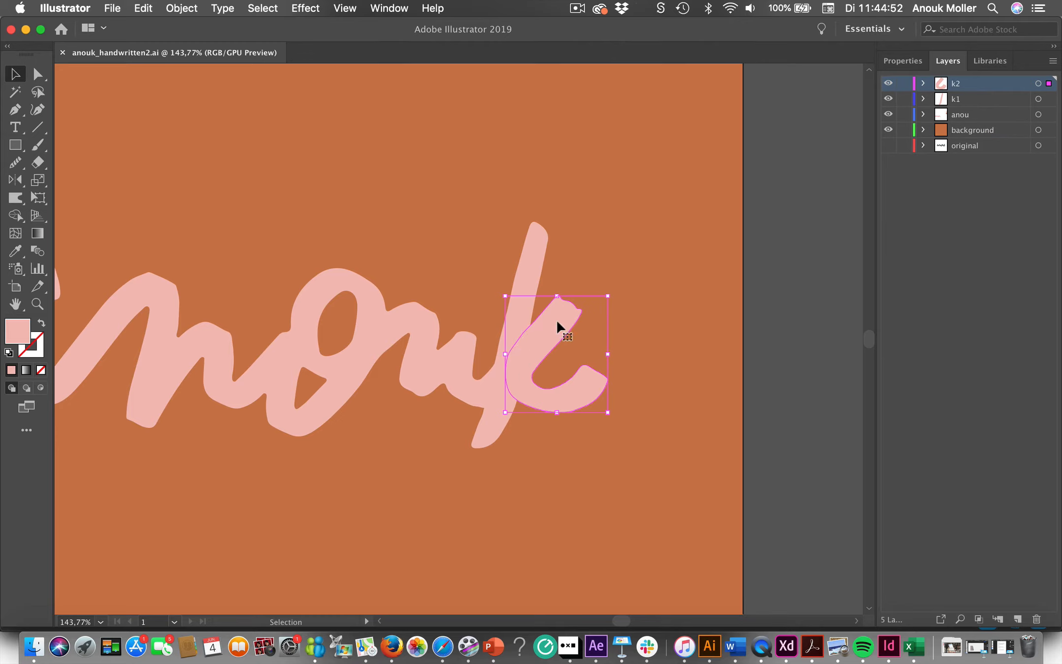
pyautogui.click(971, 115)
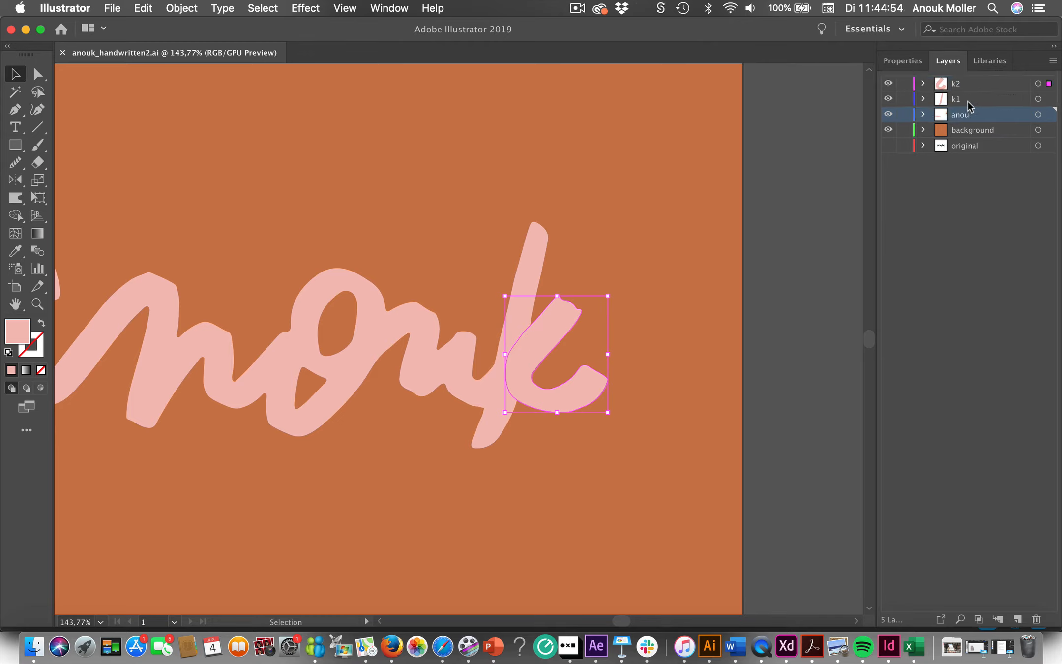
pyautogui.click(968, 102)
pyautogui.click(544, 236)
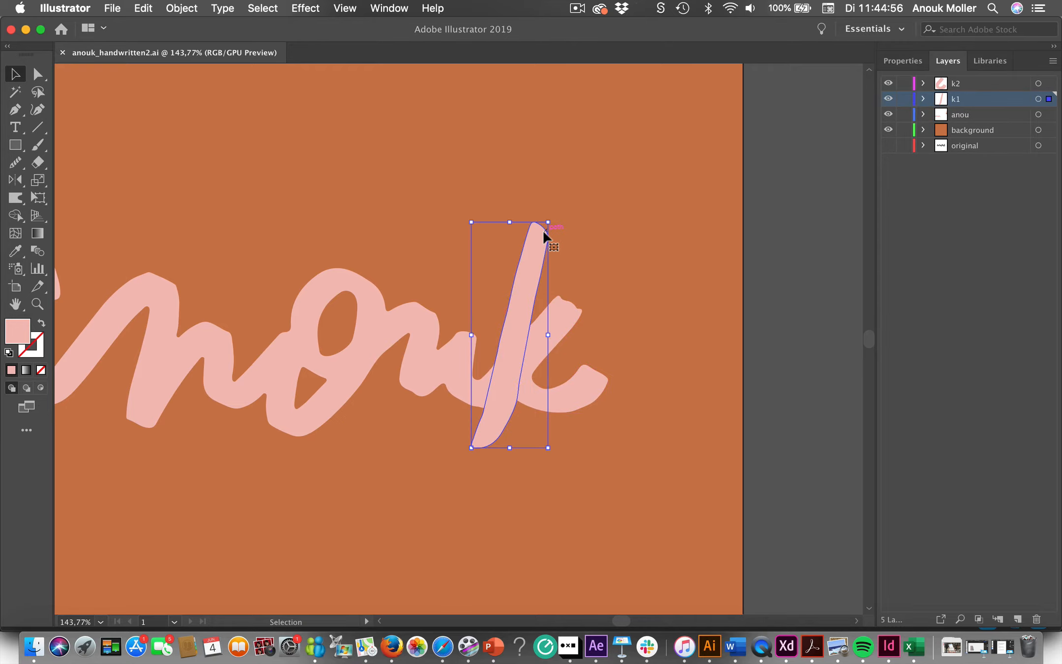
pyautogui.click(961, 83)
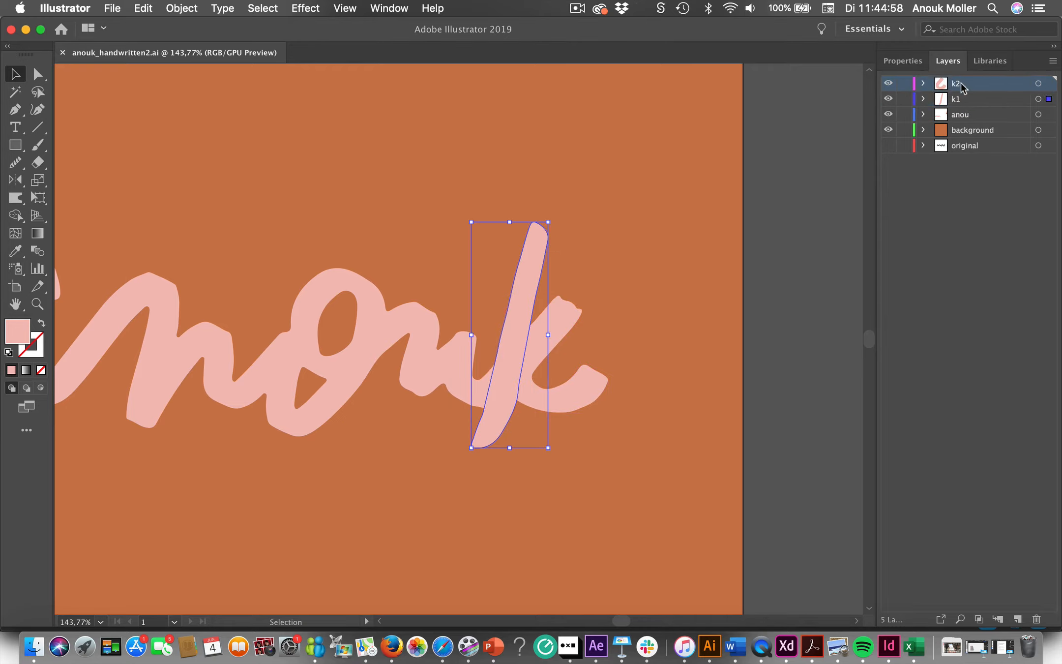
pyautogui.click(629, 389)
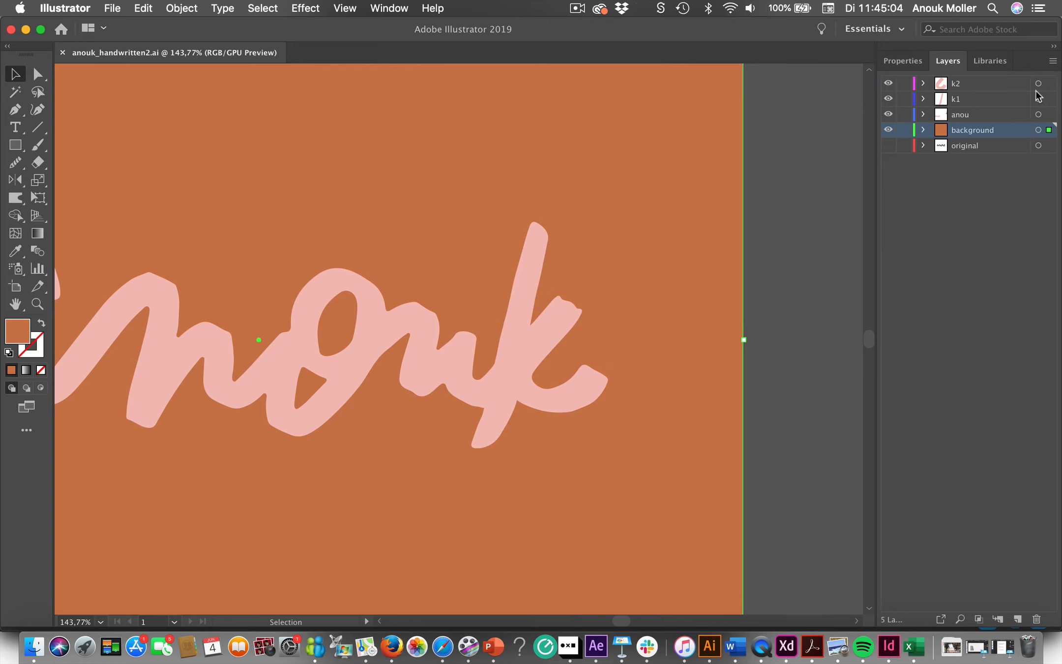
pyautogui.click(492, 430)
pyautogui.click(588, 395)
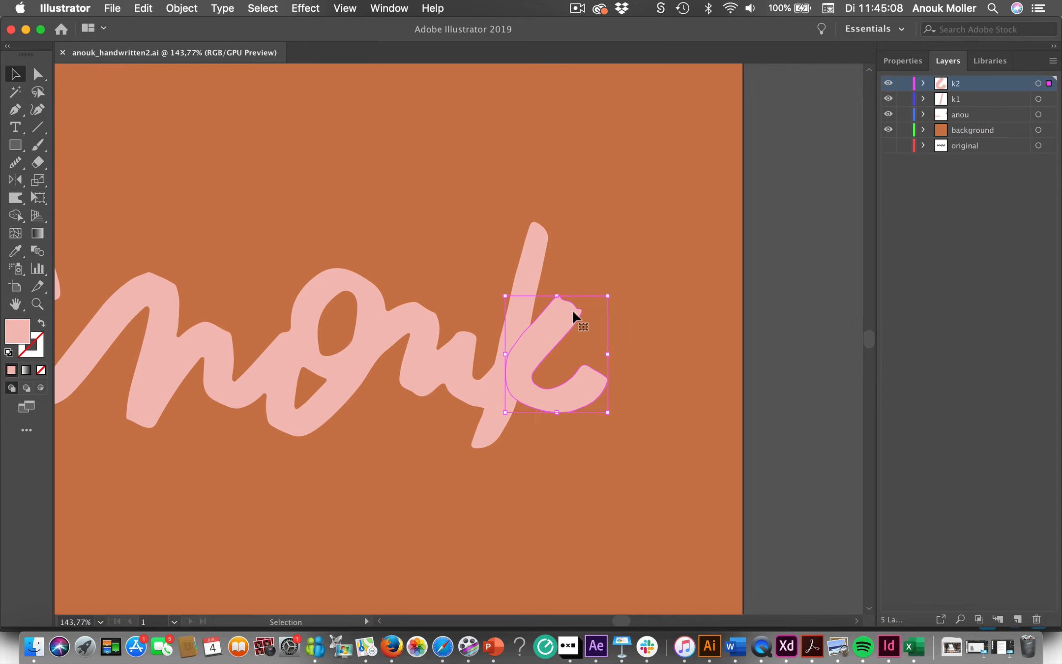
pyautogui.click(543, 241)
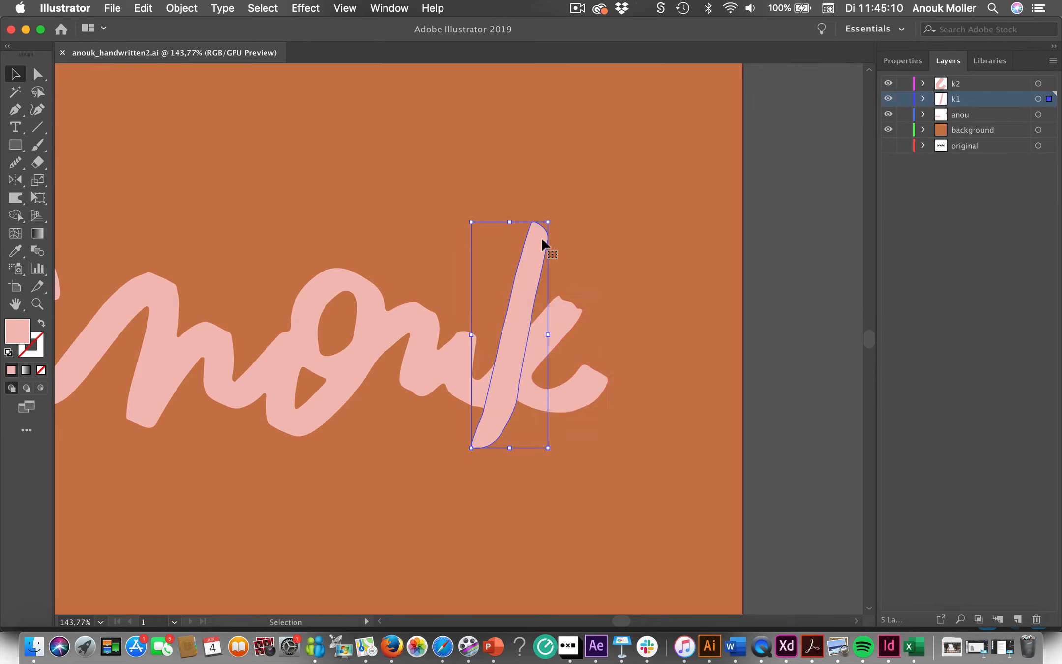
pyautogui.click(569, 315)
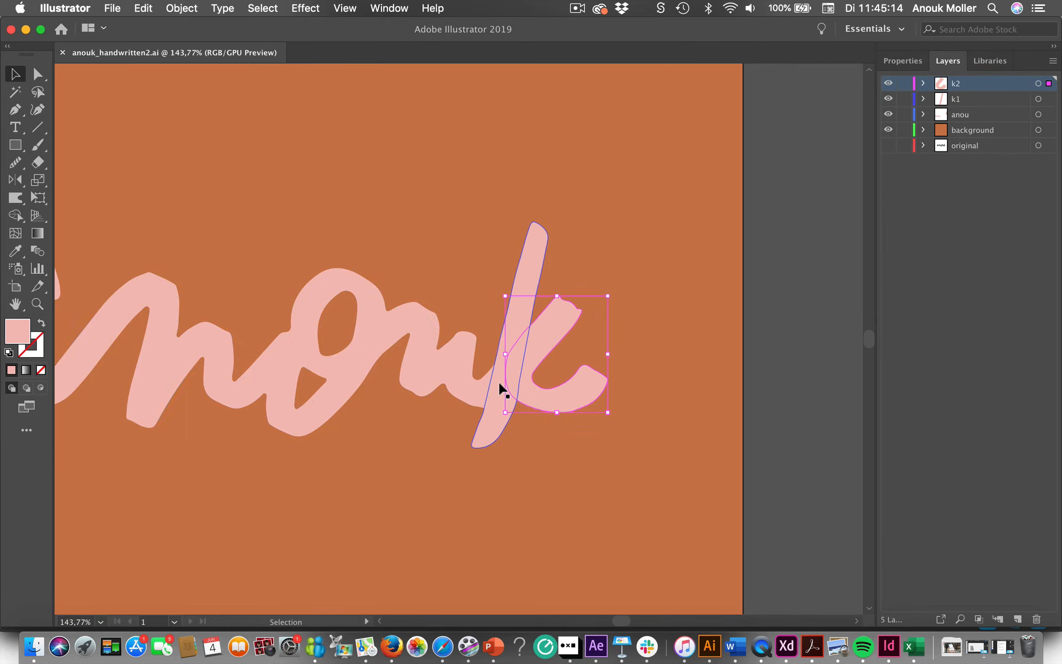
pyautogui.click(457, 462)
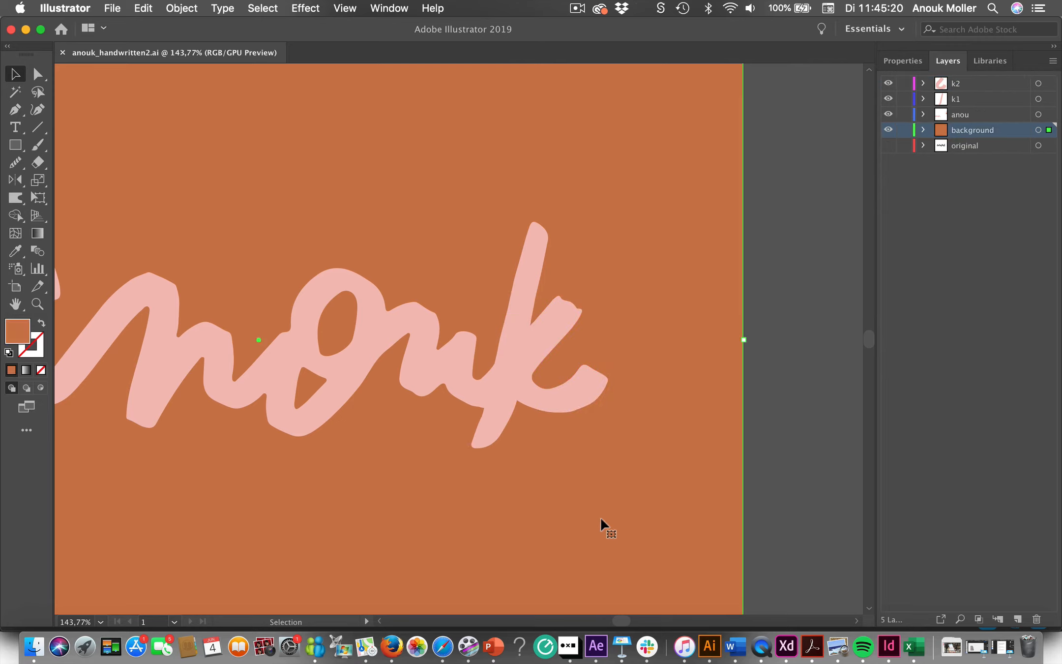
# Switch to After Effects and start a new project, saving the current one as "clip handwritingv1.aep" in the AE files folder
pyautogui.click(596, 646)
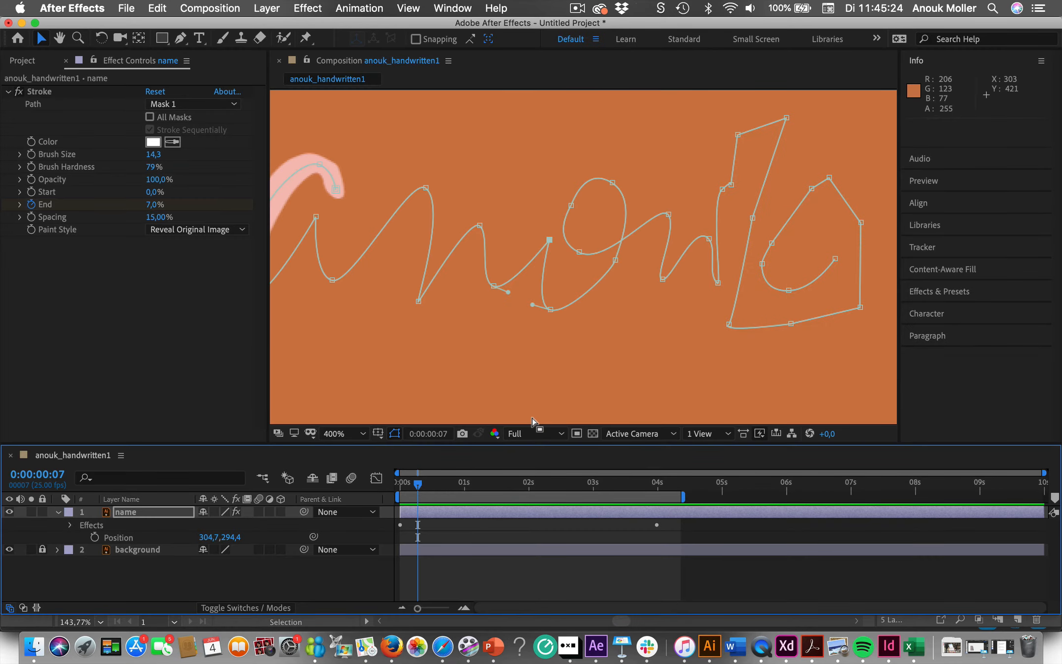
pyautogui.click(126, 8)
pyautogui.moveTo(140, 25)
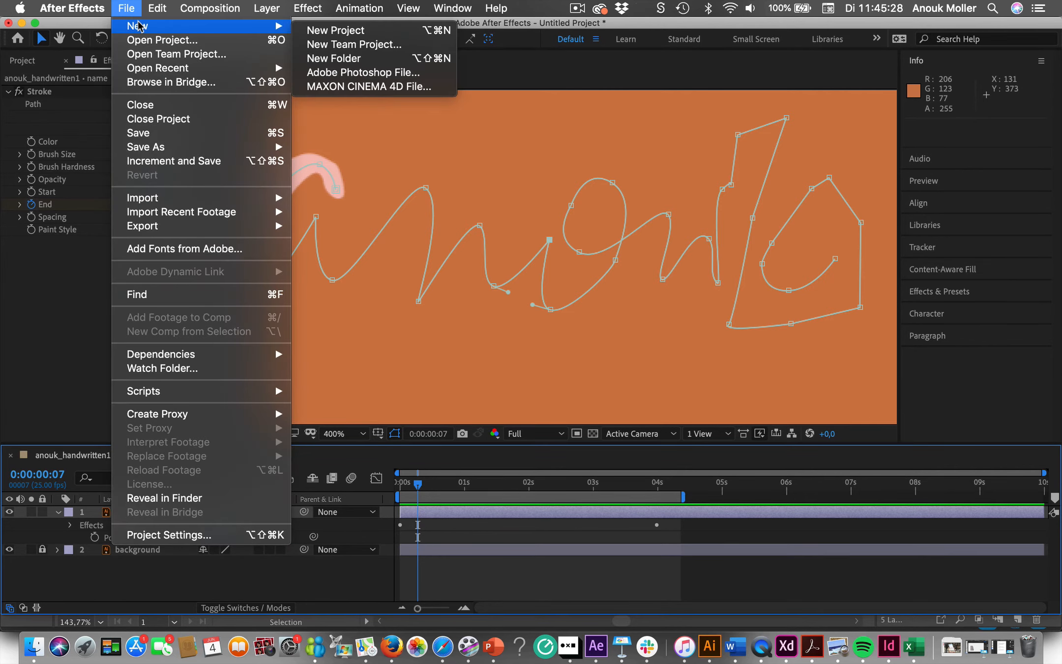
pyautogui.click(358, 35)
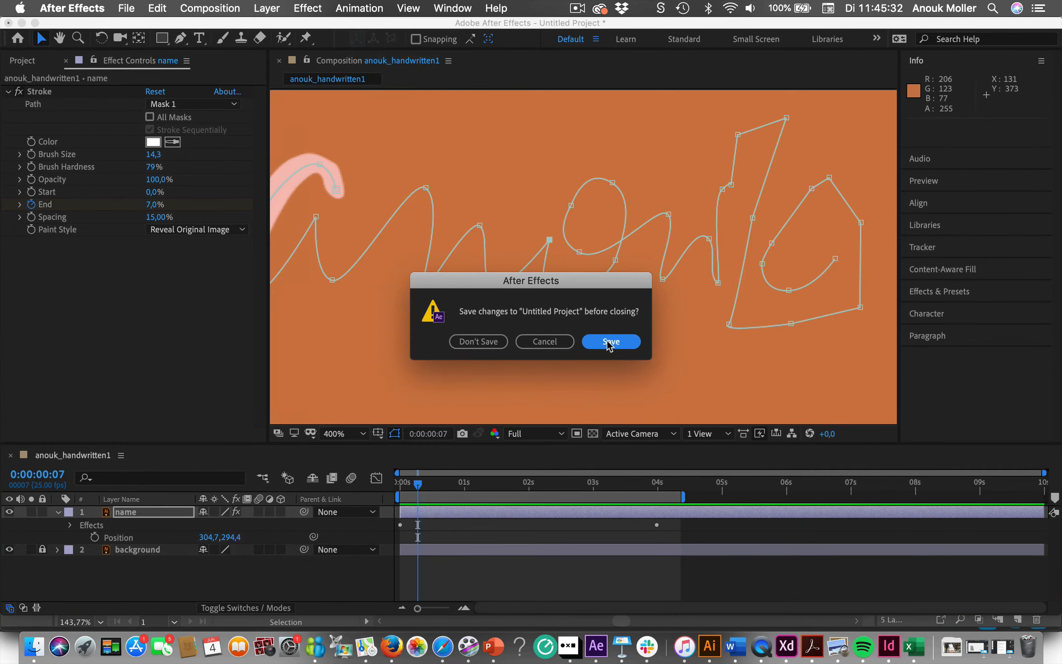
pyautogui.click(609, 340)
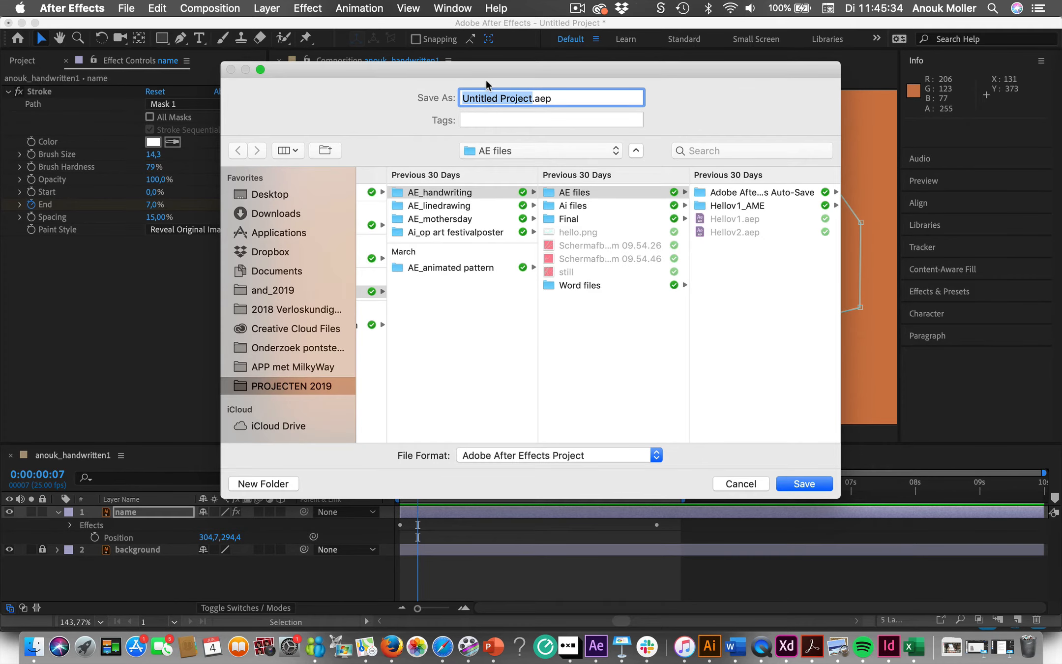
pyautogui.write('clip')
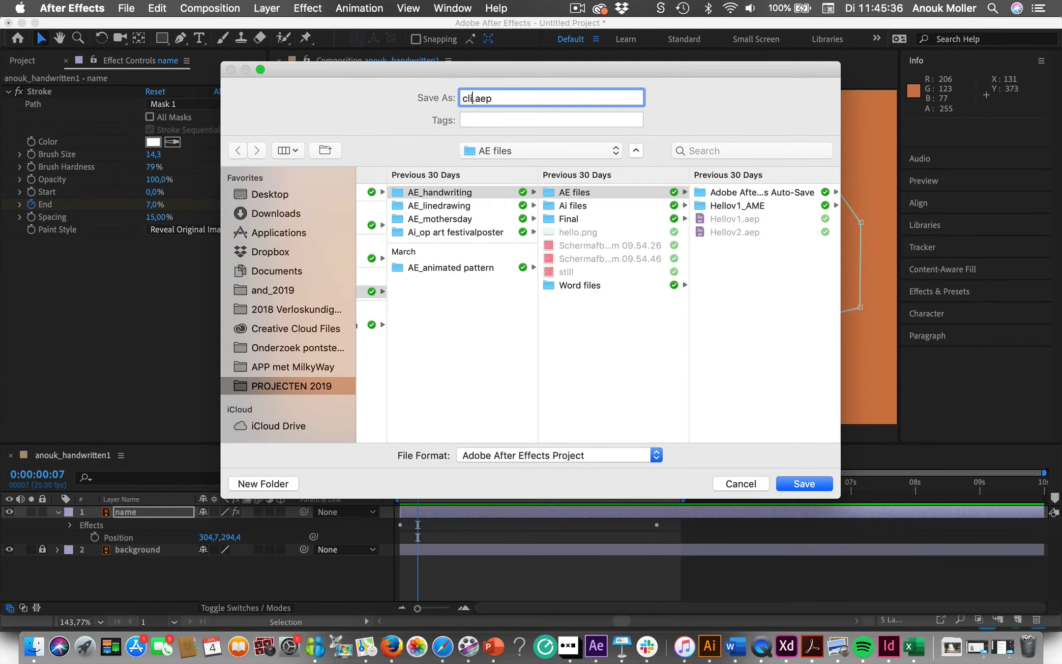
pyautogui.write(' handwritingv1')
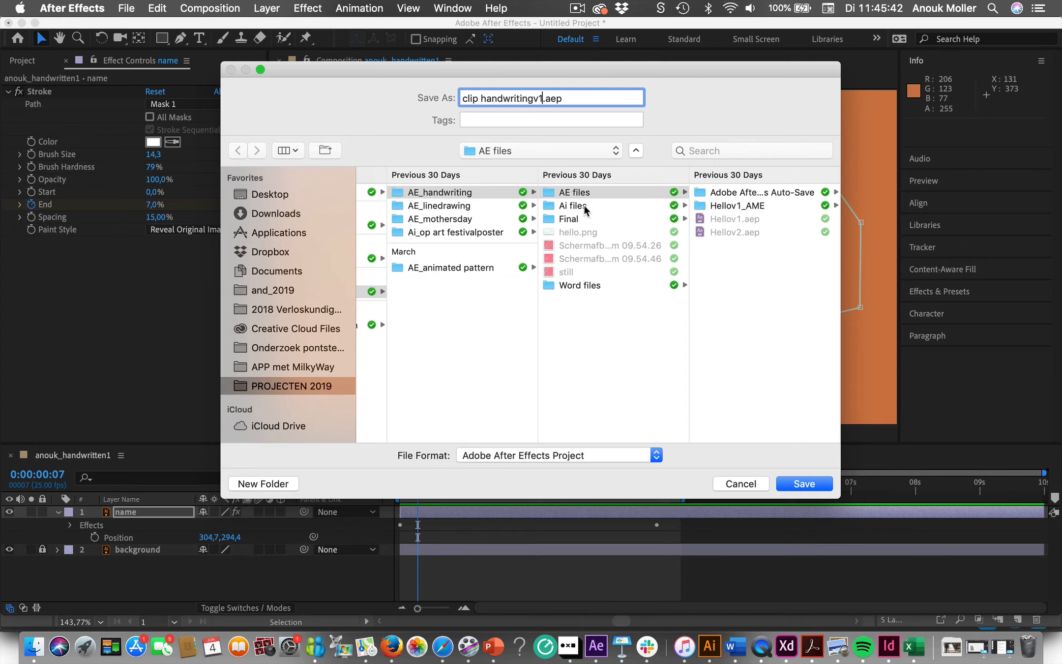
pyautogui.click(575, 192)
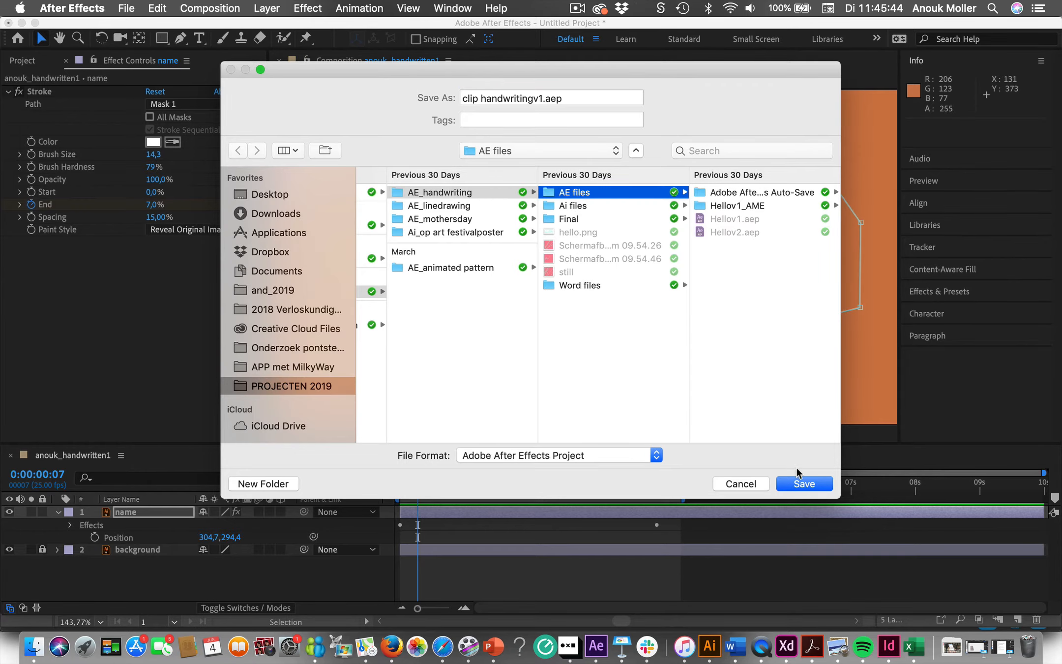
pyautogui.click(806, 483)
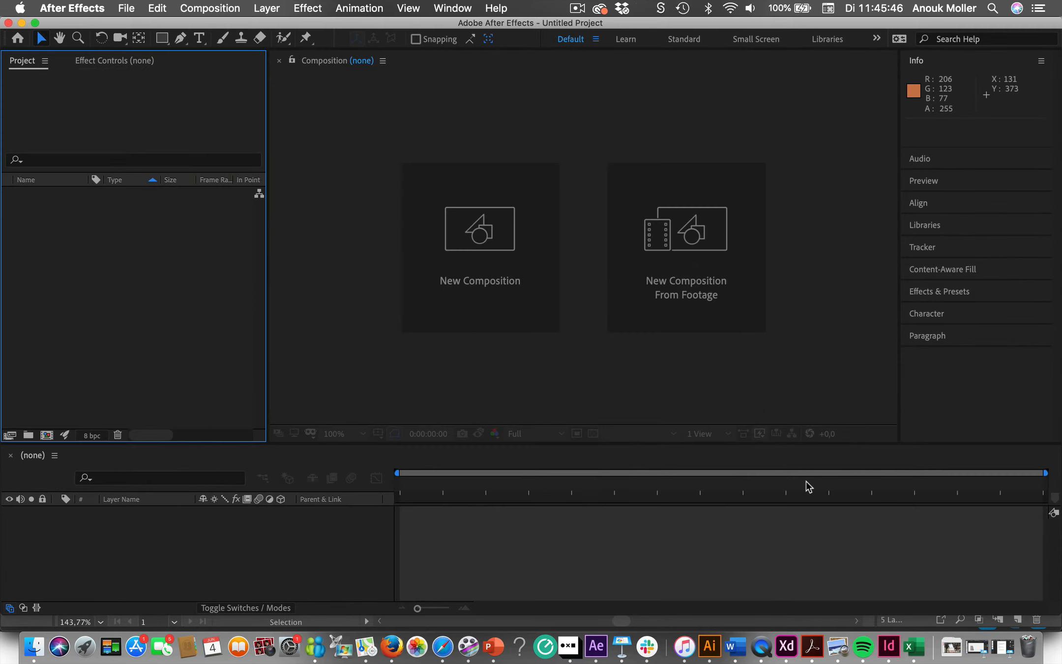
# Import anouk_handwritten2.ai as Composition - Retain Layer Sizes and open the resulting composition
pyautogui.click(700, 273)
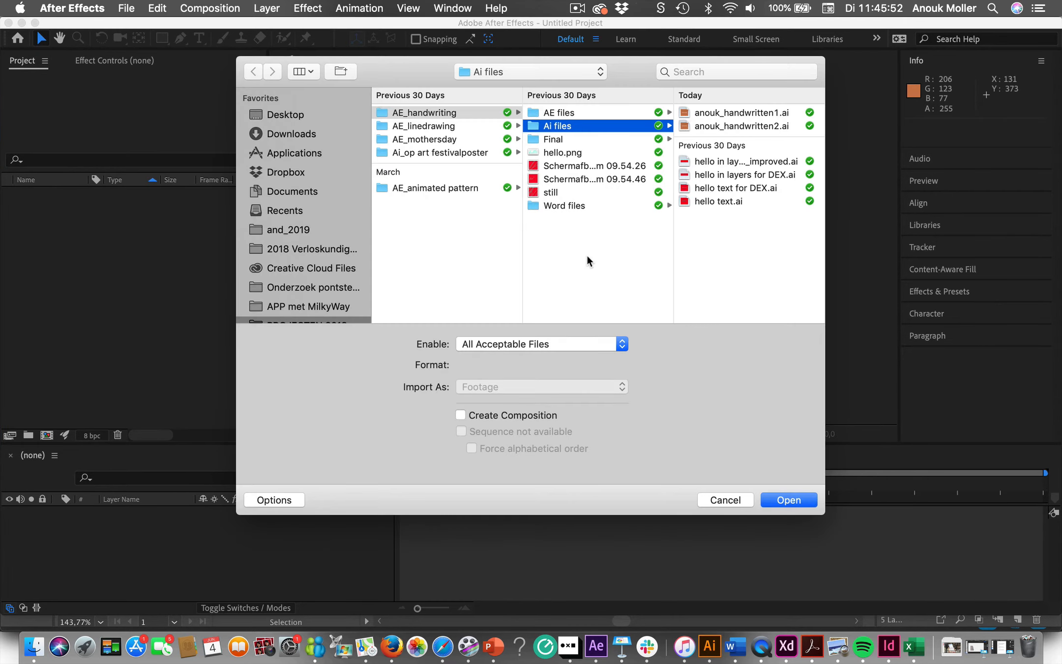
pyautogui.click(753, 127)
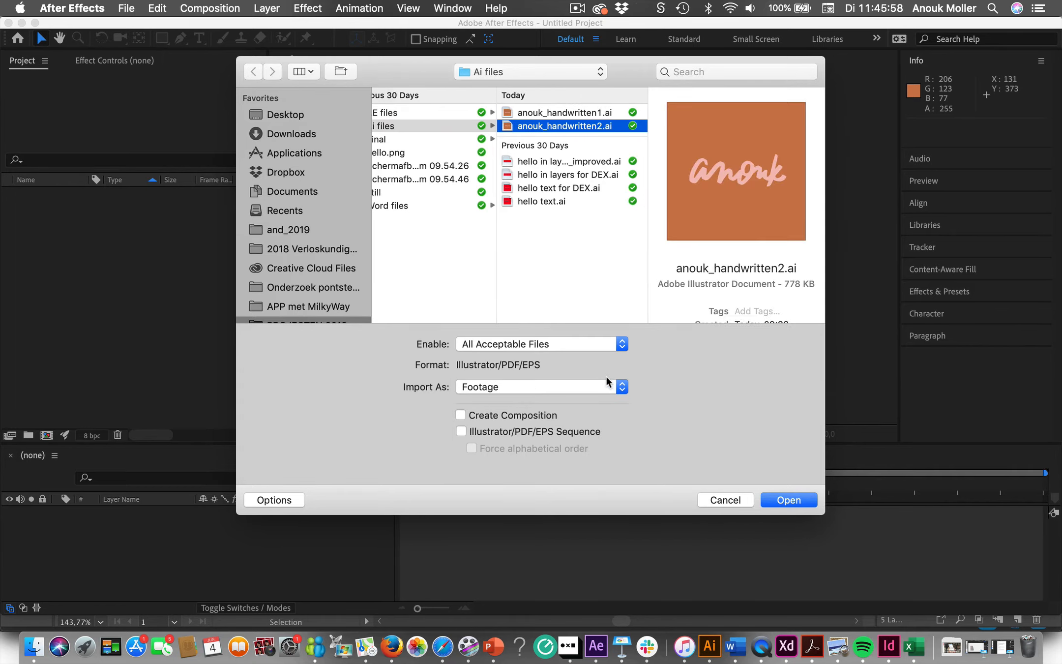
pyautogui.click(623, 388)
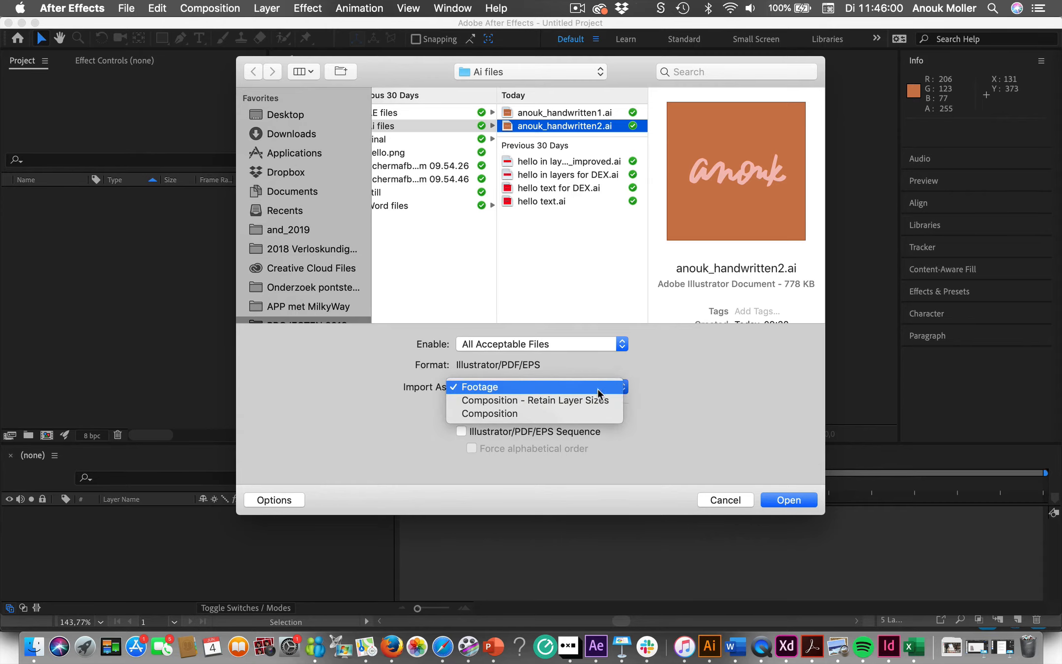
pyautogui.click(581, 400)
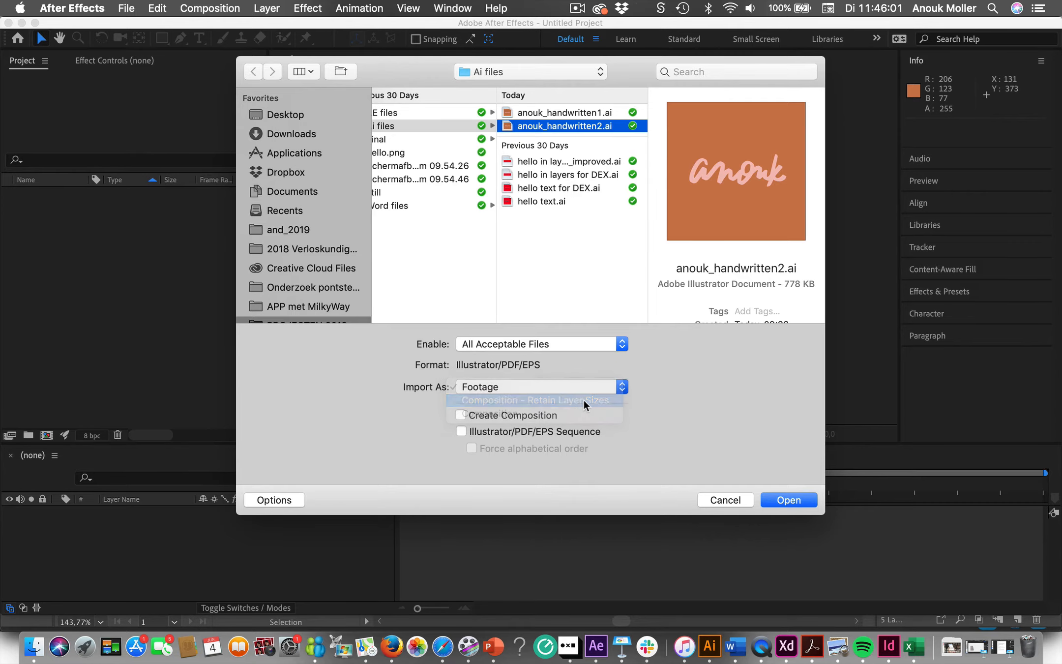
pyautogui.click(789, 500)
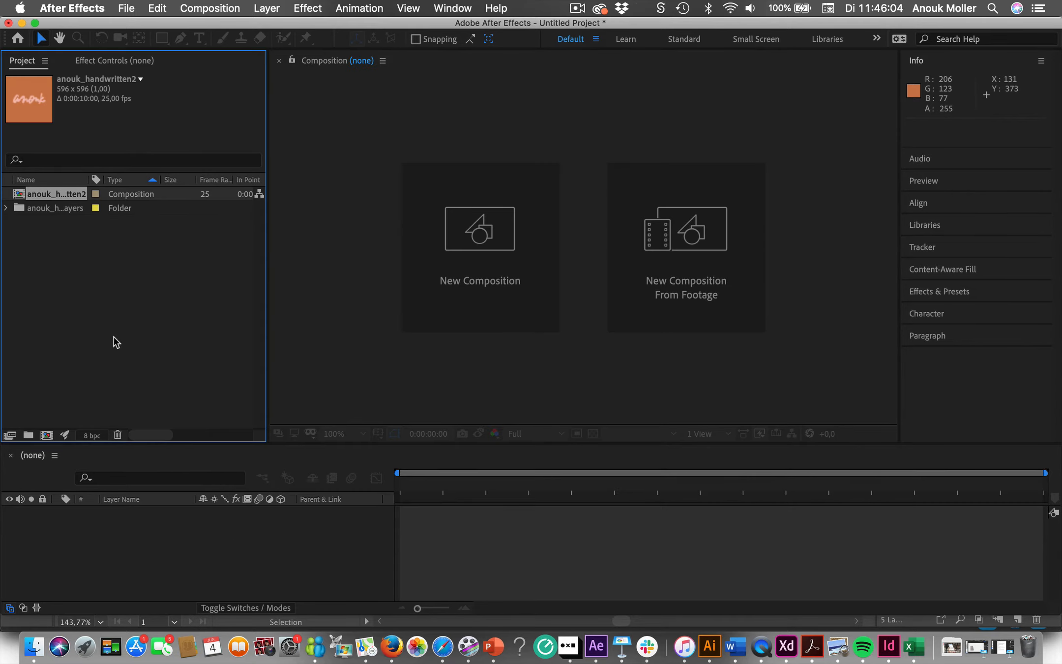
pyautogui.doubleClick(18, 195)
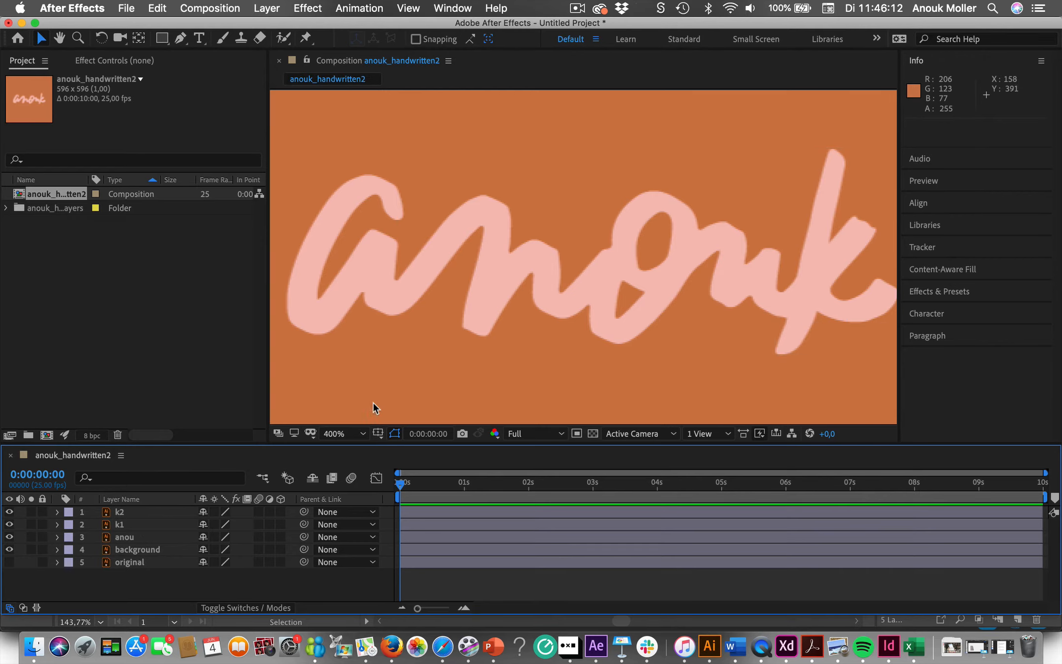
# View the whole composition at 100% and check what the k2, k1 and anou layers each contain
pyautogui.click(346, 434)
pyautogui.click(352, 327)
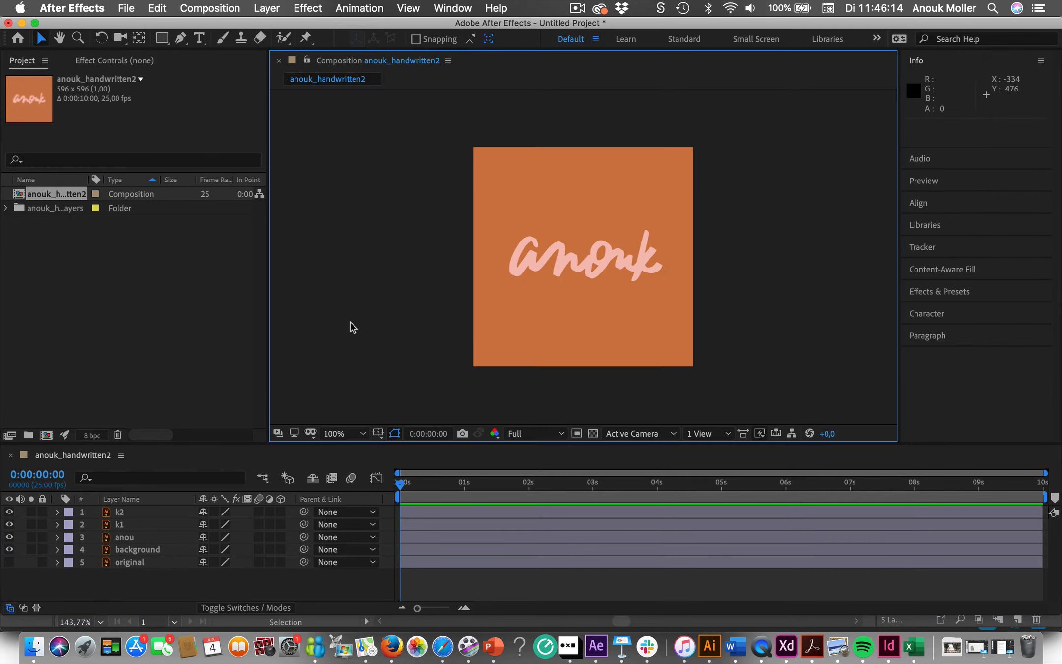
pyautogui.click(123, 515)
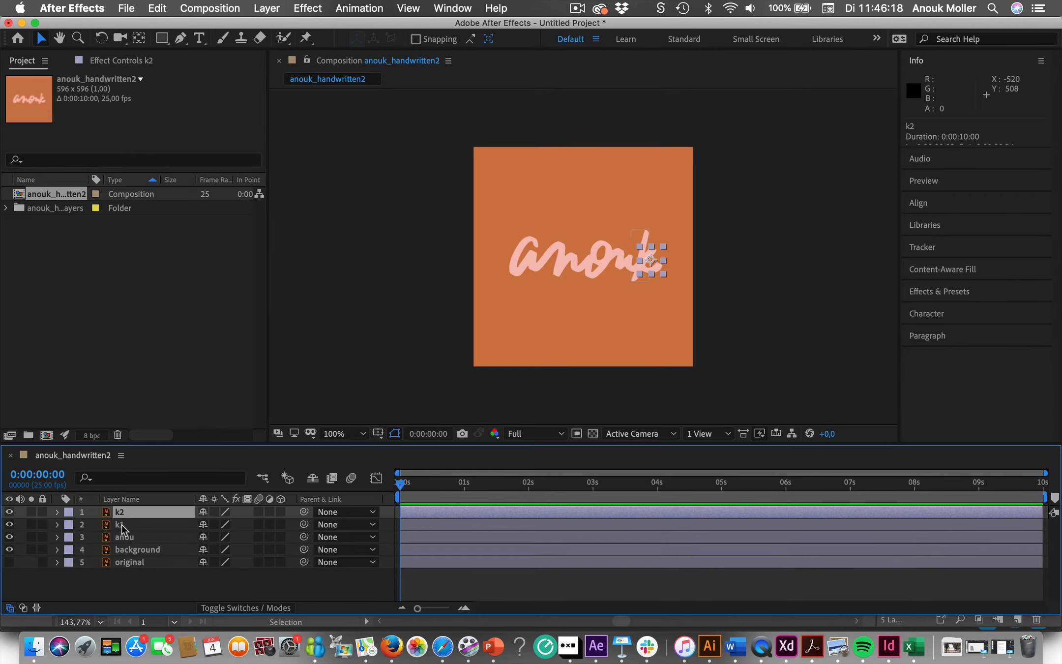
pyautogui.click(122, 525)
pyautogui.click(126, 538)
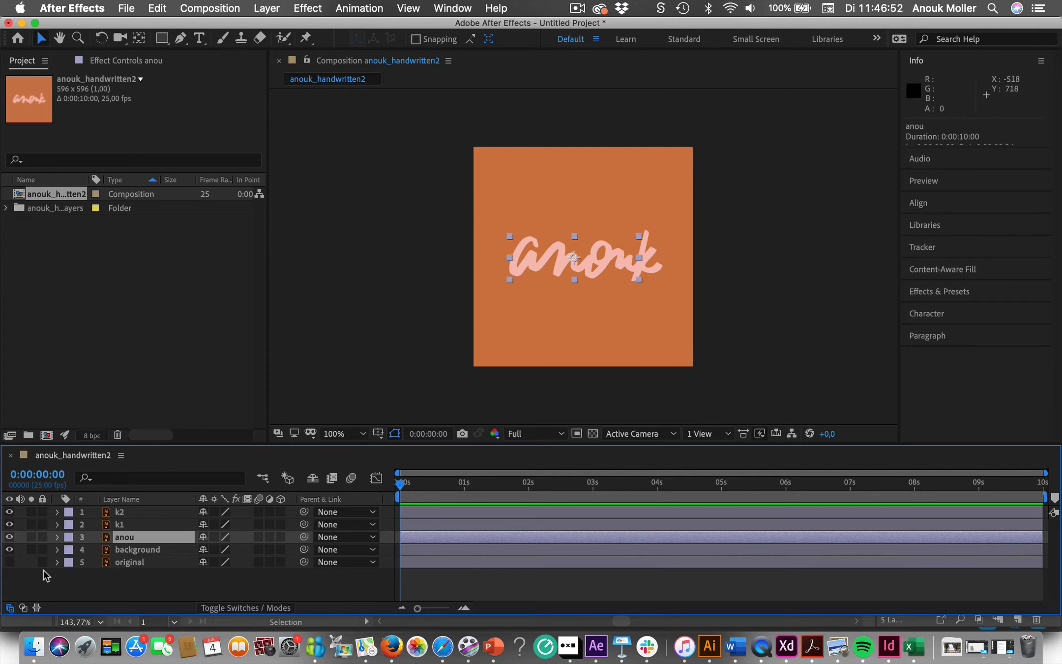
# Delete the original layer and lock the background layer
pyautogui.click(124, 565)
pyautogui.press('Delete')
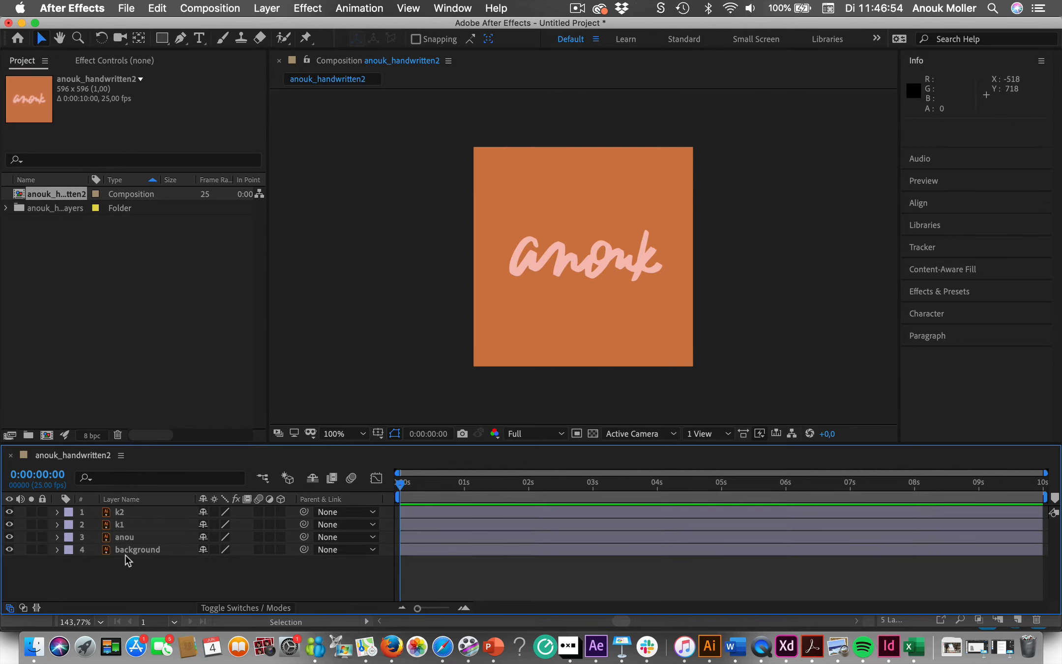
pyautogui.click(130, 552)
pyautogui.click(43, 549)
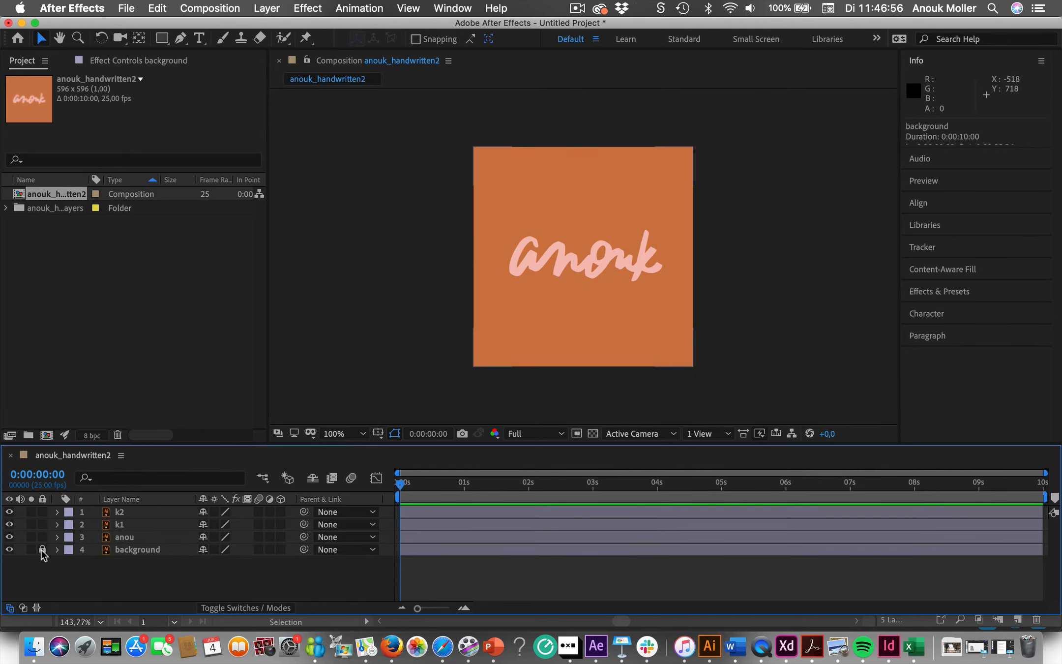
# Start a Pen tool mask on the anou layer, tracing the centre of the letter a from its upper tip to its lower exit curve
pyautogui.click(135, 538)
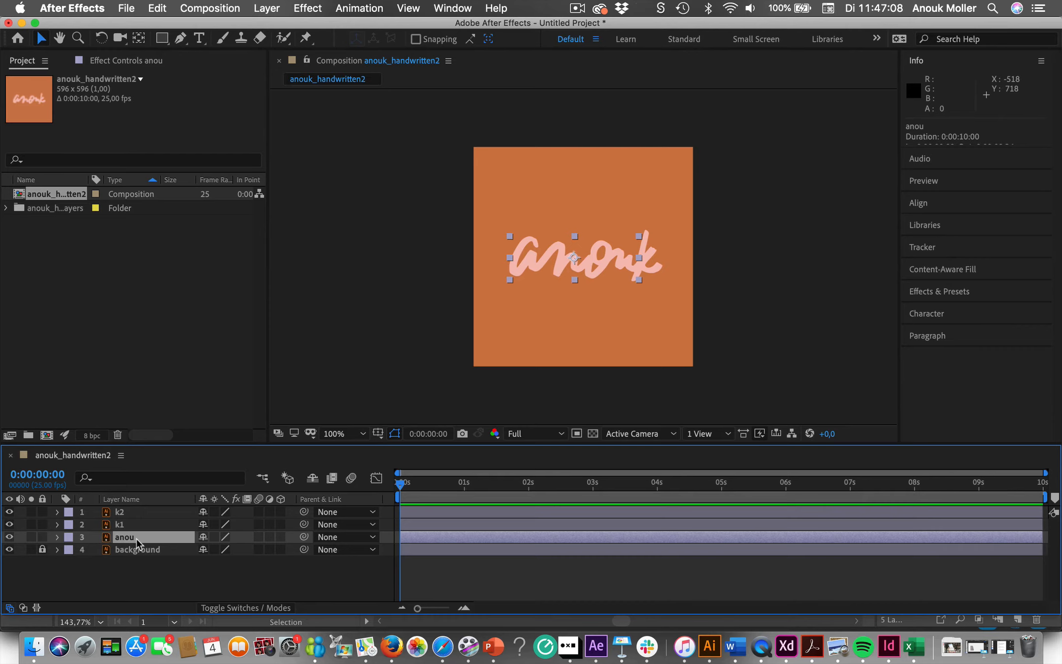
pyautogui.click(181, 38)
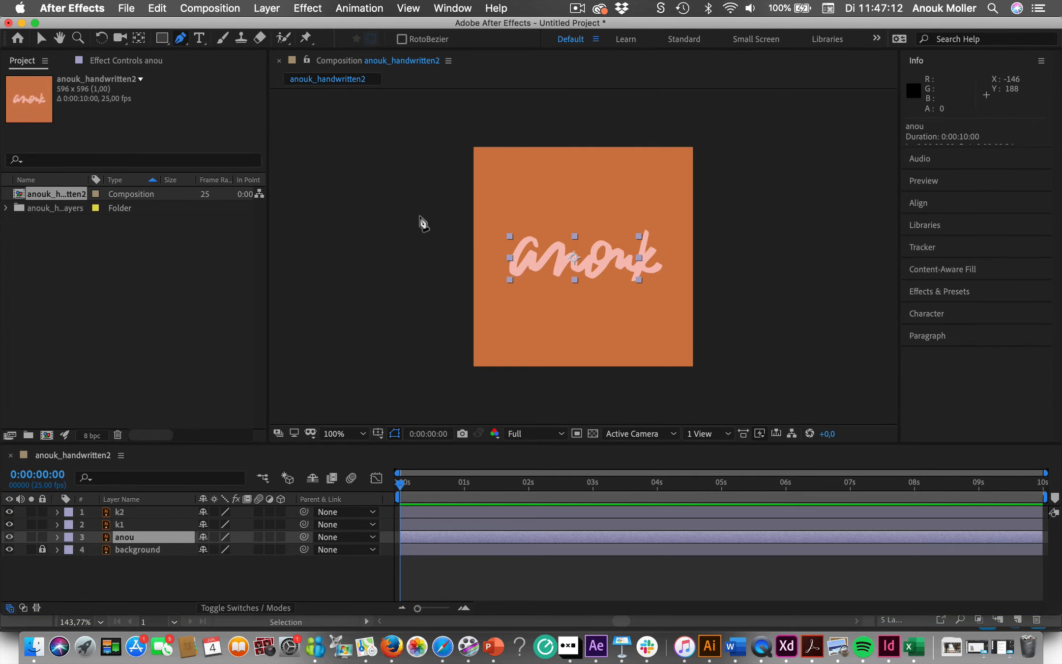
pyautogui.scroll(4, 422, 223)
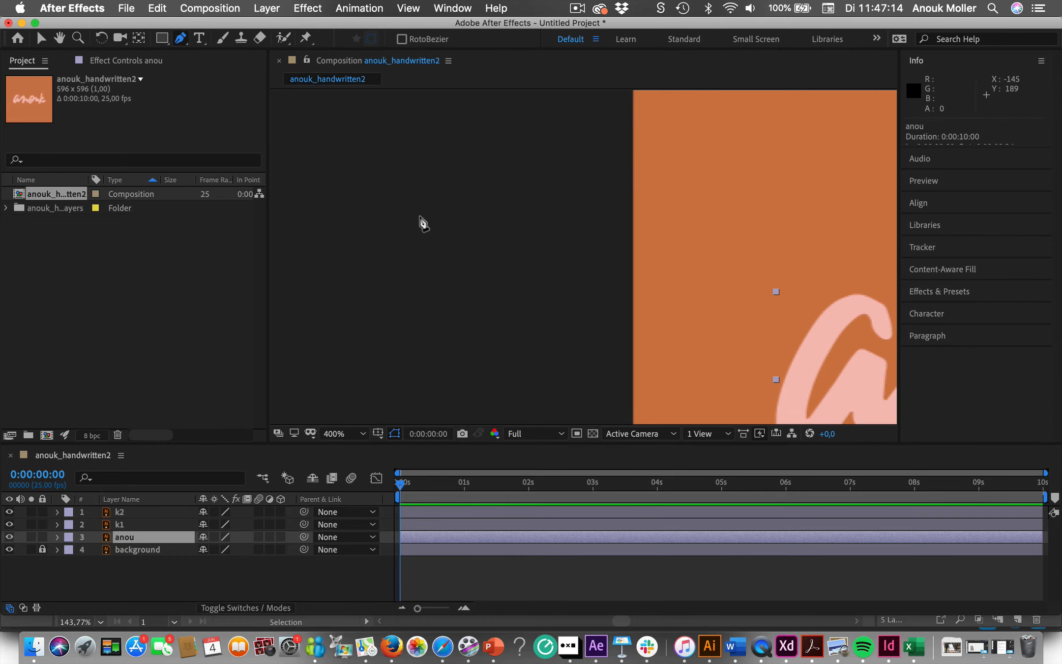
pyautogui.click(59, 38)
pyautogui.moveTo(892, 309)
pyautogui.mouseDown()
pyautogui.moveTo(565, 207)
pyautogui.moveTo(389, 200)
pyautogui.mouseUp()
pyautogui.click(180, 39)
pyautogui.click(426, 230)
pyautogui.moveTo(352, 249); pyautogui.dragTo(338, 274)
pyautogui.moveTo(341, 335); pyautogui.dragTo(359, 340)
pyautogui.click(404, 255)
pyautogui.click(414, 258)
pyautogui.click(417, 314)
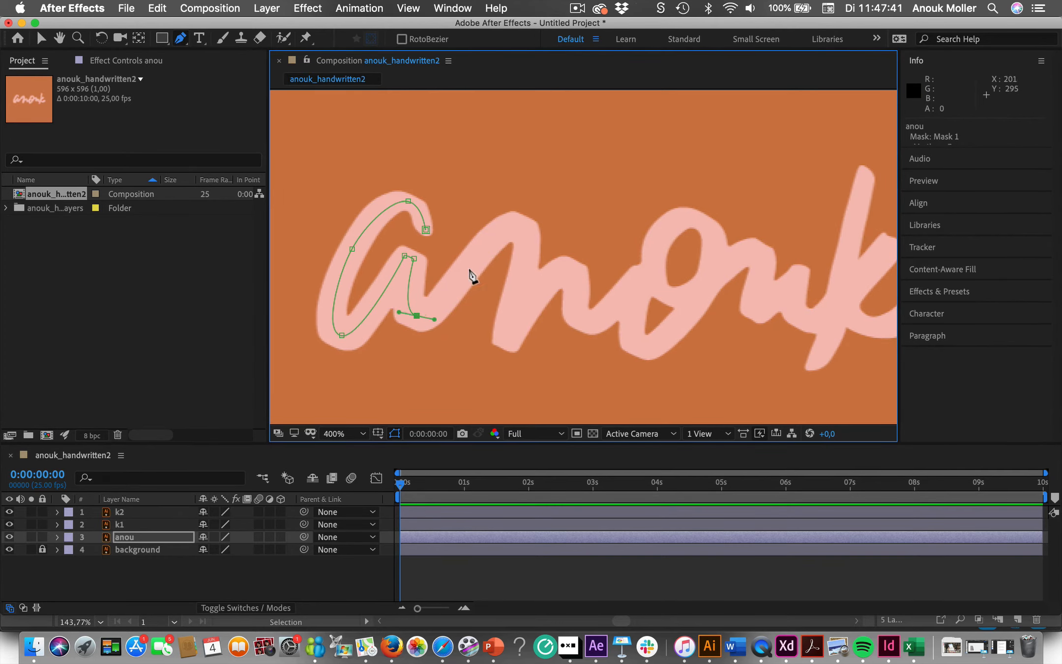
# Continue the mask path along the centre of the letter n up to where it joins the o
pyautogui.click(467, 267)
pyautogui.click(517, 227)
pyautogui.click(509, 338)
pyautogui.click(568, 269)
pyautogui.click(585, 320)
pyautogui.click(637, 280)
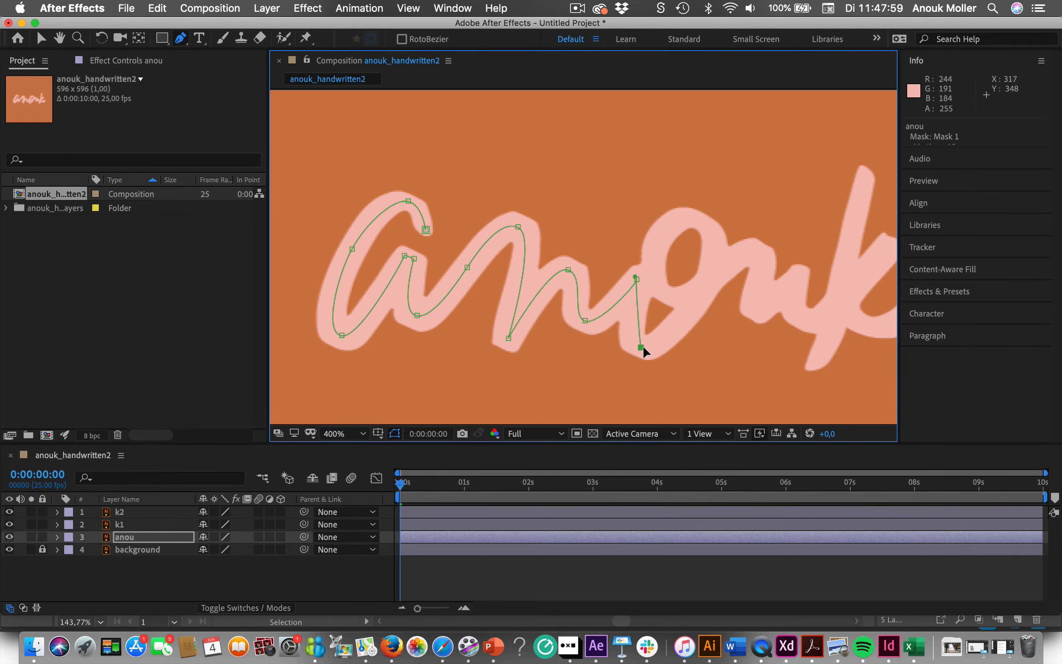
# Continue the anou layer's mask path around the loop of the letter o, following the centre of its stroke
pyautogui.click(641, 347)
pyautogui.click(702, 290)
pyautogui.moveTo(699, 220); pyautogui.dragTo(668, 202)
pyautogui.click(663, 235)
pyautogui.click(665, 292)
# Extend the mask path along the centre of the letter u, ending just past its exit stroke over the k stem
pyautogui.click(757, 250)
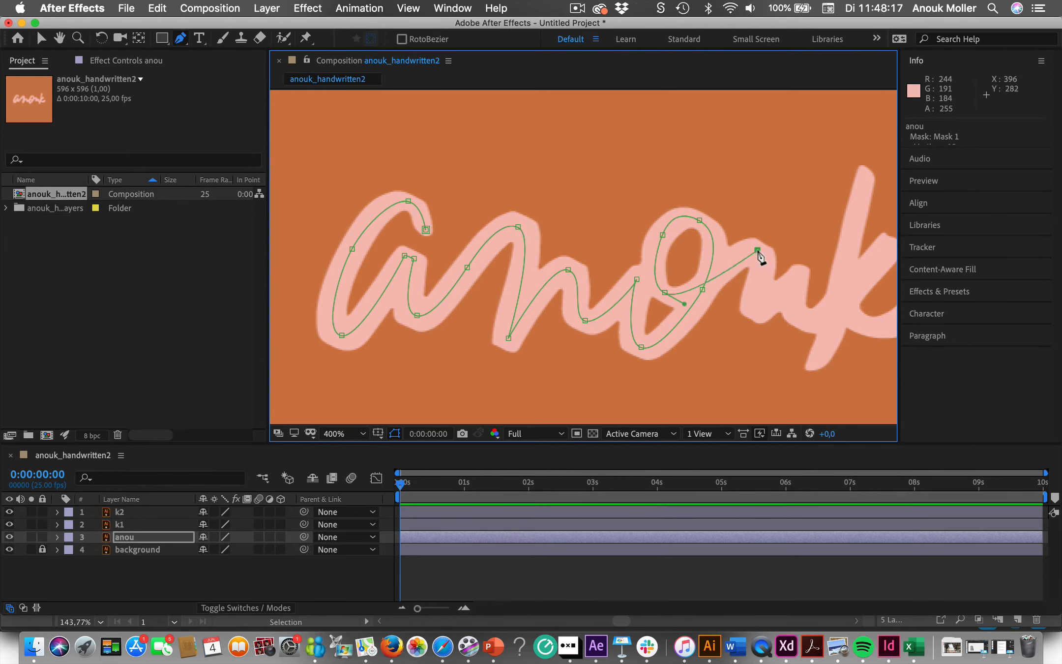
pyautogui.click(755, 311)
pyautogui.click(797, 276)
pyautogui.moveTo(803, 319); pyautogui.dragTo(814, 329)
pyautogui.click(841, 297)
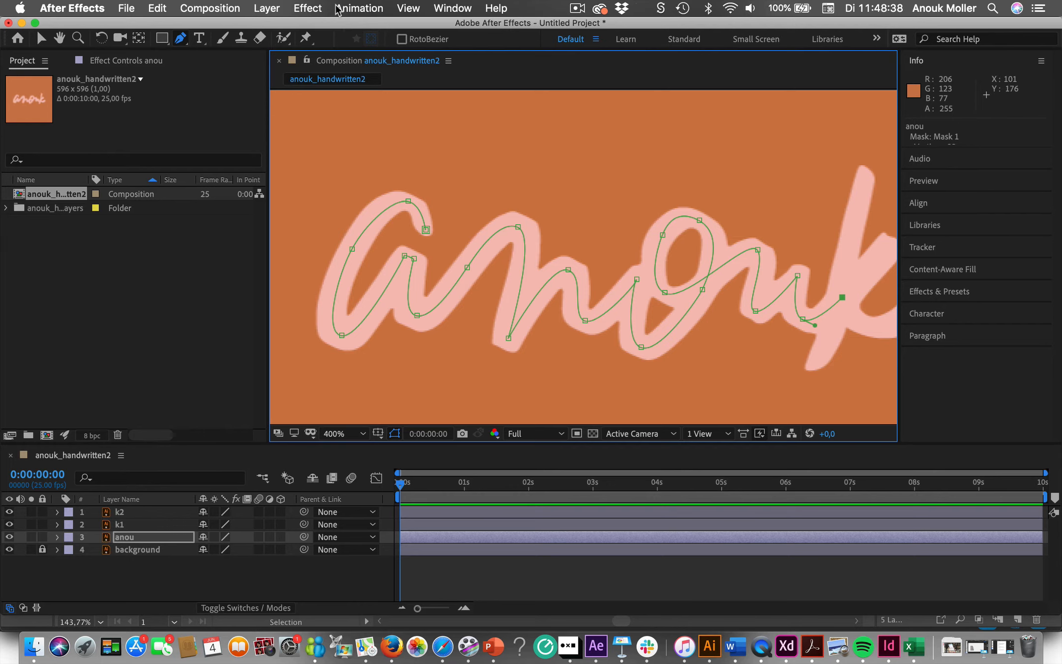
# Apply a Stroke effect to the anou layer with brush size 12.4 and the Reveal Original Image paint style
pyautogui.click(308, 9)
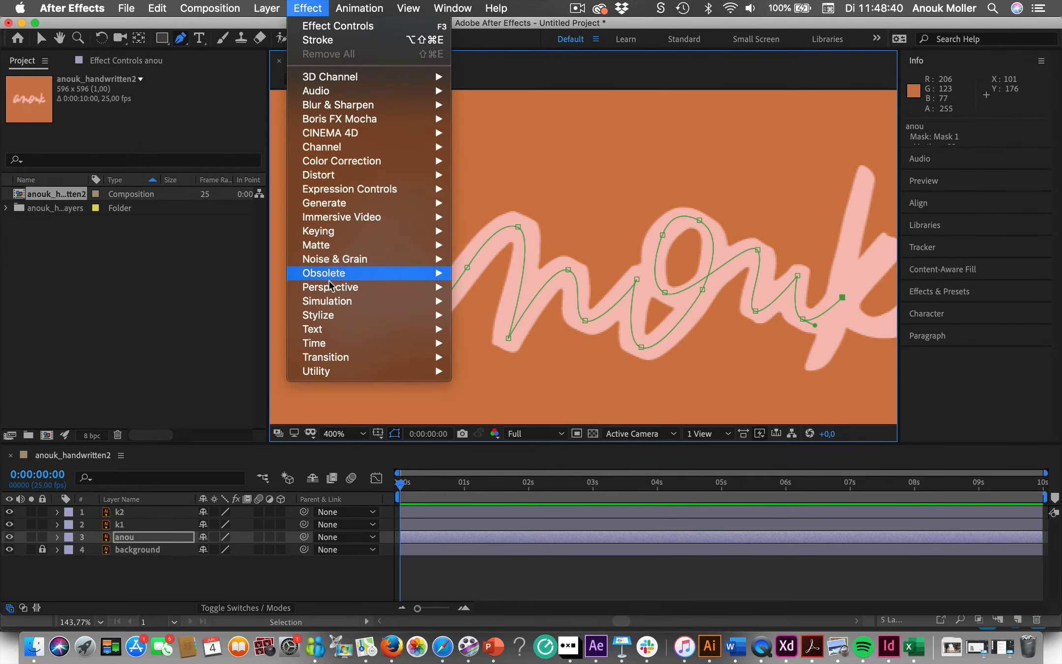
pyautogui.moveTo(337, 204)
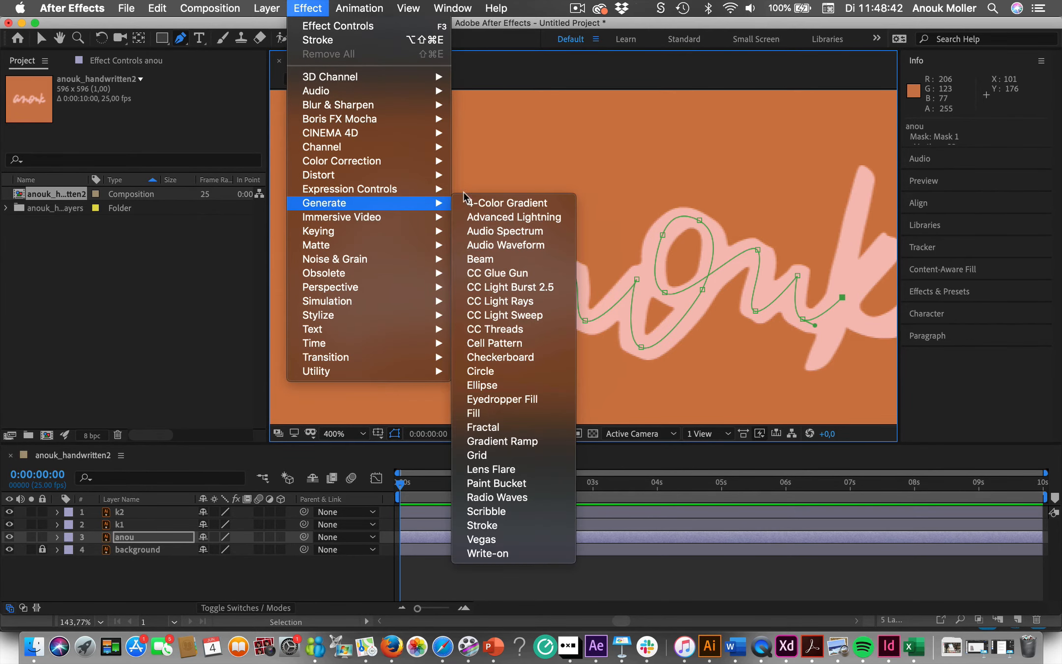
pyautogui.click(482, 525)
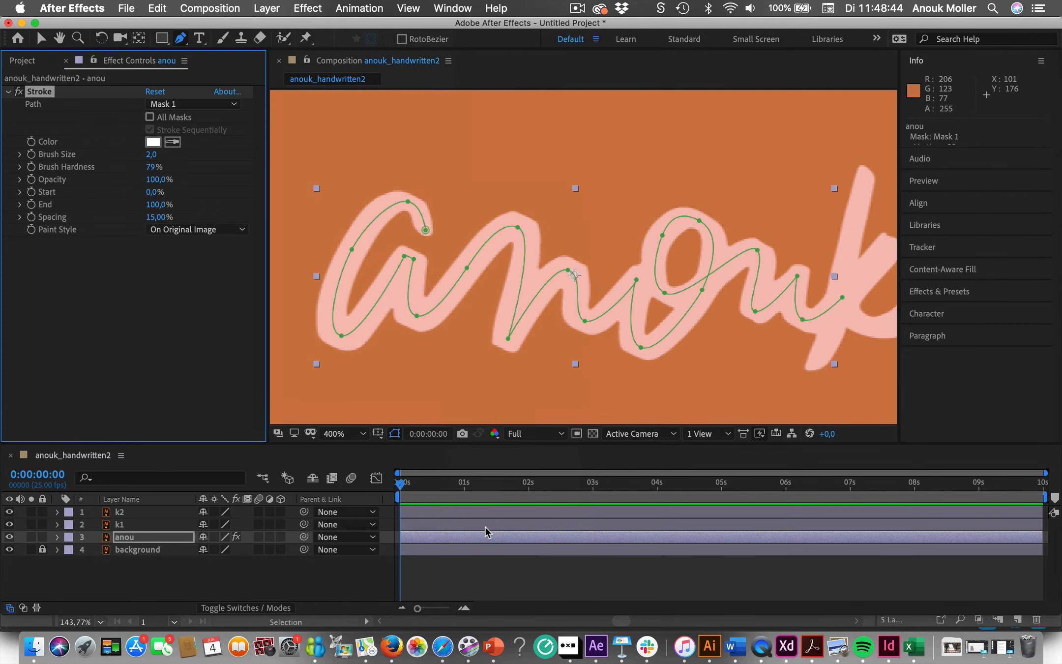
pyautogui.press('v')
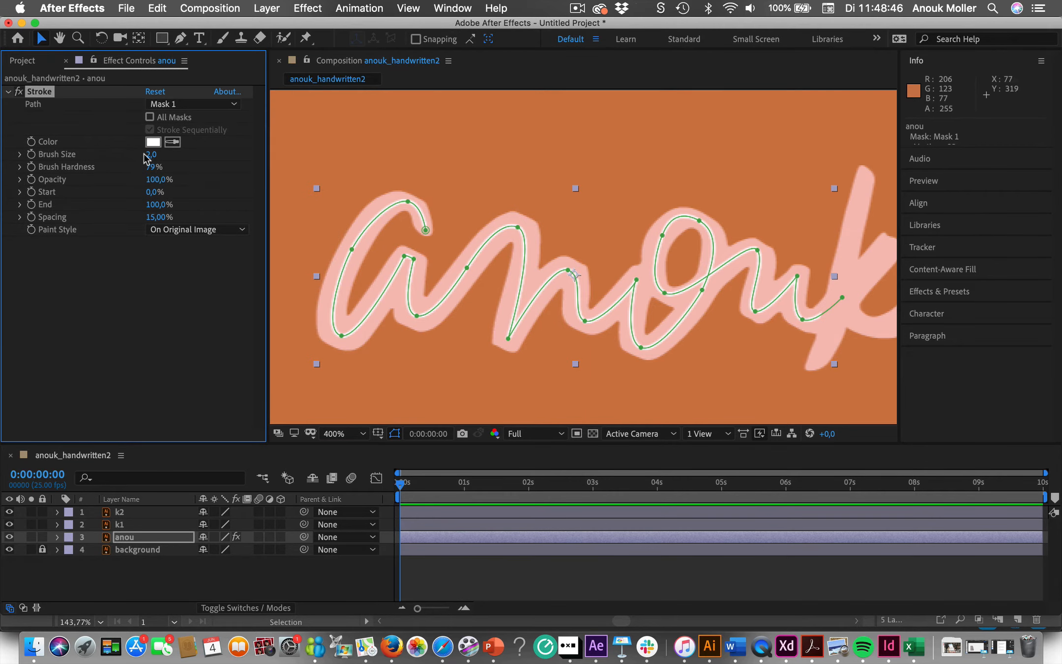
pyautogui.moveTo(150, 155); pyautogui.dragTo(228, 156)
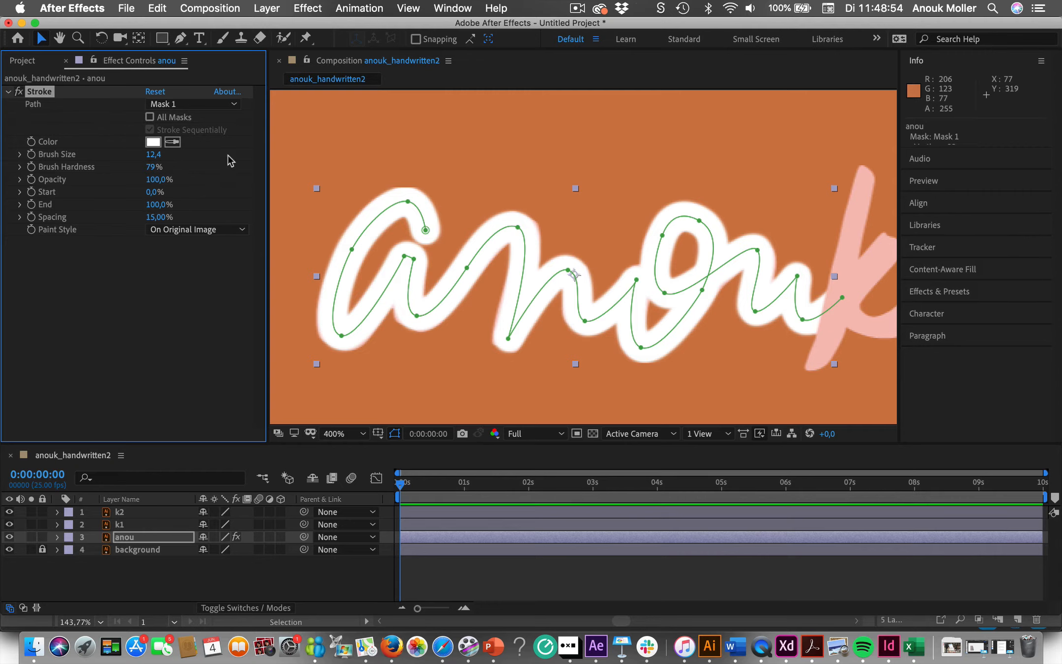
pyautogui.click(242, 229)
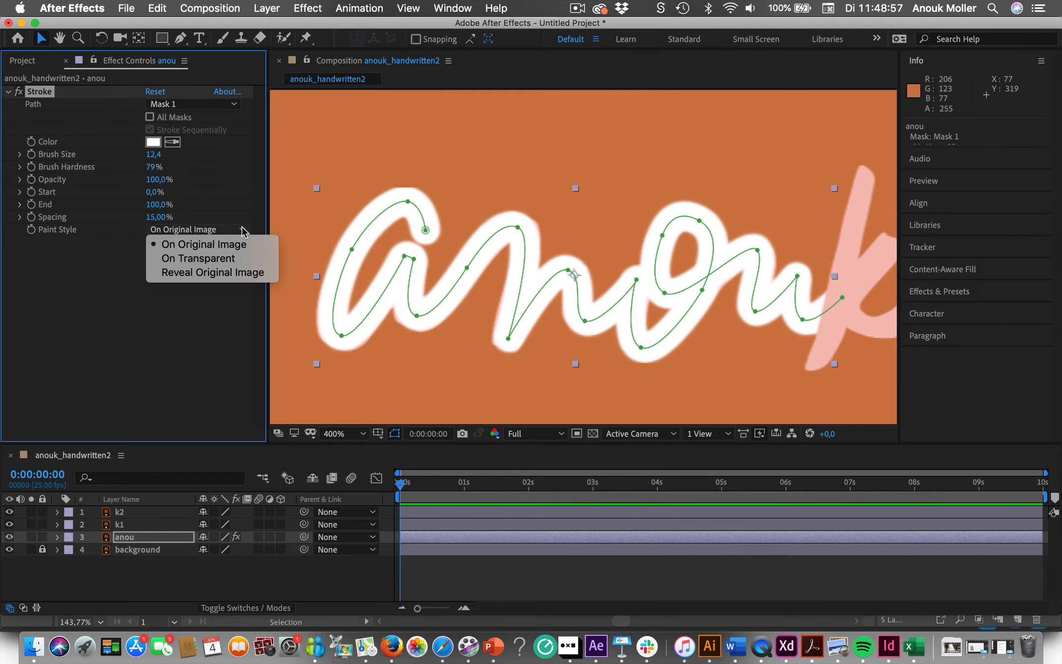
pyautogui.click(220, 275)
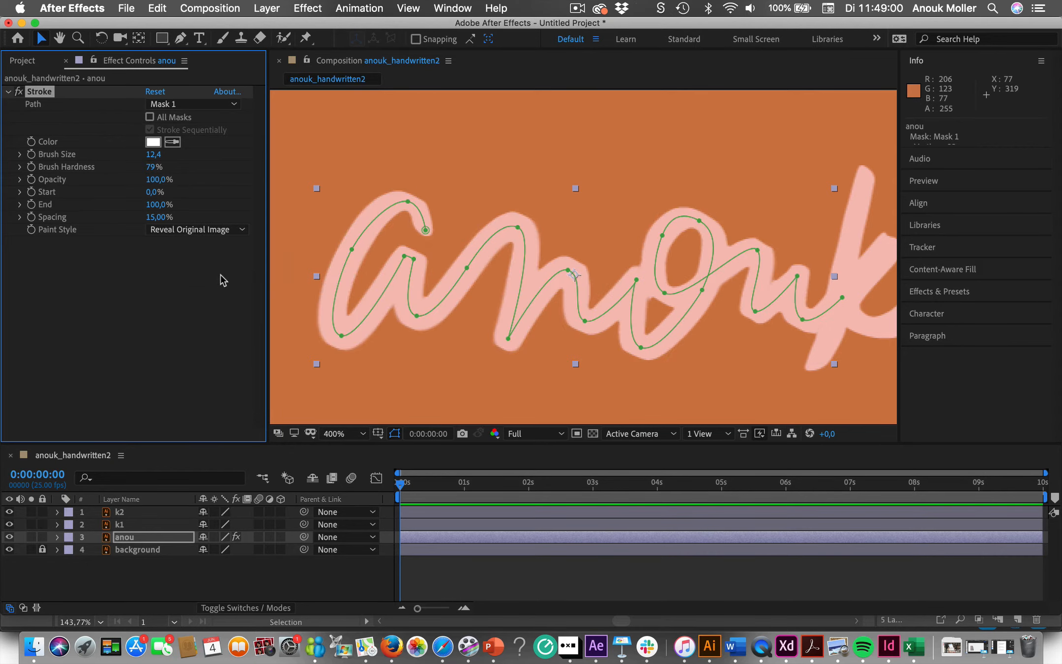
# Set the anou stroke's End to 0% at the start of the composition and enable keyframing for it
pyautogui.click(396, 485)
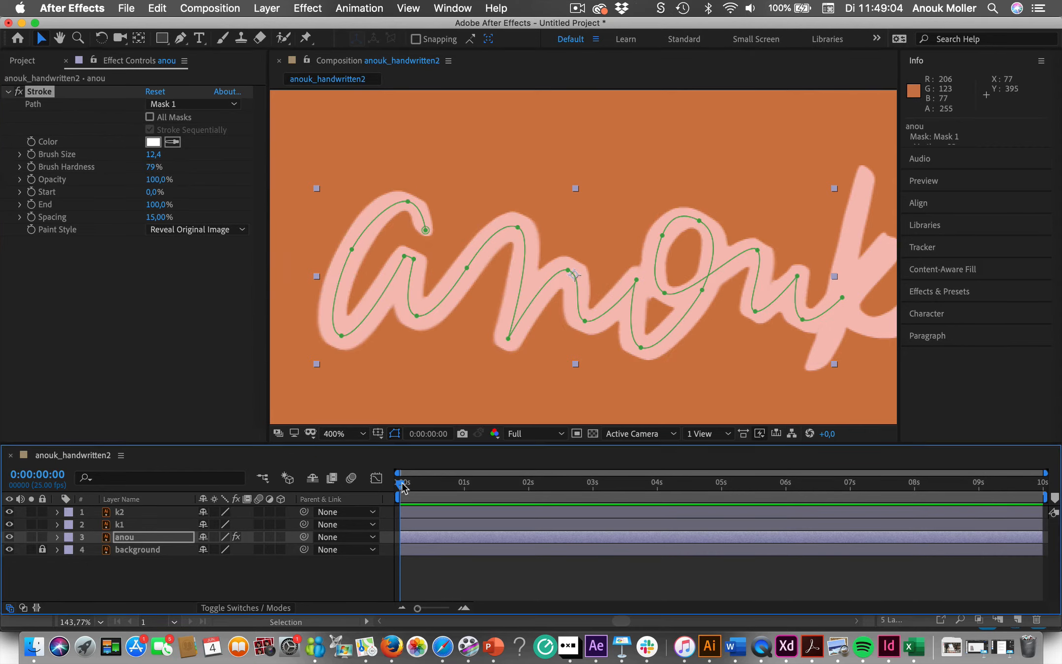
pyautogui.moveTo(402, 483); pyautogui.dragTo(397, 483)
pyautogui.moveTo(158, 205); pyautogui.dragTo(64, 204)
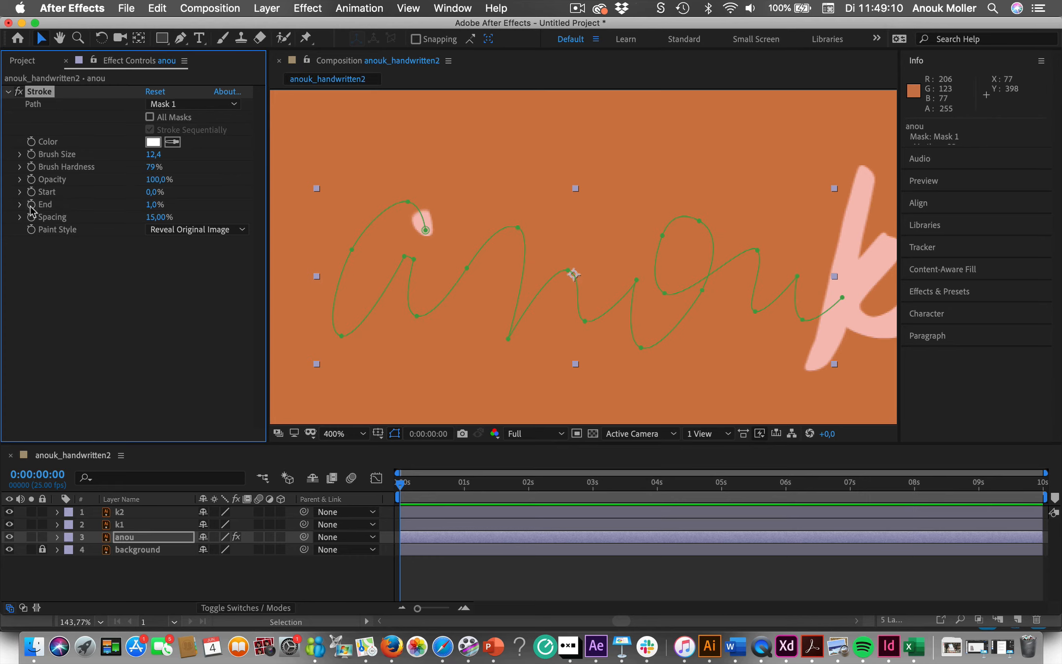
pyautogui.moveTo(152, 205); pyautogui.dragTo(140, 205)
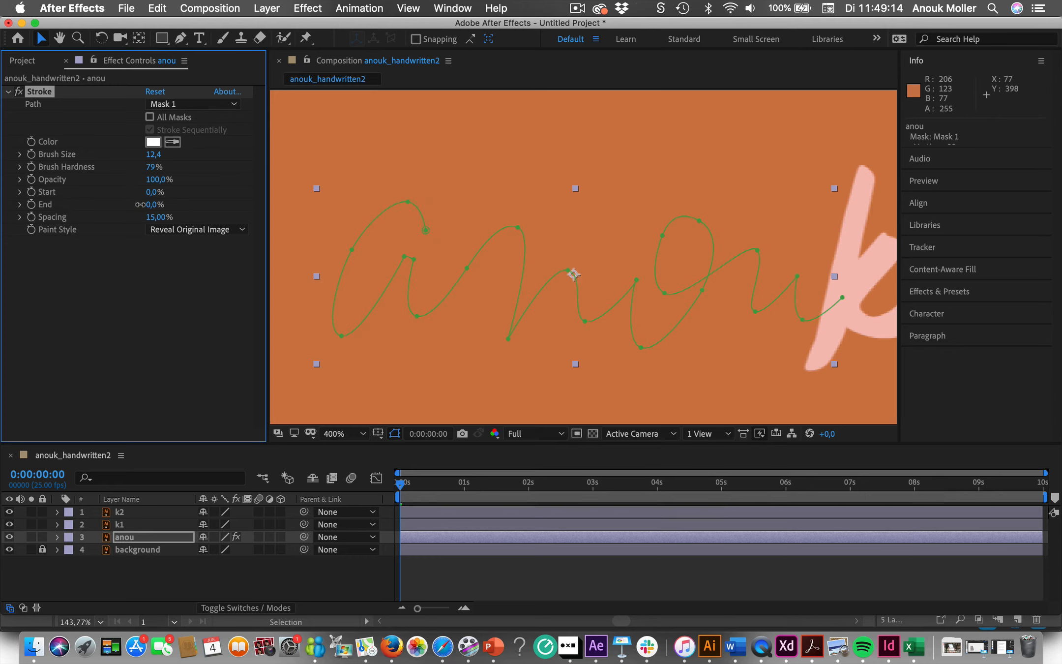
pyautogui.click(31, 203)
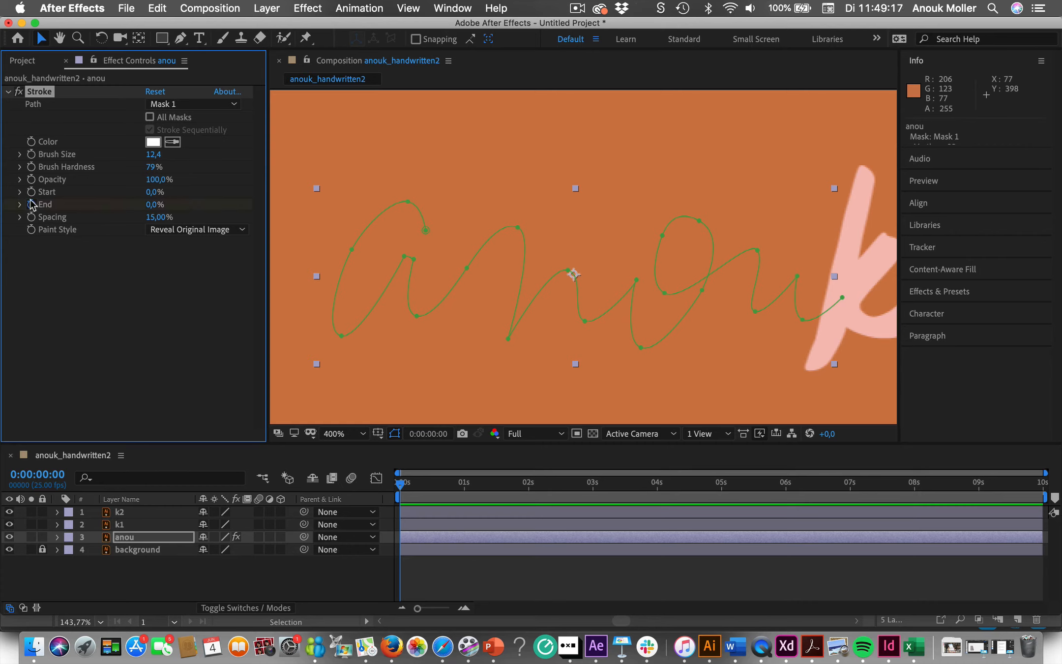
# Keyframe the anou stroke's End at 100% at 0:00:03:00
pyautogui.click(405, 485)
pyautogui.moveTo(405, 486); pyautogui.dragTo(593, 490)
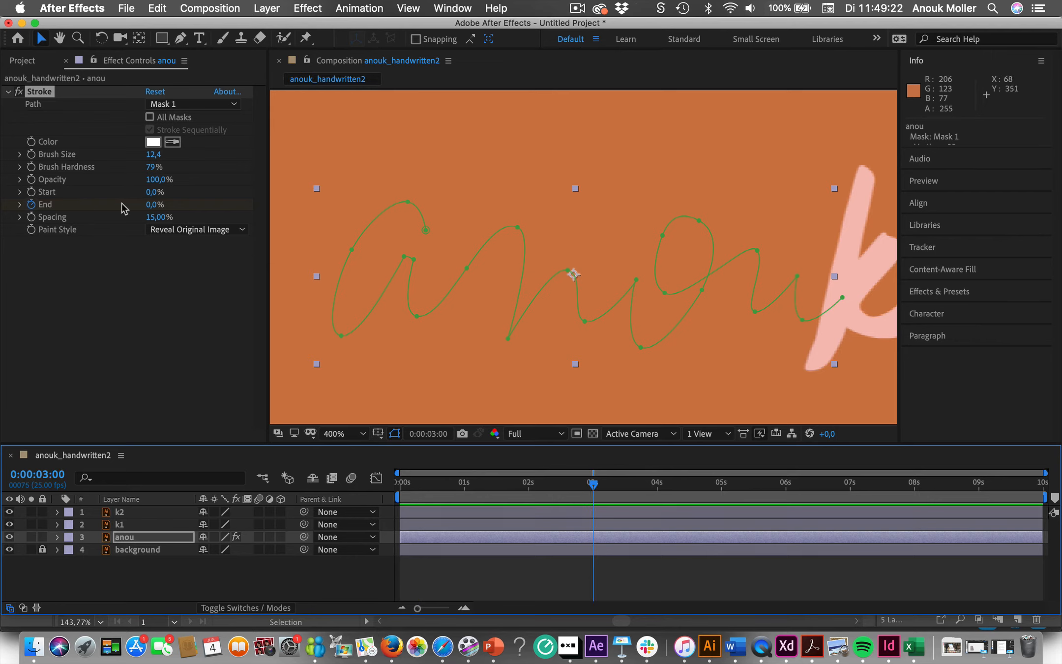
pyautogui.moveTo(155, 204); pyautogui.dragTo(362, 207)
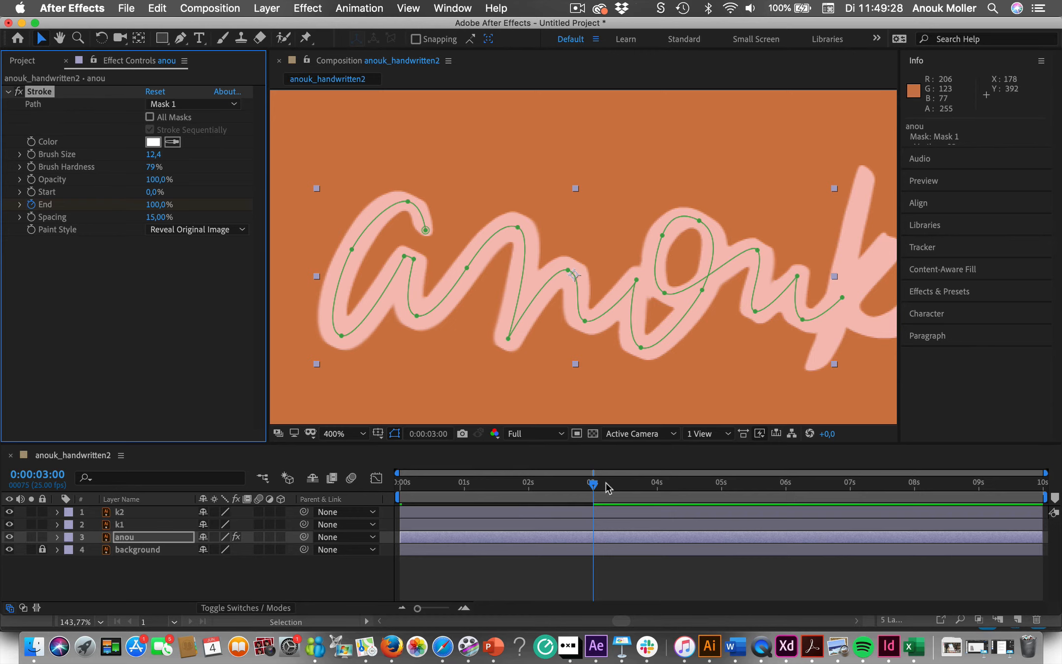
# Hide the k1 and k2 layers and preview the anou write-on animation from the start
pyautogui.click(10, 525)
pyautogui.click(9, 512)
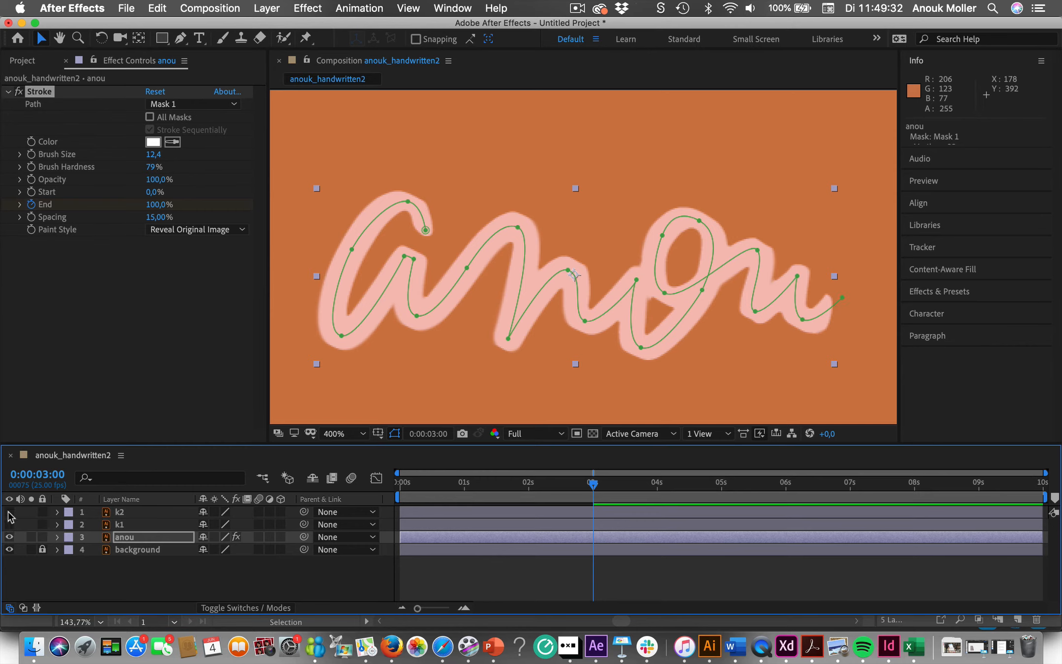
pyautogui.moveTo(594, 486); pyautogui.dragTo(373, 479)
pyautogui.press('space')
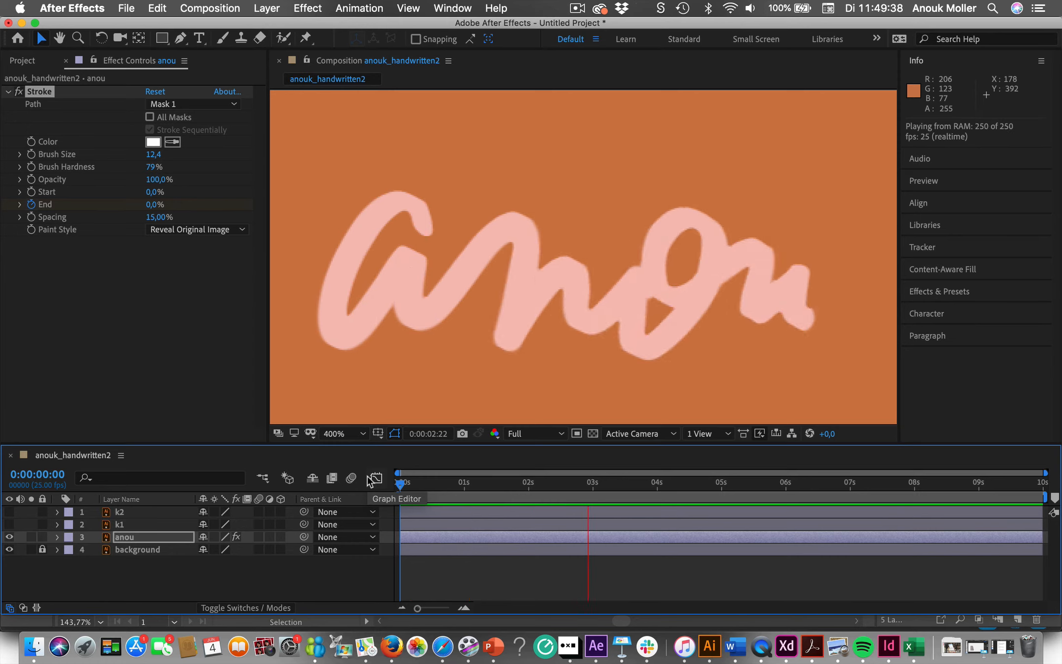
pyautogui.press('space')
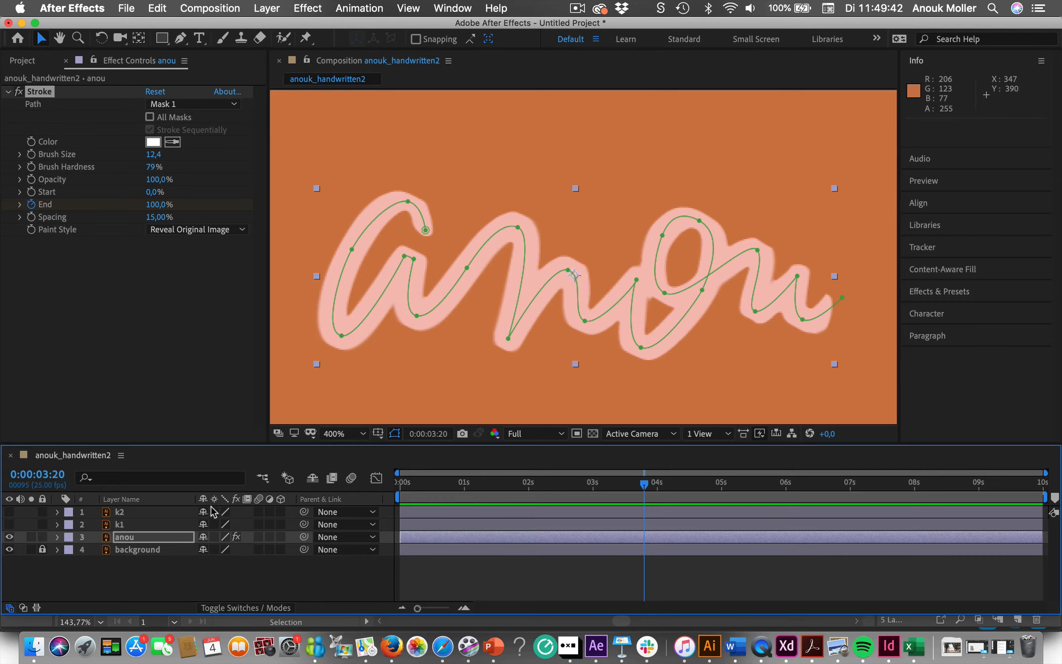
# Make the k1 layer visible again and trim the starts of the k2 and k1 layers to 0:00:03:00
pyautogui.click(133, 525)
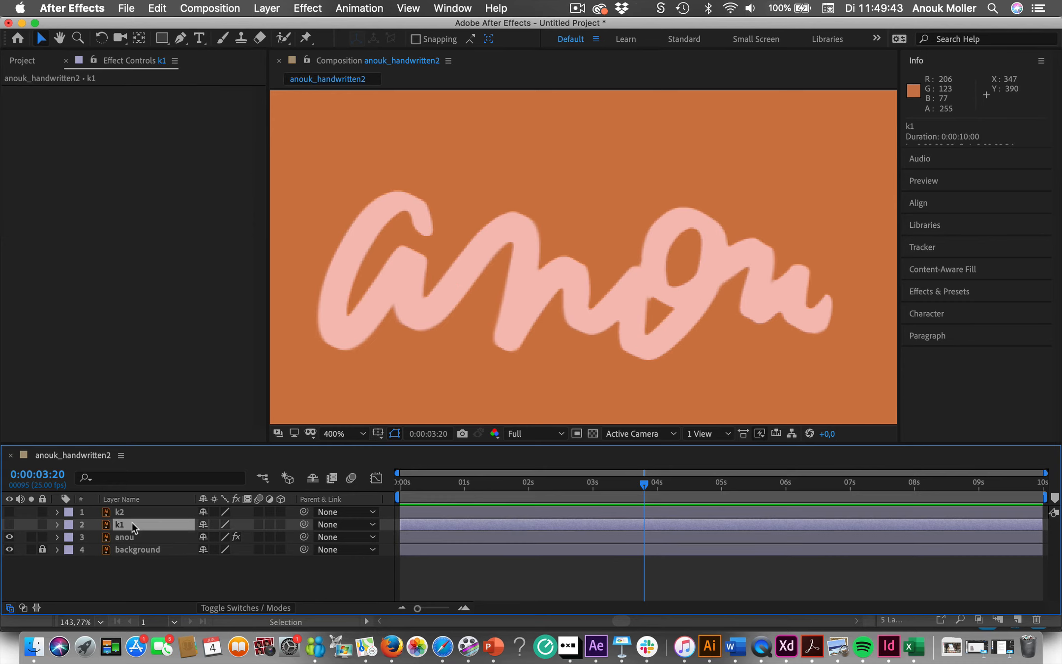
pyautogui.click(10, 525)
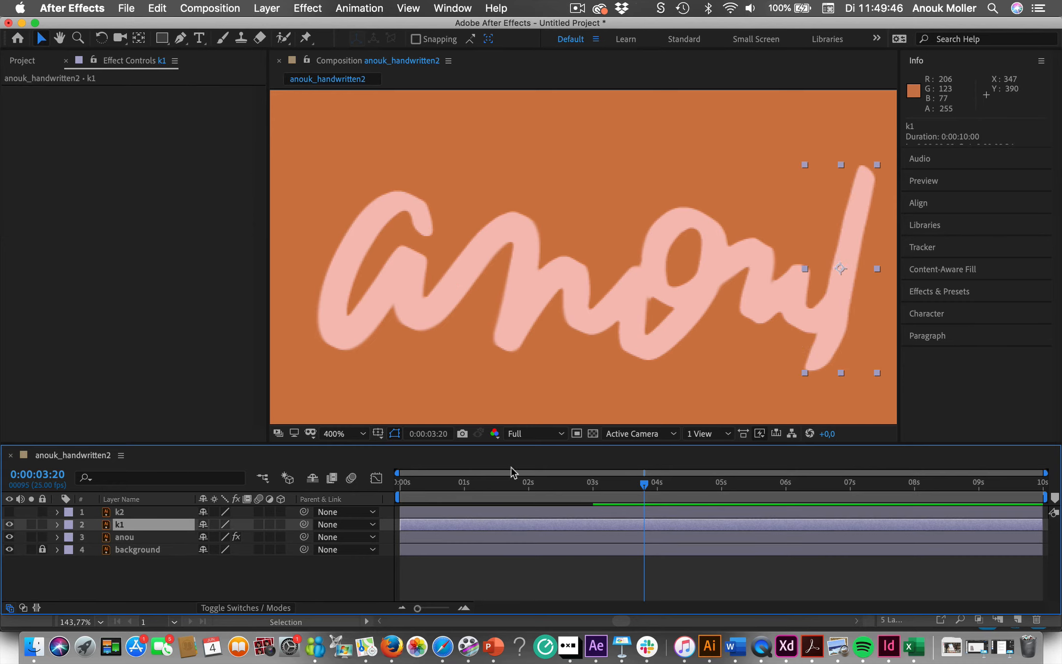
pyautogui.click(514, 512)
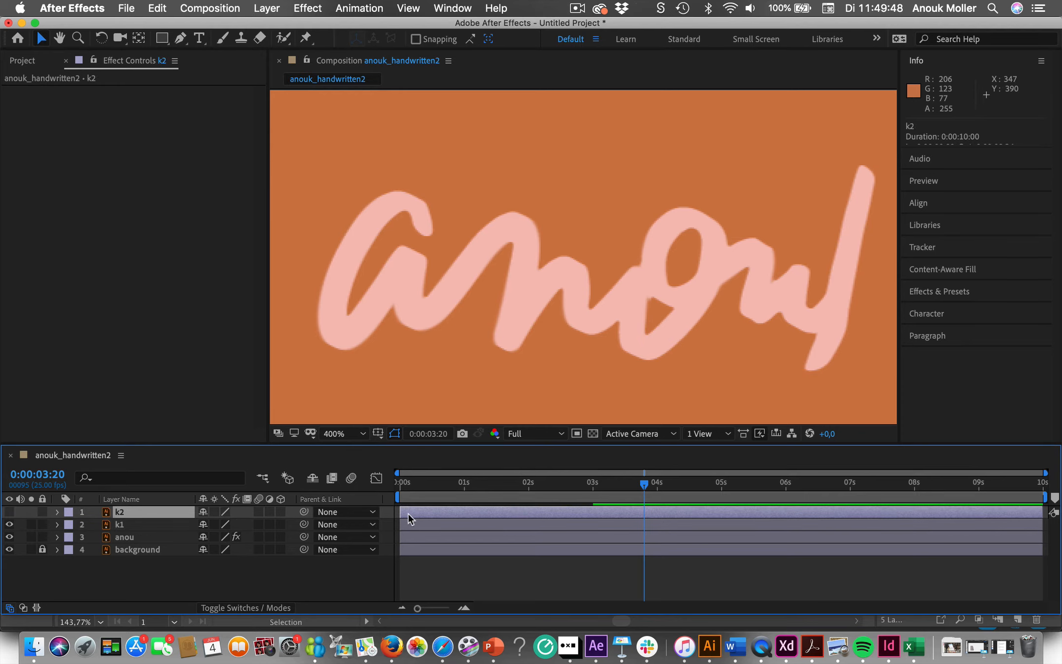
pyautogui.moveTo(400, 512); pyautogui.dragTo(592, 512)
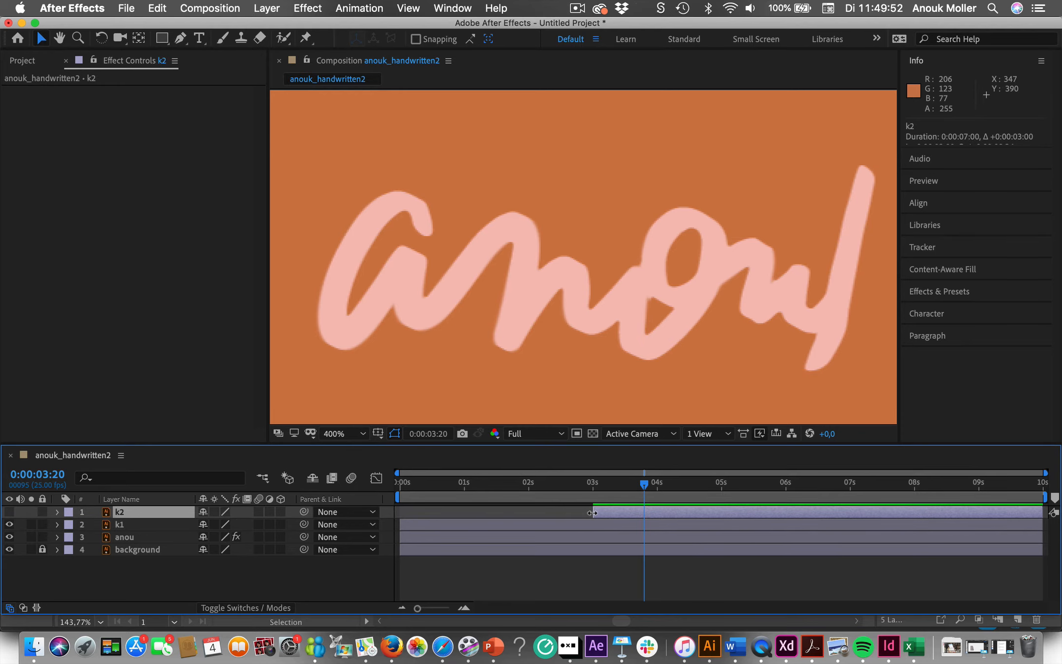
pyautogui.moveTo(638, 484); pyautogui.dragTo(594, 490)
pyautogui.click(619, 525)
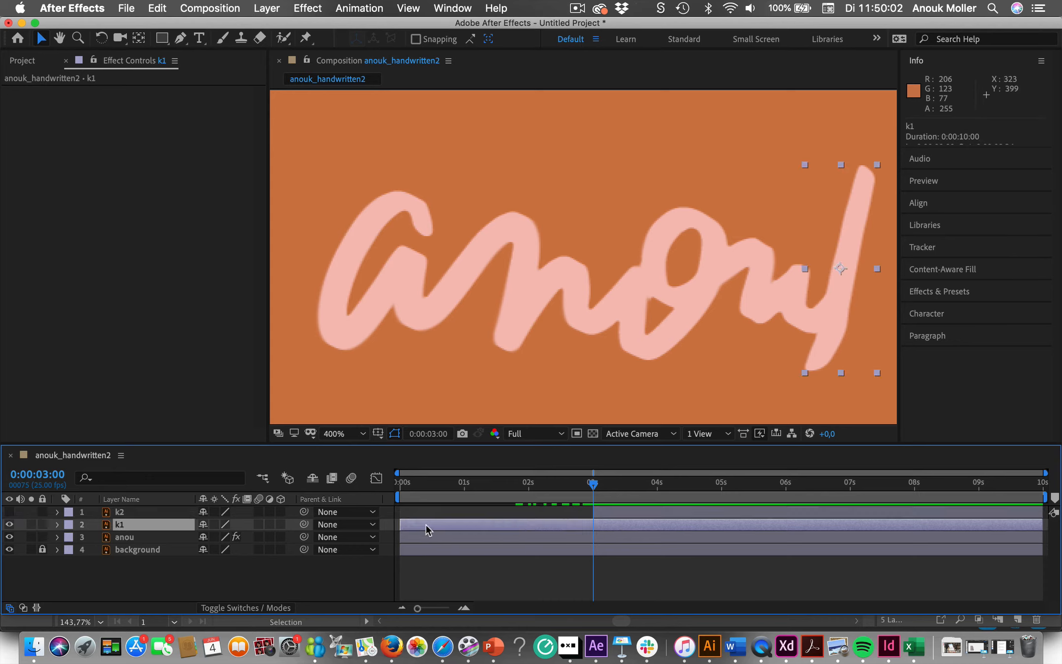
pyautogui.moveTo(401, 525); pyautogui.dragTo(592, 524)
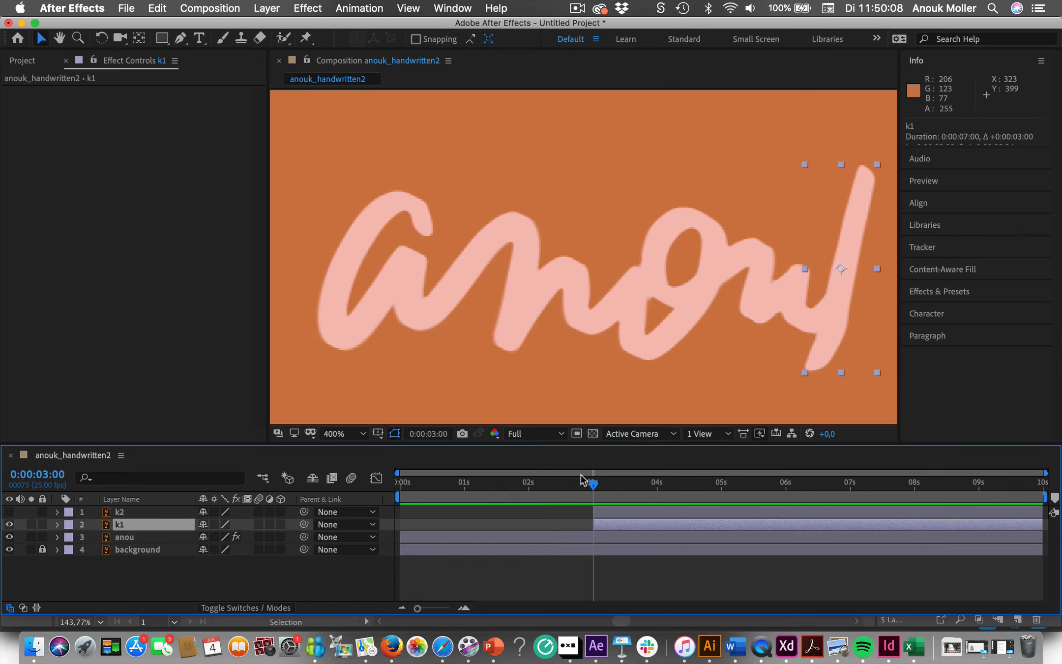
pyautogui.moveTo(594, 488)
pyautogui.mouseDown()
pyautogui.moveTo(477, 492)
pyautogui.moveTo(592, 491)
pyautogui.mouseUp()
# Draw a Pen tool mask on the k1 layer along the k's stem, from above its upper tip to below its lower end
pyautogui.click(181, 39)
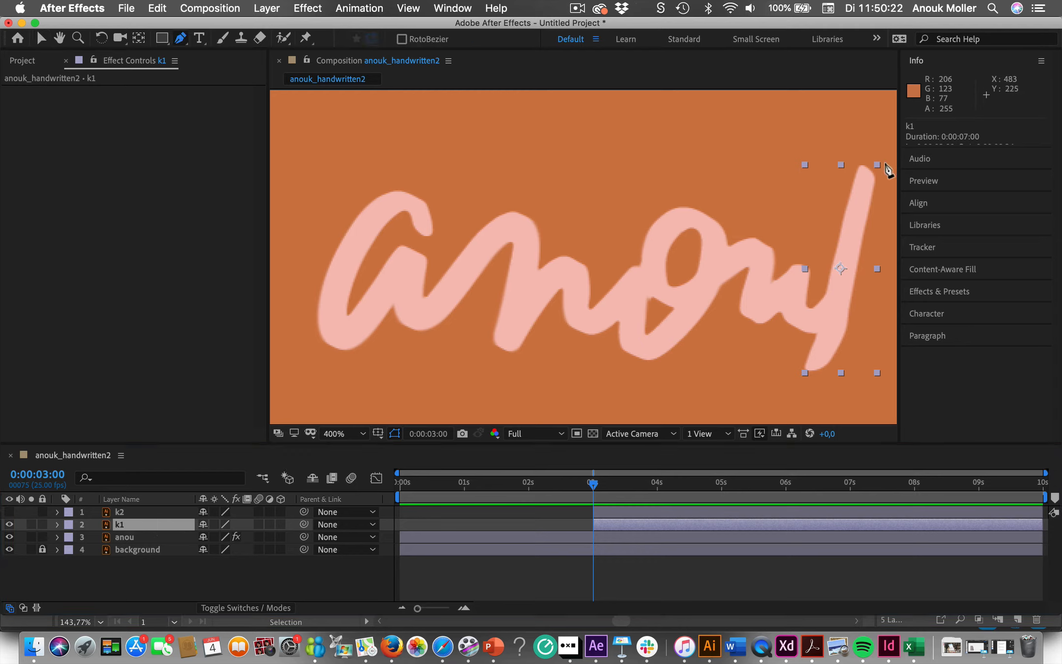
pyautogui.click(870, 155)
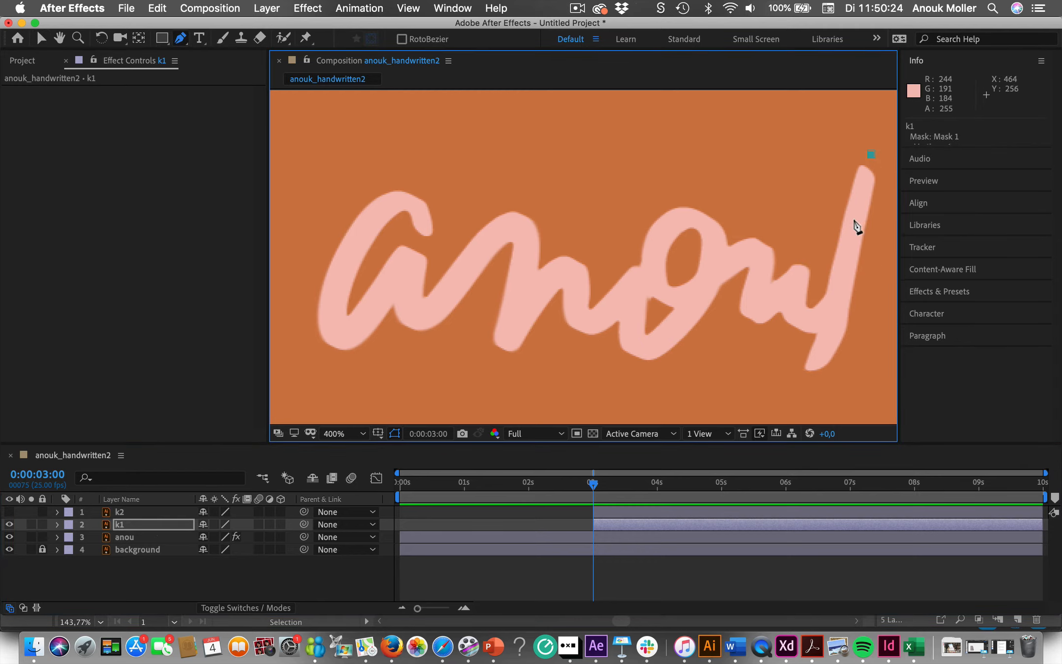
pyautogui.click(850, 242)
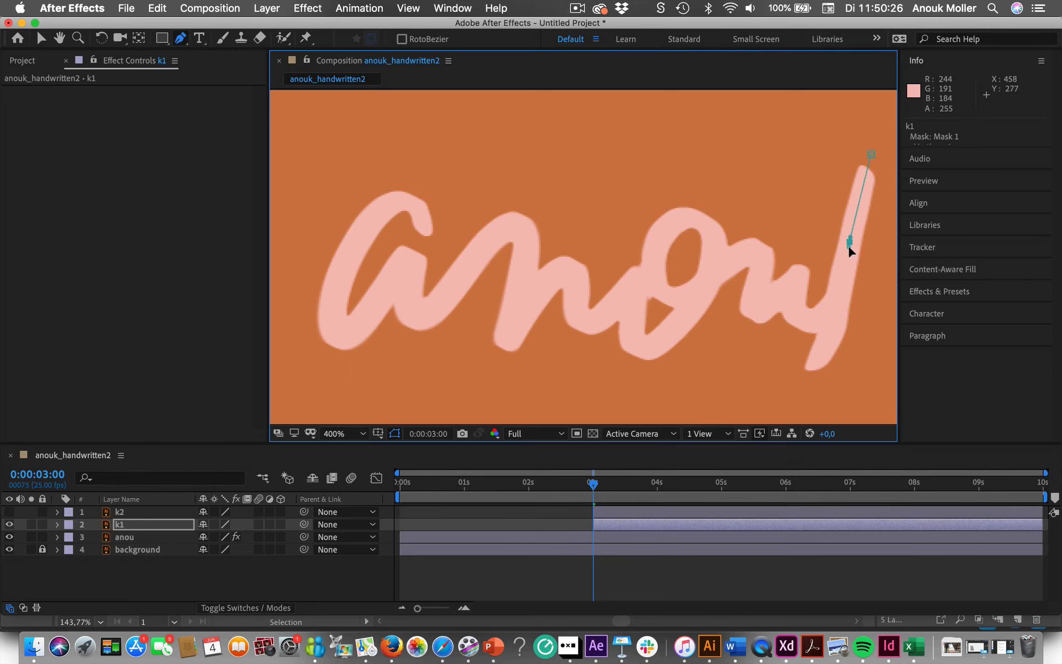
pyautogui.click(834, 323)
pyautogui.click(804, 377)
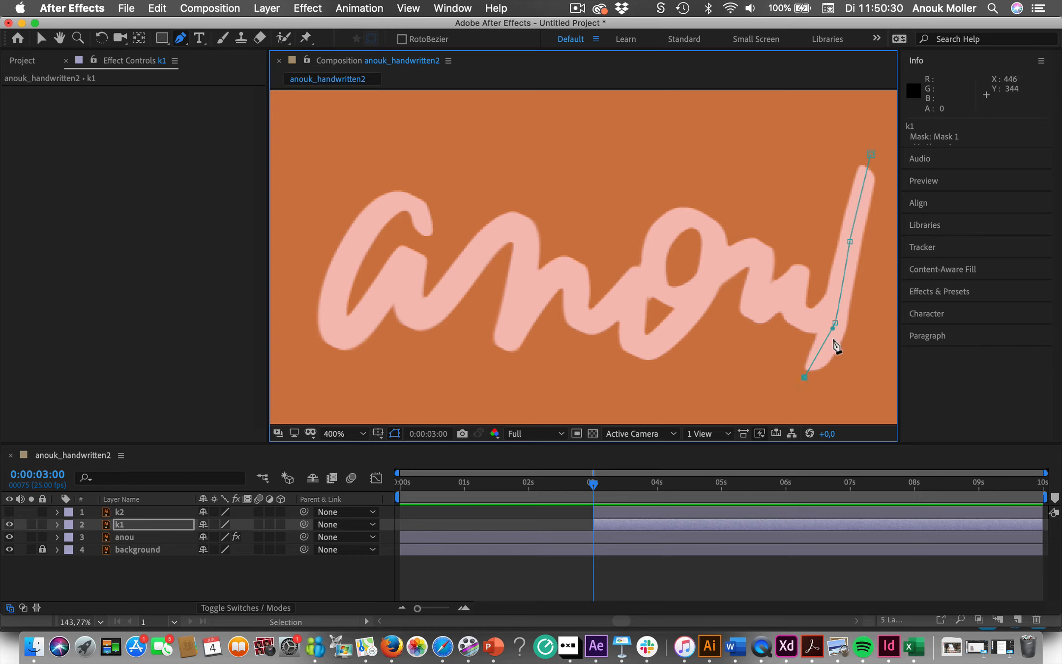
pyautogui.press('super+z')
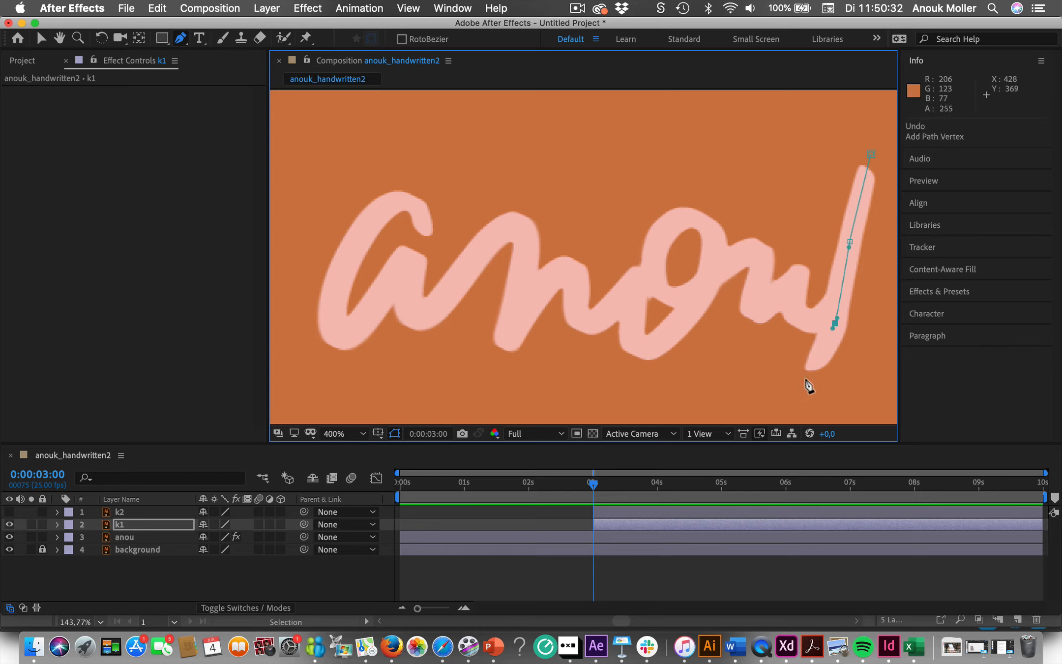
pyautogui.click(804, 378)
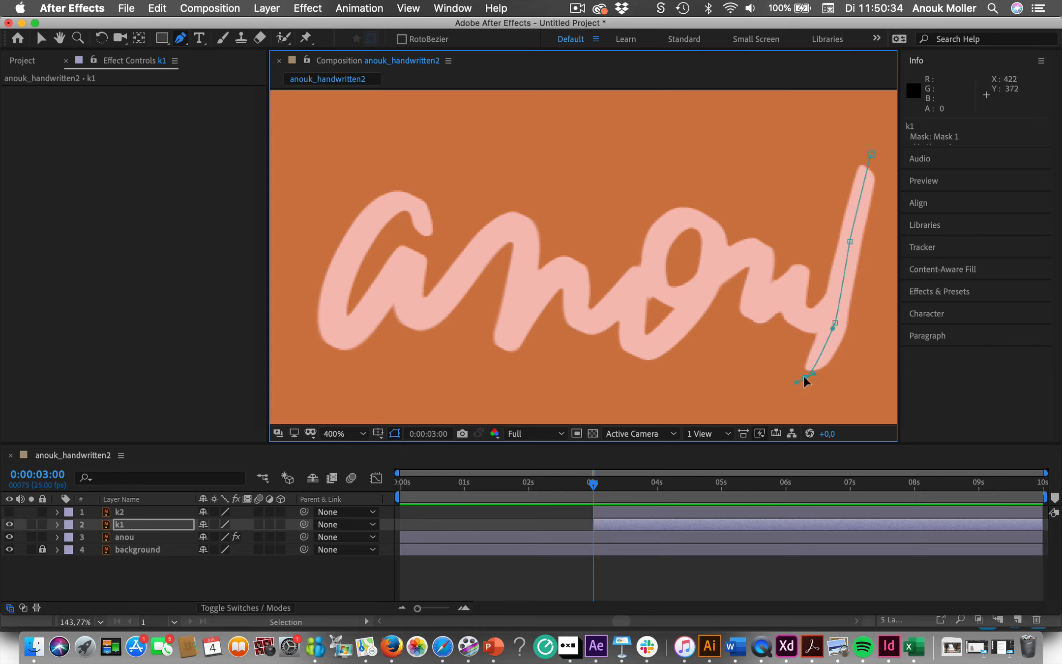
# Apply a Stroke effect to the k1 layer's mask and set its brush size to 10.5
pyautogui.click(315, 9)
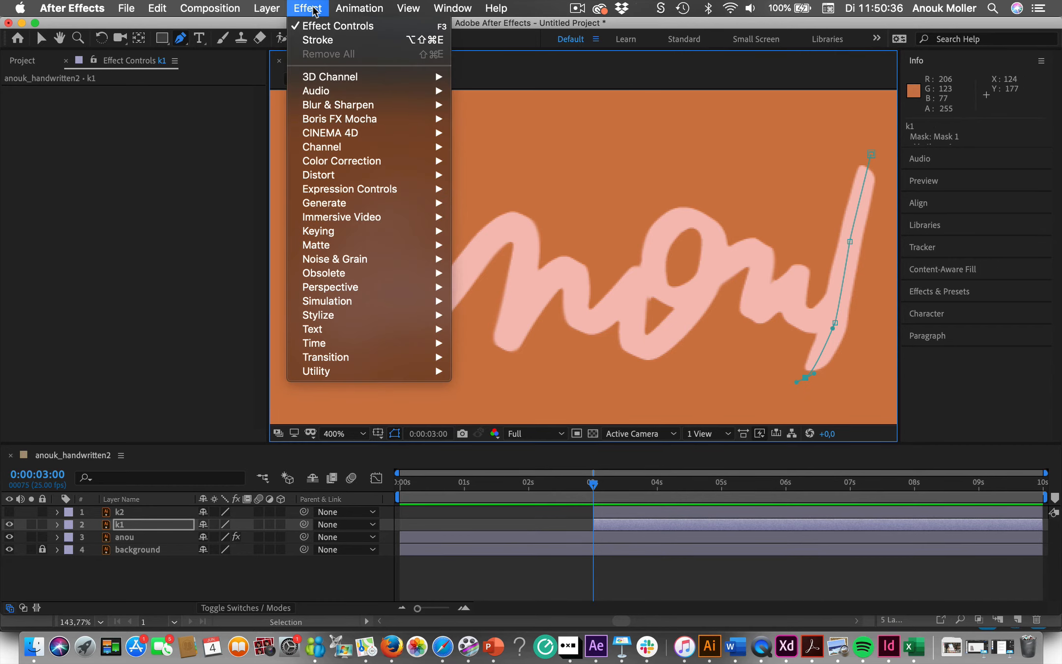
pyautogui.moveTo(343, 206)
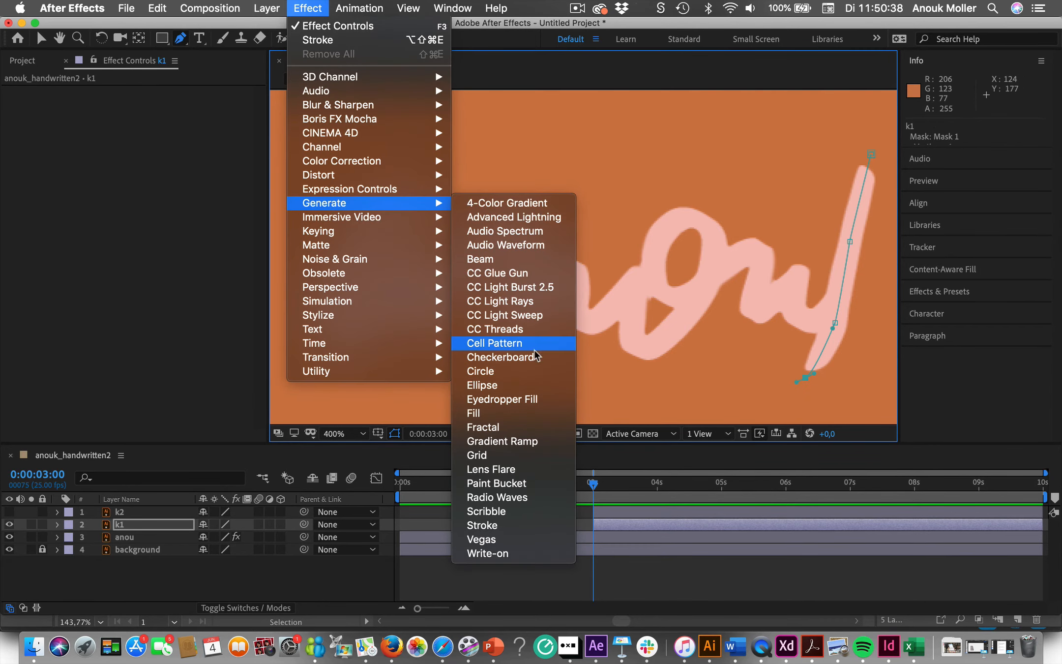
pyautogui.click(498, 527)
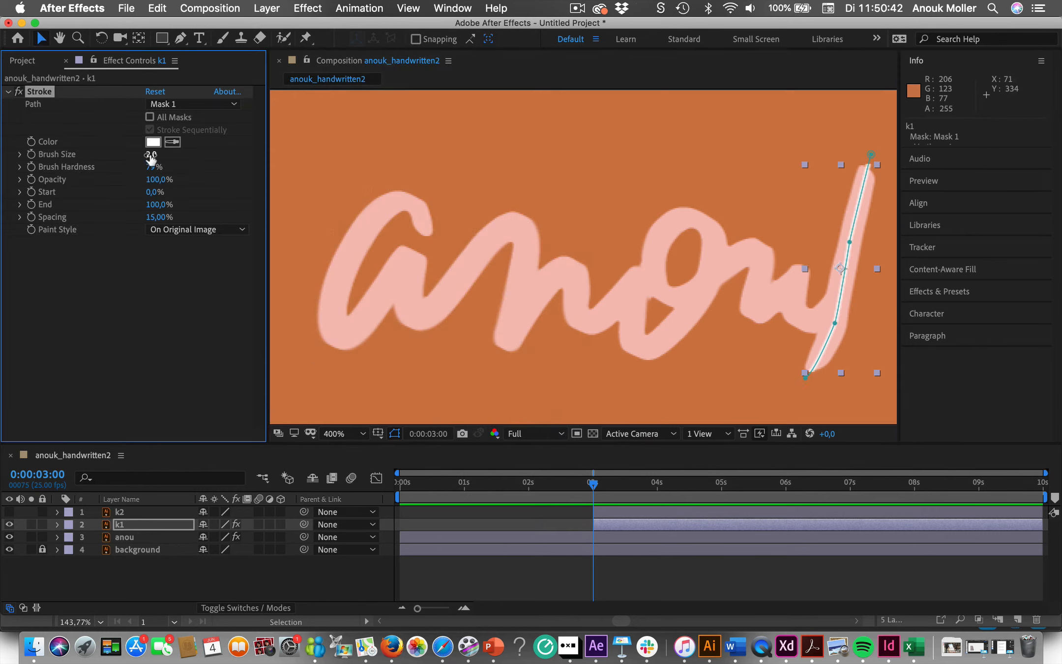
pyautogui.moveTo(150, 154); pyautogui.dragTo(211, 153)
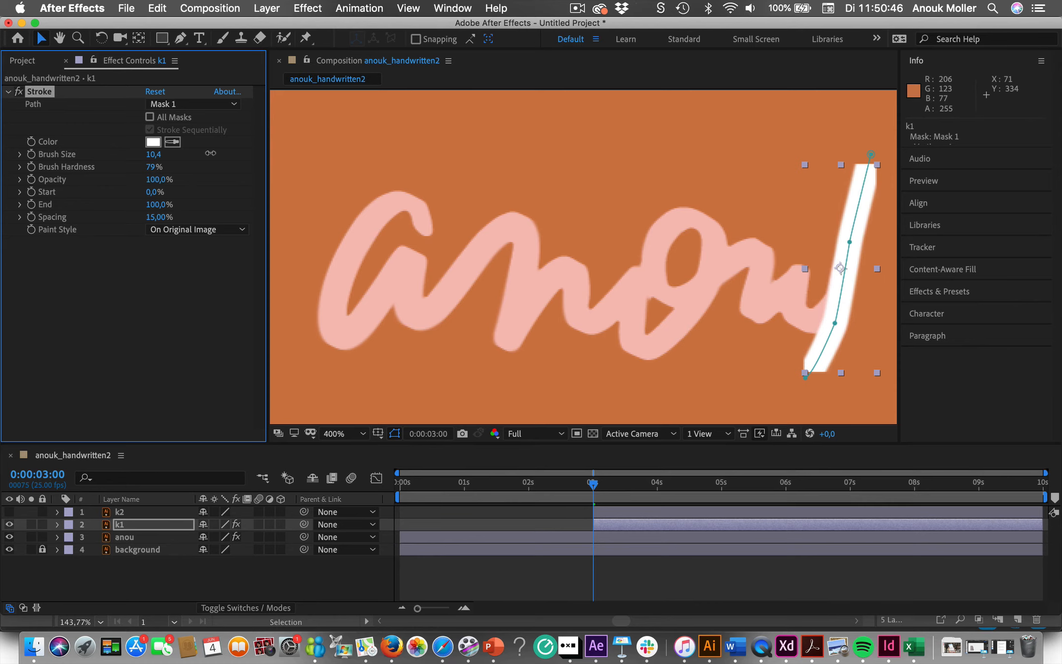
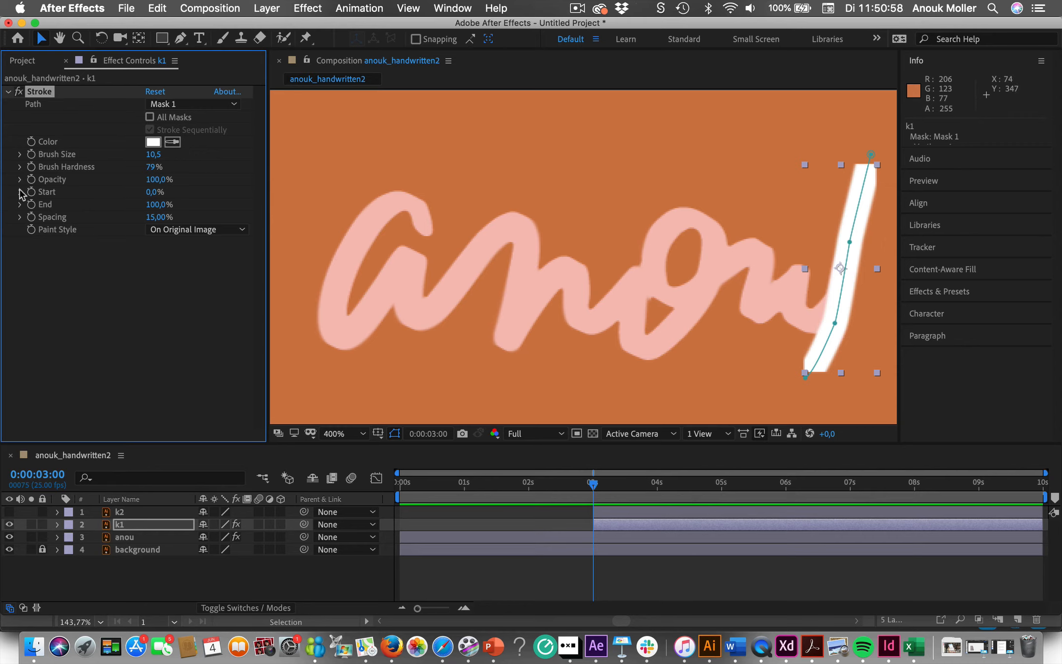
# Keyframe k1's Stroke End from 0% at 0:00:03:00 to 100% at 0:00:03:08 and set its Paint Style to Reveal Original Image
pyautogui.moveTo(158, 204); pyautogui.dragTo(47, 202)
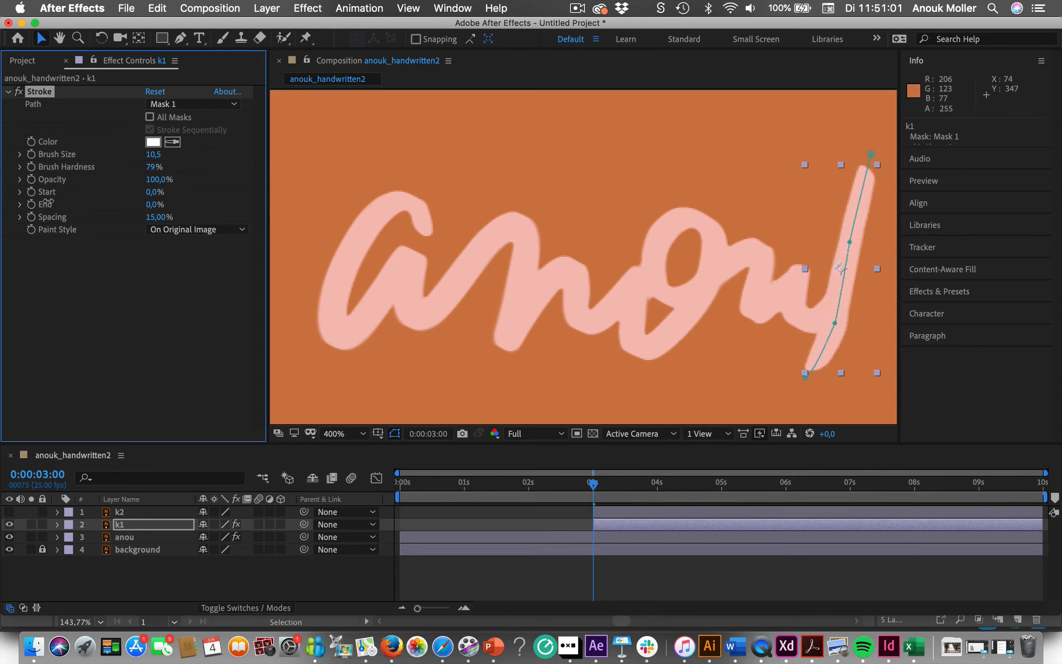
pyautogui.click(152, 204)
pyautogui.press('Return')
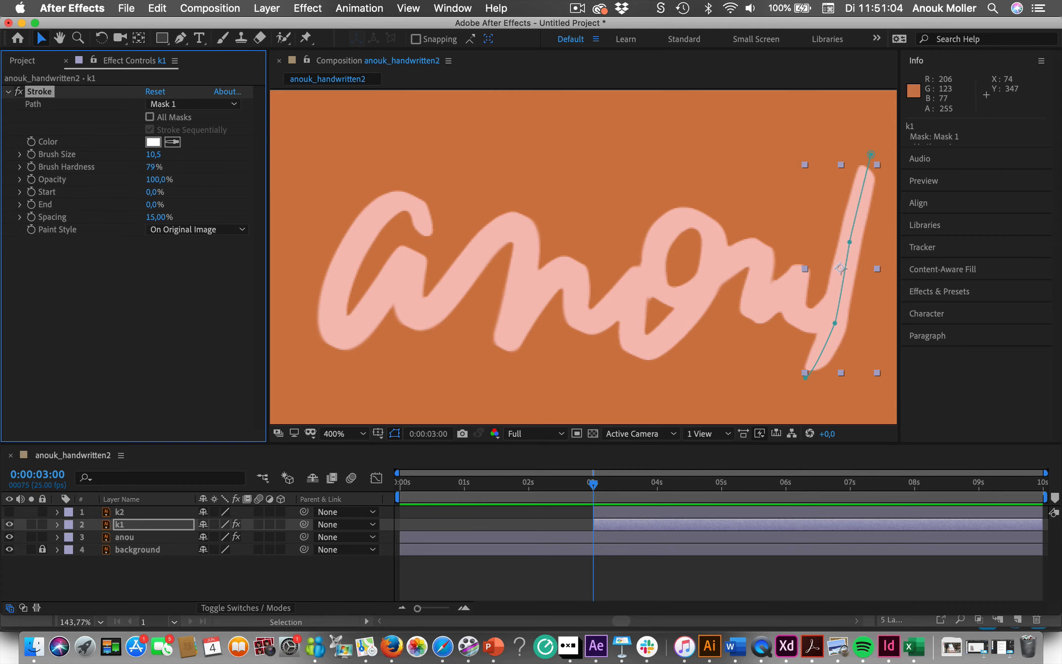
pyautogui.click(32, 204)
pyautogui.moveTo(595, 487); pyautogui.dragTo(617, 490)
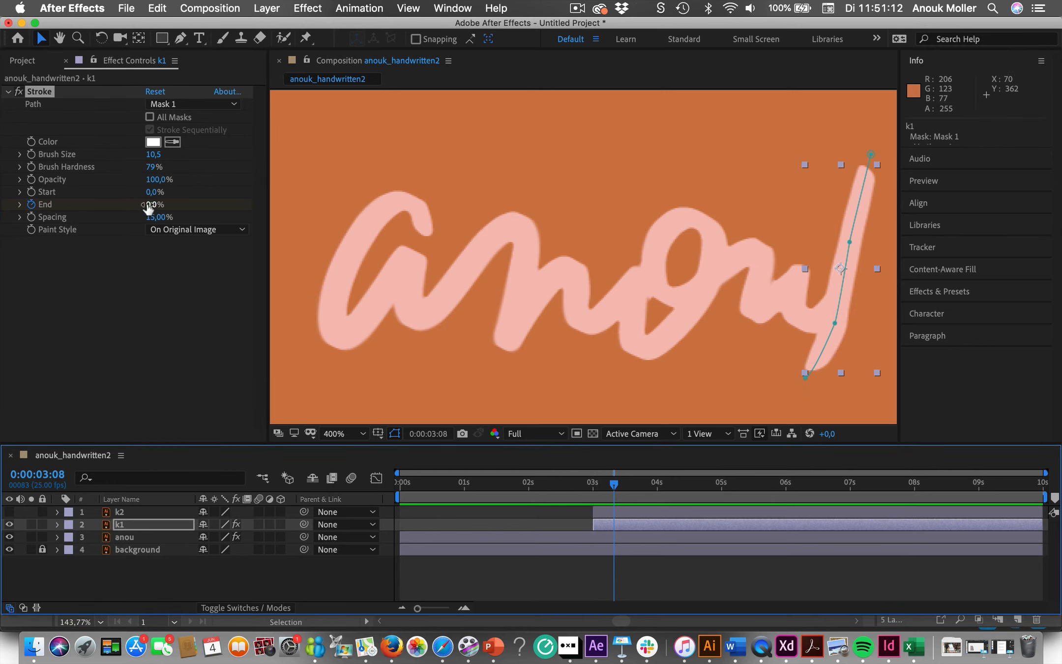
pyautogui.moveTo(148, 206); pyautogui.dragTo(273, 207)
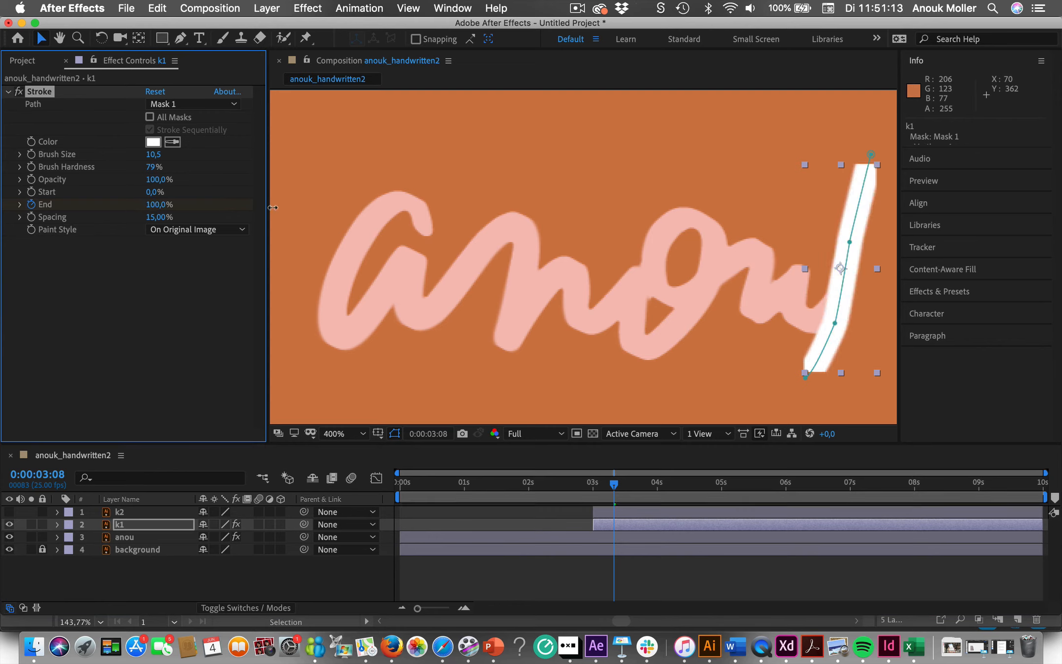
pyautogui.click(239, 233)
pyautogui.click(207, 275)
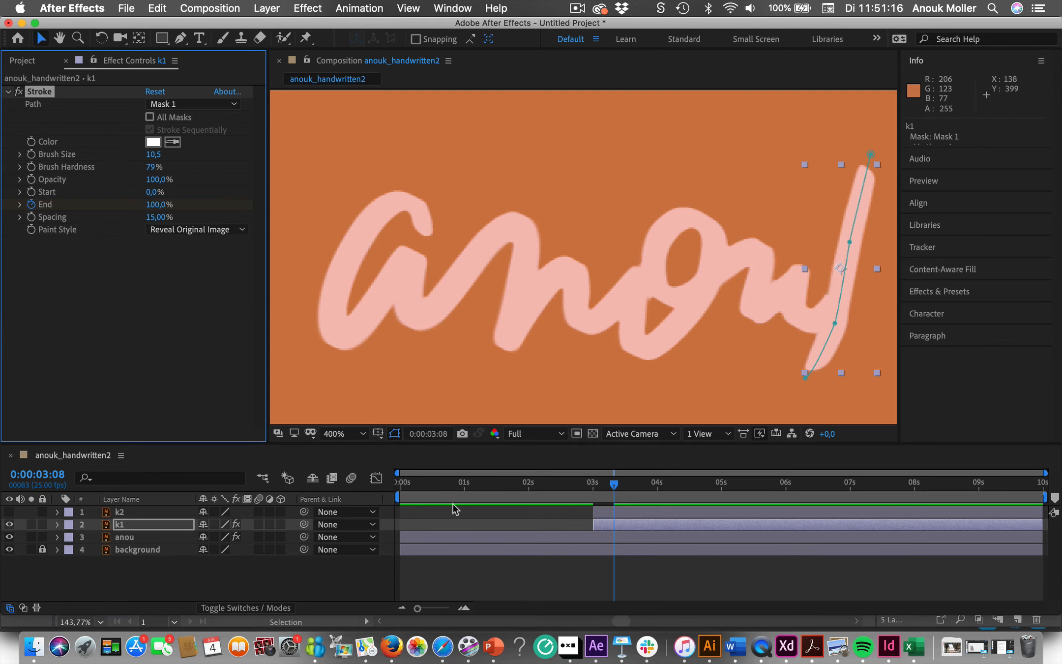
# Nudge the lower vertex of k1's mask slightly to the left and preview the stem's write-on from 0:00:01:23
pyautogui.moveTo(619, 482)
pyautogui.mouseDown()
pyautogui.moveTo(541, 488)
pyautogui.moveTo(622, 494)
pyautogui.mouseUp()
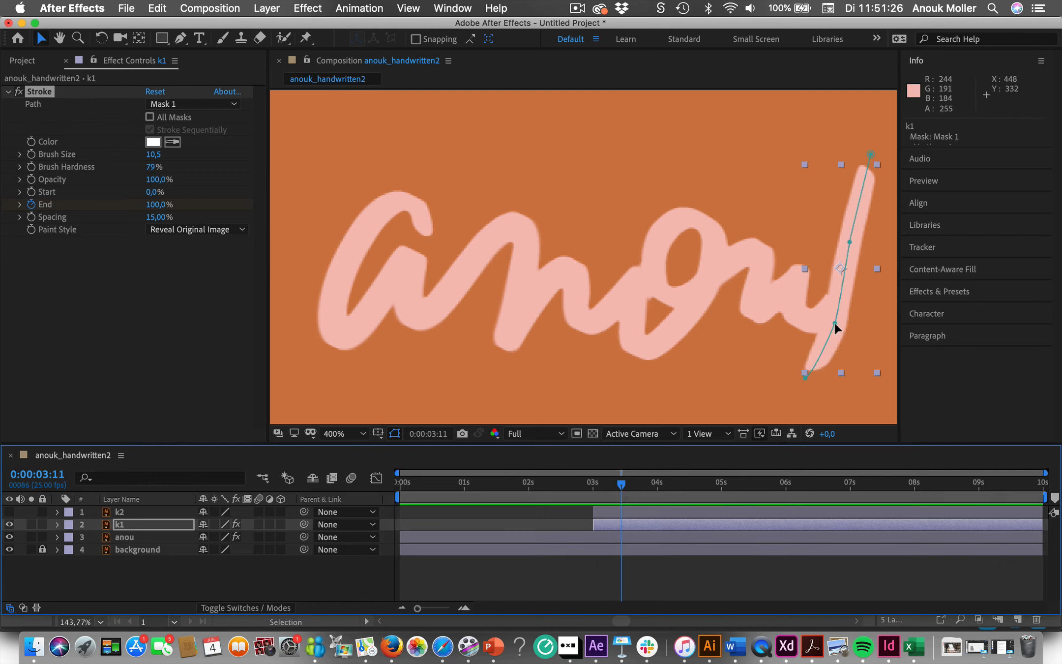
pyautogui.moveTo(833, 321); pyautogui.dragTo(830, 320)
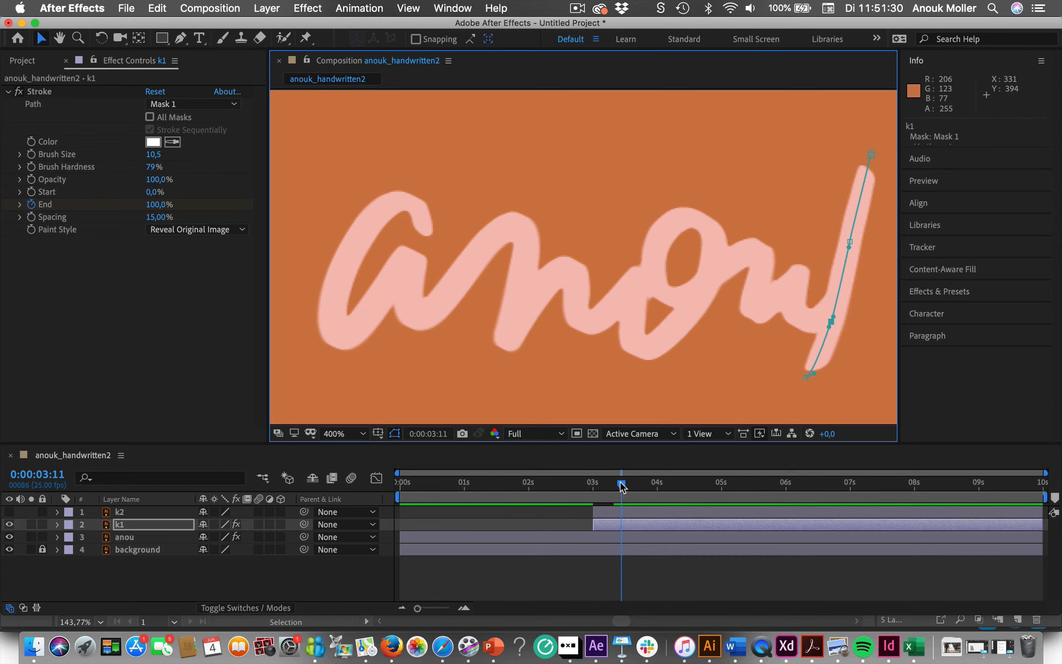
pyautogui.moveTo(621, 485); pyautogui.dragTo(524, 486)
pyautogui.press('space')
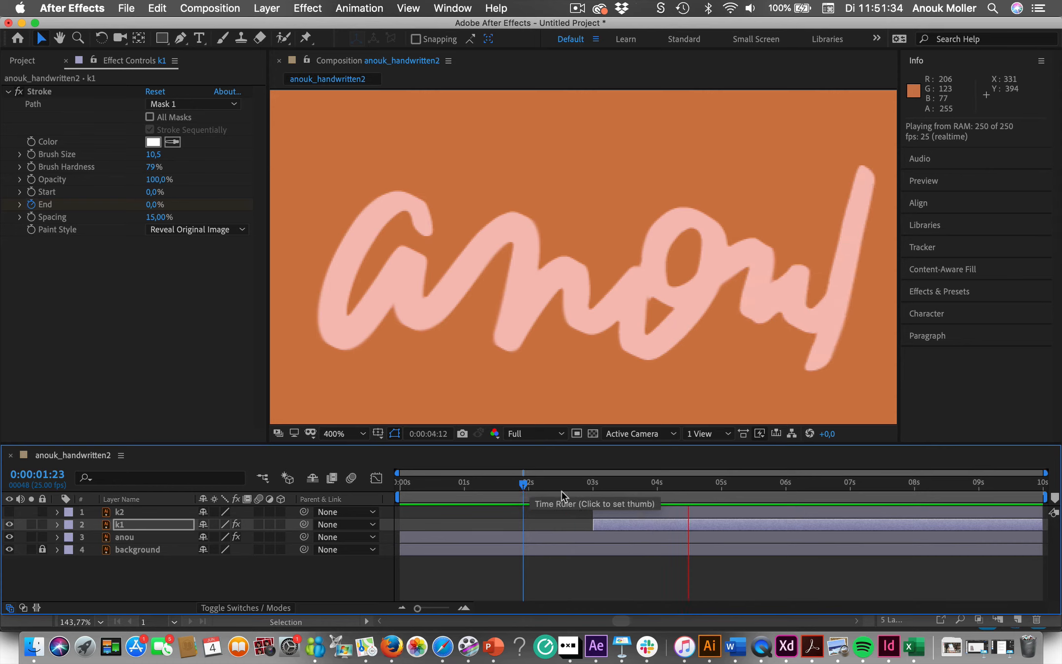
pyautogui.press('space')
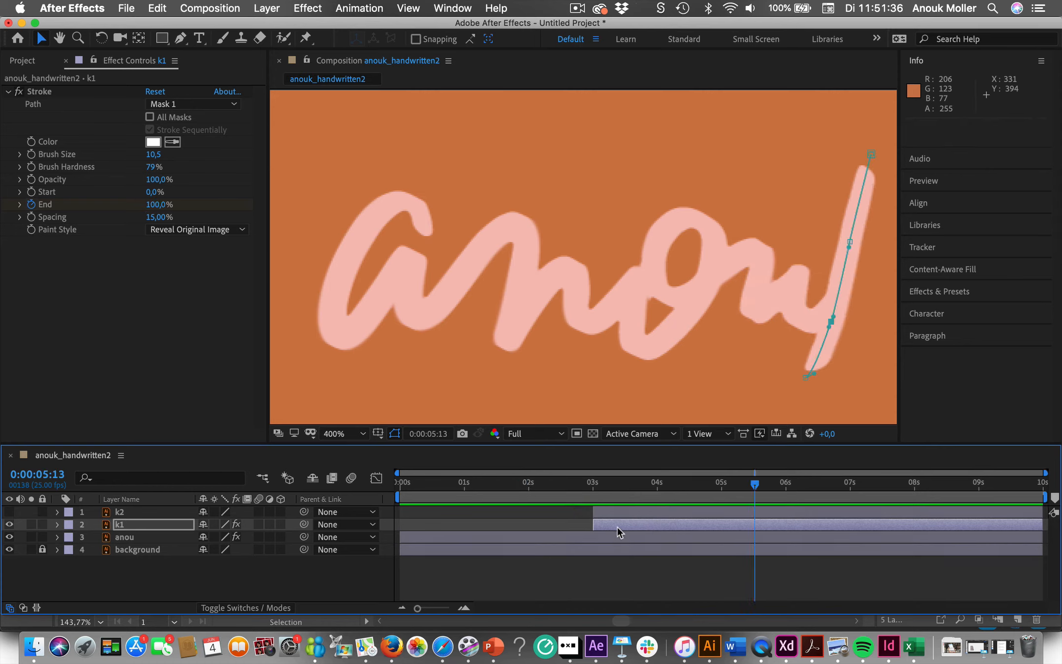
# Reveal the k1 layer's keyframed Stroke End property in the timeline and select its last keyframe
pyautogui.click(617, 527)
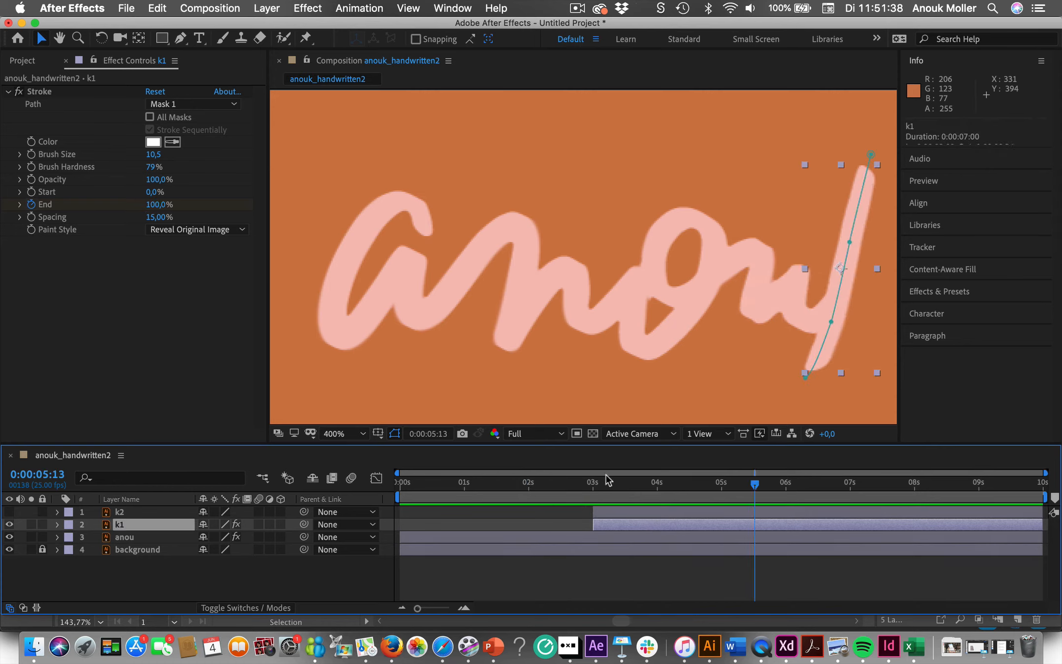
pyautogui.click(618, 516)
pyautogui.click(604, 525)
pyautogui.press('u')
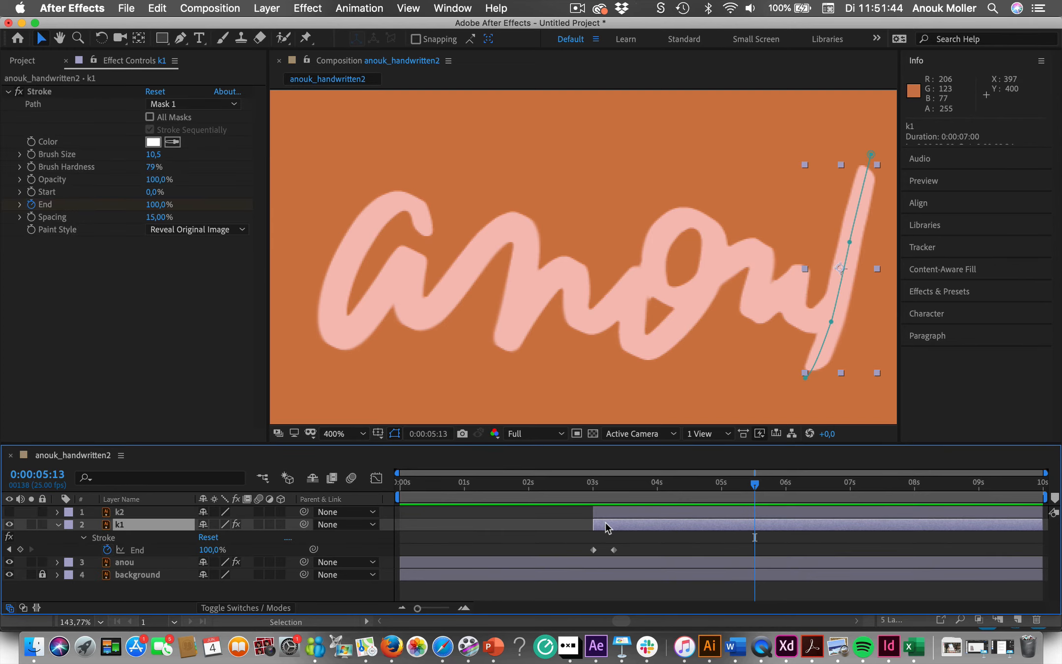
pyautogui.click(615, 550)
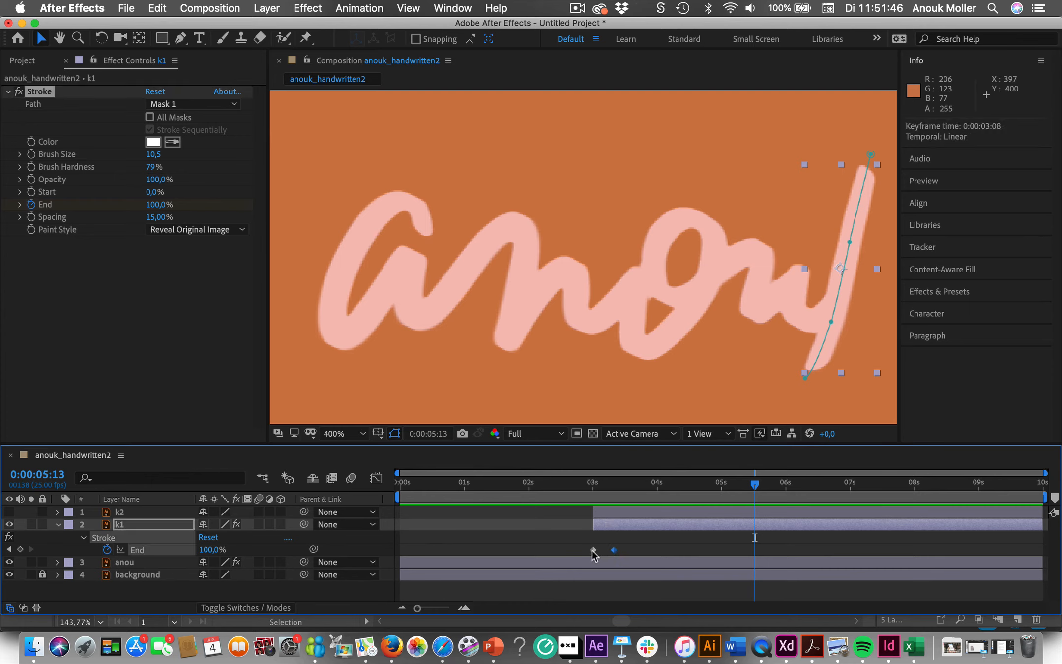
# Trim the start of the k2 layer to k1's last End keyframe at 0:00:03:08 and make k2 visible
pyautogui.moveTo(757, 488); pyautogui.dragTo(619, 500)
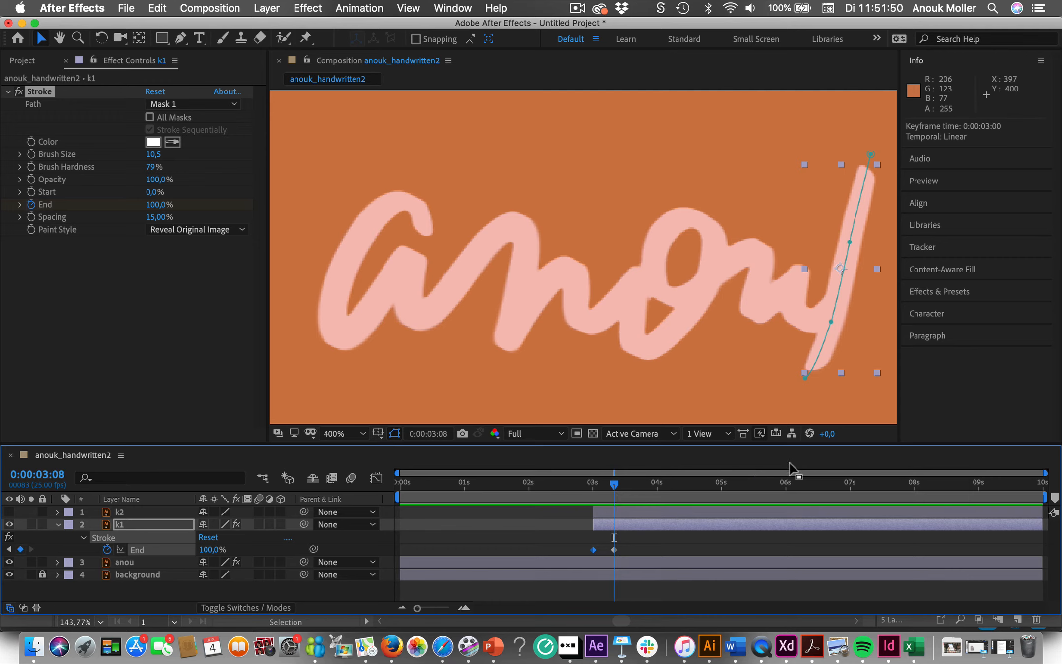
pyautogui.click(624, 512)
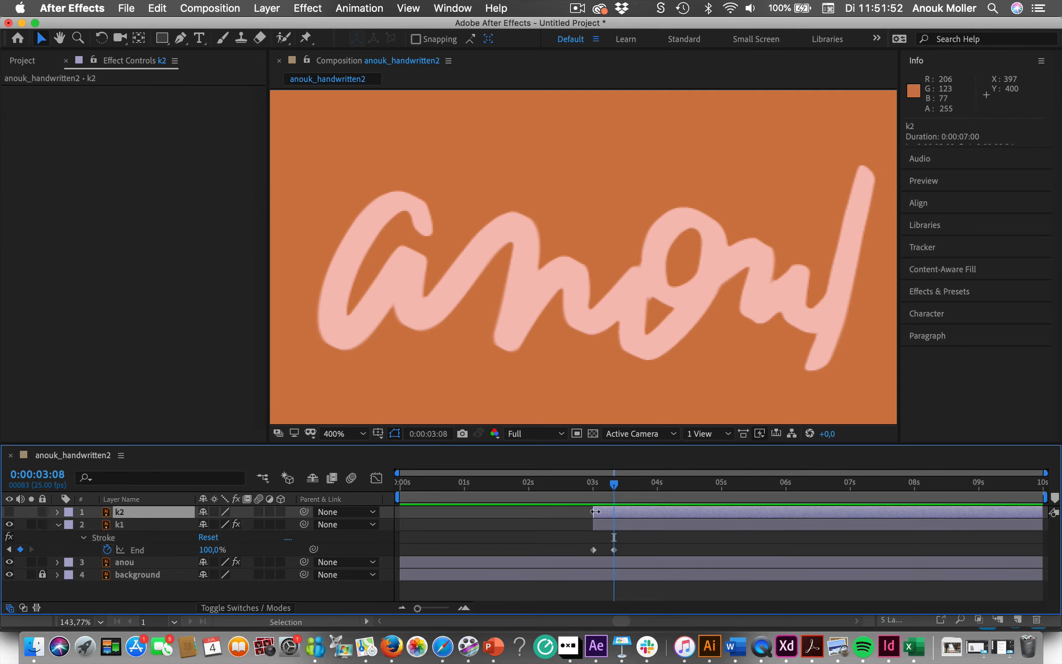
pyautogui.moveTo(596, 511); pyautogui.dragTo(612, 511)
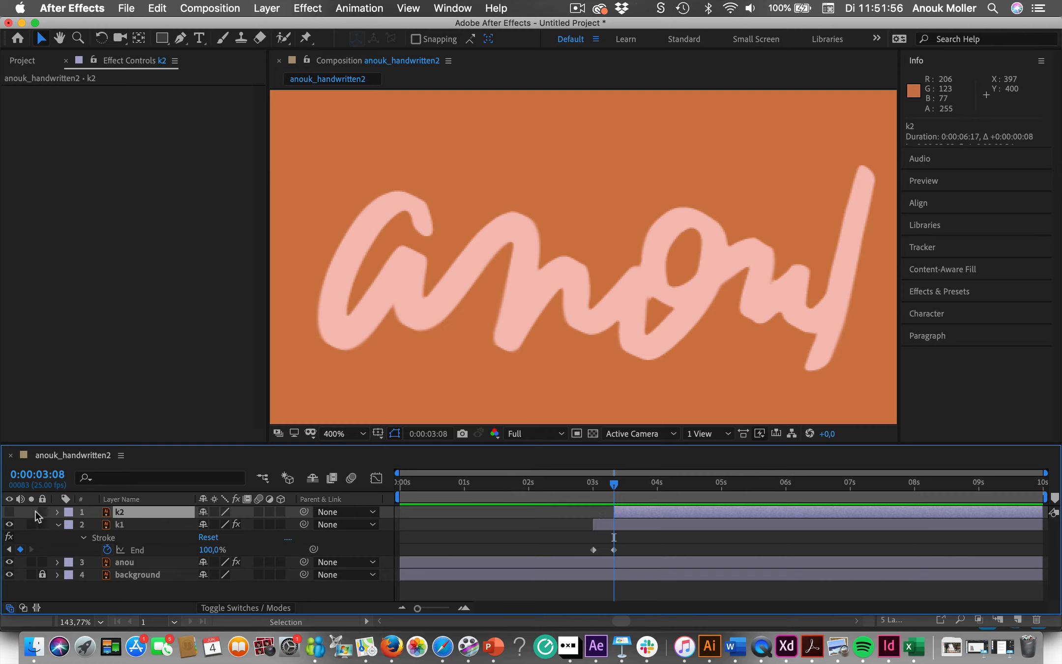
pyautogui.click(9, 512)
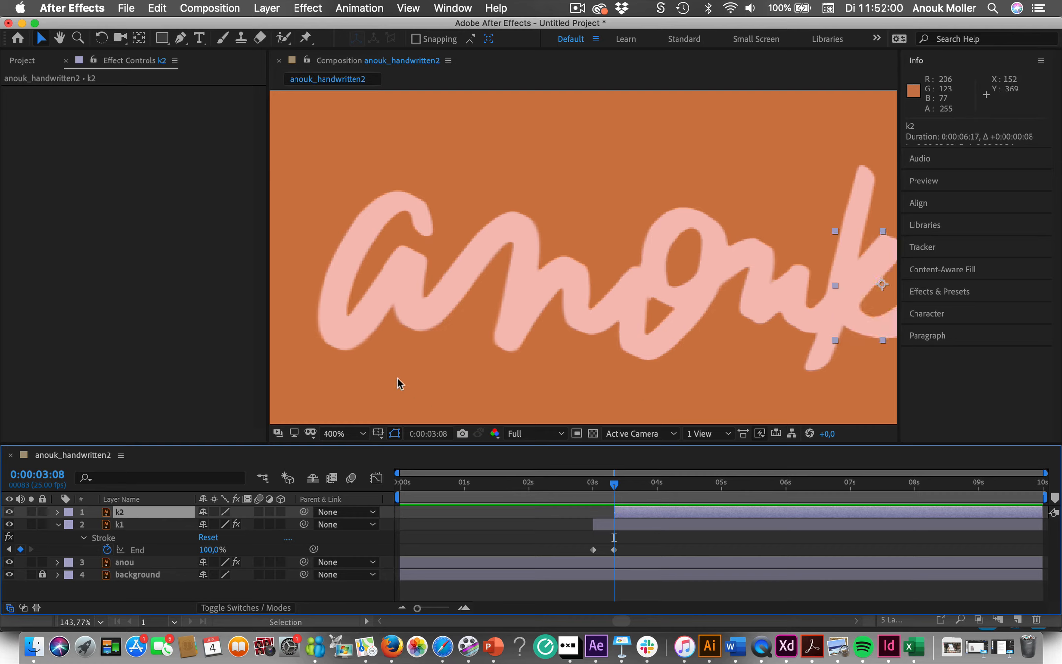
# Draw a curved Pen tool mask on the k2 layer, from above the k's arm through the bend to just beyond its leg's tip
pyautogui.press('h')
pyautogui.moveTo(761, 395); pyautogui.dragTo(592, 387)
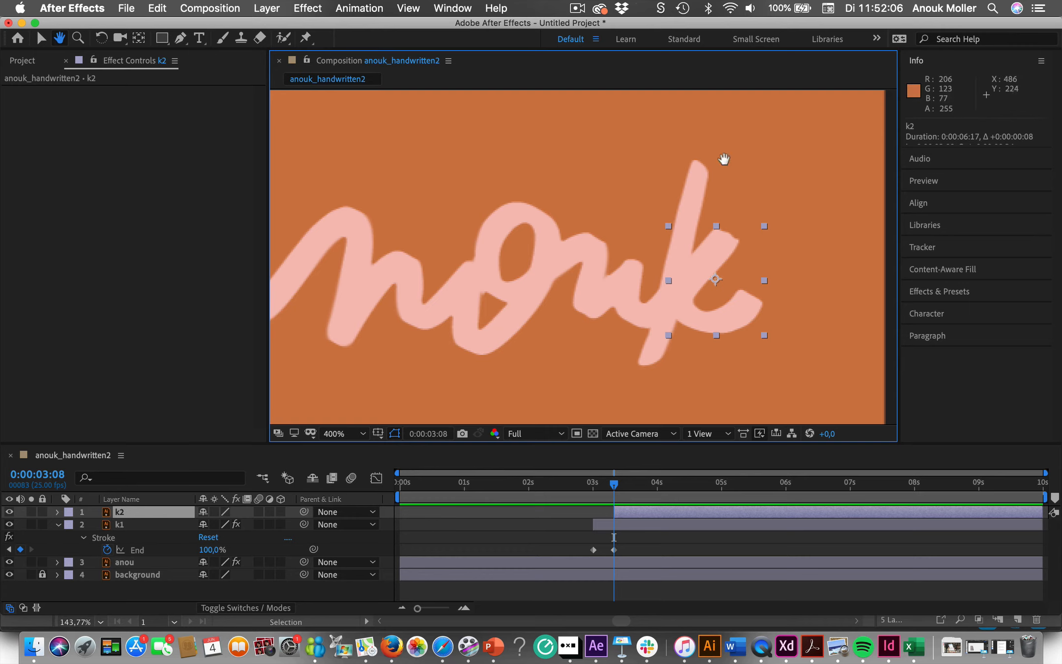
pyautogui.click(181, 38)
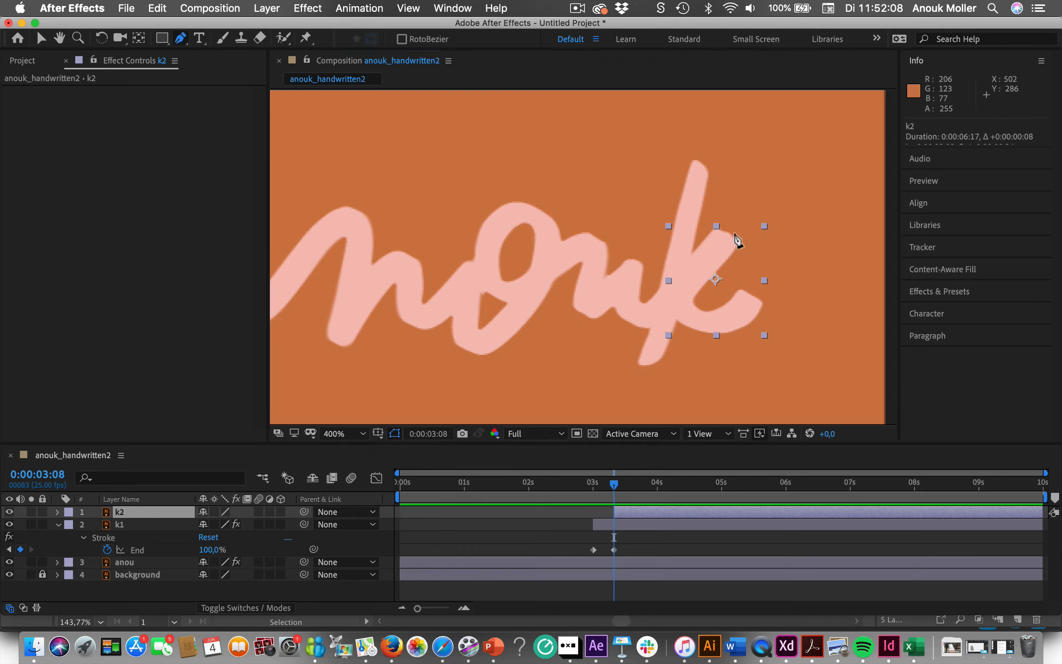
pyautogui.click(741, 216)
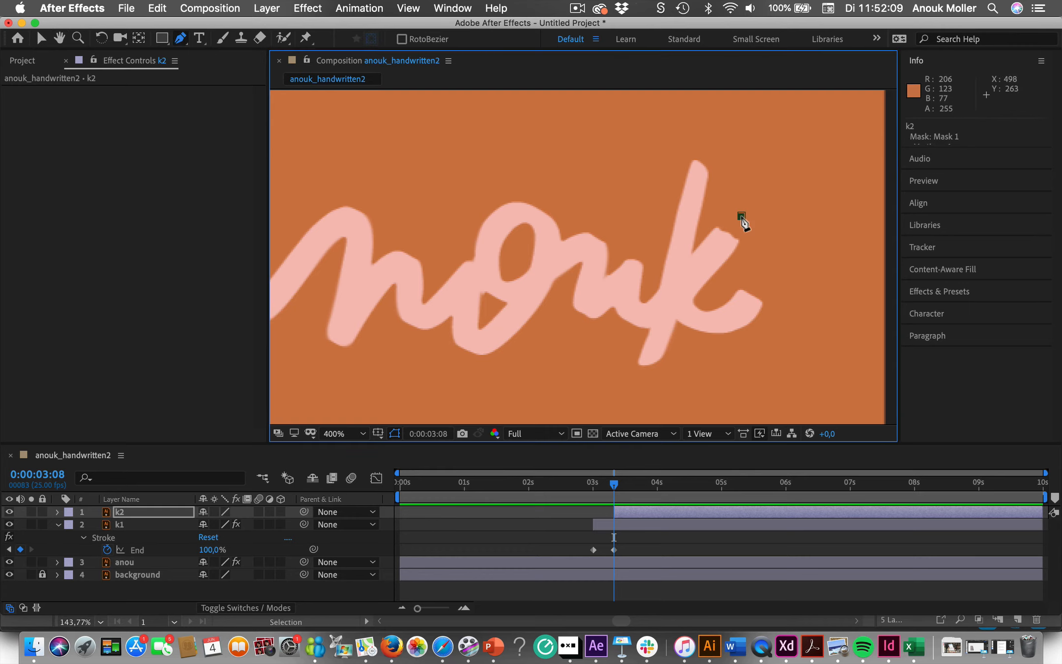
pyautogui.click(698, 266)
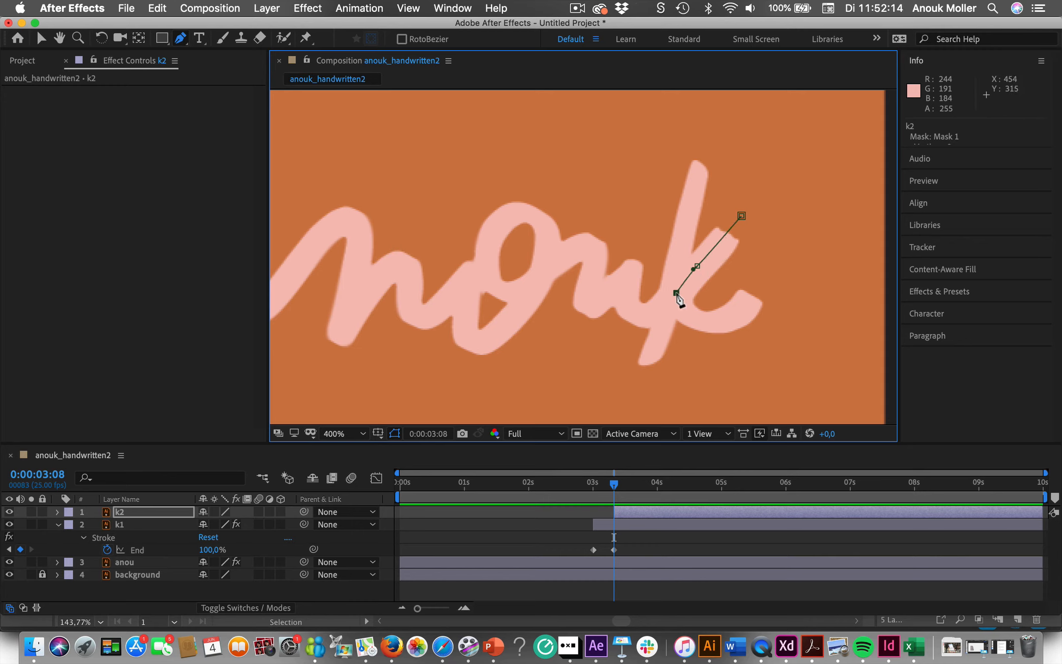
pyautogui.moveTo(677, 294); pyautogui.dragTo(736, 325)
pyautogui.click(710, 323)
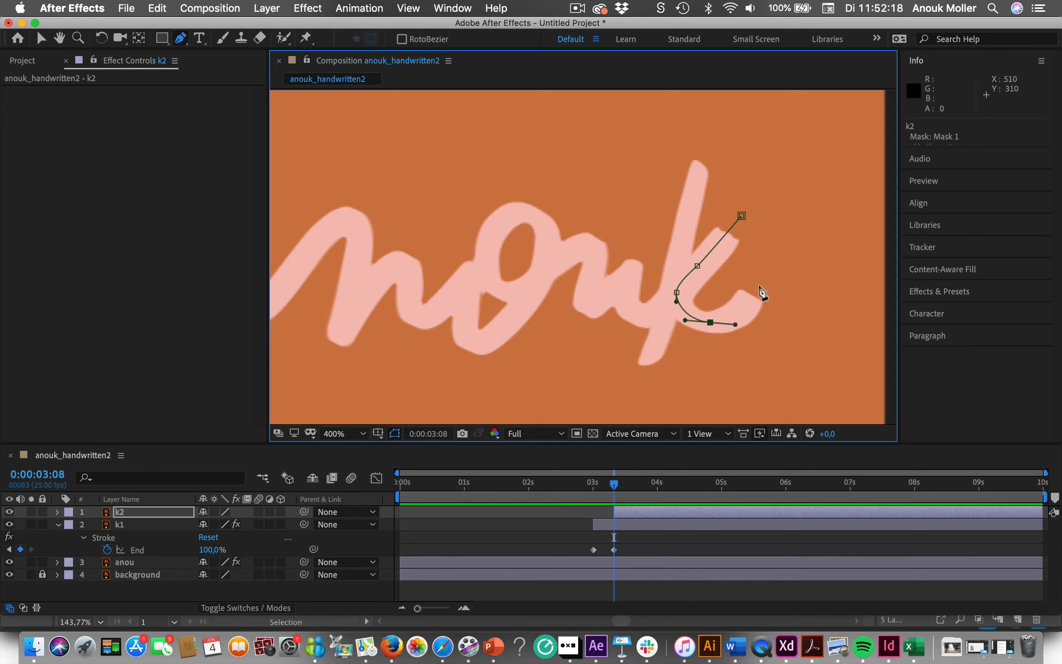
pyautogui.moveTo(759, 285); pyautogui.dragTo(764, 274)
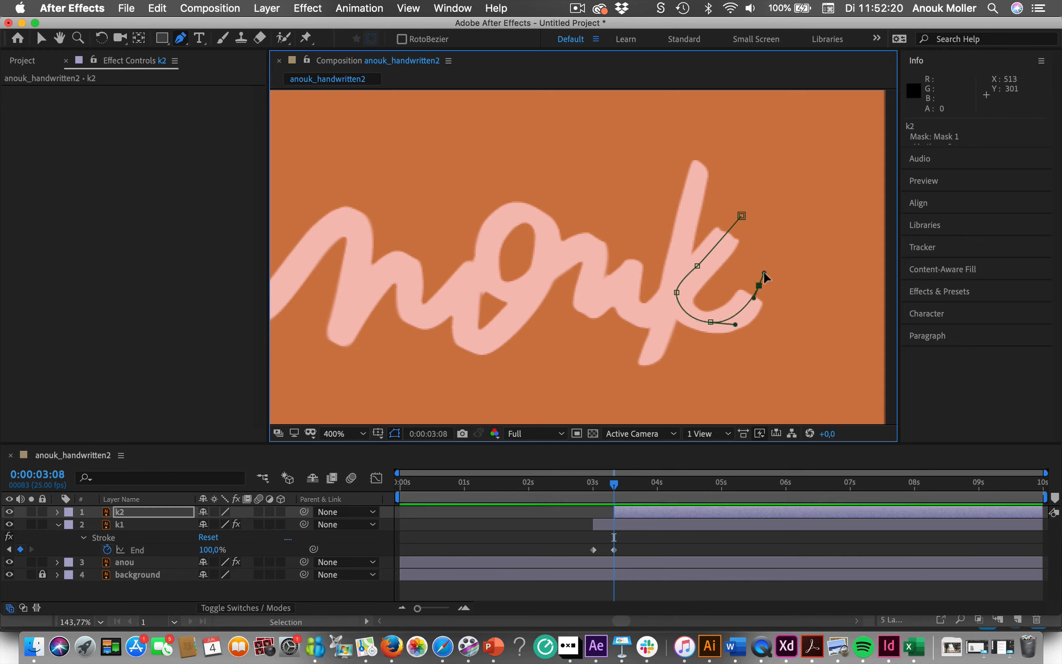
# Apply a Stroke effect to the k2 layer's mask and set its brush size to 10.9
pyautogui.click(307, 8)
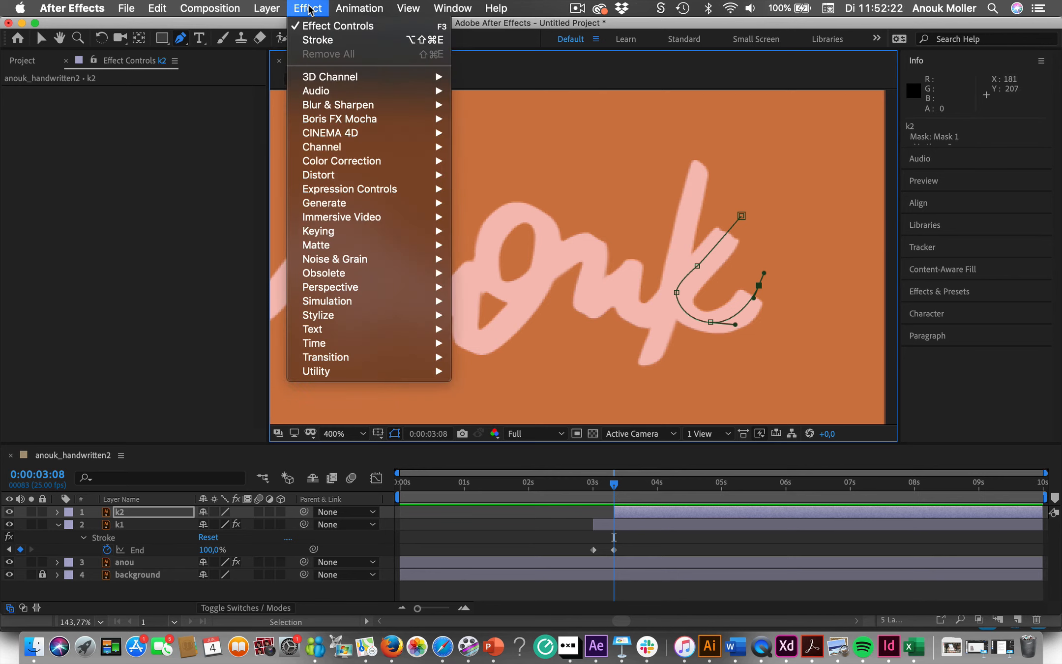
pyautogui.moveTo(333, 208)
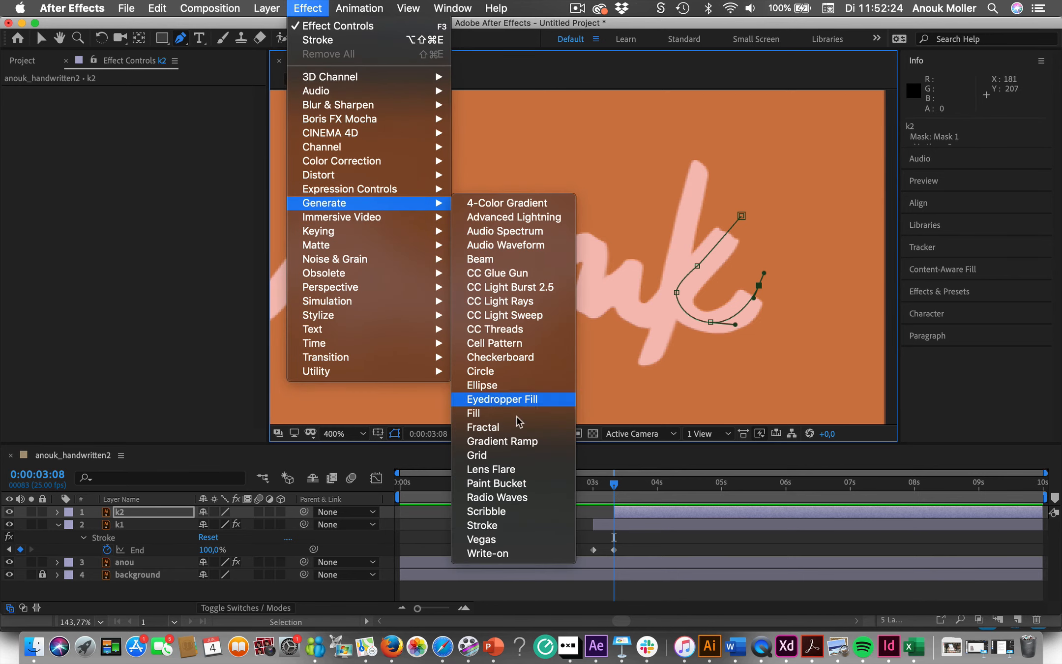
pyautogui.click(494, 530)
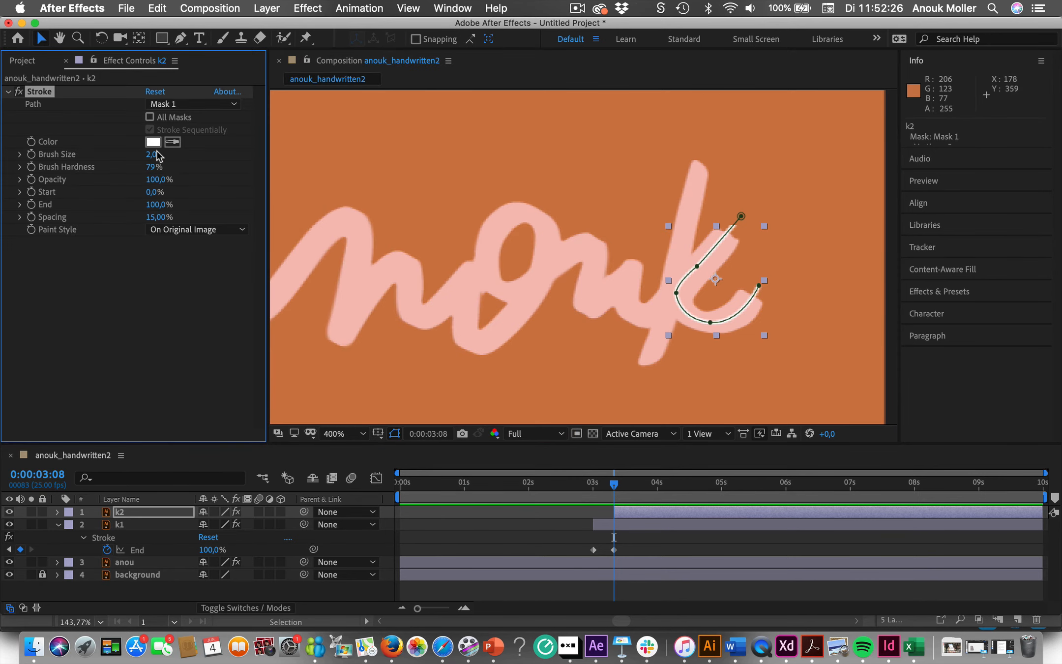
pyautogui.moveTo(150, 156); pyautogui.dragTo(217, 155)
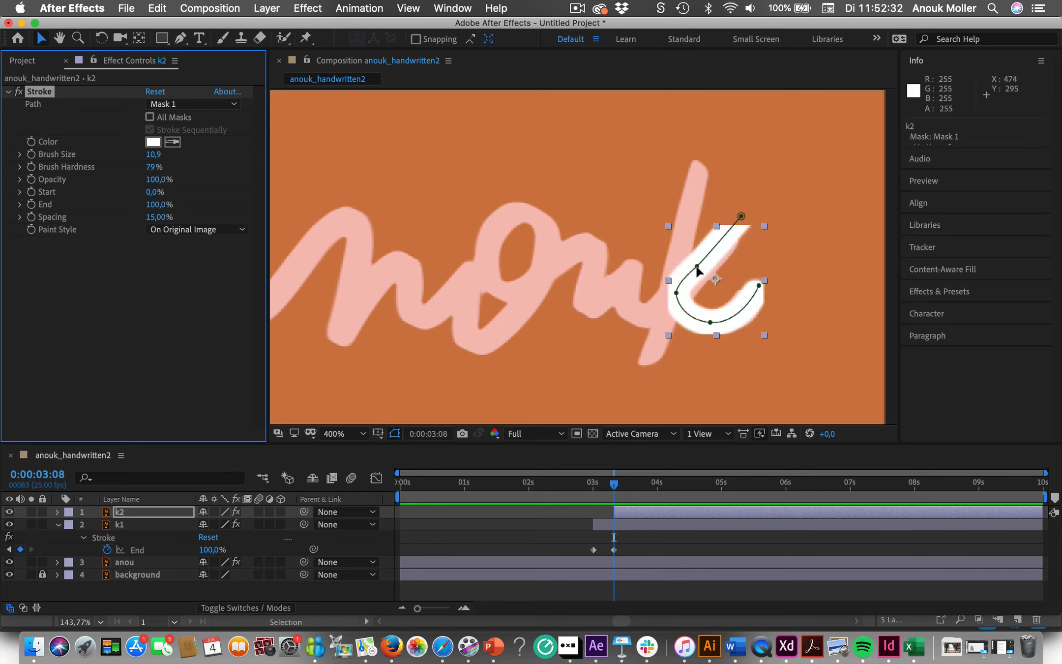
# Shift the two k2 mask vertices around the k's inner bend to follow the letter and set the brush size to 12.4
pyautogui.click(696, 265)
pyautogui.moveTo(696, 266); pyautogui.dragTo(681, 300)
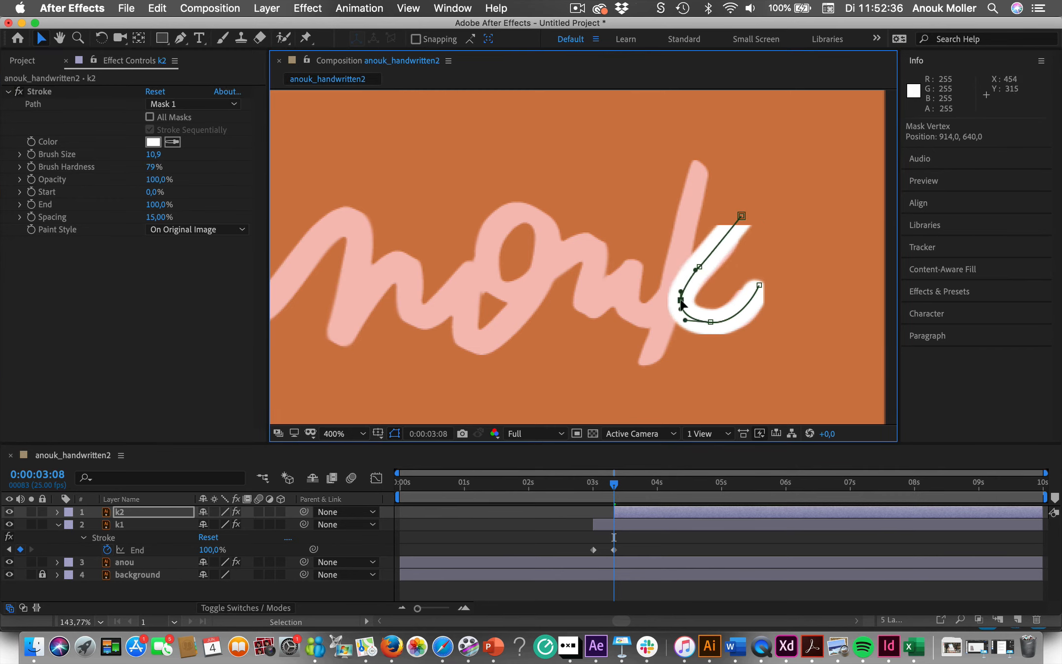
pyautogui.click(153, 154)
pyautogui.moveTo(153, 154); pyautogui.dragTo(165, 154)
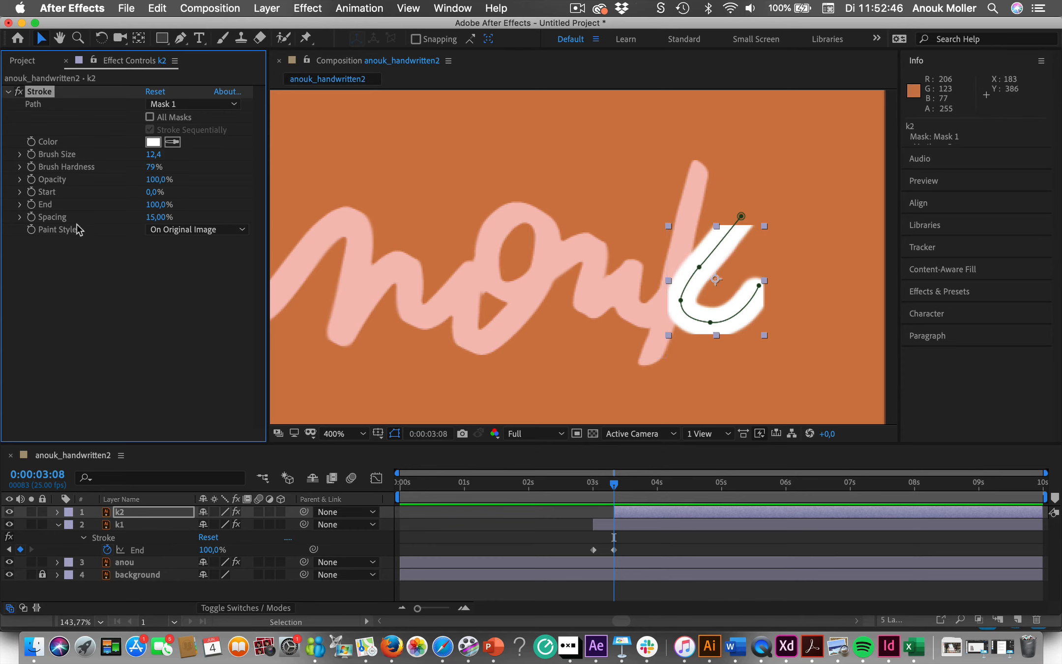
# Keyframe k2's Stroke End from 0% at 0:00:03:08 to 100% at 0:00:03:14 and set its Paint Style to Reveal Original Image
pyautogui.moveTo(155, 209); pyautogui.dragTo(27, 209)
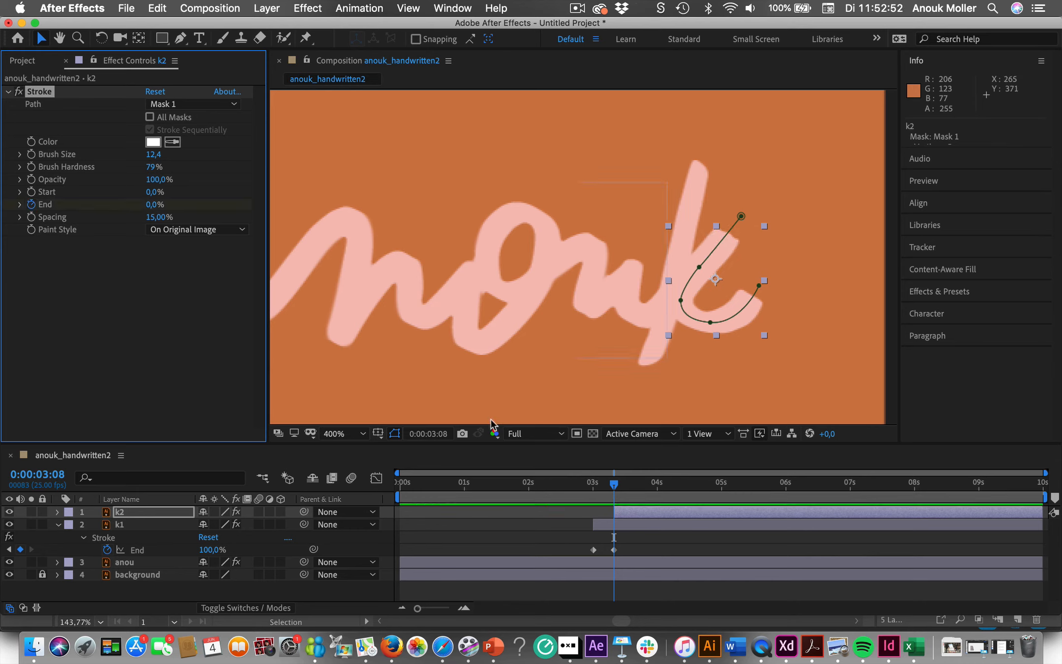
pyautogui.moveTo(615, 488); pyautogui.dragTo(629, 488)
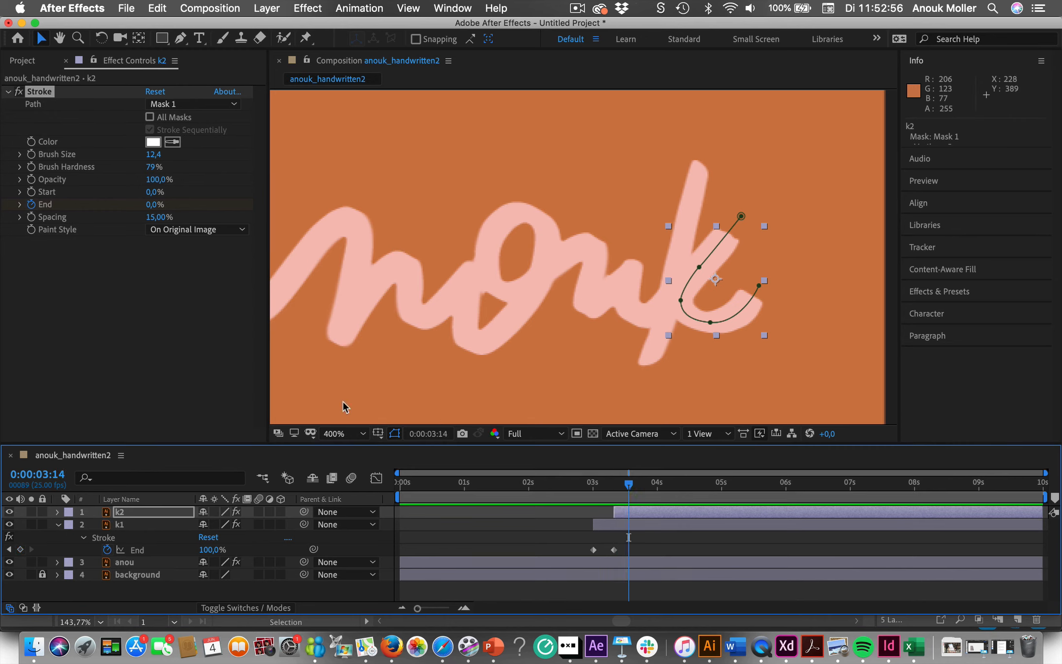
pyautogui.moveTo(150, 204); pyautogui.dragTo(162, 204)
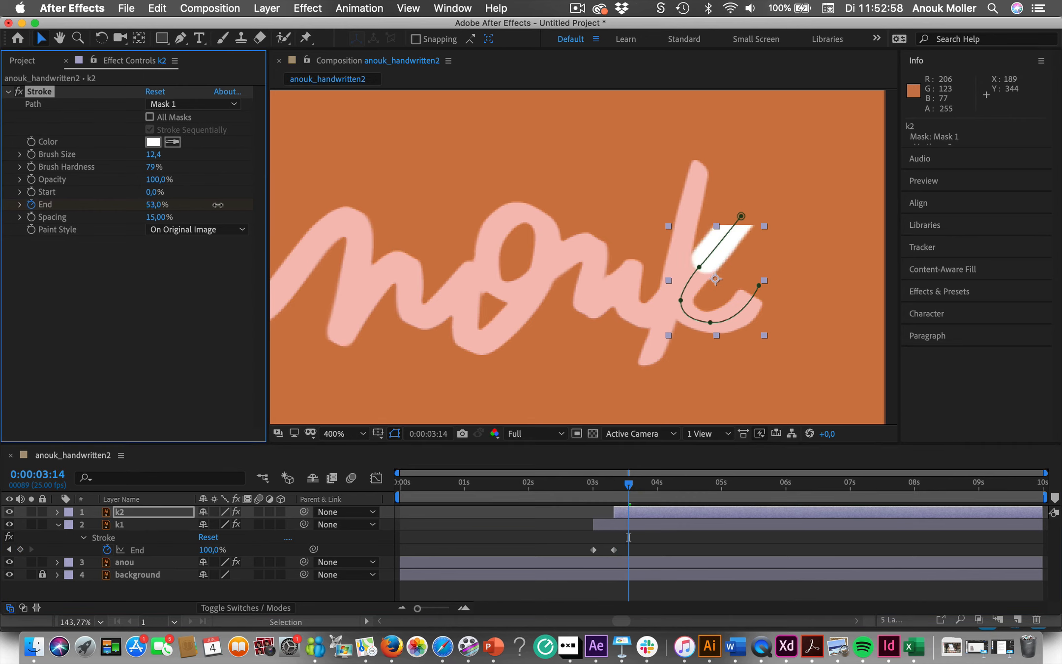
pyautogui.click(235, 230)
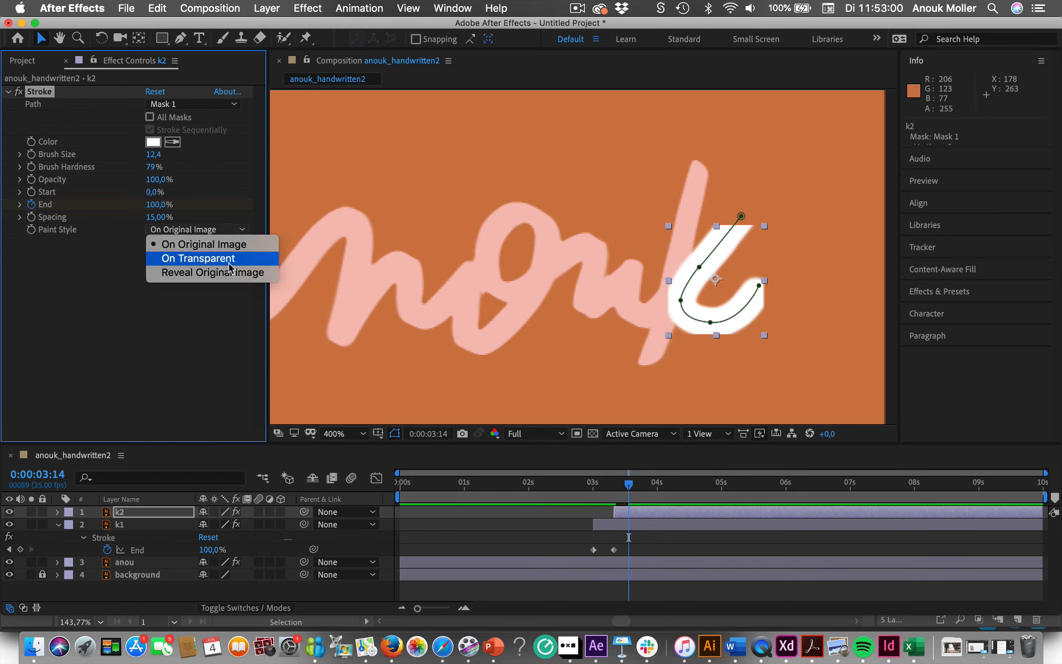
pyautogui.click(216, 272)
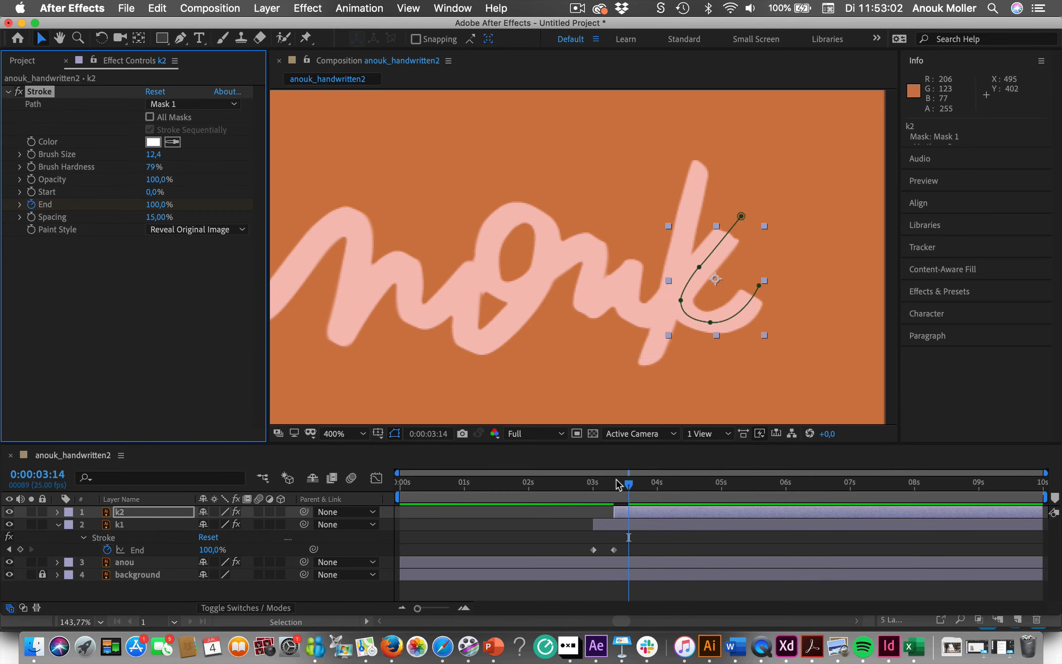
# Preview the write-on animation from the start and replay it from 0:00:02:10
pyautogui.moveTo(628, 489); pyautogui.dragTo(578, 486)
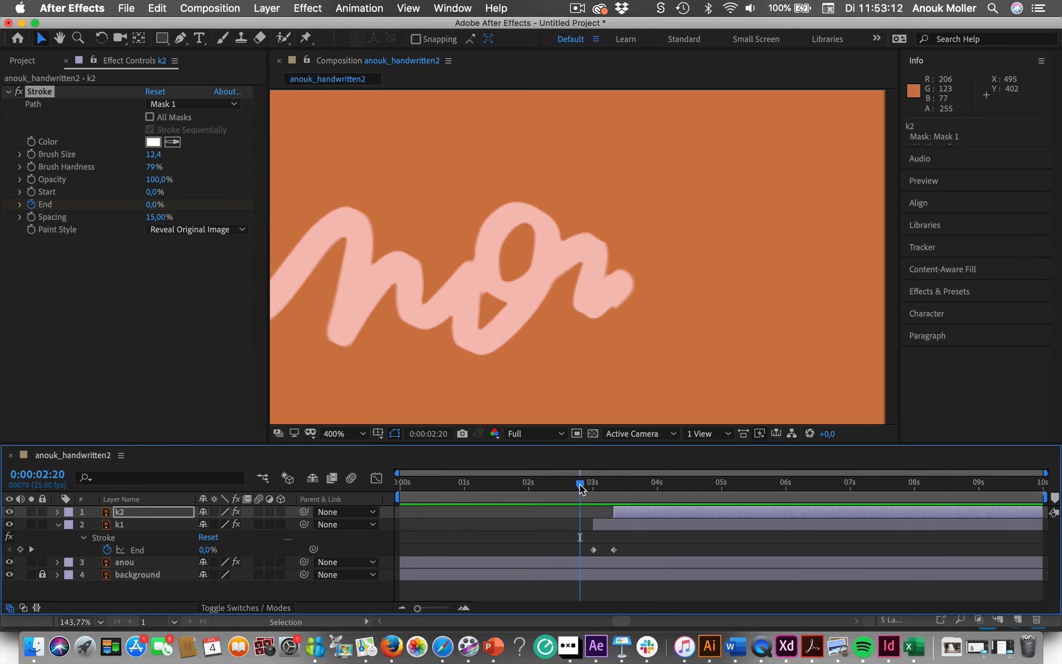
pyautogui.moveTo(580, 483); pyautogui.dragTo(387, 484)
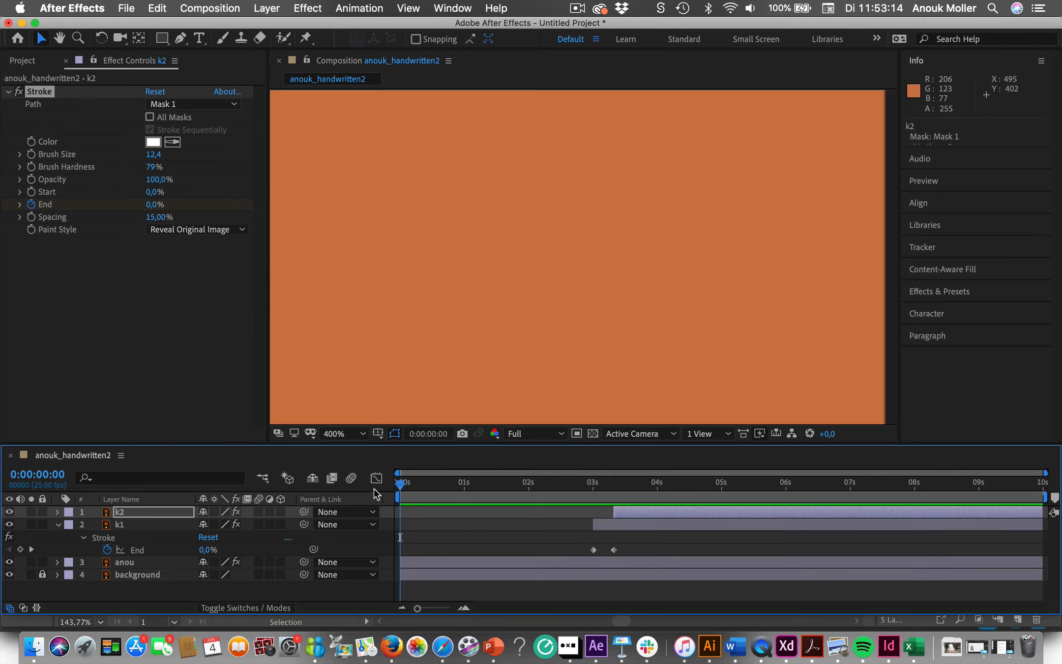
pyautogui.press('space')
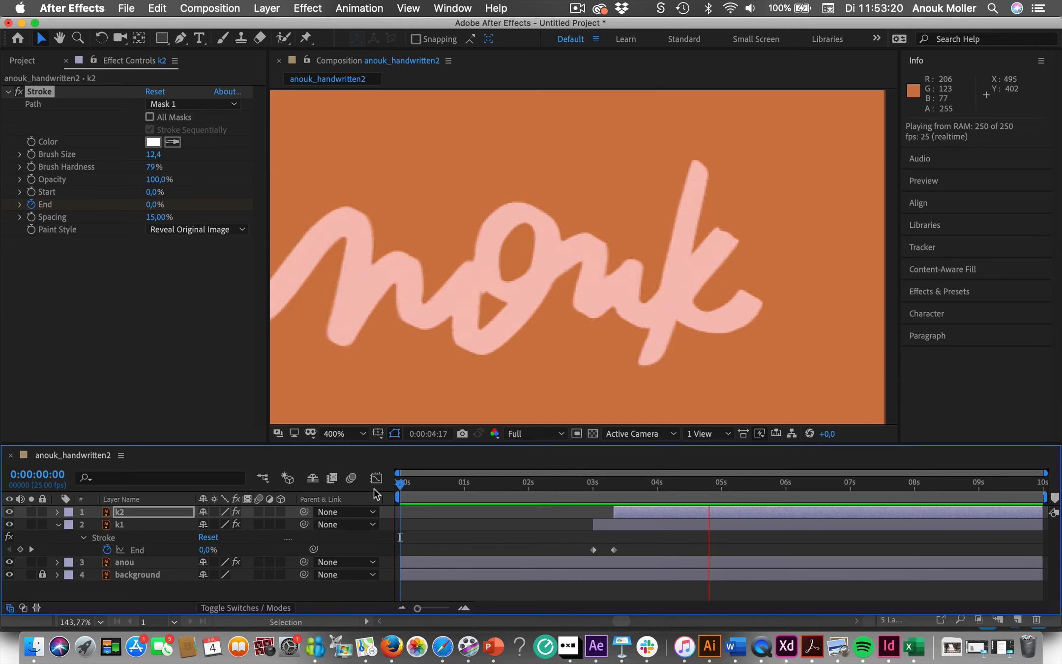
pyautogui.press('space')
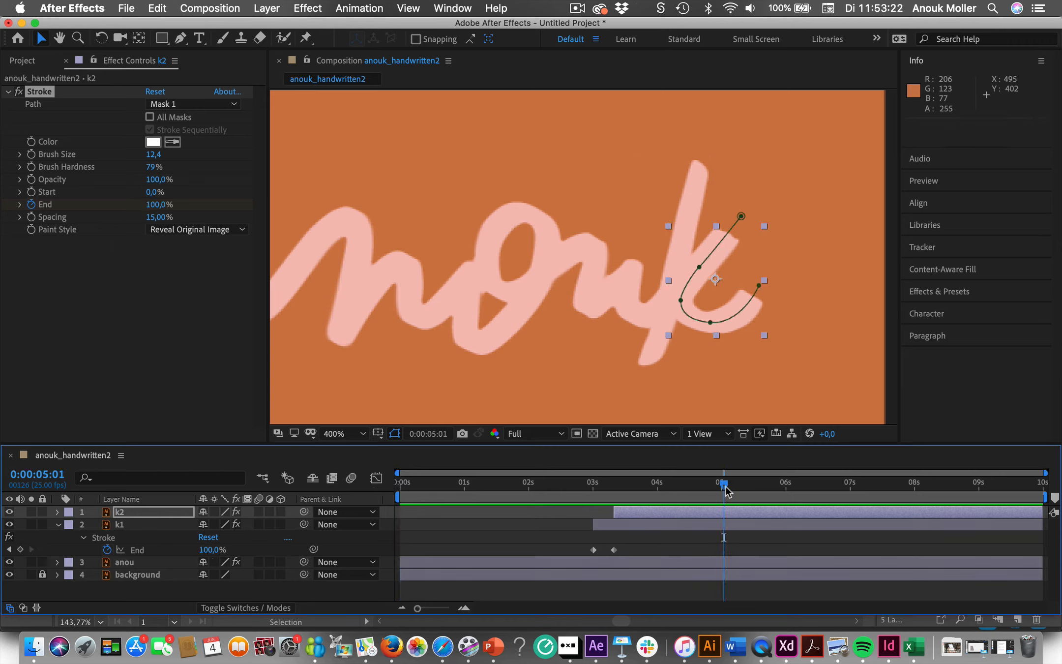
pyautogui.moveTo(726, 491)
pyautogui.mouseDown()
pyautogui.moveTo(542, 492)
pyautogui.moveTo(581, 490)
pyautogui.moveTo(557, 491)
pyautogui.mouseUp()
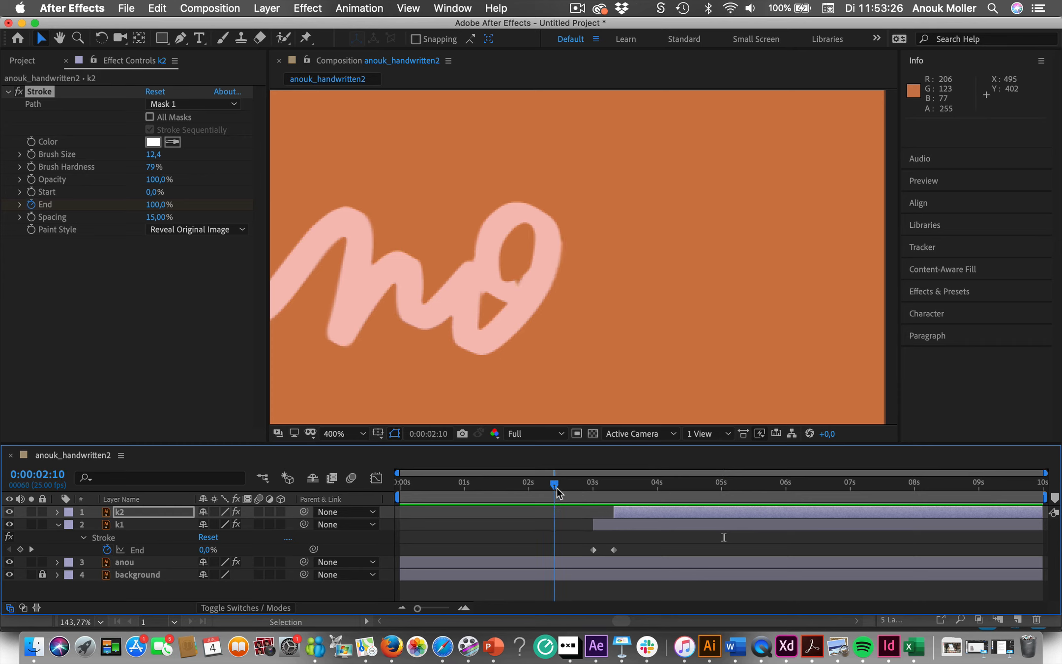
pyautogui.press('space')
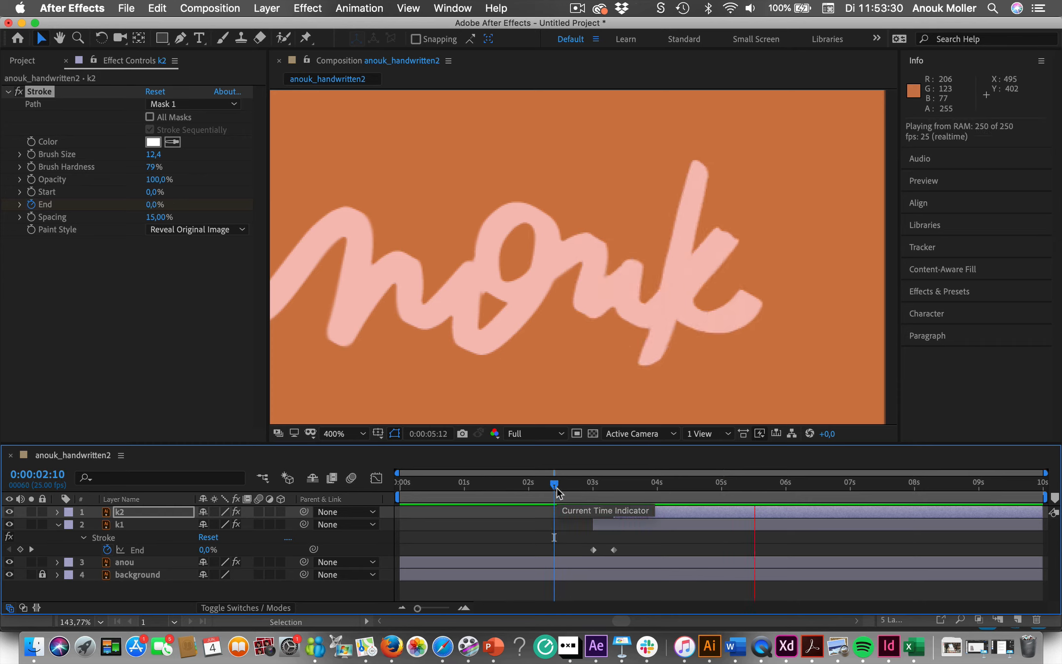
pyautogui.press('space')
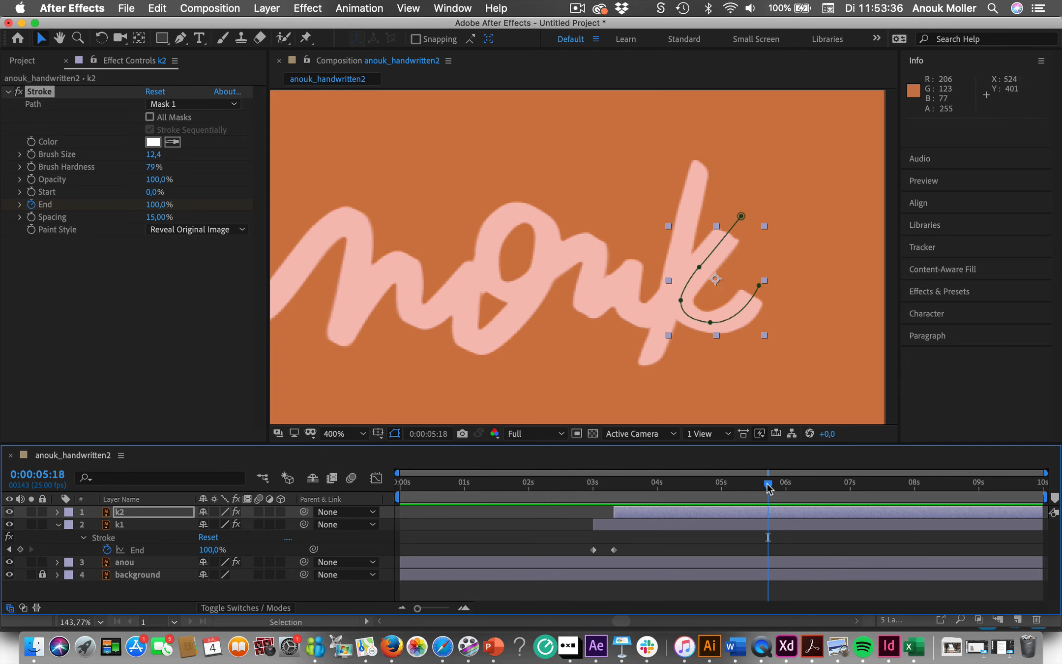
# Select the anou layer and shift its mask vertex on the o's lower outer curve slightly outward
pyautogui.moveTo(769, 488); pyautogui.dragTo(573, 493)
pyautogui.click(497, 331)
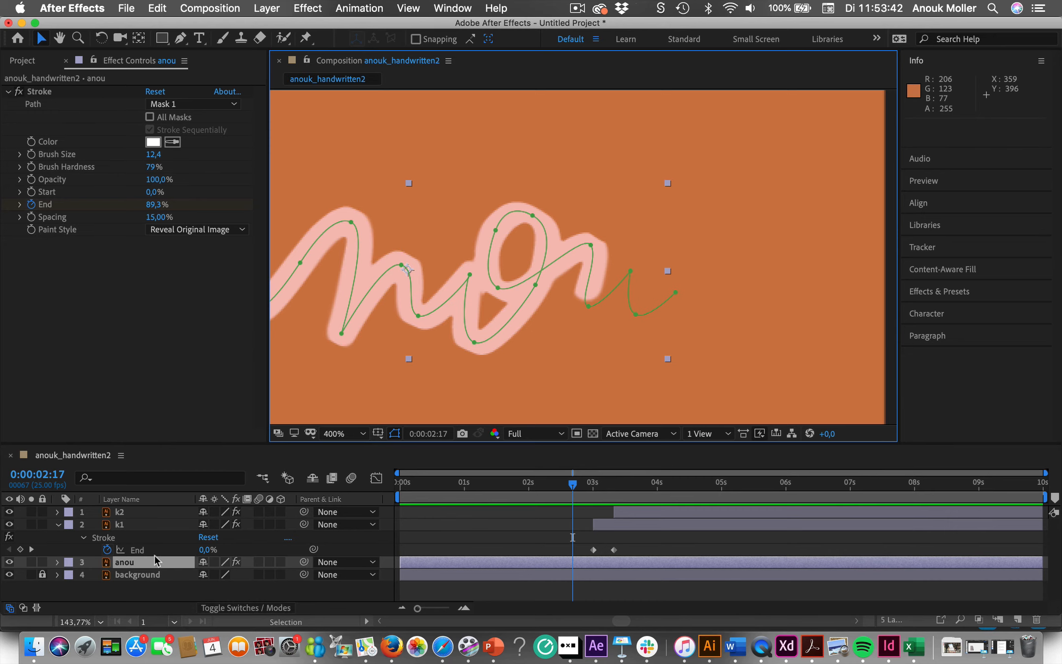
pyautogui.moveTo(573, 482)
pyautogui.mouseDown()
pyautogui.moveTo(514, 479)
pyautogui.moveTo(529, 479)
pyautogui.mouseUp()
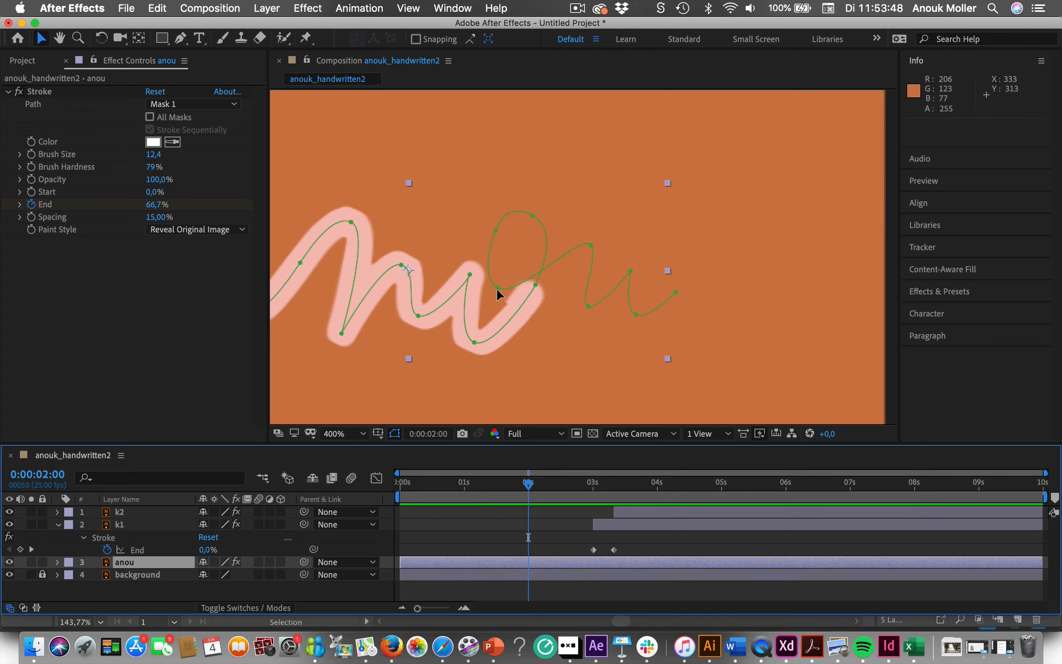
pyautogui.click(535, 285)
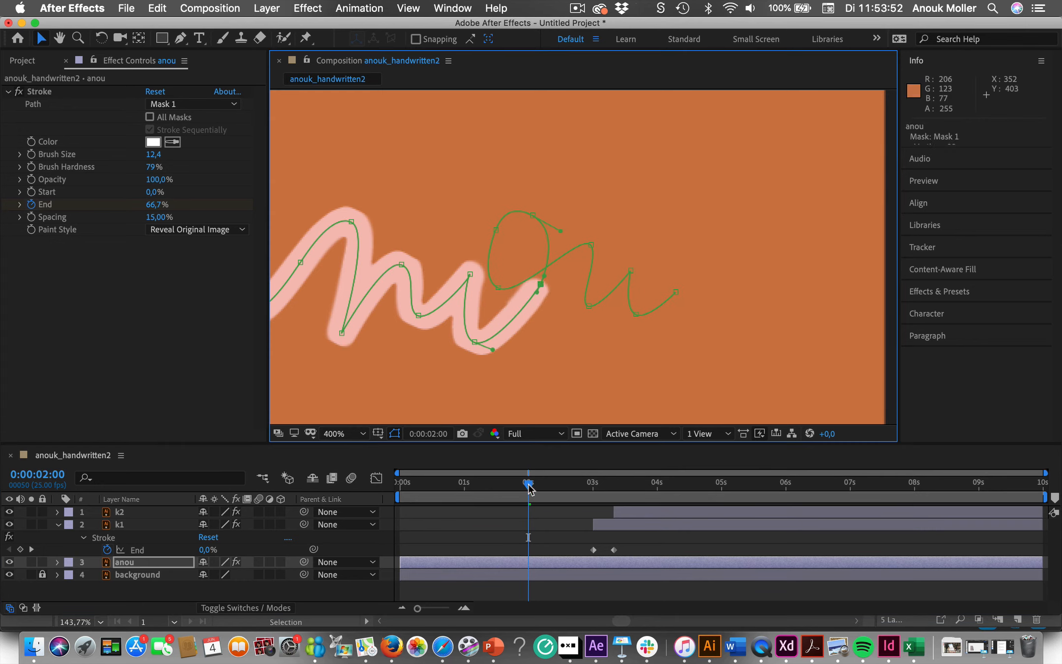
pyautogui.moveTo(529, 487); pyautogui.dragTo(581, 488)
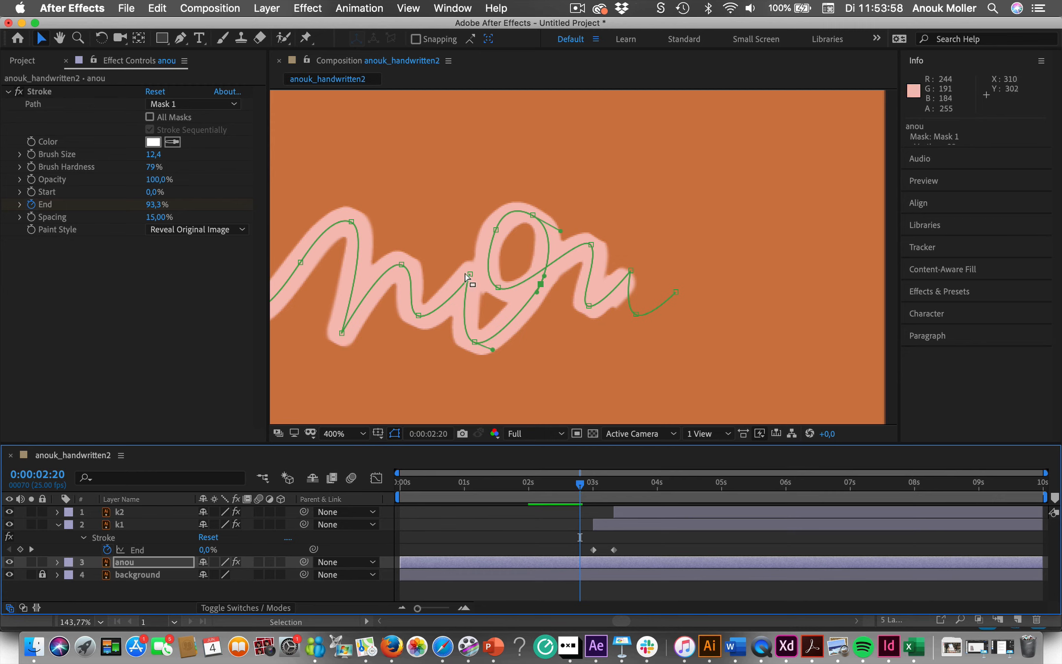
# Pull very short direction handles from the anou mask vertex at the peak just before the o
pyautogui.moveTo(467, 273); pyautogui.dragTo(473, 272)
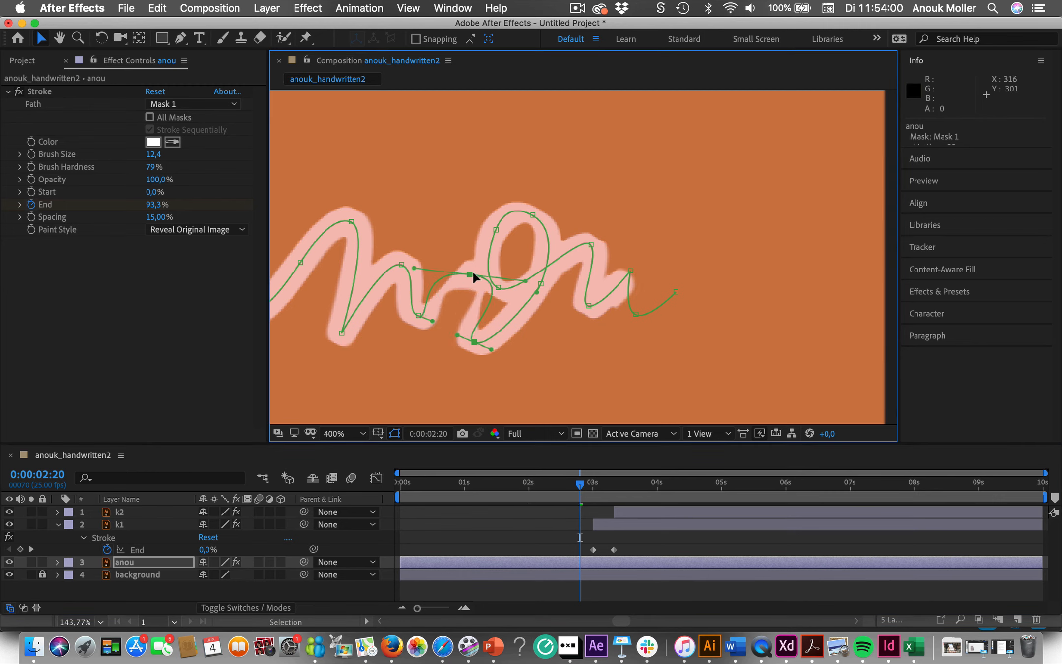
pyautogui.press('super+z')
pyautogui.click(470, 274)
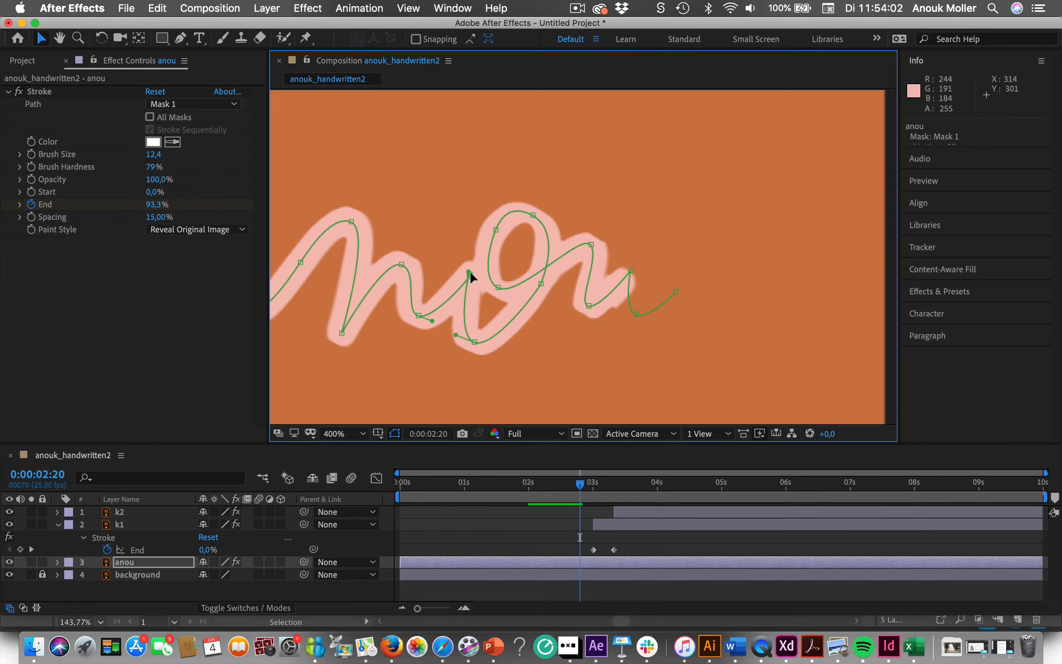
pyautogui.moveTo(581, 485)
pyautogui.mouseDown()
pyautogui.moveTo(504, 486)
pyautogui.moveTo(562, 484)
pyautogui.mouseUp()
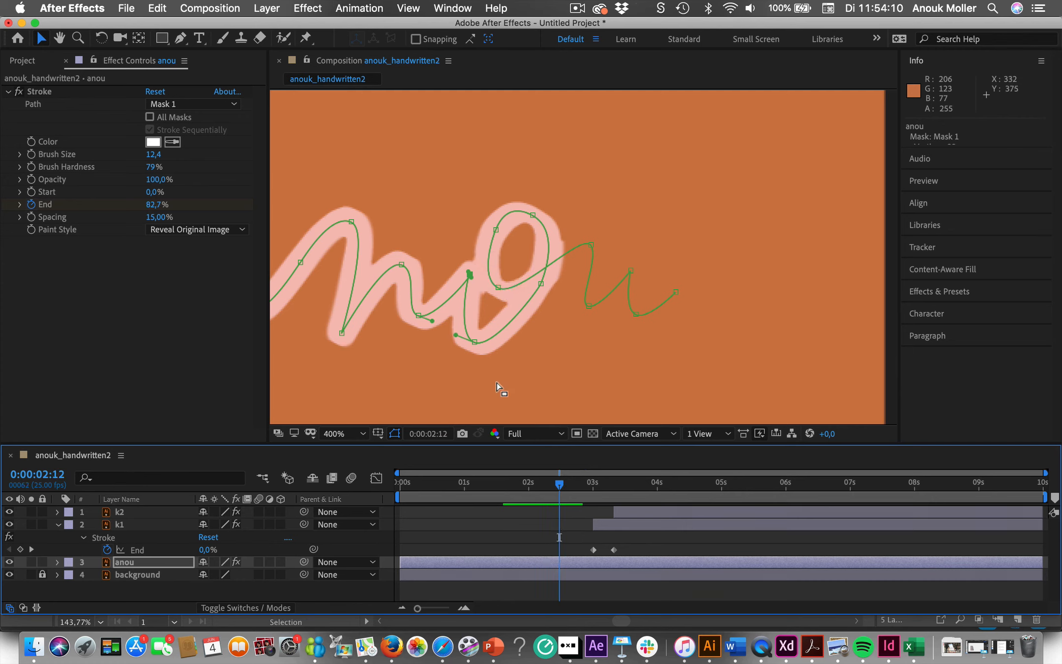
pyautogui.moveTo(470, 274); pyautogui.dragTo(464, 268)
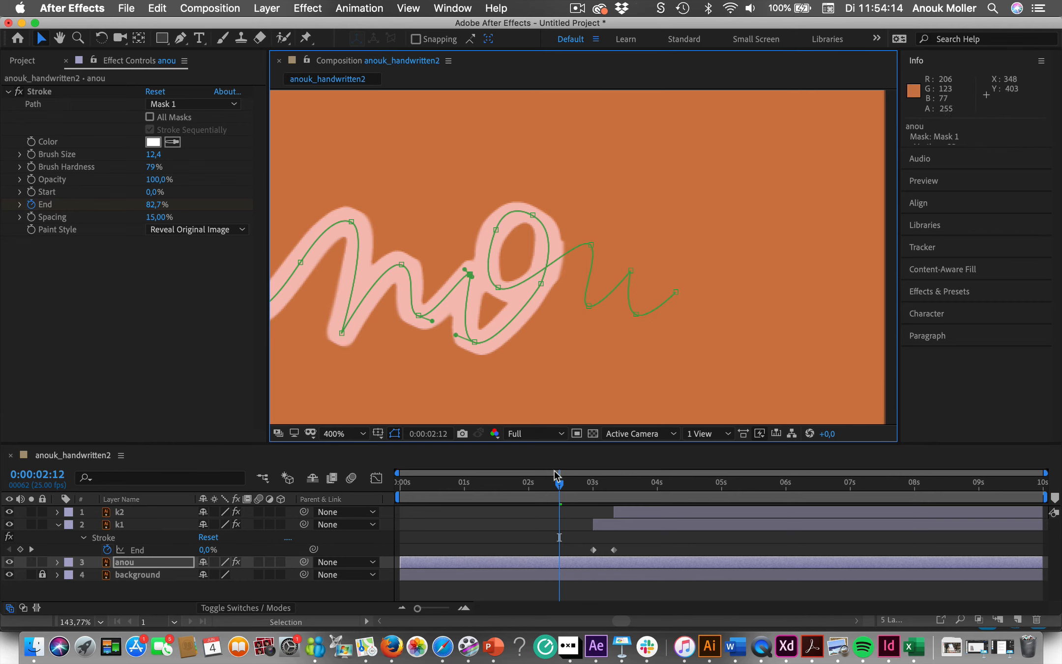
# Shift the anou mask vertices at the u's second peak and its two lower bends at 0:00:02:20
pyautogui.moveTo(559, 486)
pyautogui.mouseDown()
pyautogui.moveTo(498, 487)
pyautogui.moveTo(595, 472)
pyautogui.moveTo(564, 473)
pyautogui.moveTo(579, 472)
pyautogui.mouseUp()
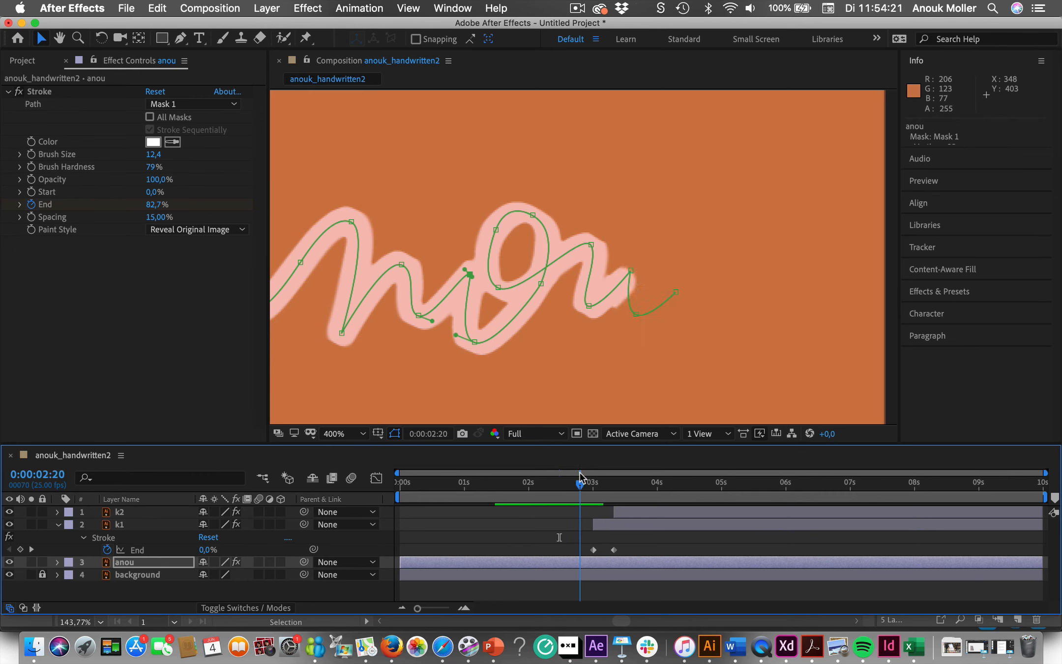
pyautogui.click(630, 270)
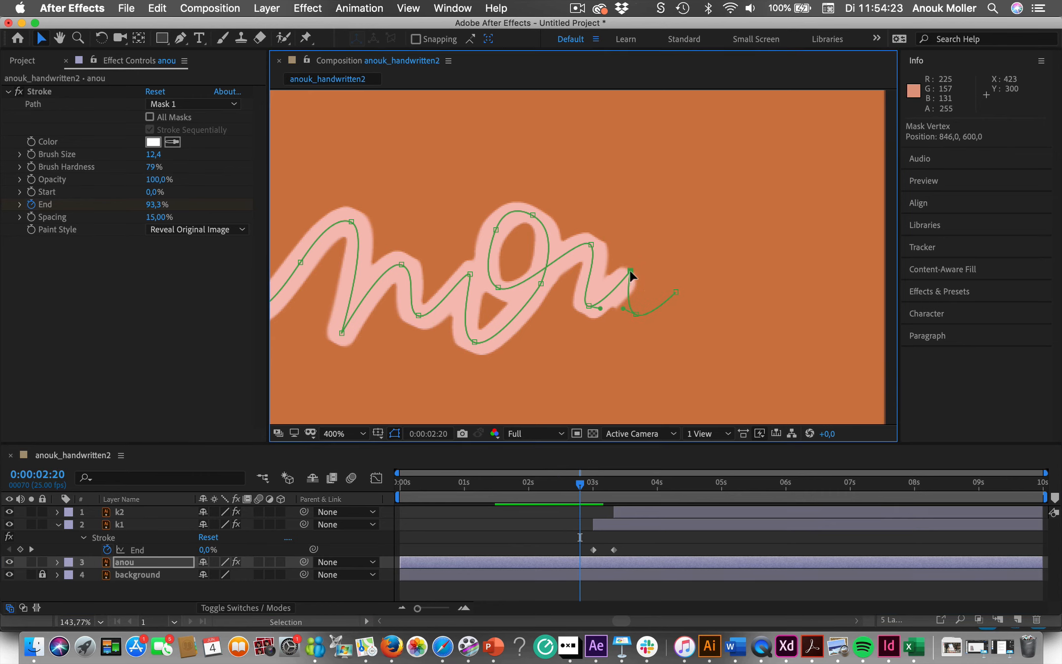
pyautogui.click(634, 312)
pyautogui.click(588, 307)
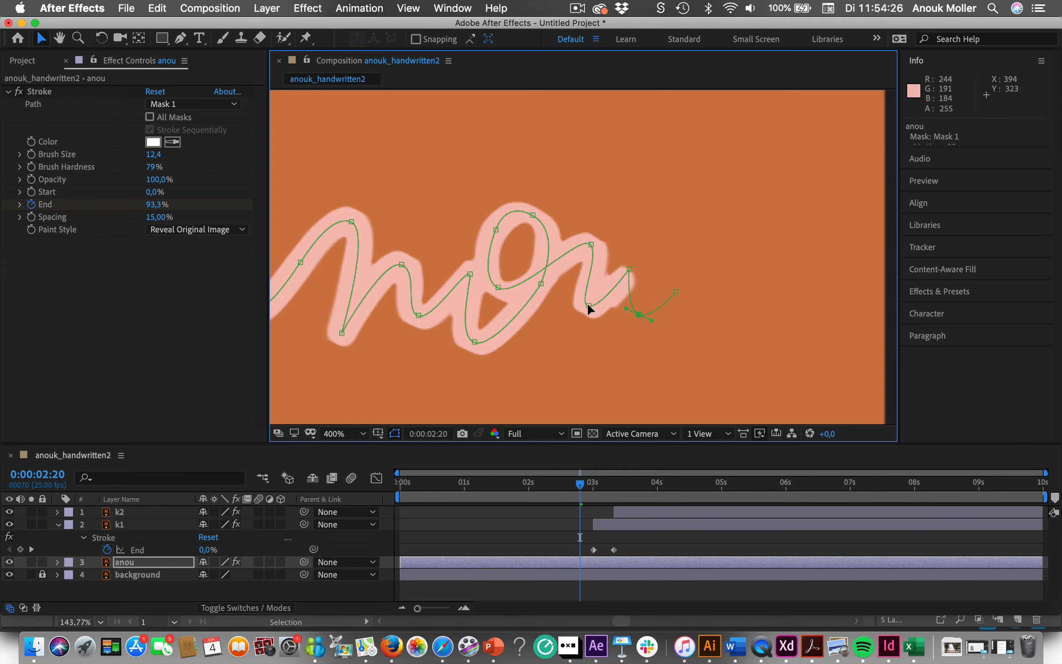
pyautogui.moveTo(588, 303); pyautogui.dragTo(591, 296)
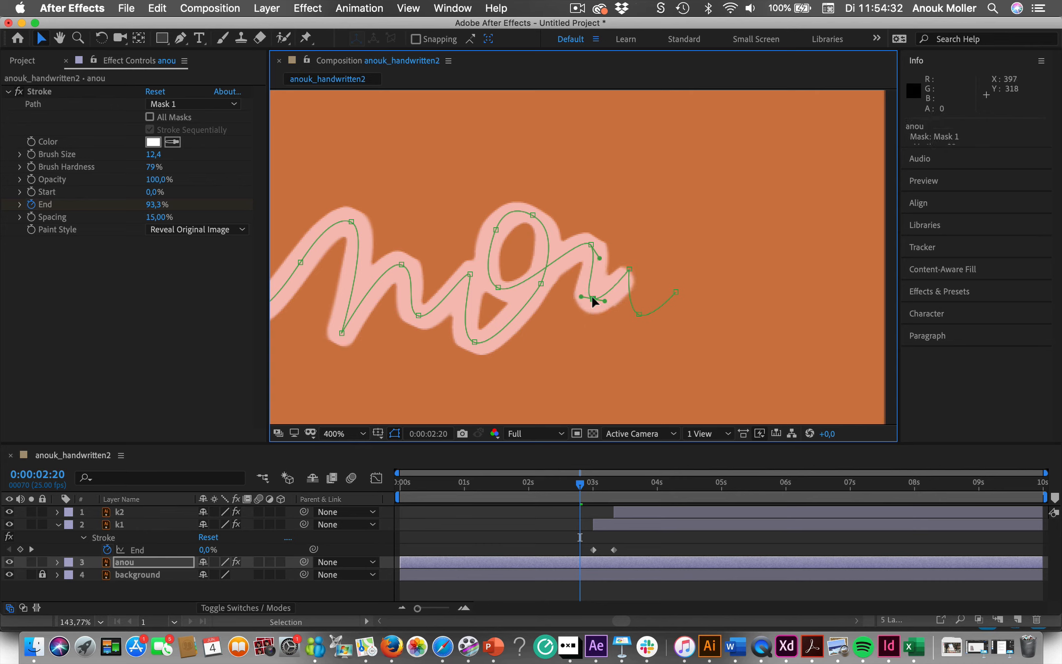
# Nudge the anou mask vertex on the o's lower outer curve slightly back inward at 0:00:02:05
pyautogui.moveTo(580, 484)
pyautogui.mouseDown()
pyautogui.moveTo(547, 484)
pyautogui.moveTo(645, 469)
pyautogui.moveTo(542, 487)
pyautogui.mouseUp()
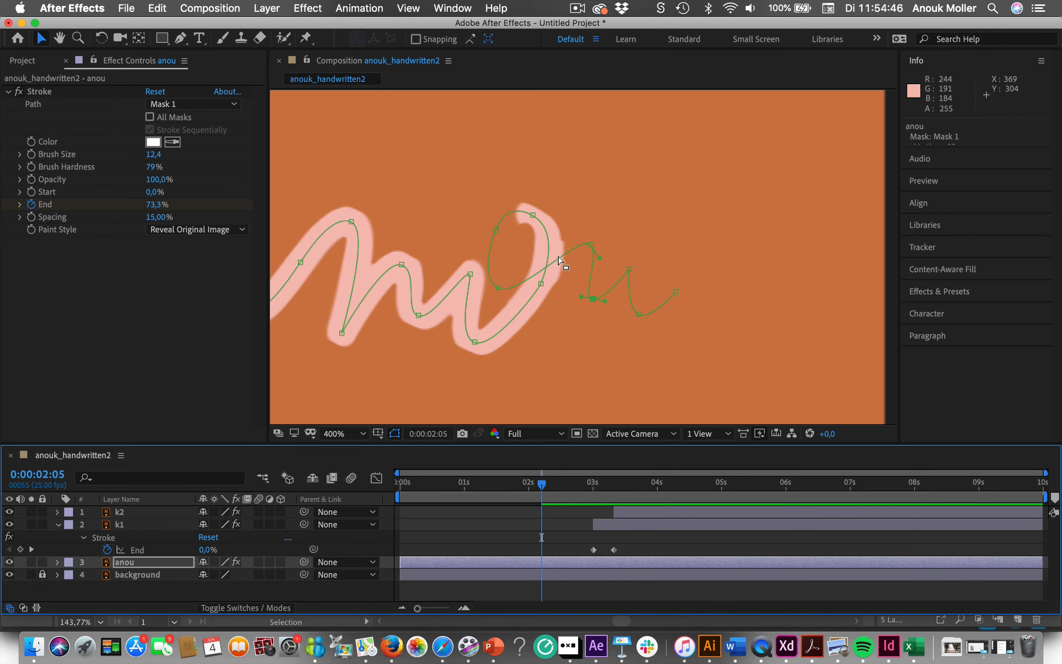
pyautogui.click(540, 282)
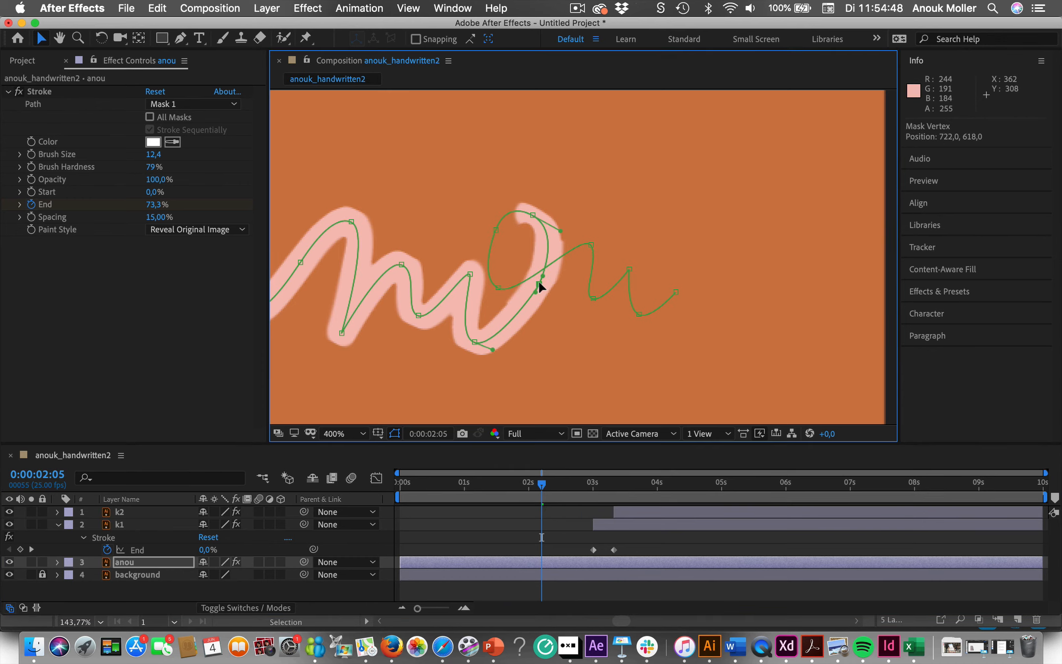
pyautogui.moveTo(541, 488)
pyautogui.mouseDown()
pyautogui.moveTo(514, 487)
pyautogui.moveTo(590, 485)
pyautogui.moveTo(606, 472)
pyautogui.mouseUp()
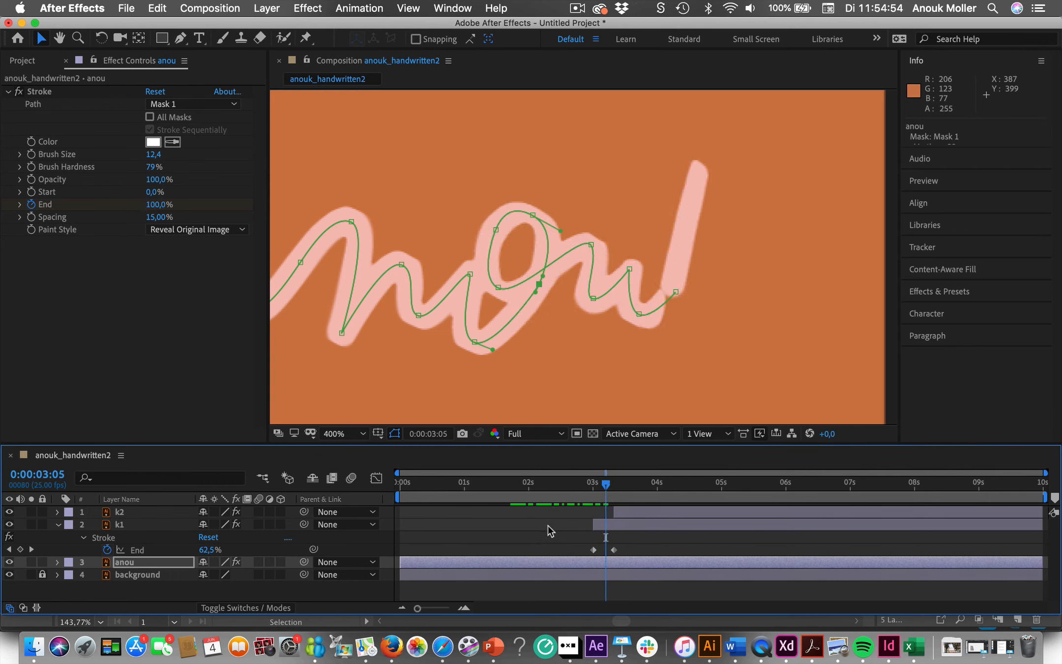
# Collapse the k1 layer's properties and preview the whole animation from the start with the composition fitted up to 200%
pyautogui.click(58, 525)
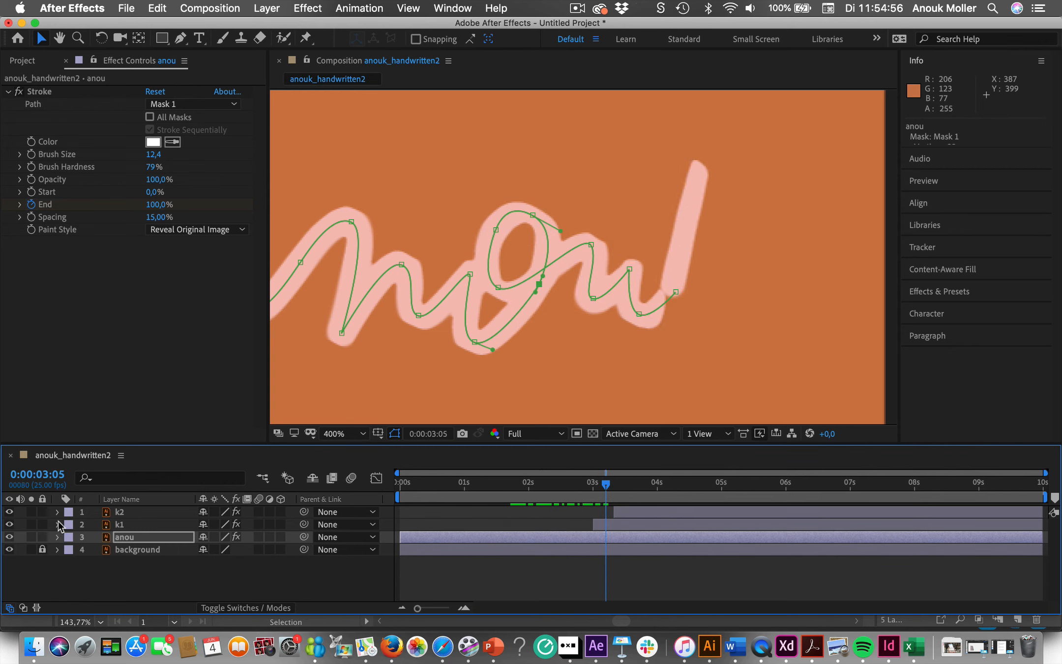
pyautogui.moveTo(606, 487); pyautogui.dragTo(347, 482)
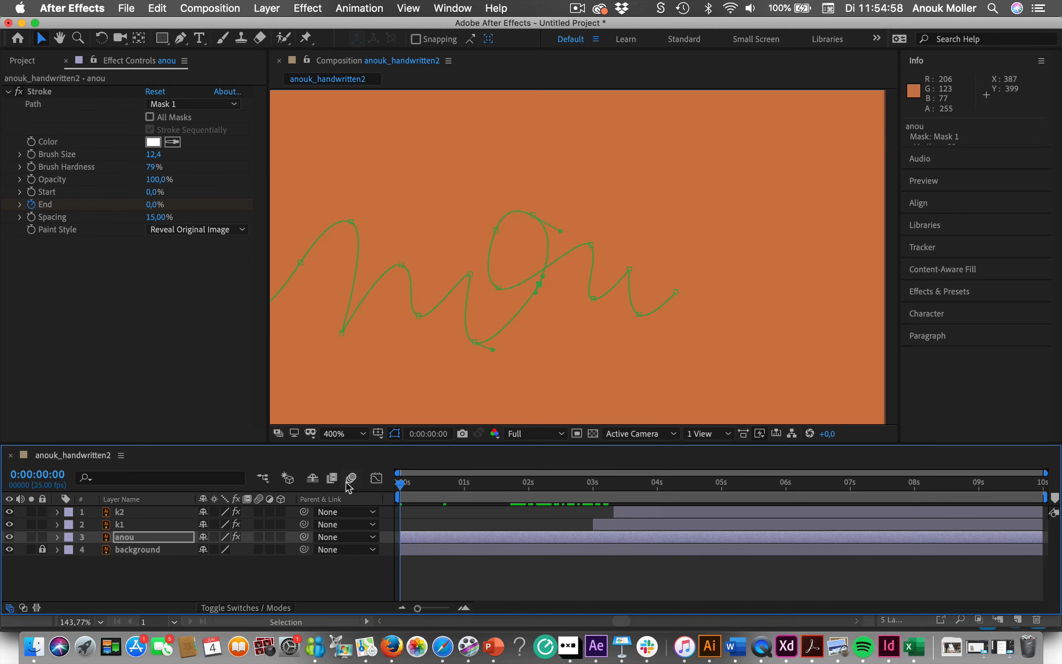
pyautogui.press('space')
pyautogui.press('space')
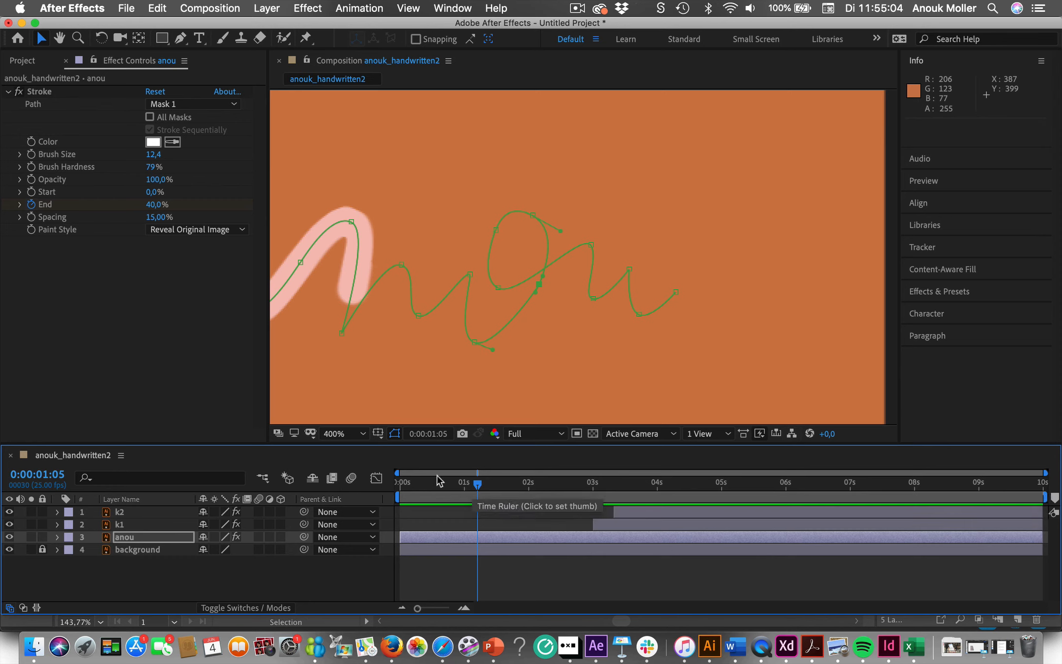
pyautogui.click(362, 434)
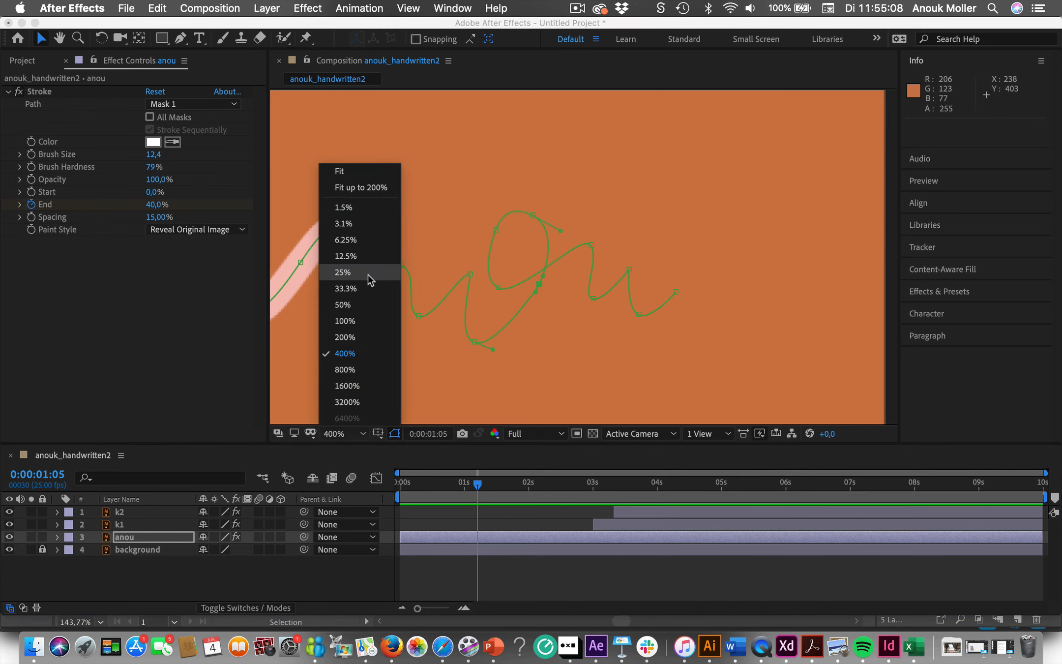
pyautogui.click(351, 186)
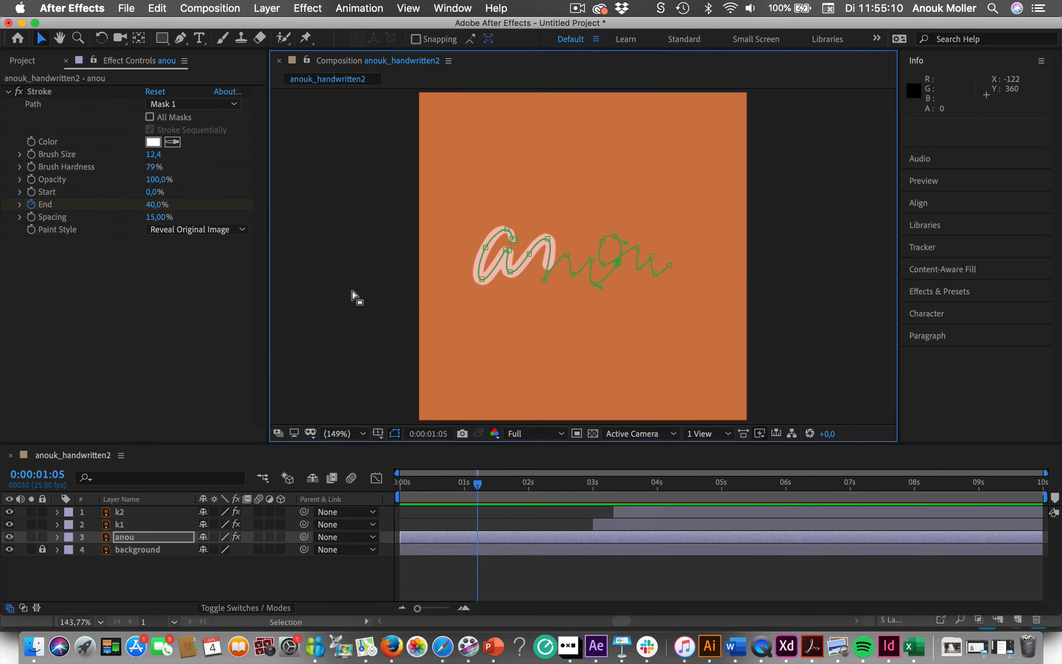
pyautogui.moveTo(478, 492); pyautogui.dragTo(385, 482)
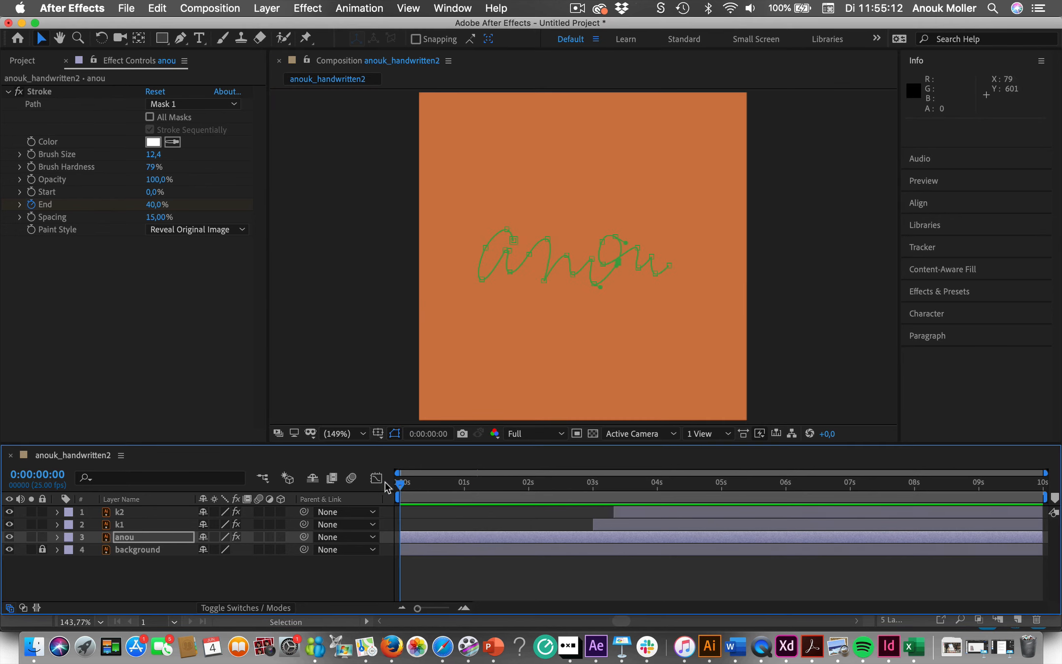
pyautogui.press('space')
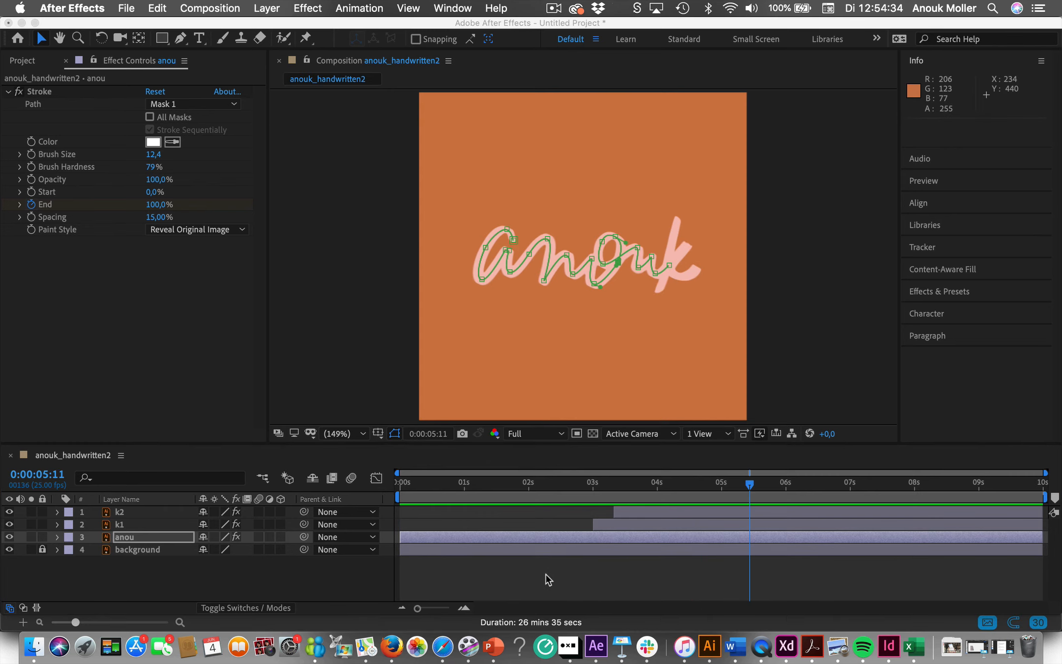
# Deselect the anou layer to hide its mask path
pyautogui.click(546, 574)
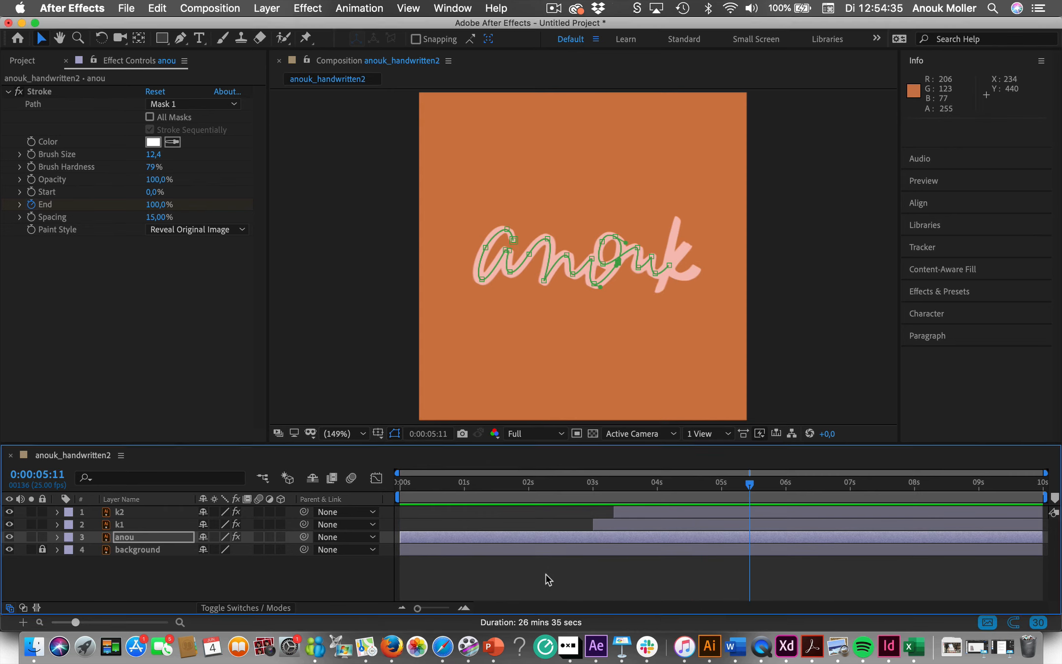
pyautogui.click(627, 360)
pyautogui.click(339, 573)
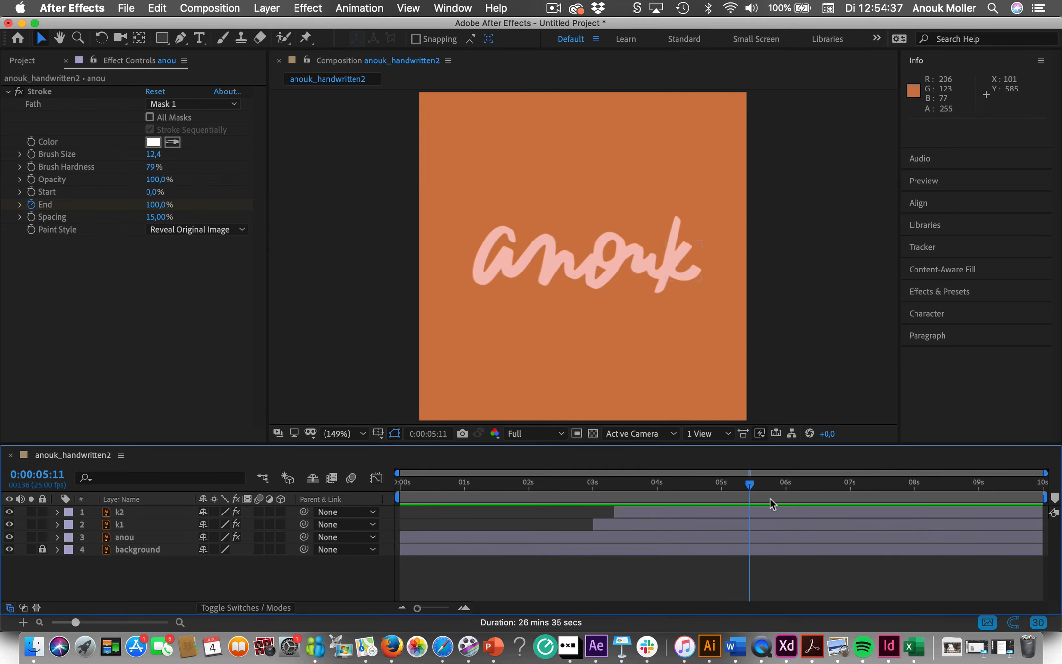
# Set the composition's duration to 0:00:05:00 and preview the animation from the start
pyautogui.moveTo(750, 487); pyautogui.dragTo(730, 488)
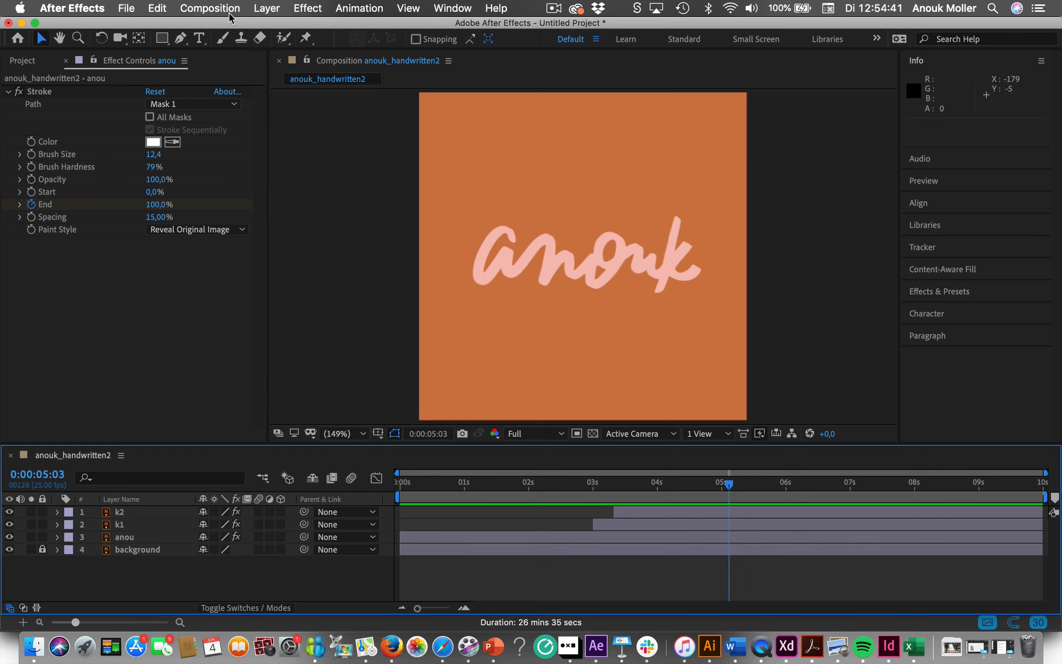
pyautogui.click(210, 9)
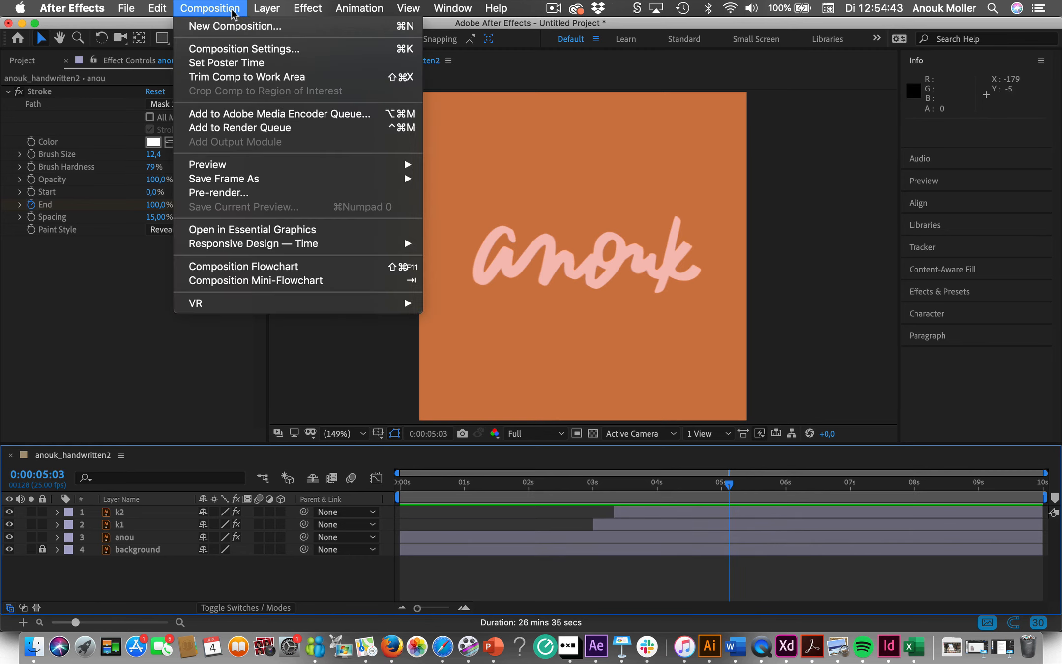
pyautogui.click(265, 51)
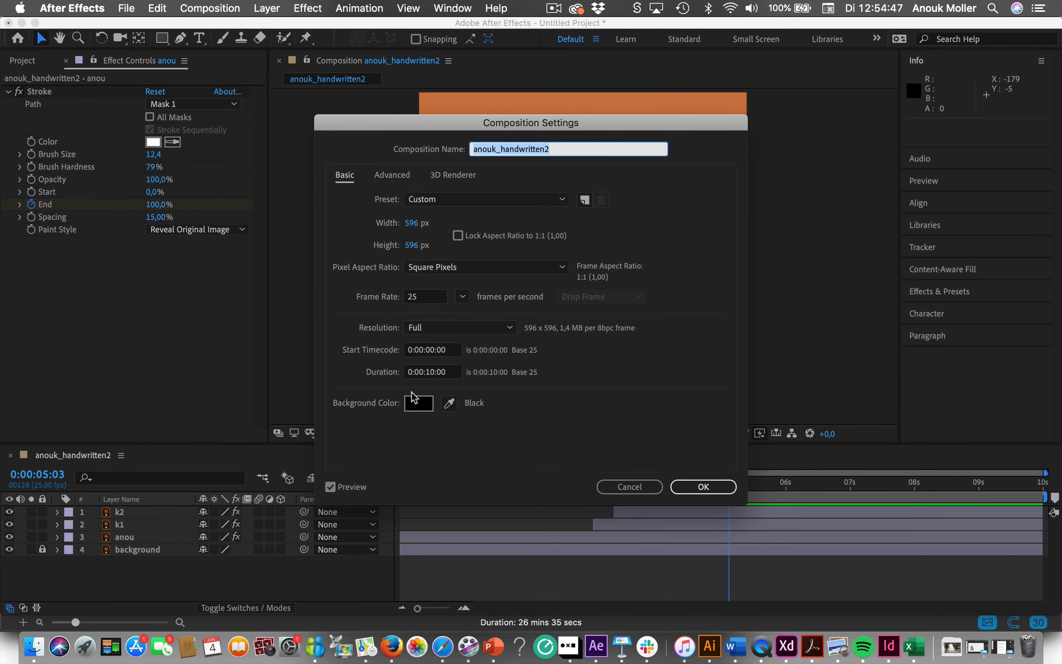
pyautogui.click(429, 374)
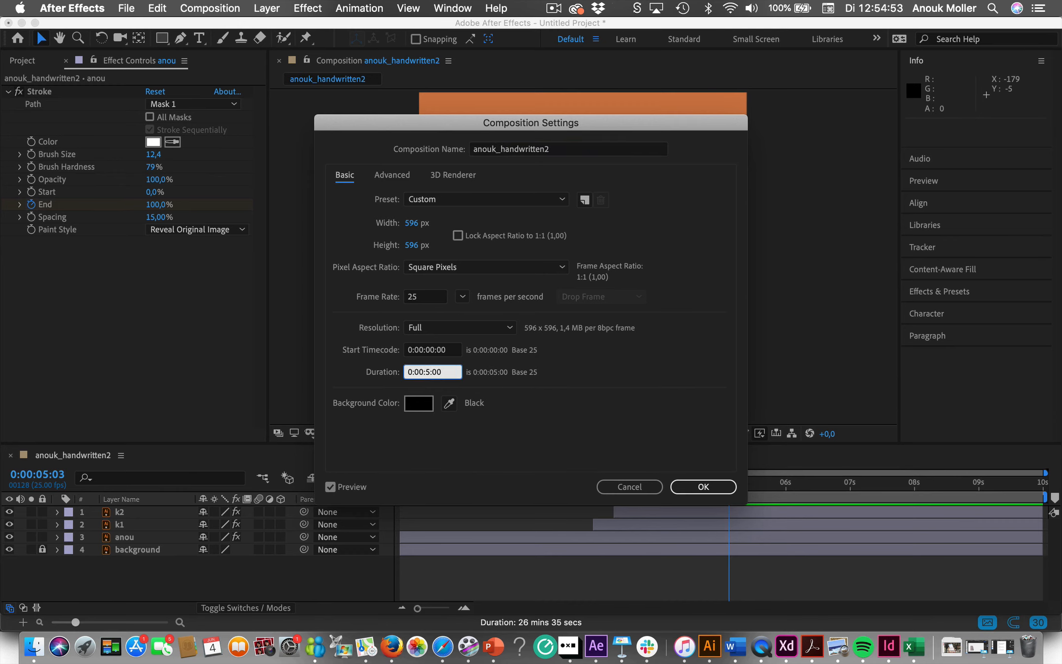
pyautogui.press('Return')
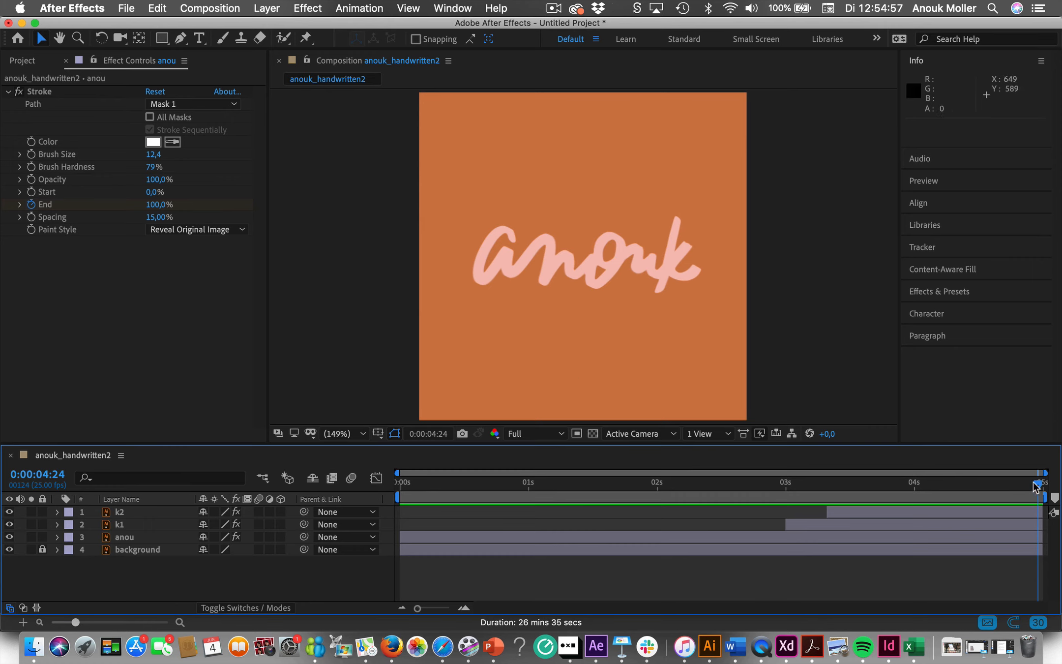
pyautogui.moveTo(1047, 487); pyautogui.dragTo(375, 480)
pyautogui.press('space')
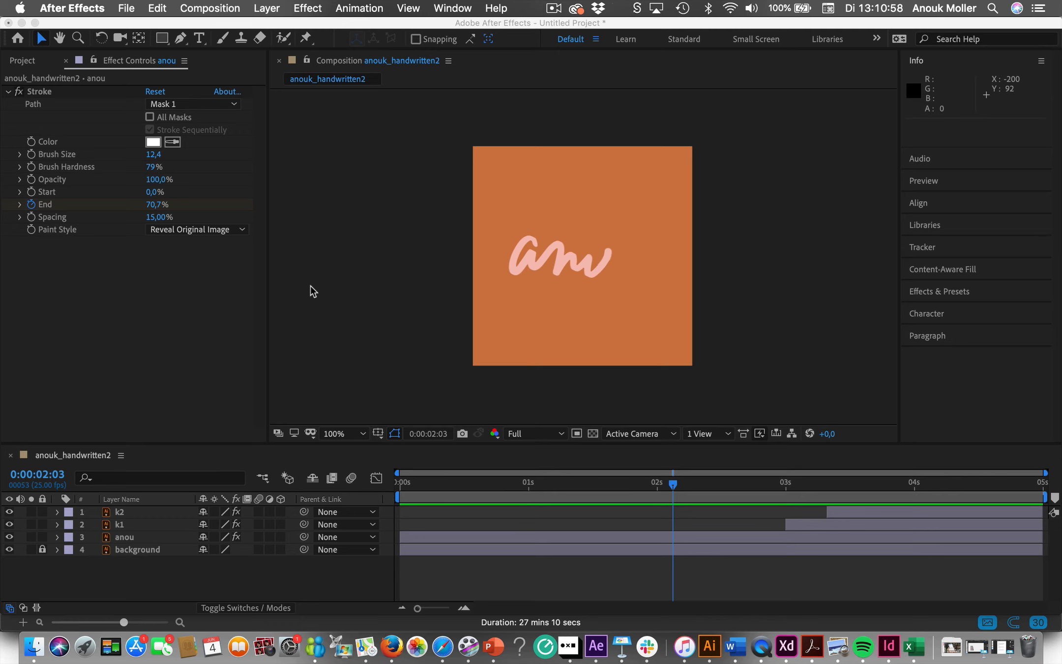
# Turn on continuous rasterization for the k2, k1 and anou layers
pyautogui.click(214, 513)
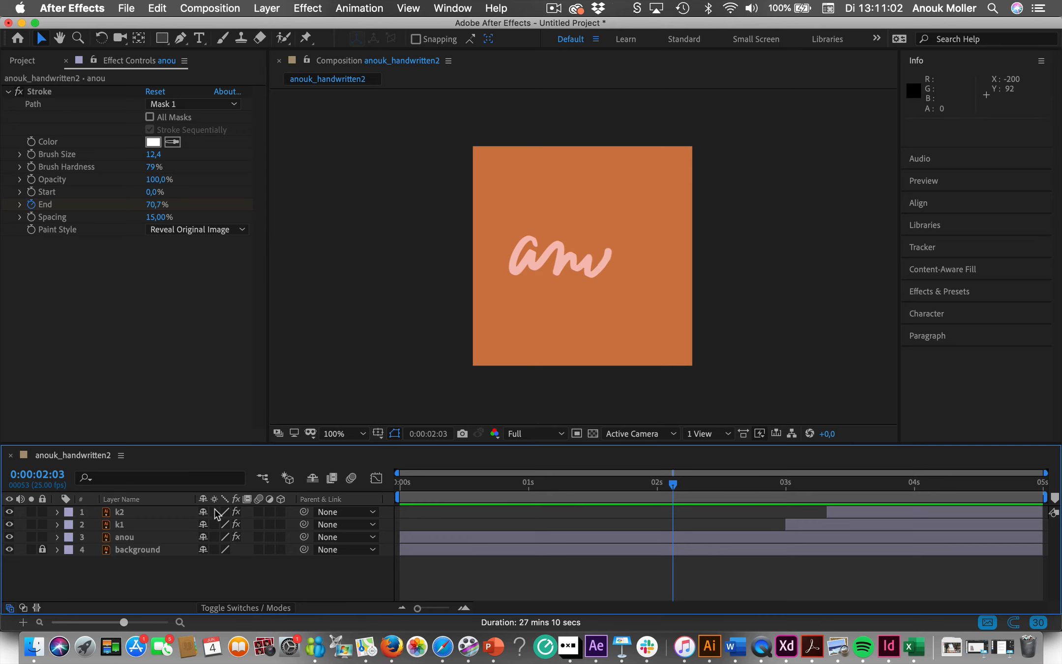
pyautogui.click(215, 511)
pyautogui.click(215, 524)
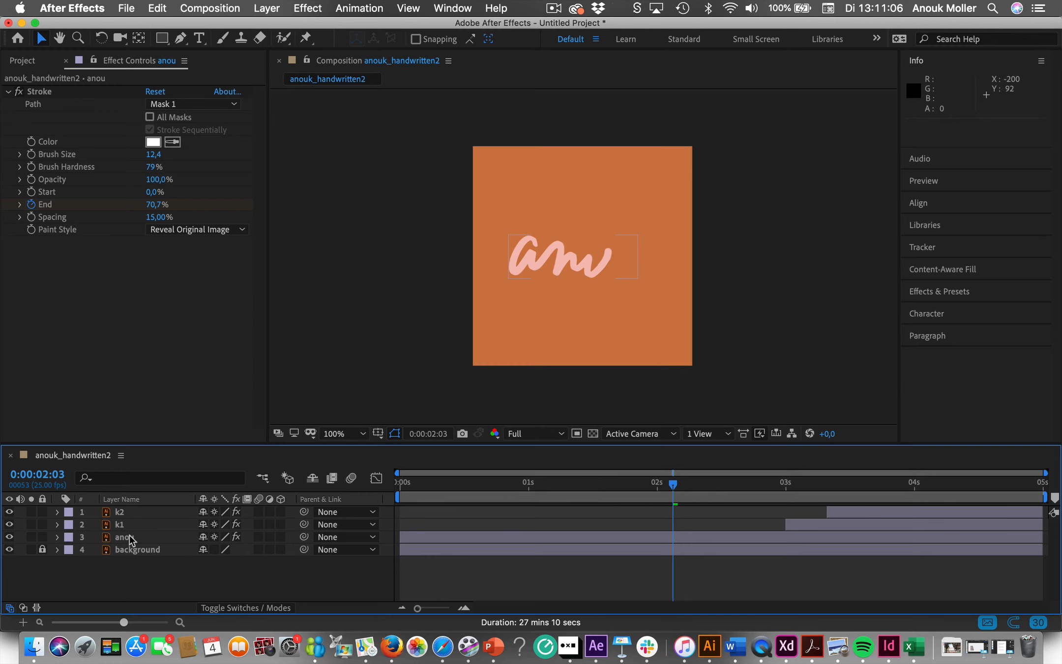
pyautogui.click(215, 558)
# Export the composition to the Adobe Media Encoder queue and switch to Media Encoder
pyautogui.click(131, 8)
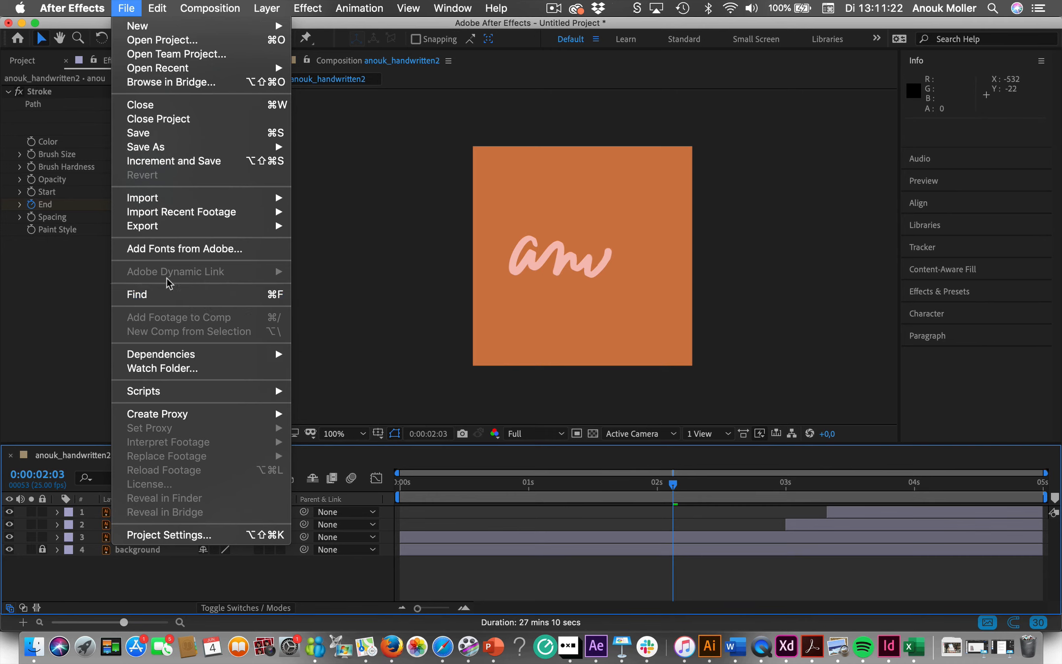
pyautogui.moveTo(173, 231)
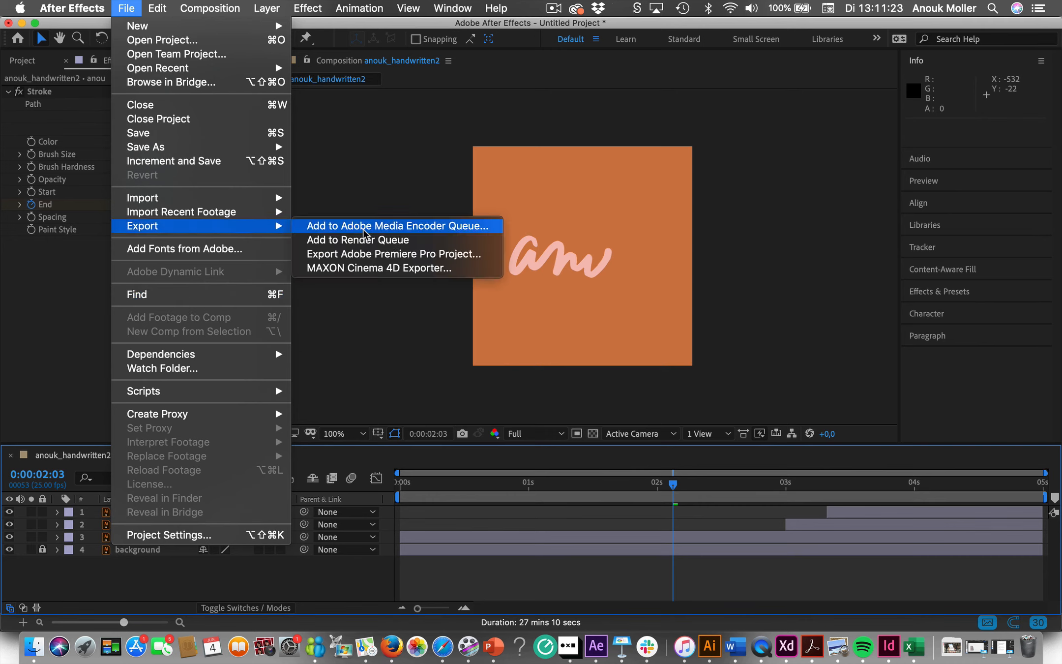
pyautogui.click(448, 231)
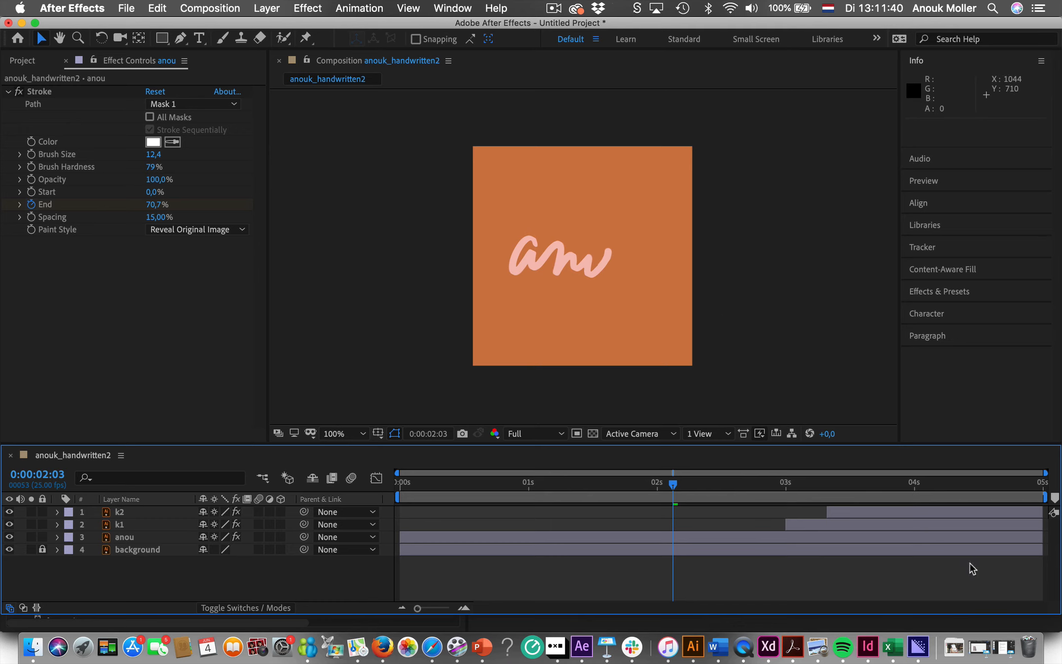
pyautogui.click(917, 647)
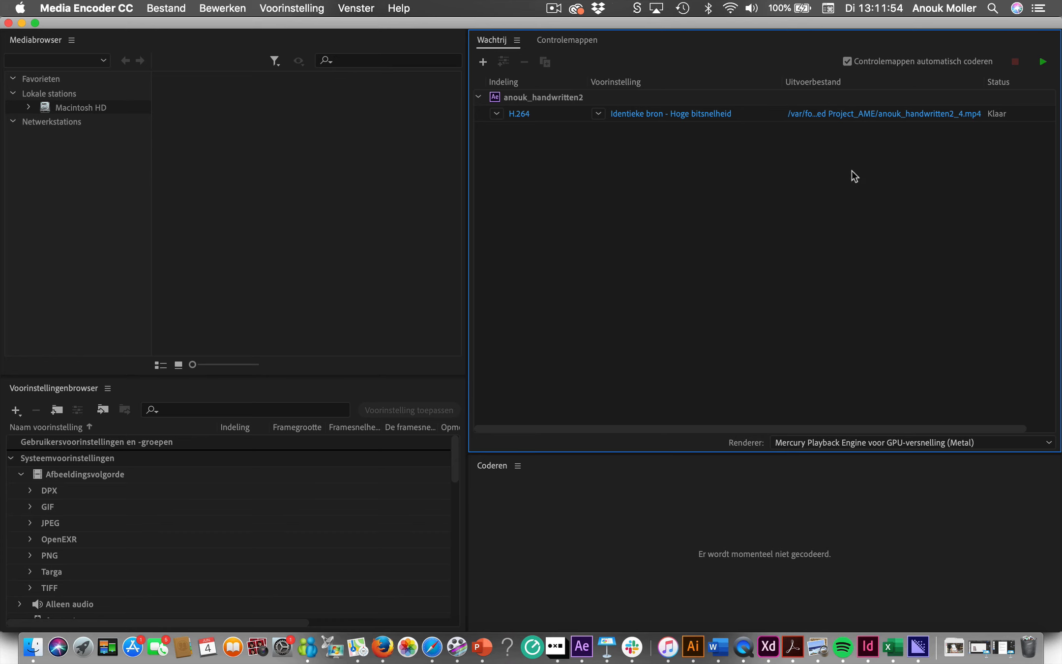
# Set the queued H.264 output to the Final folder, change its file name's ending to handwriting_animation, and start encoding the queue
pyautogui.click(881, 117)
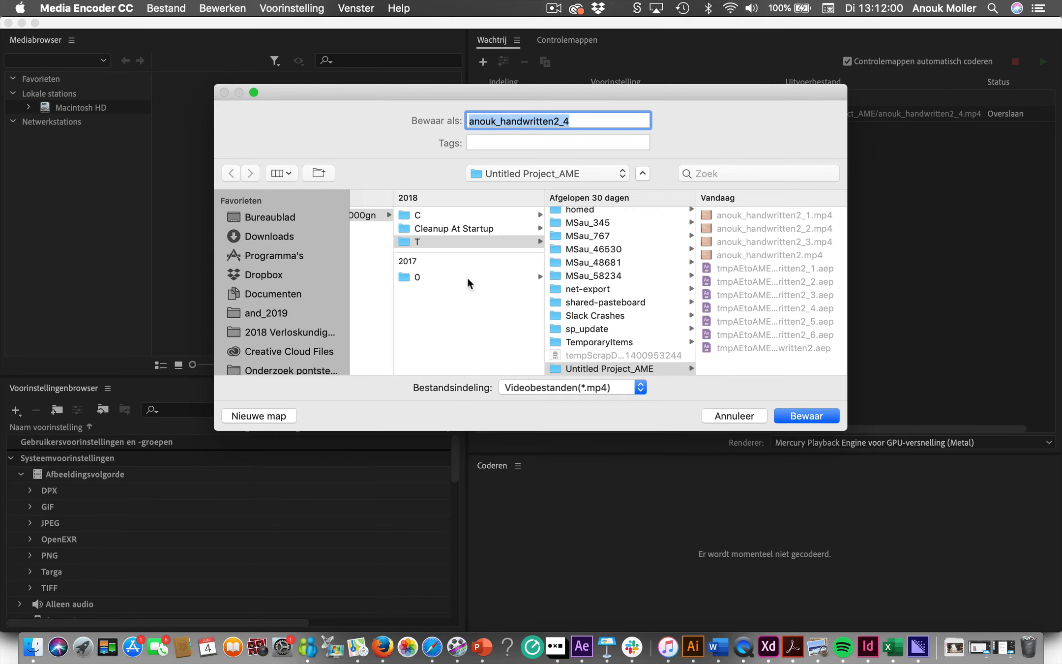
pyautogui.click(583, 173)
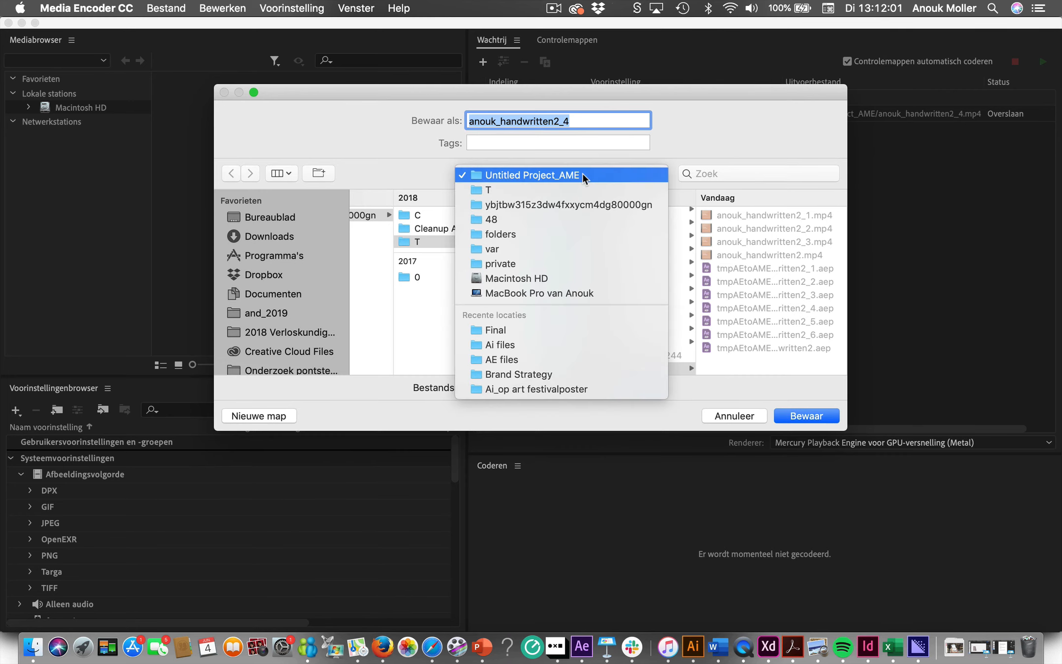
pyautogui.click(497, 330)
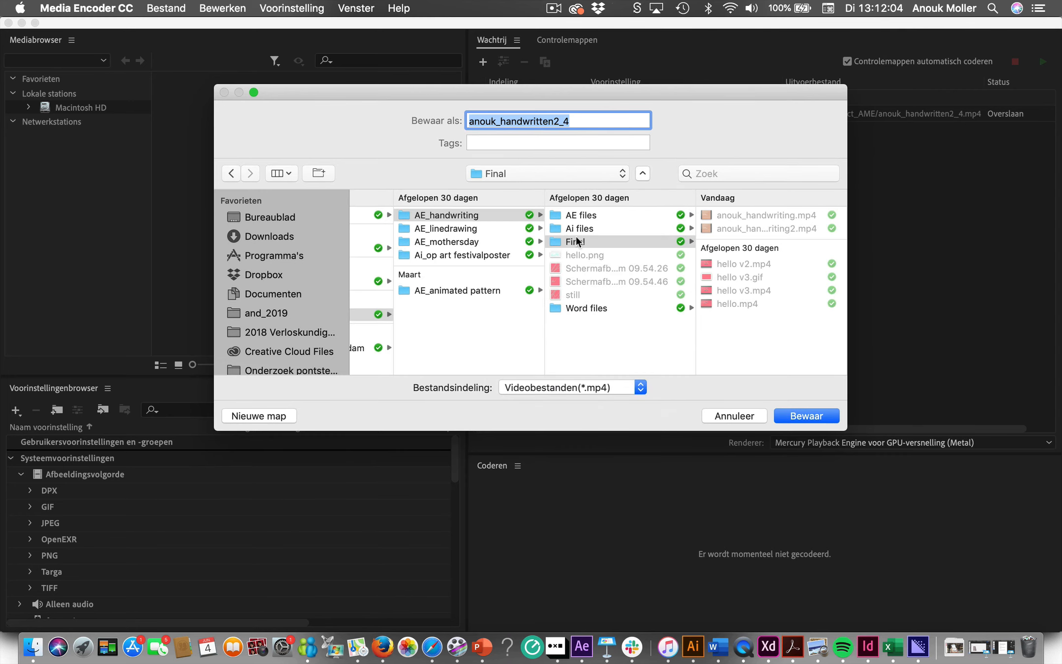
pyautogui.moveTo(580, 121); pyautogui.dragTo(556, 121)
pyautogui.write('ing_animatio')
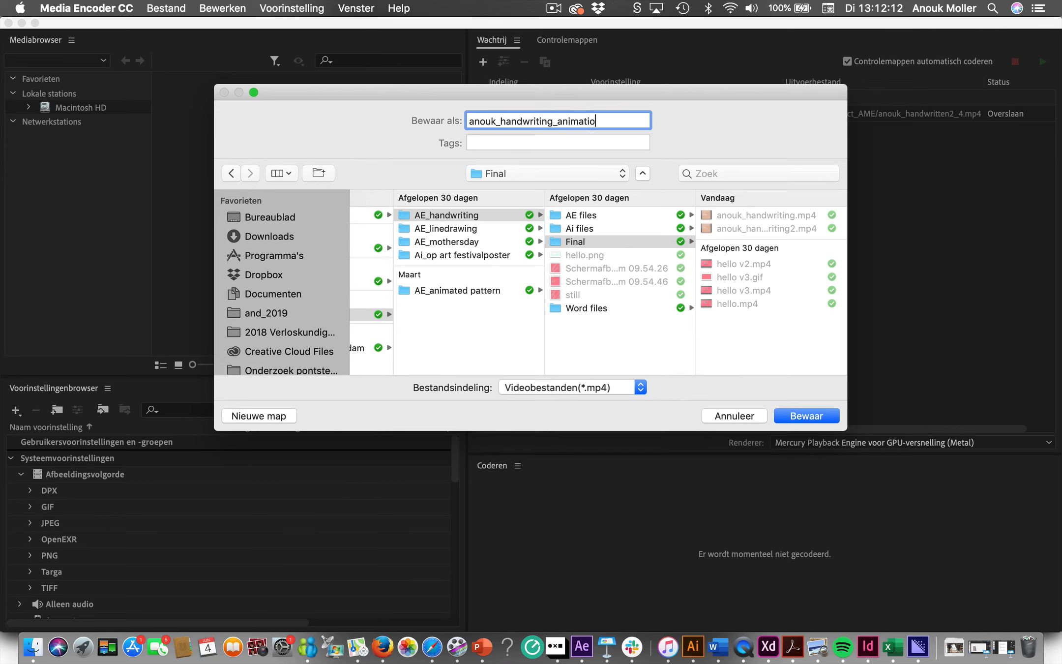
pyautogui.click(816, 418)
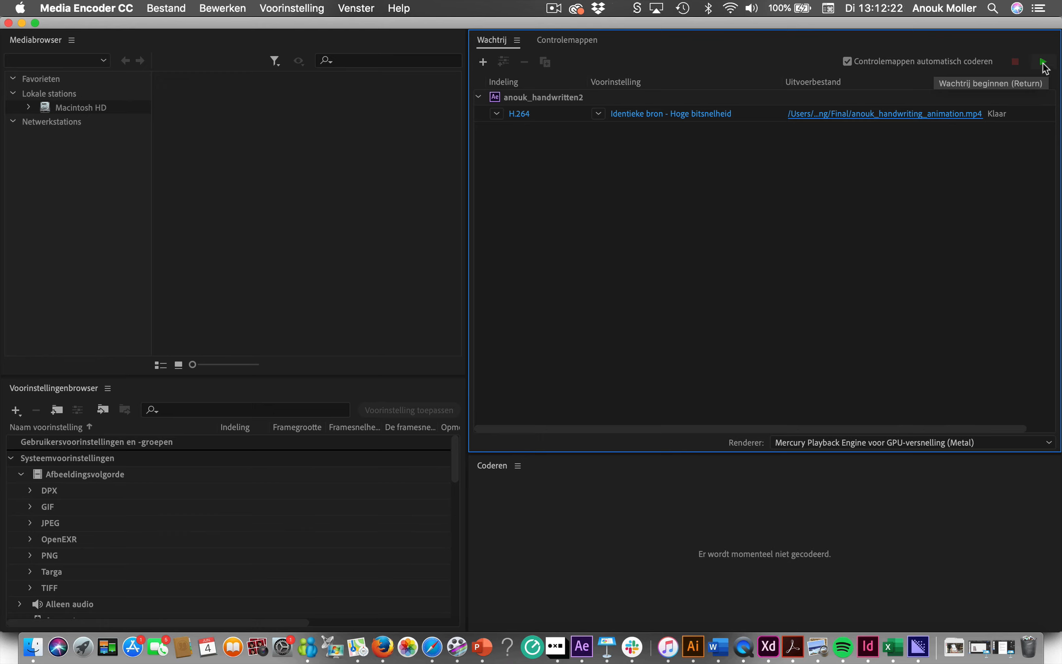
pyautogui.click(1042, 62)
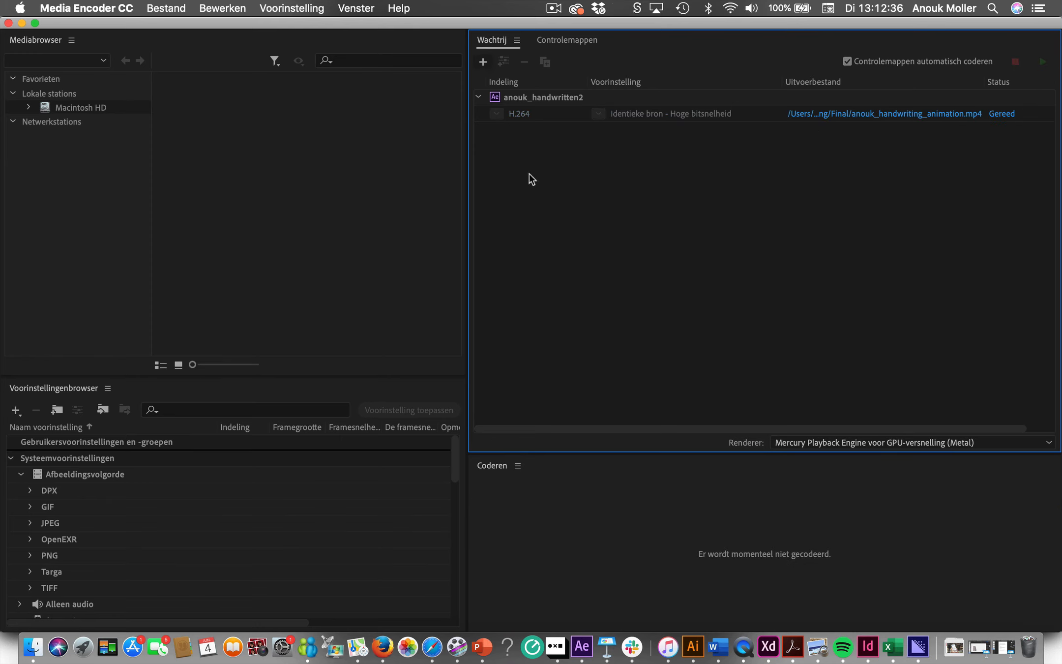
# Close Media Encoder, open the exported handwriting_animation MP4 from the Final folder in Finder, and play it in QuickTime Player
pyautogui.click(8, 23)
pyautogui.click(31, 651)
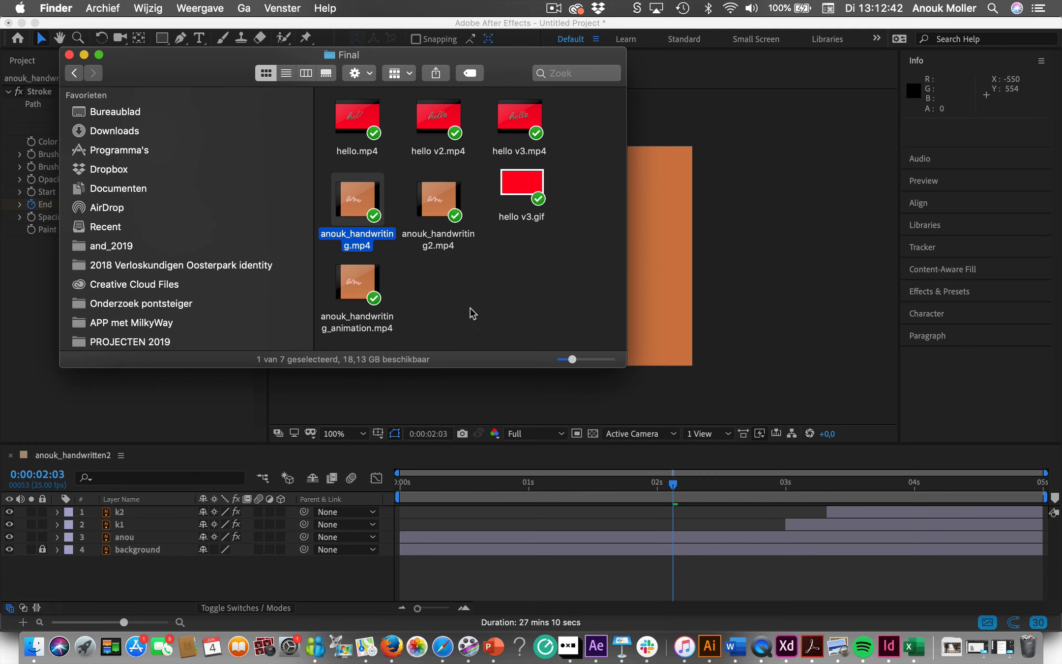
pyautogui.click(370, 277)
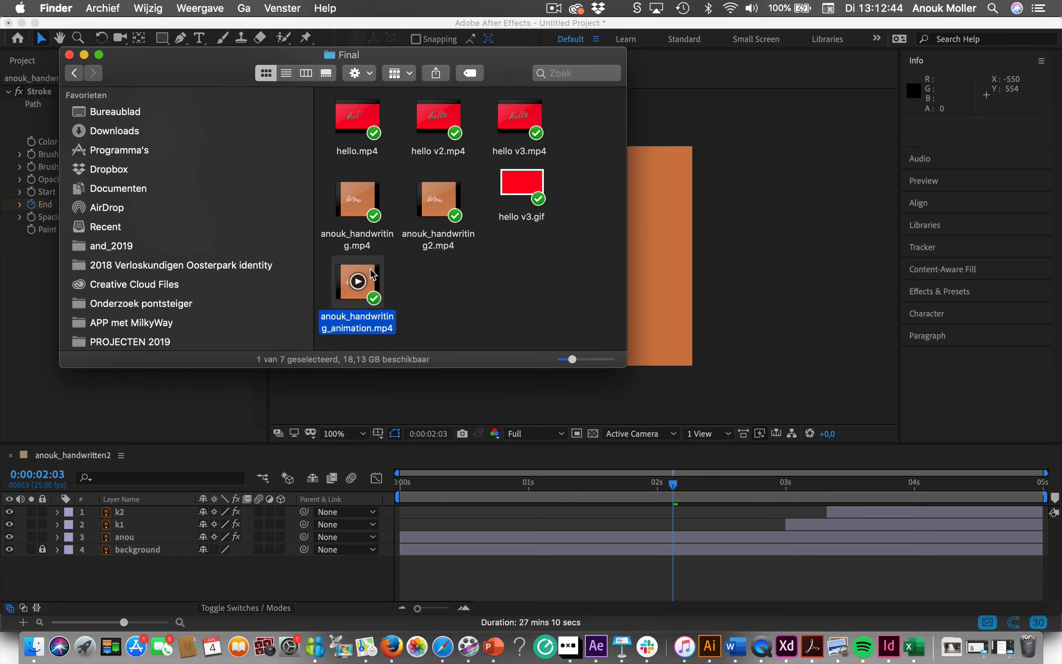
pyautogui.doubleClick(371, 274)
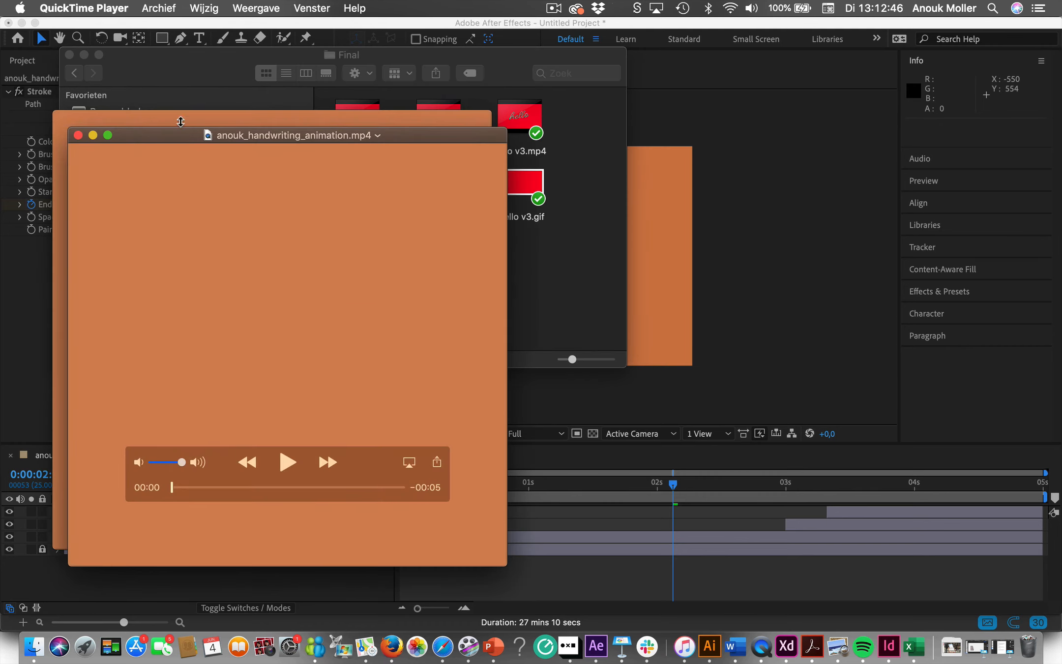
pyautogui.click(288, 463)
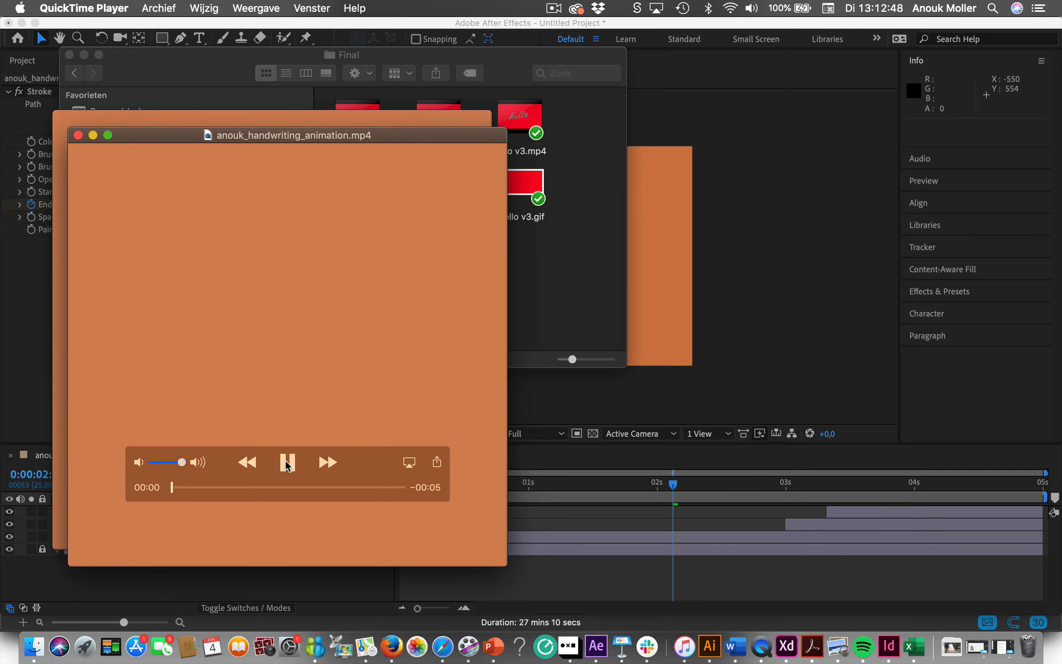